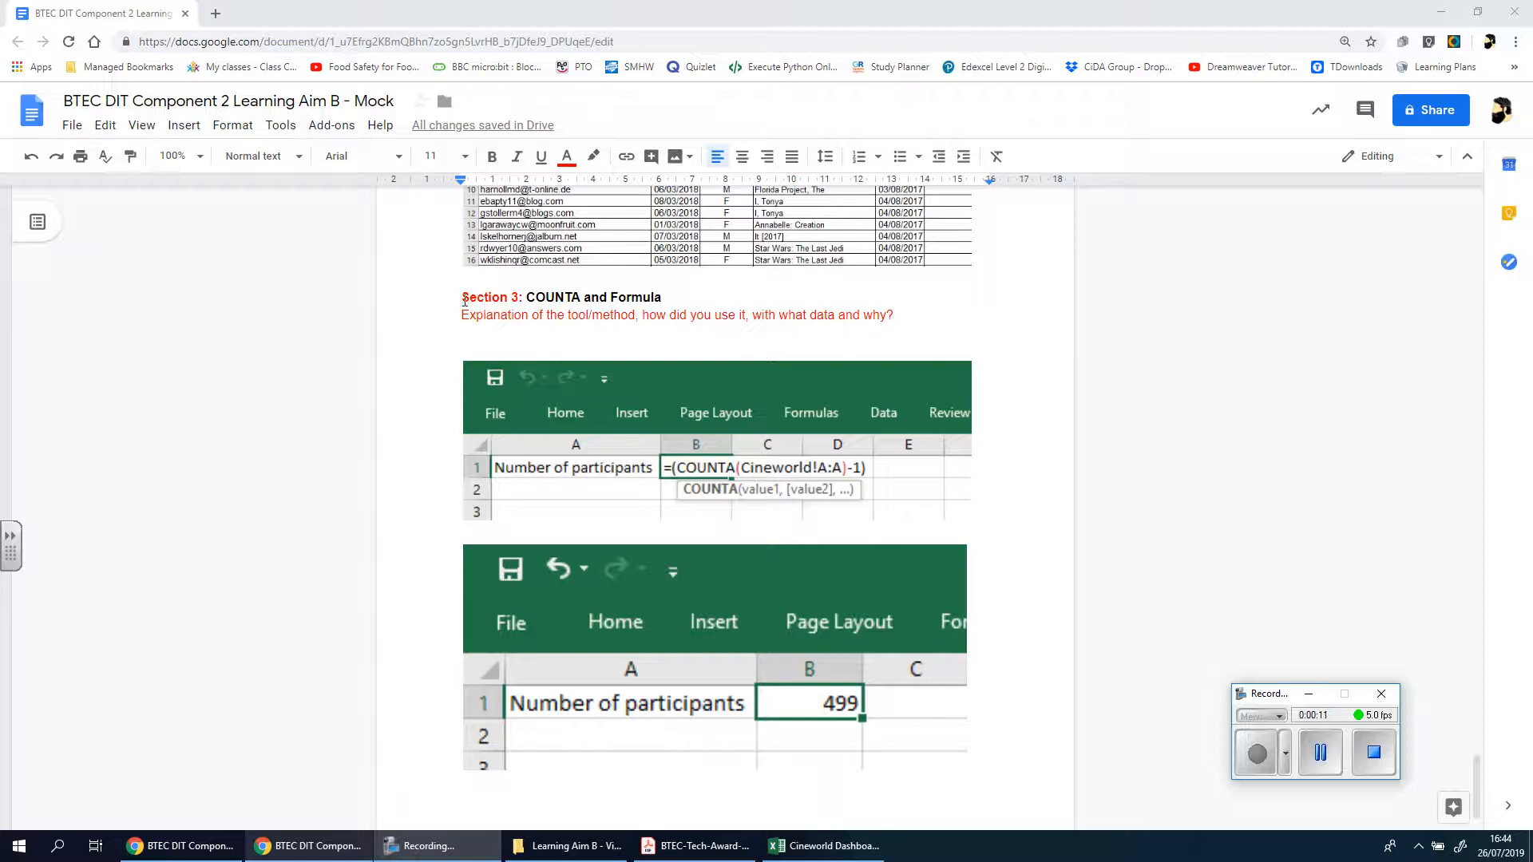
# Duplicate the Section 3 heading and its red explanation line below the second COUNTA screenshot, renumbering the copy as Section 4
pyautogui.moveTo(464, 301); pyautogui.dragTo(900, 317)
pyautogui.hotkey('ctrl', 'c')
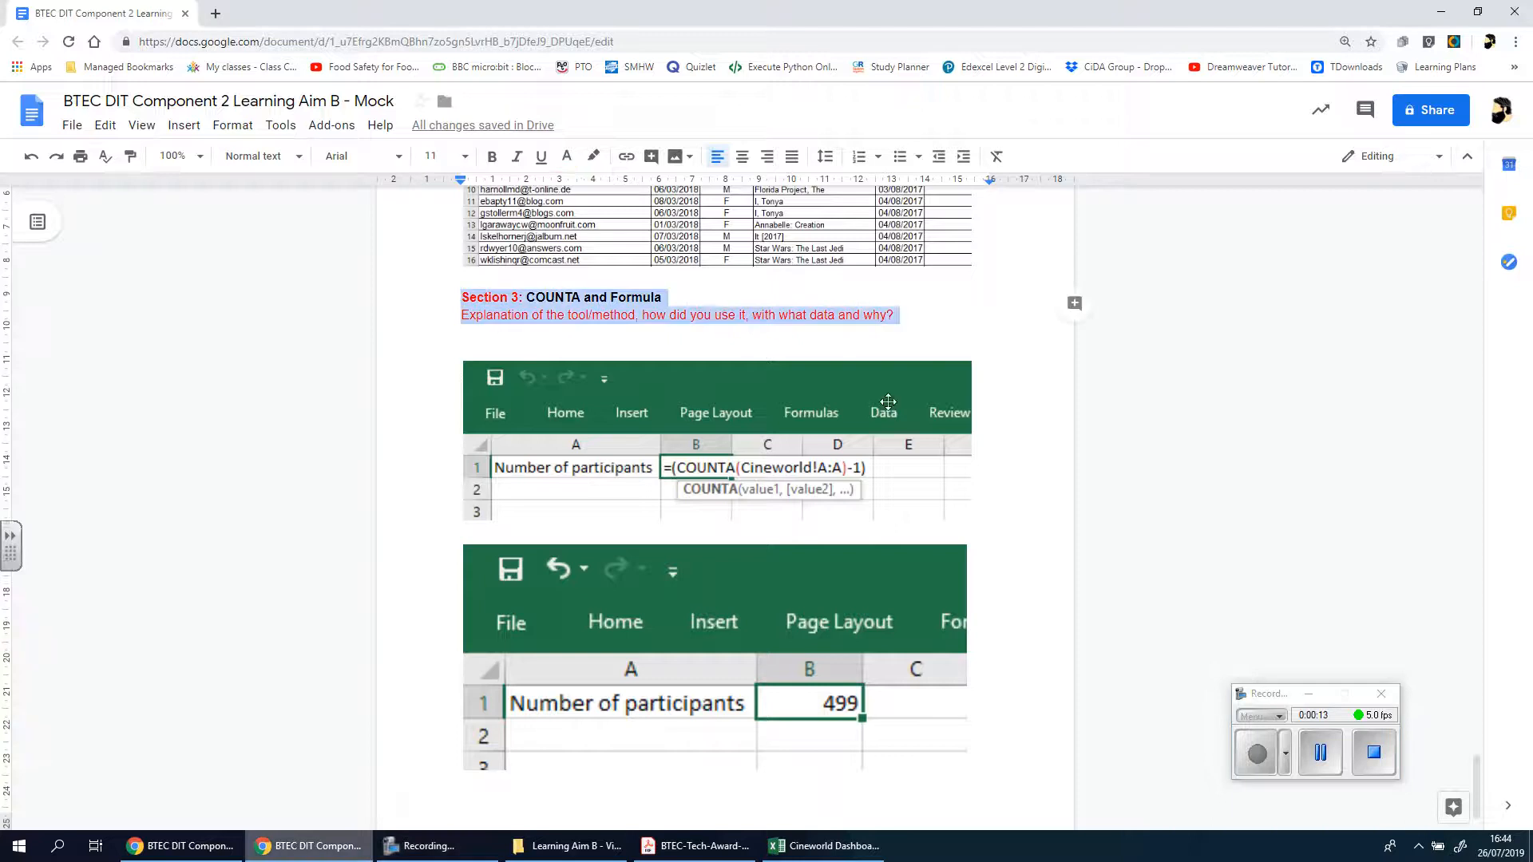
pyautogui.scroll(-1, 930, 623)
pyautogui.click(1000, 665)
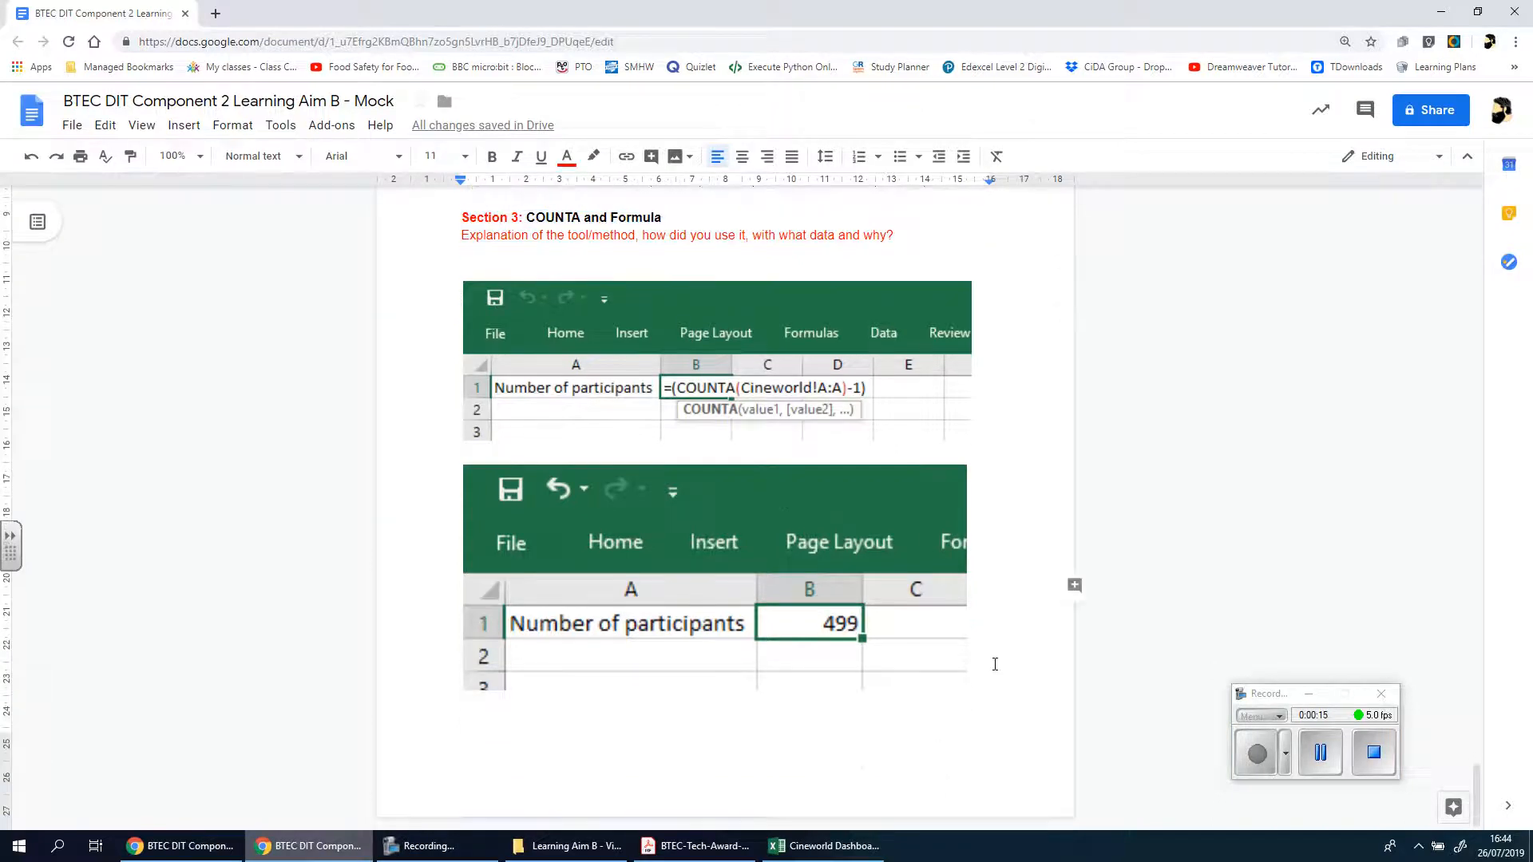
pyautogui.hotkey('ctrl', 'v')
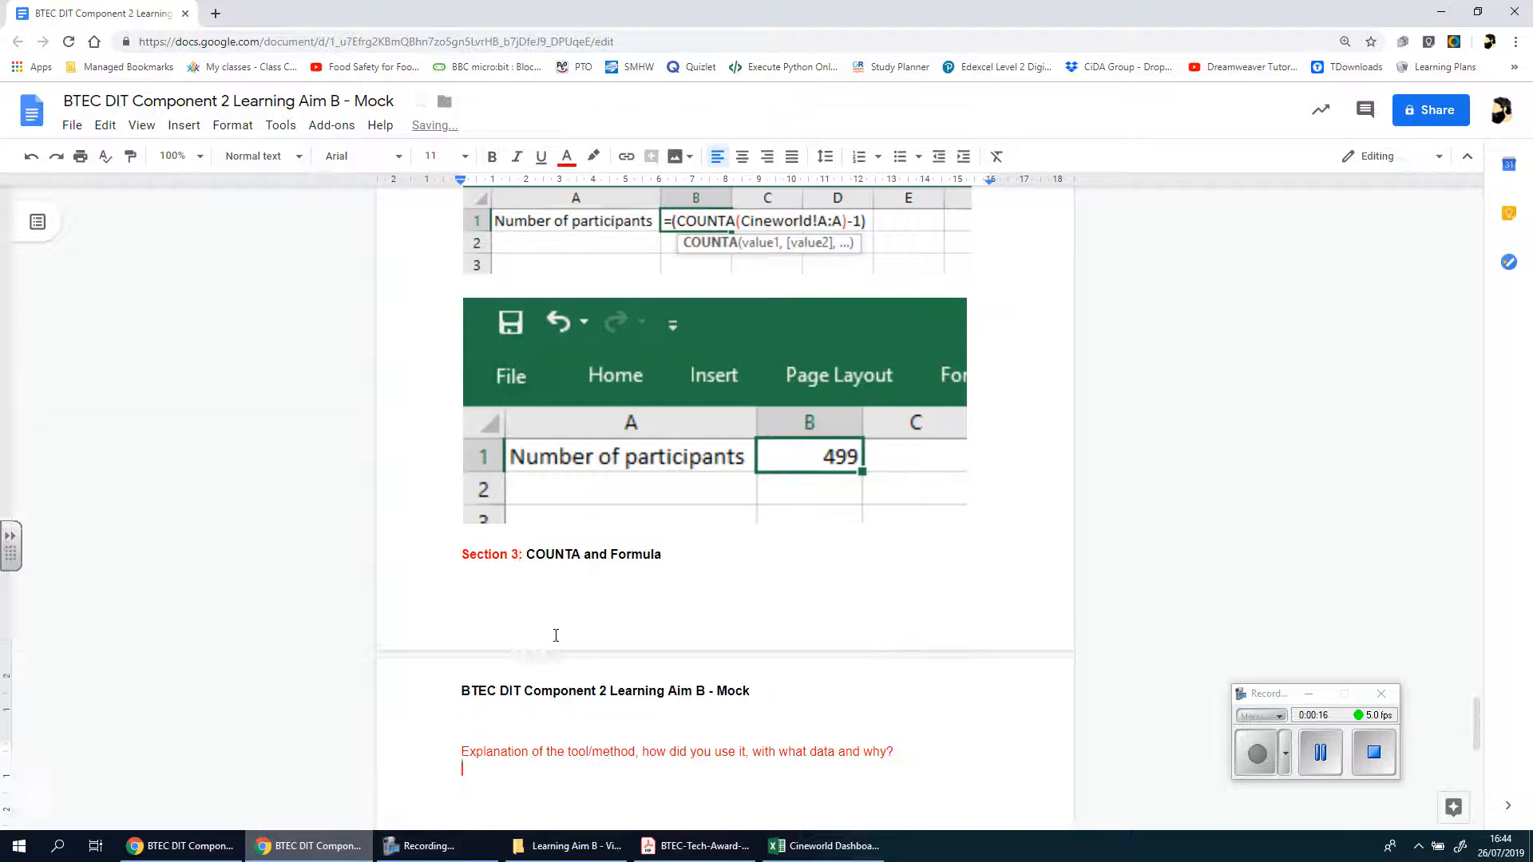
pyautogui.click(526, 544)
pyautogui.press('BackSpace')
pyautogui.write('4')
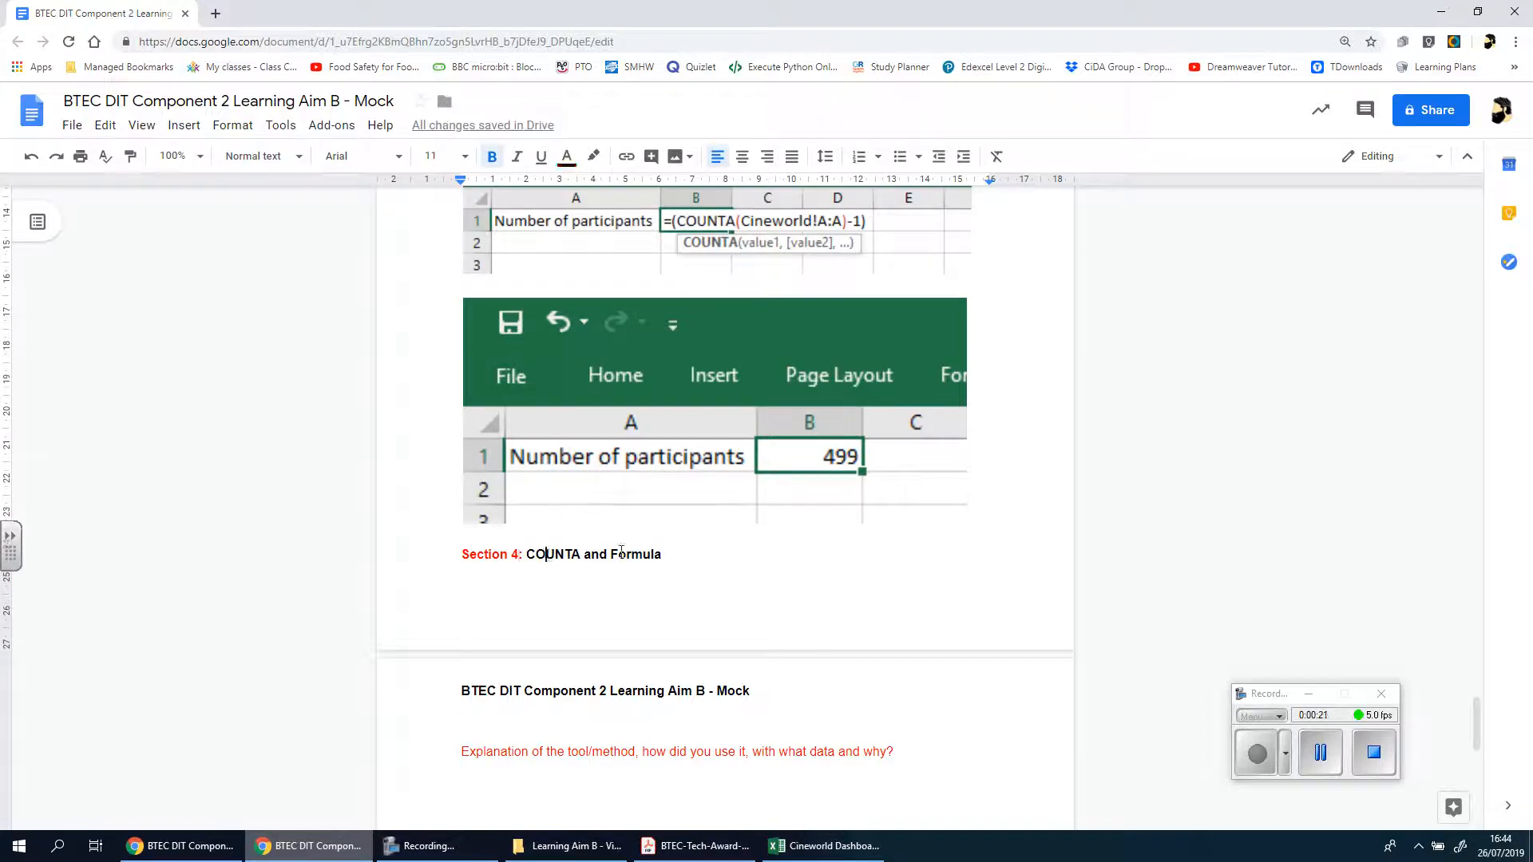
# Change the Section 4 heading's title to "SUM and Formula"
pyautogui.moveTo(548, 555); pyautogui.dragTo(634, 553)
pyautogui.scroll(15, 793, 592)
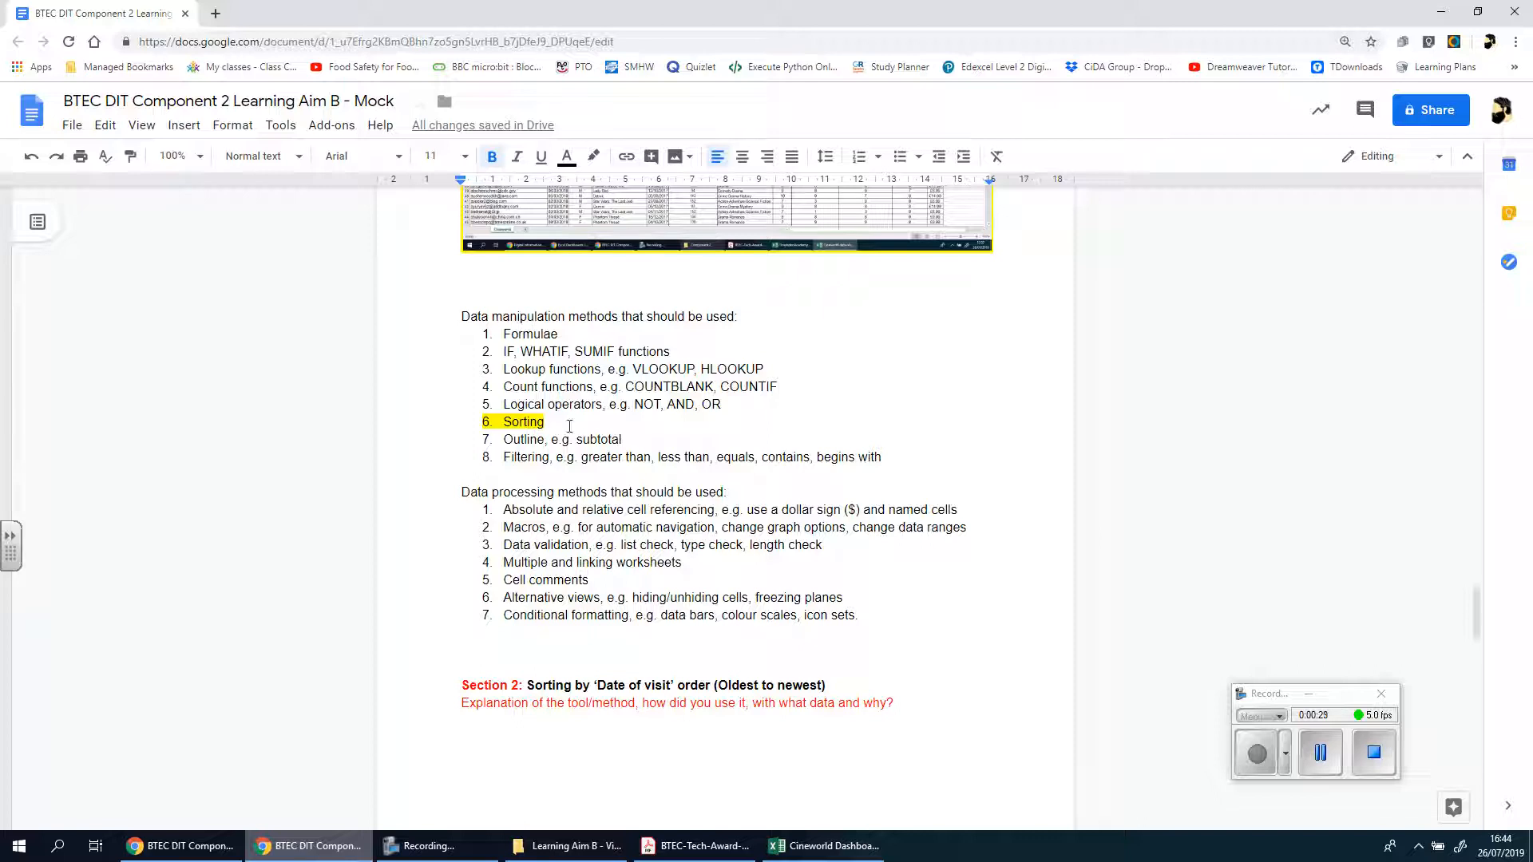
pyautogui.doubleClick(589, 351)
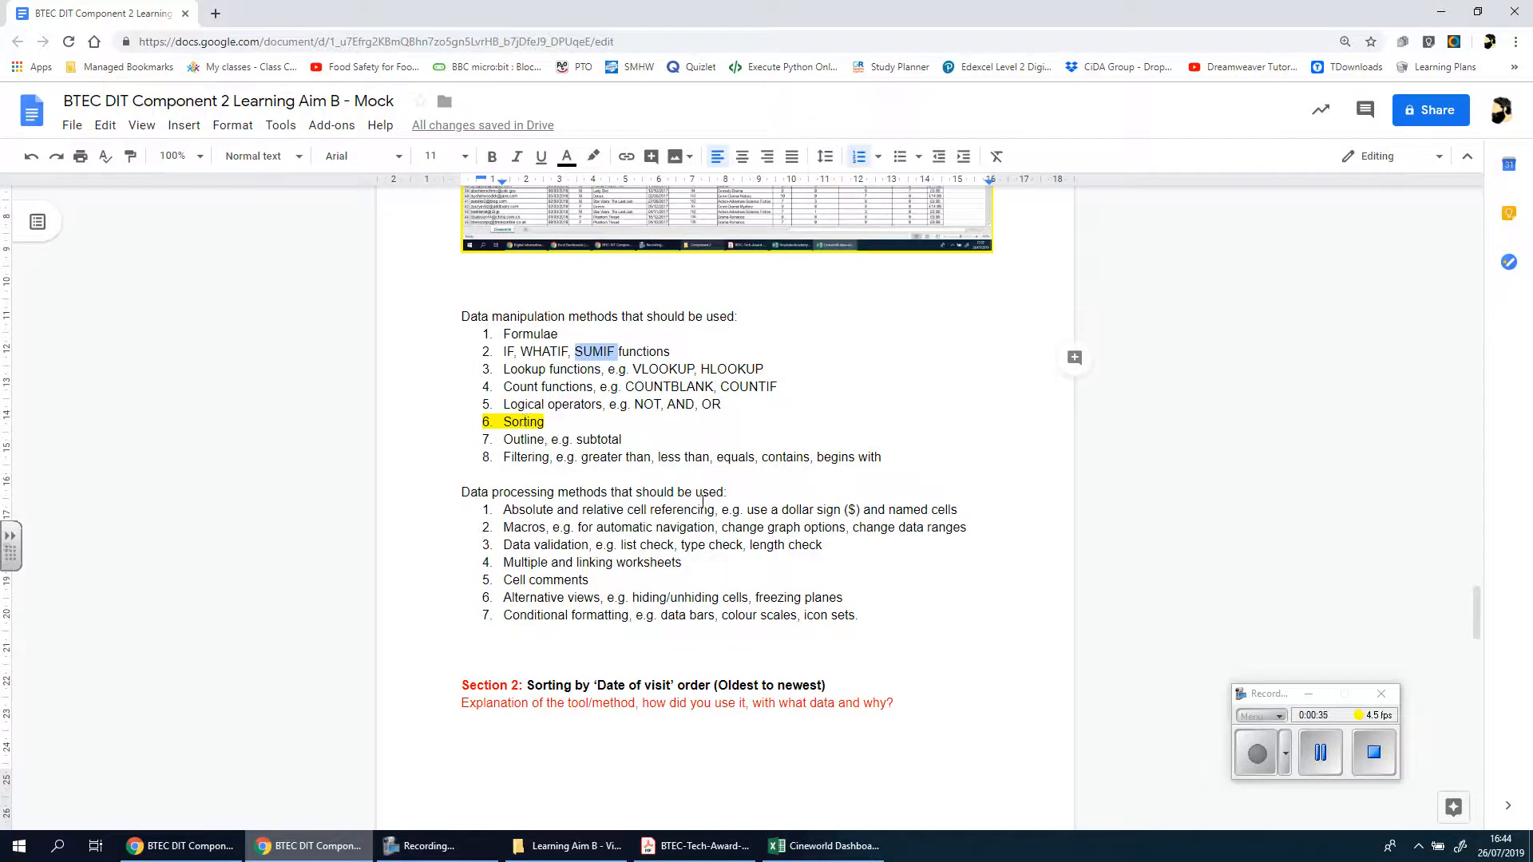
pyautogui.scroll(-15, 703, 503)
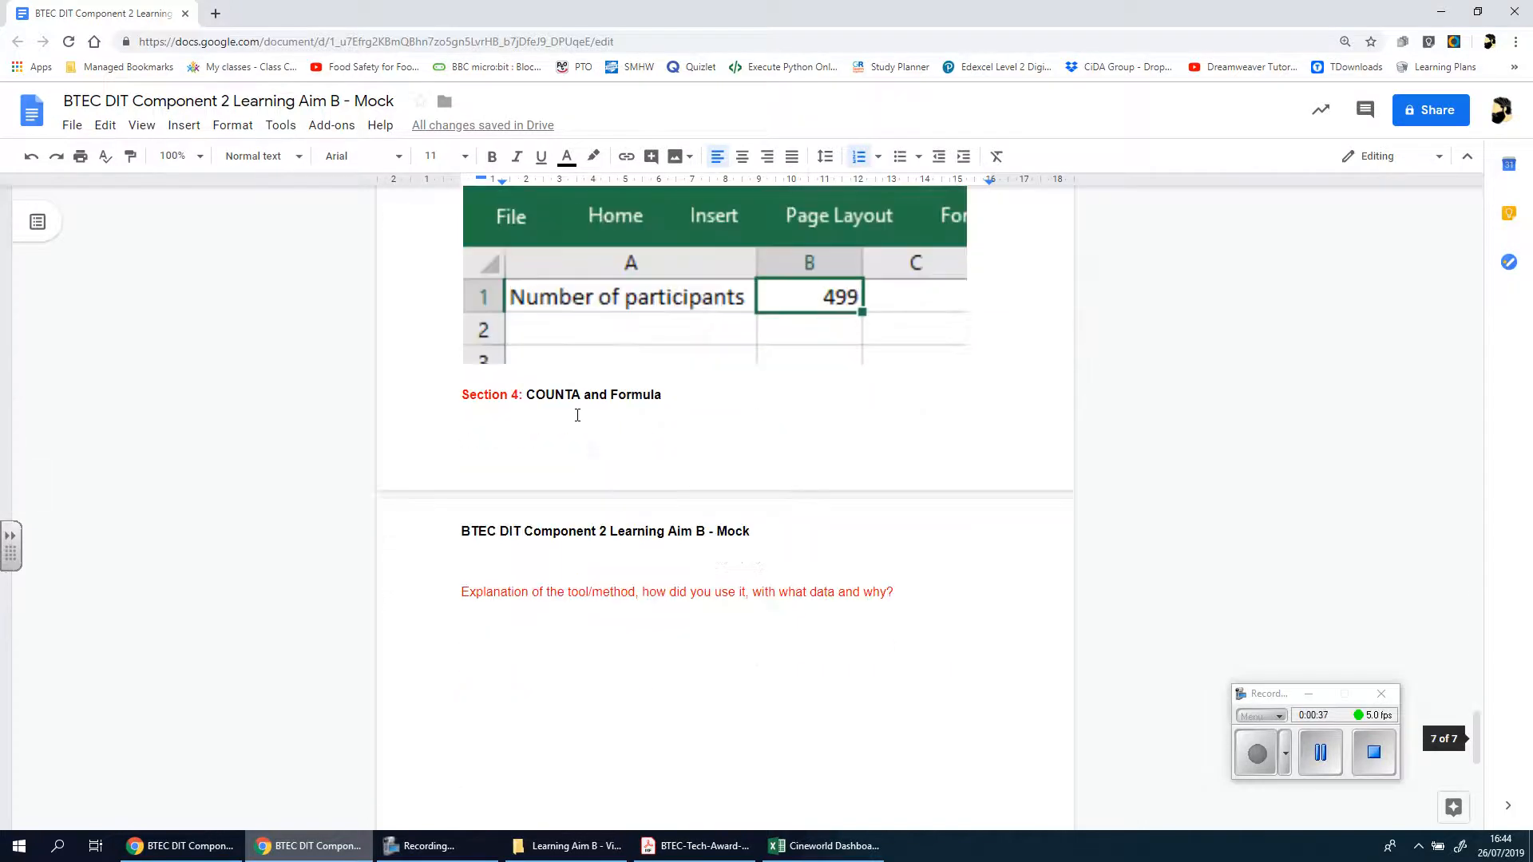
pyautogui.moveTo(527, 394); pyautogui.dragTo(597, 396)
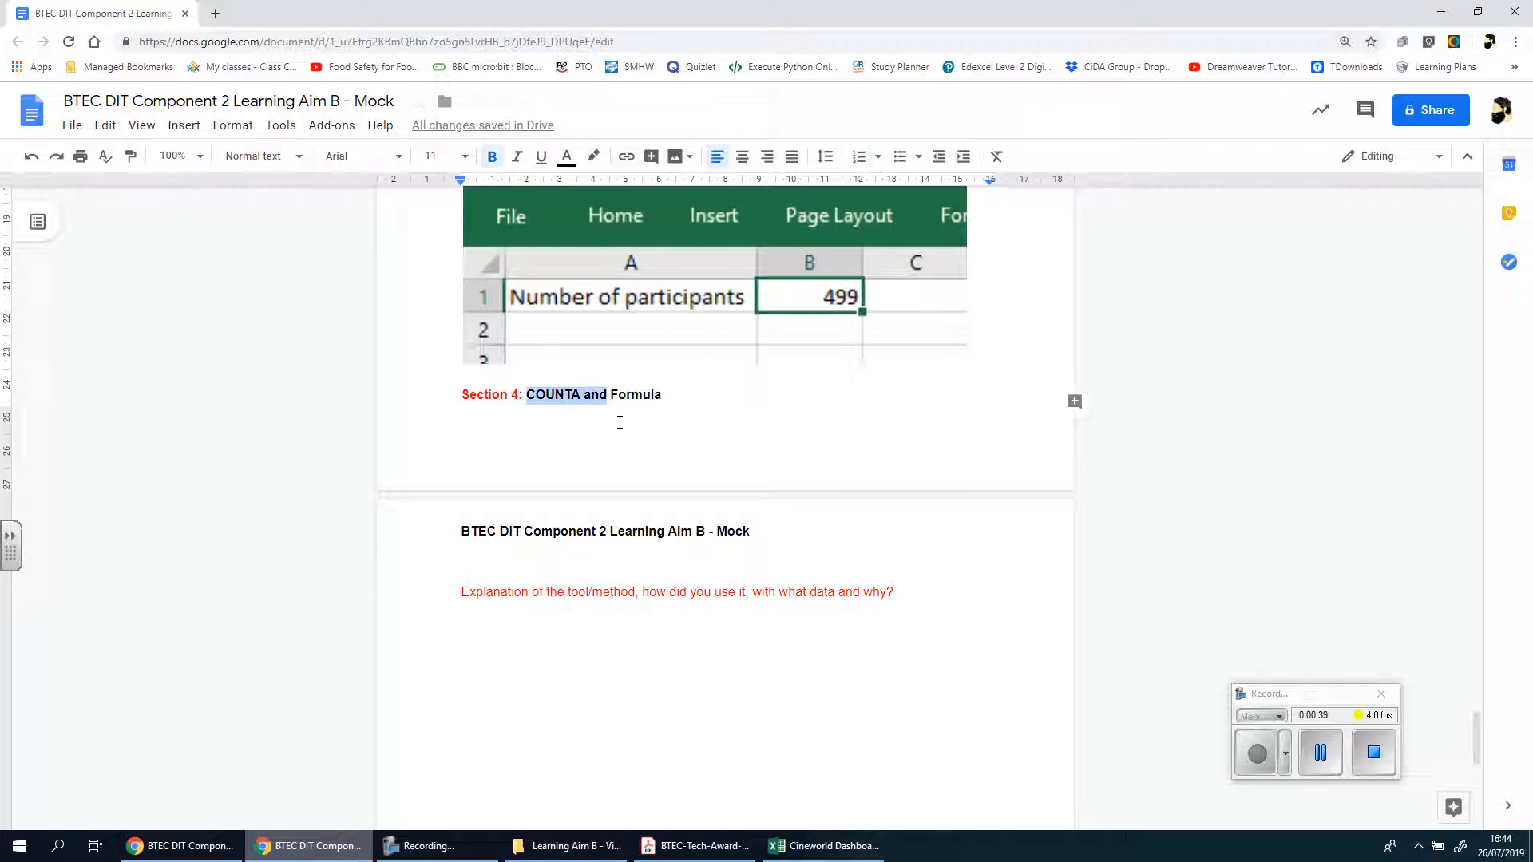
pyautogui.write('SUM')
pyautogui.write(' and')
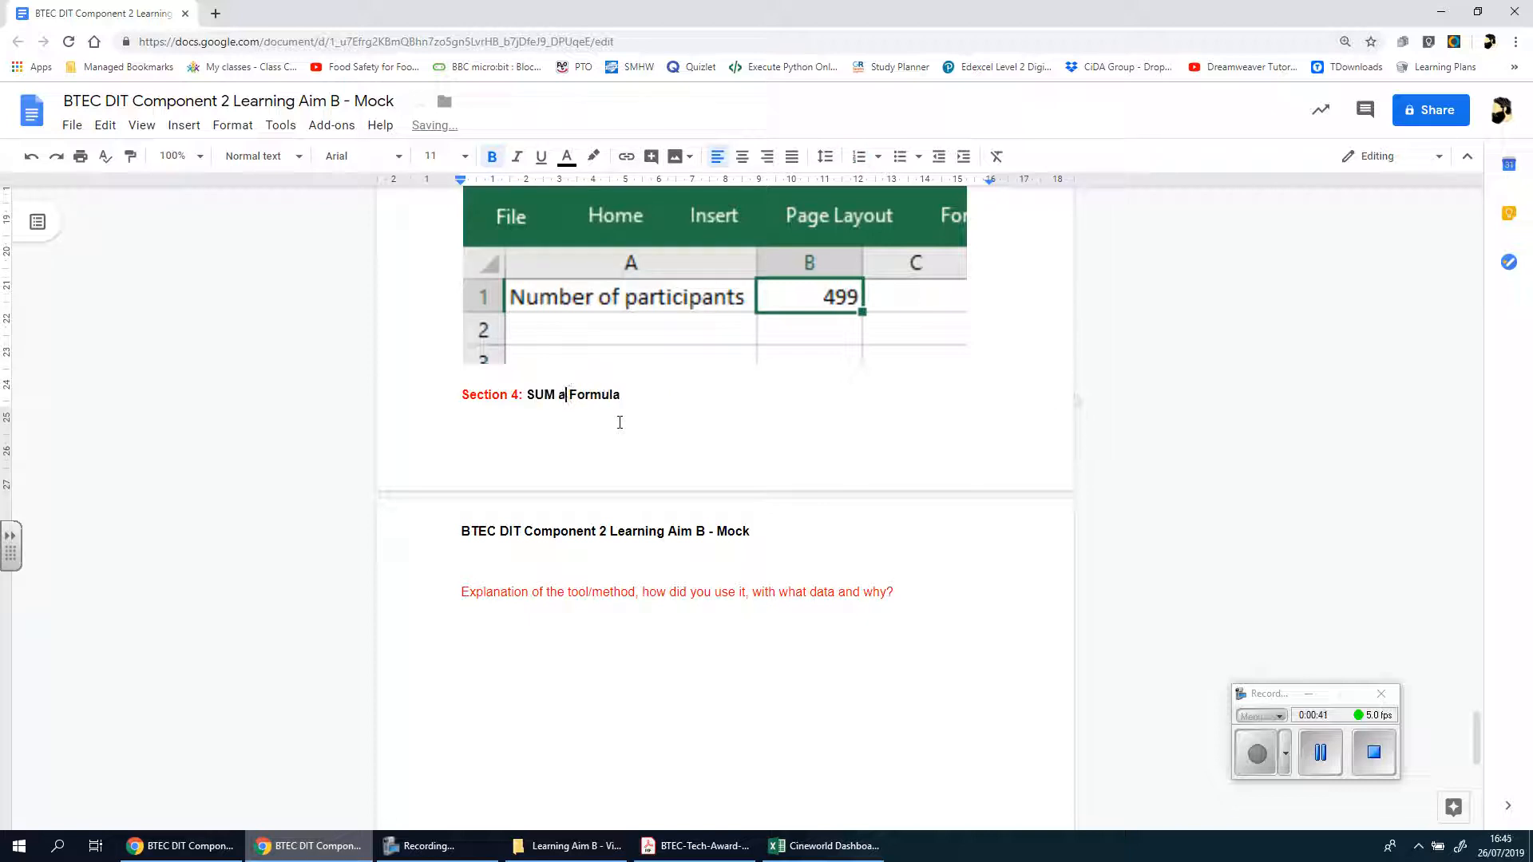
pyautogui.press('BackSpace')
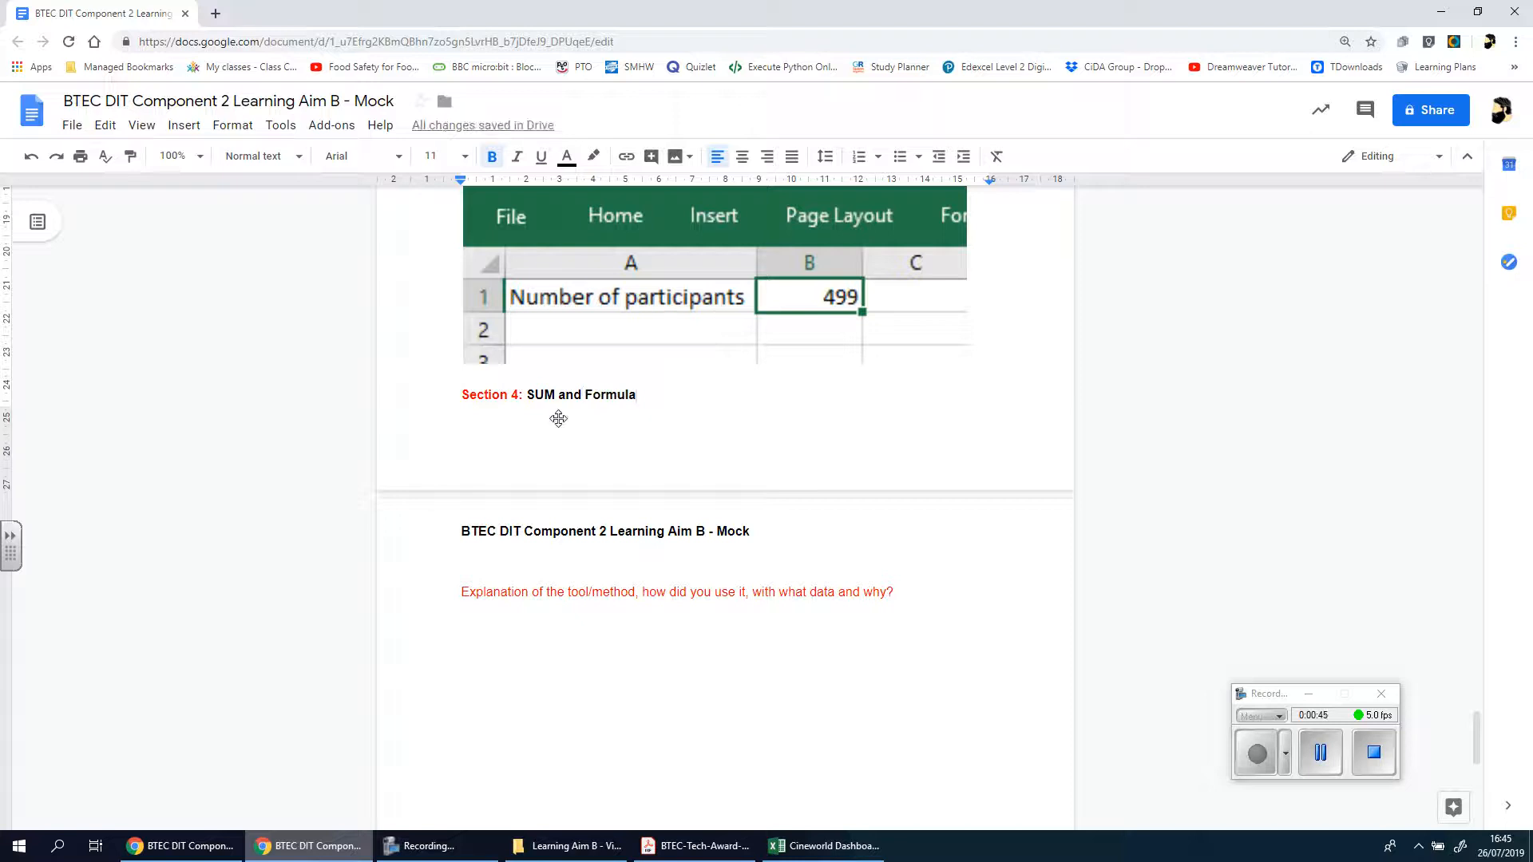
pyautogui.scroll(3, 635, 412)
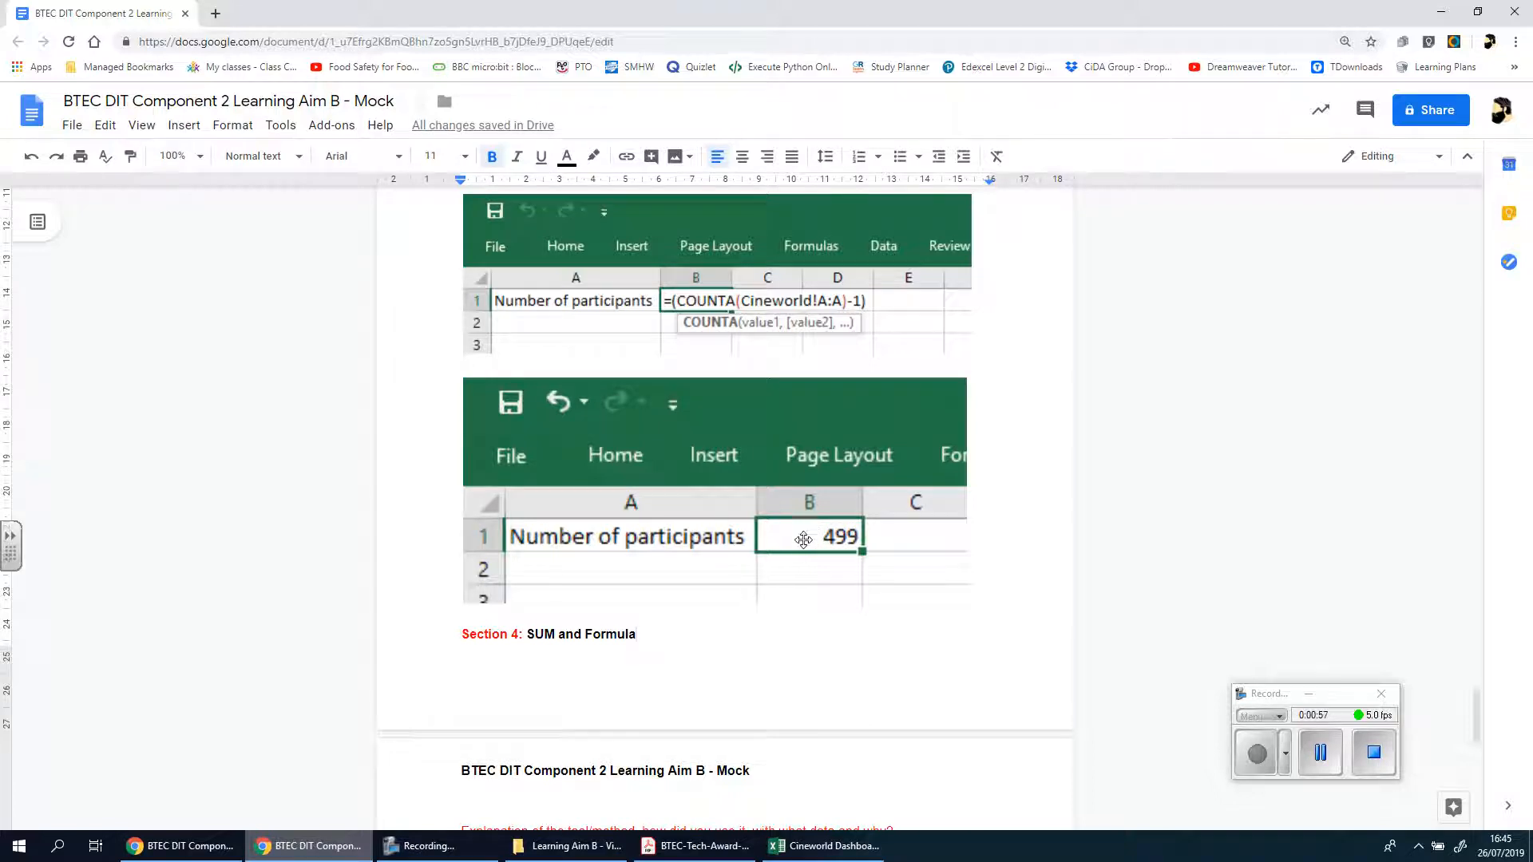
pyautogui.scroll(-1, 774, 591)
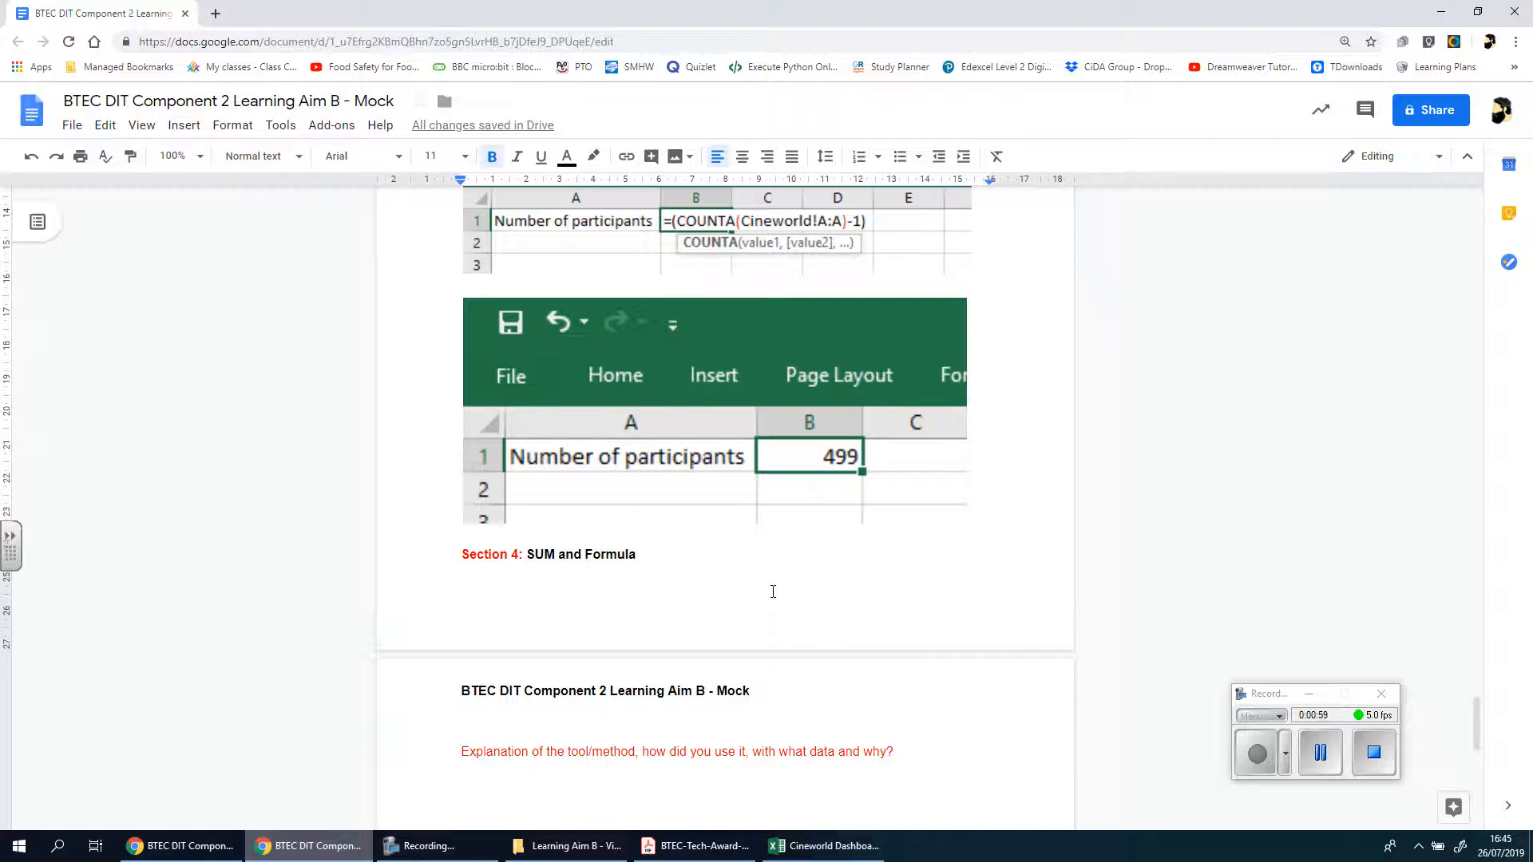
# Switch to the Cineworld Dashboard workbook in Excel and examine the numeric columns from Movie Rating to Price Paid
pyautogui.click(825, 846)
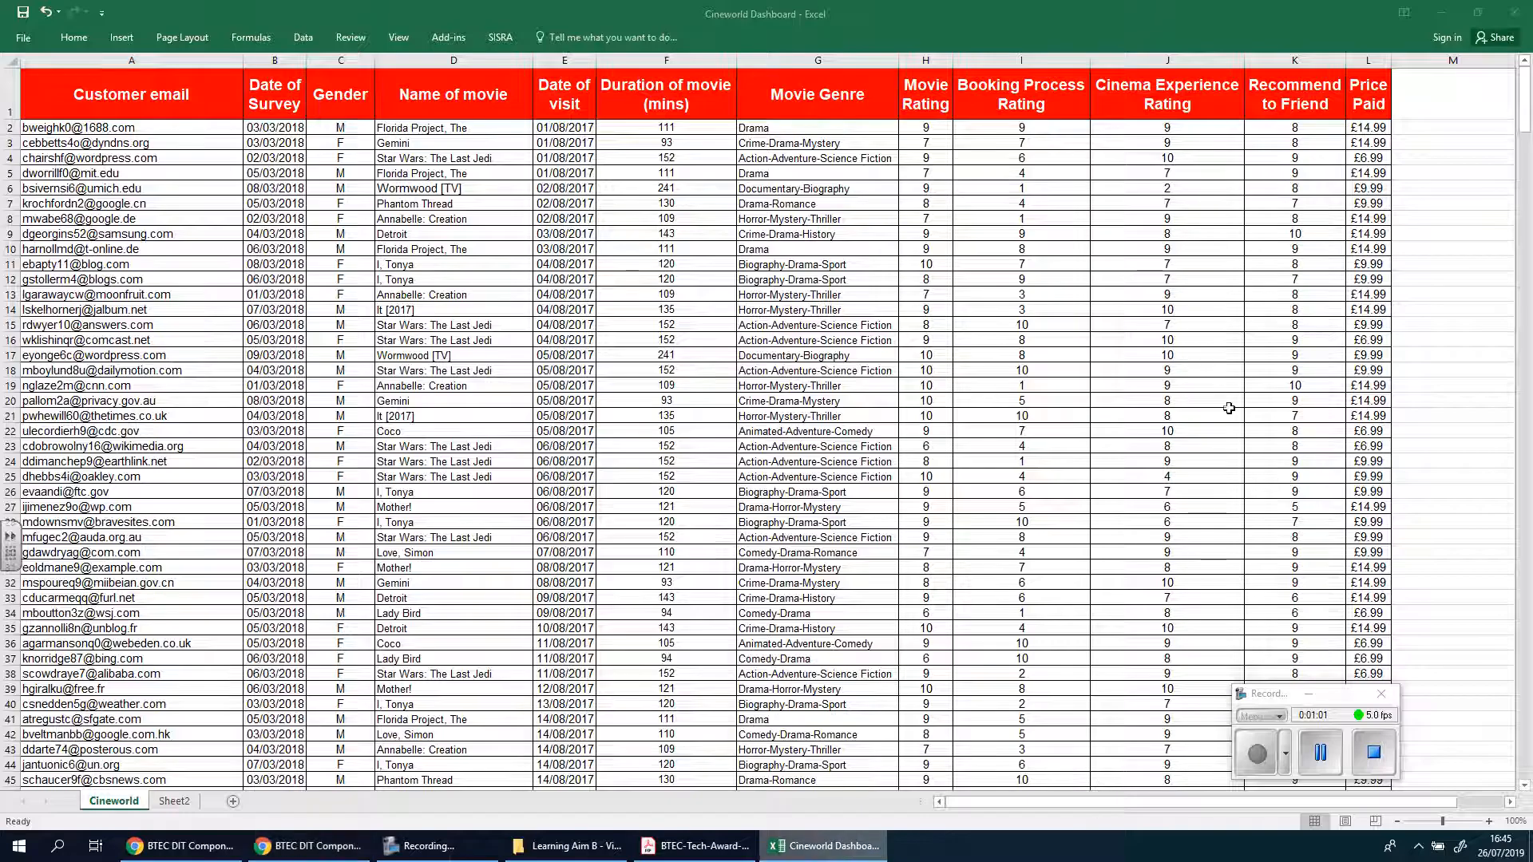
pyautogui.click(923, 59)
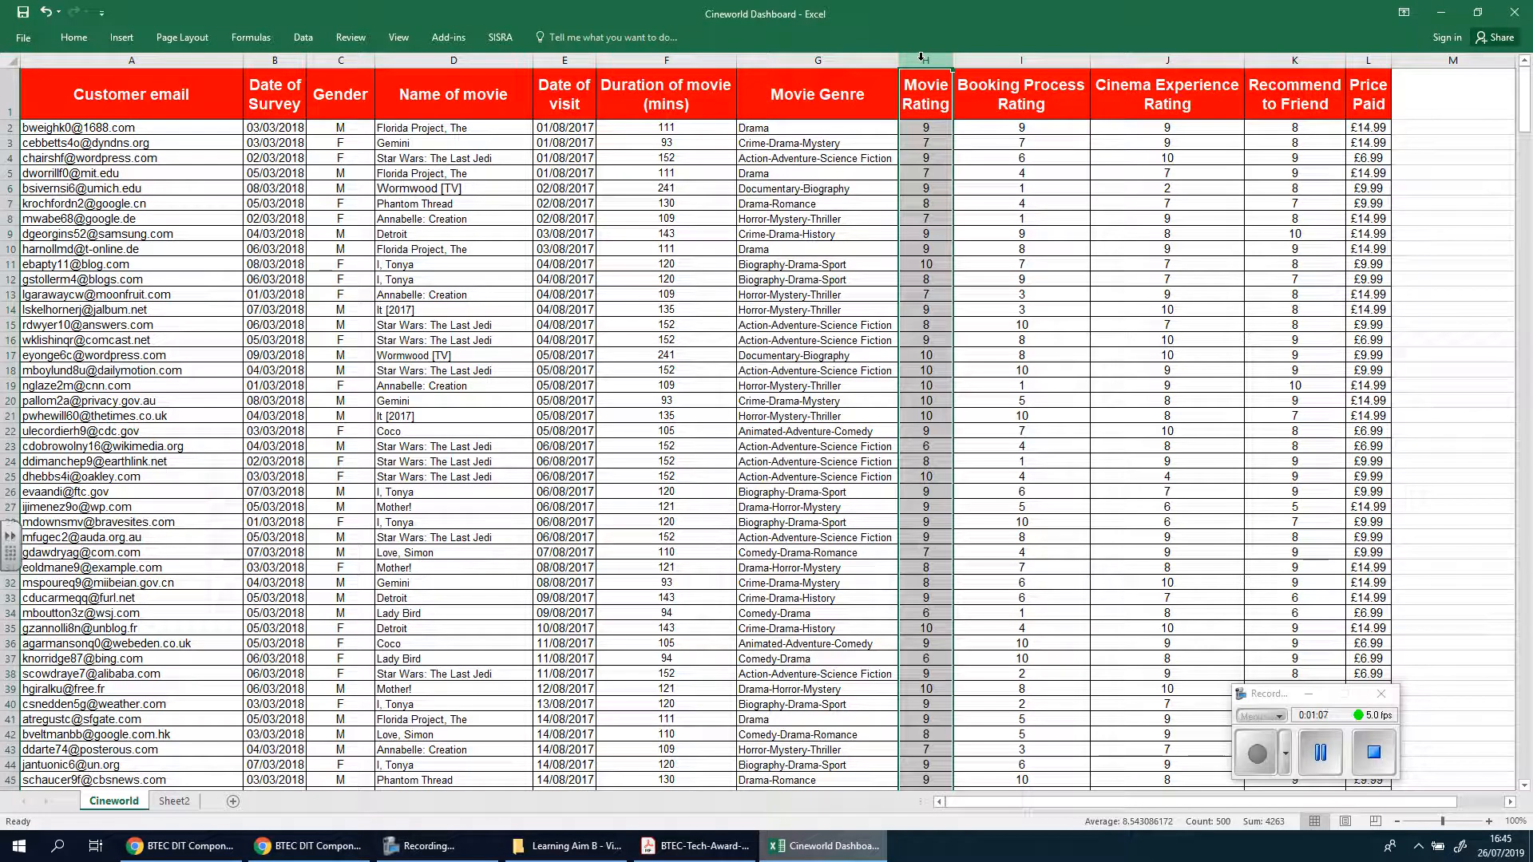
pyautogui.click(1031, 62)
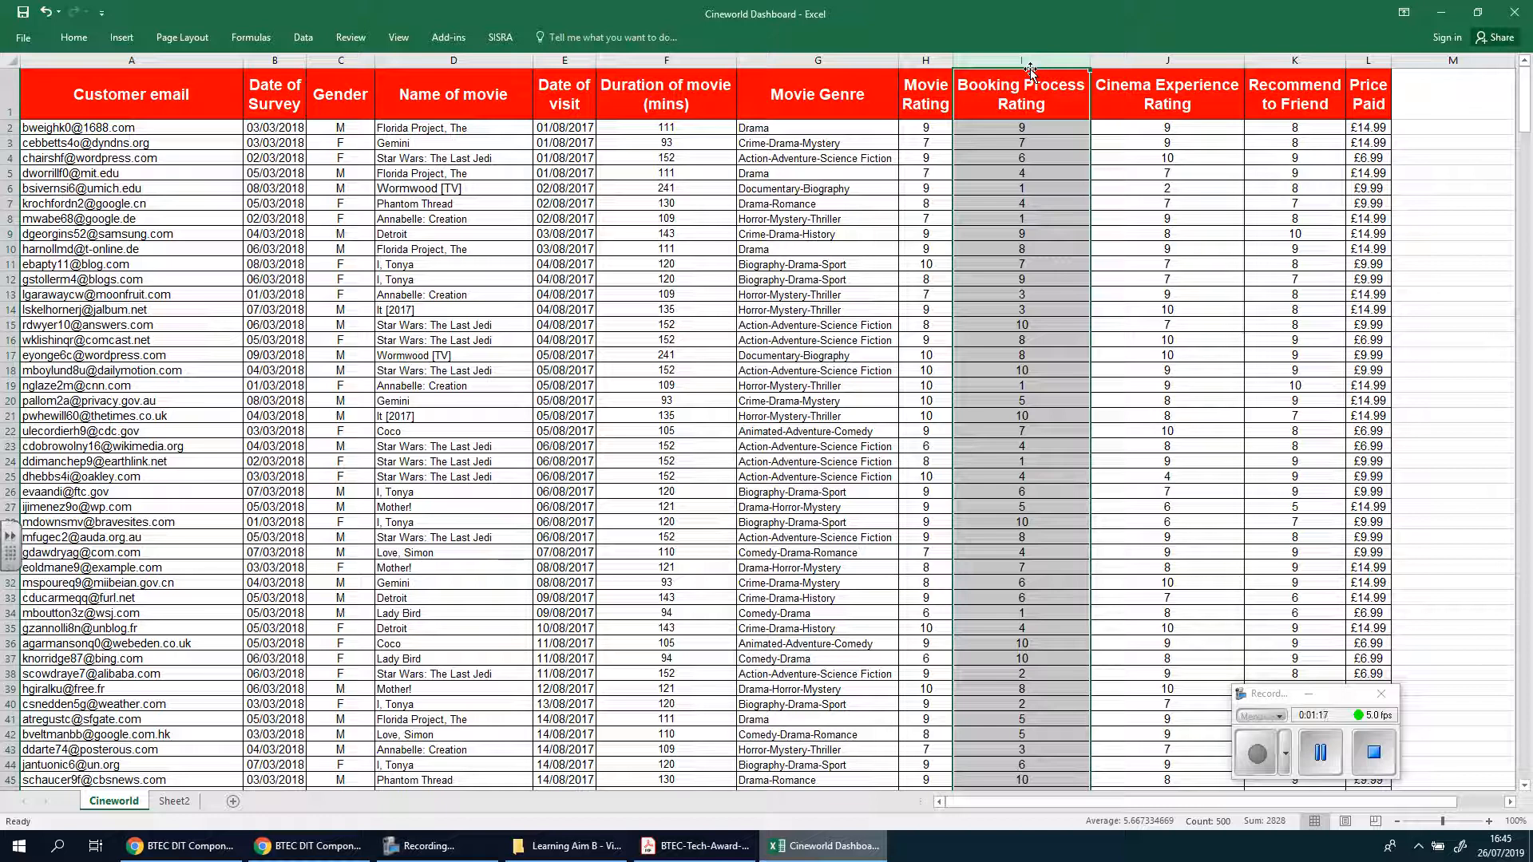
pyautogui.click(1143, 62)
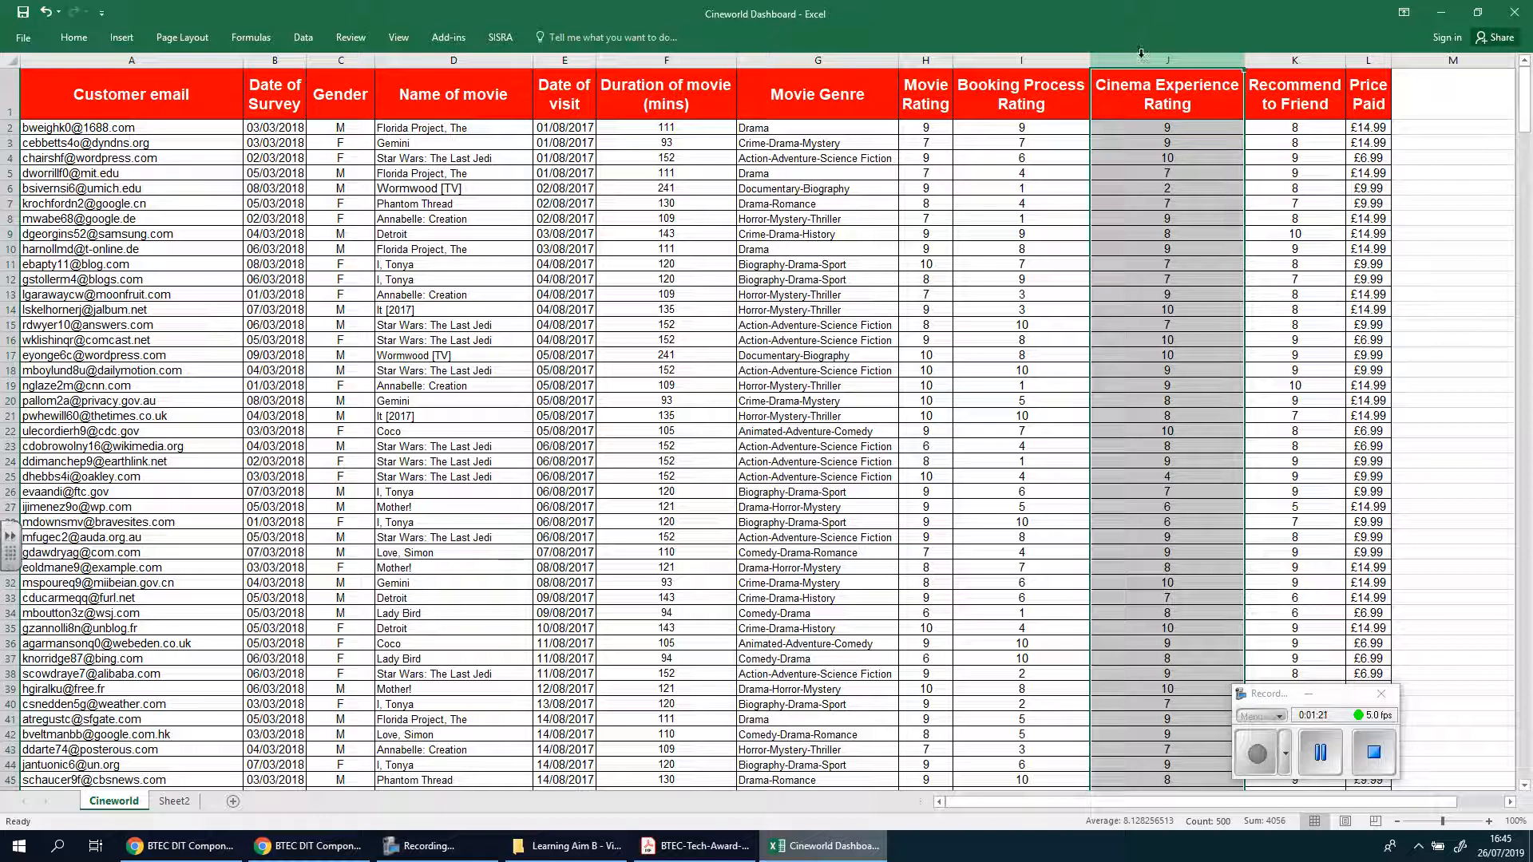
pyautogui.click(1275, 62)
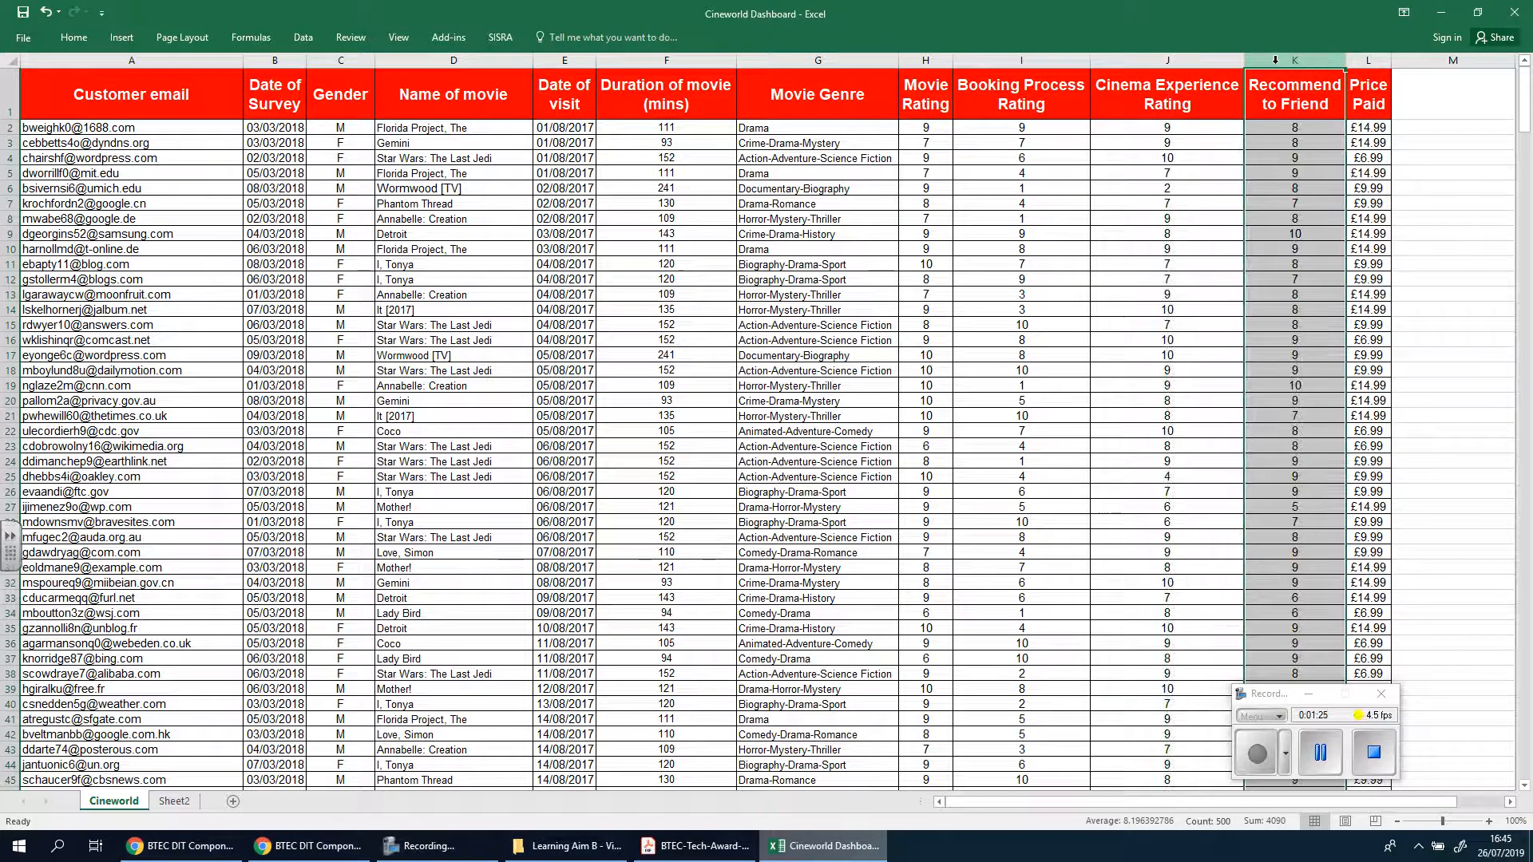
pyautogui.click(1370, 61)
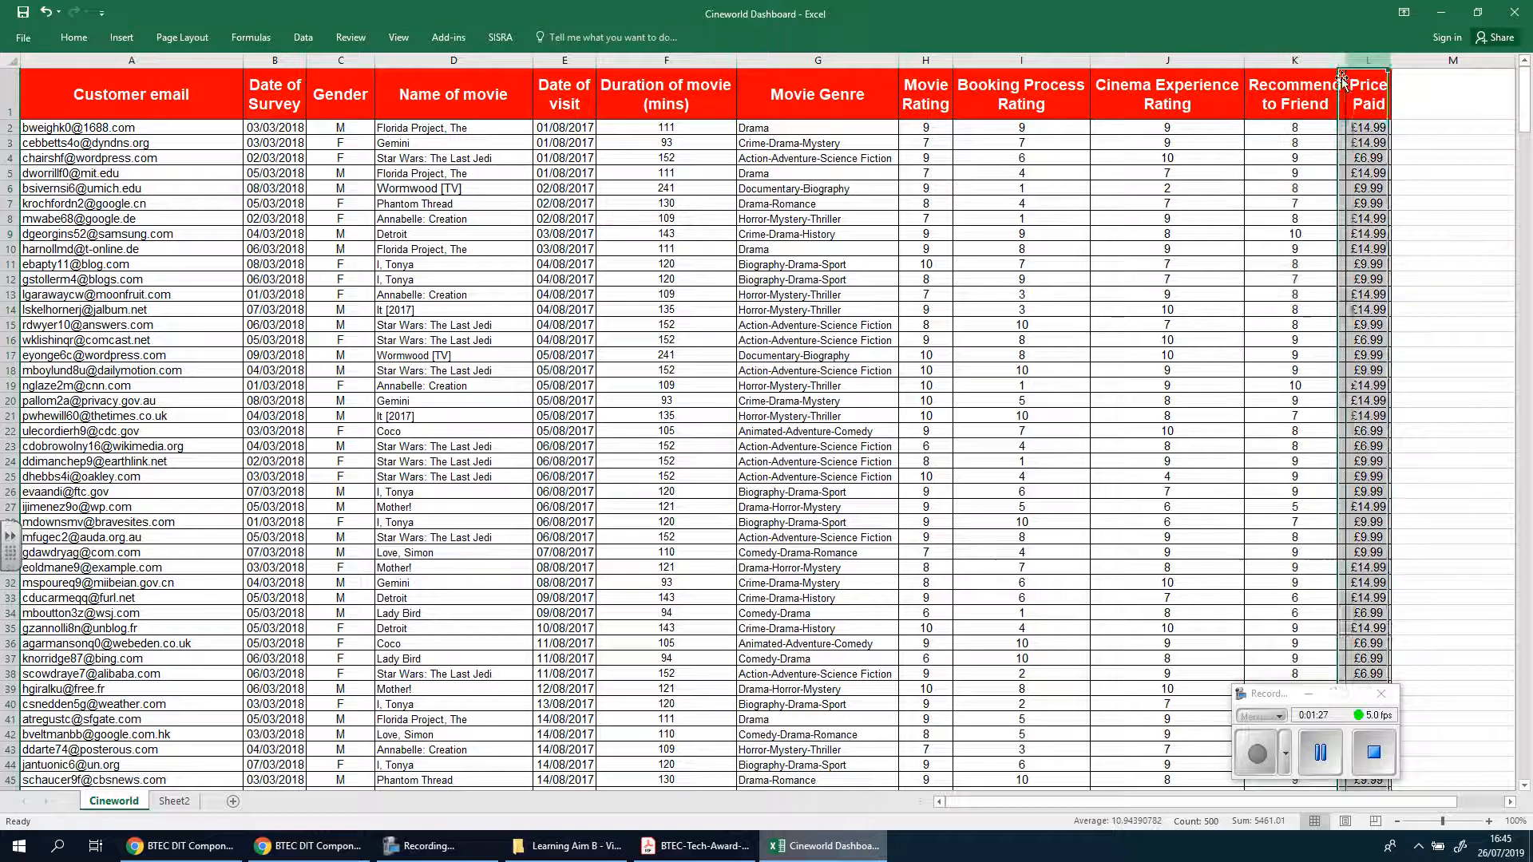
pyautogui.moveTo(926, 60); pyautogui.dragTo(1364, 54)
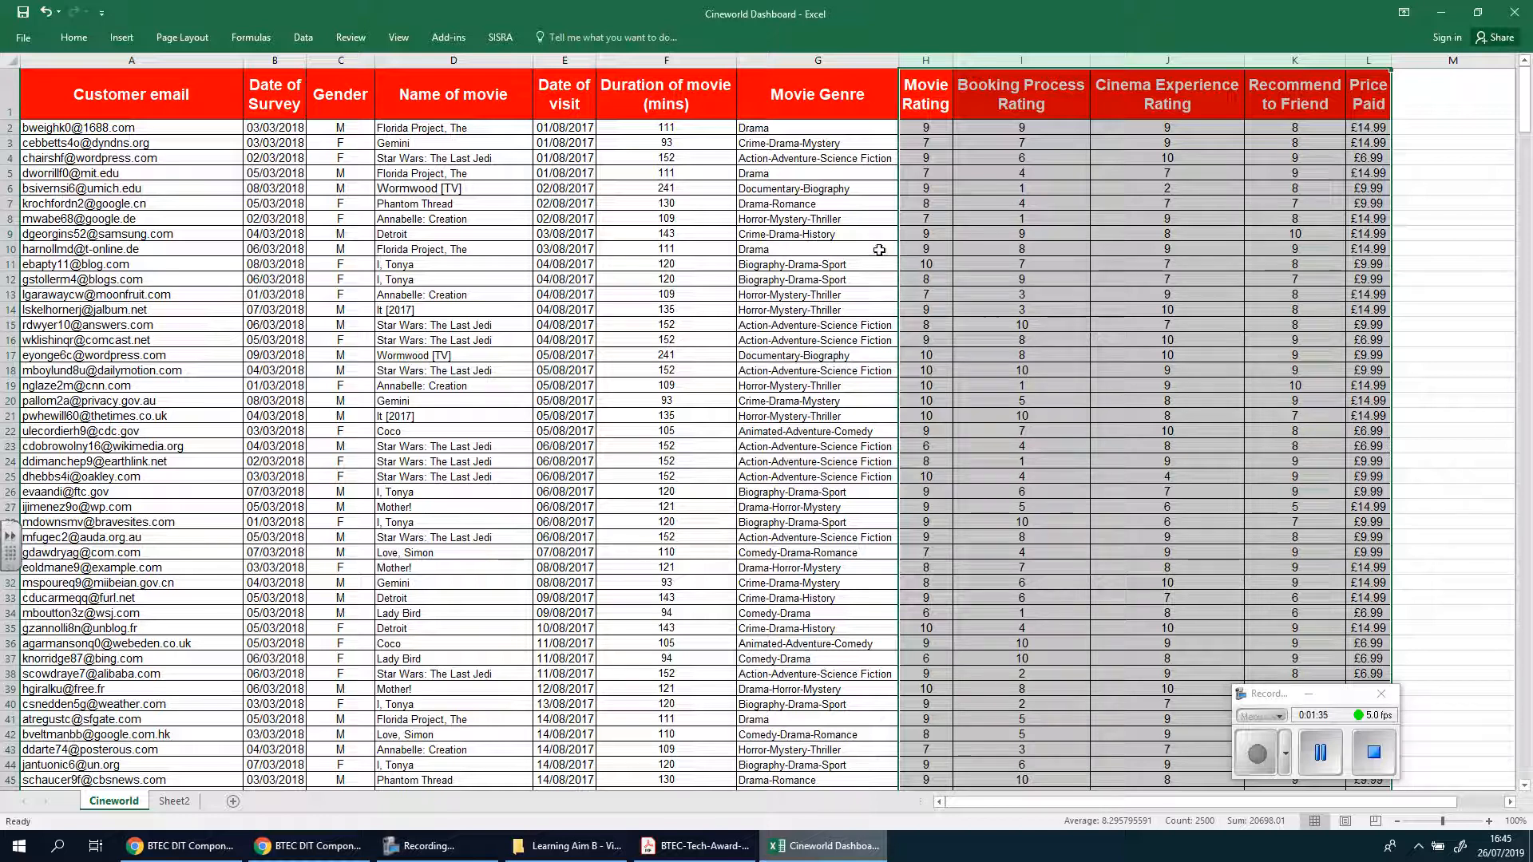
# Enter the label "Total" in cell G501, directly below the last Movie Genre record
pyautogui.scroll(-1, 762, 276)
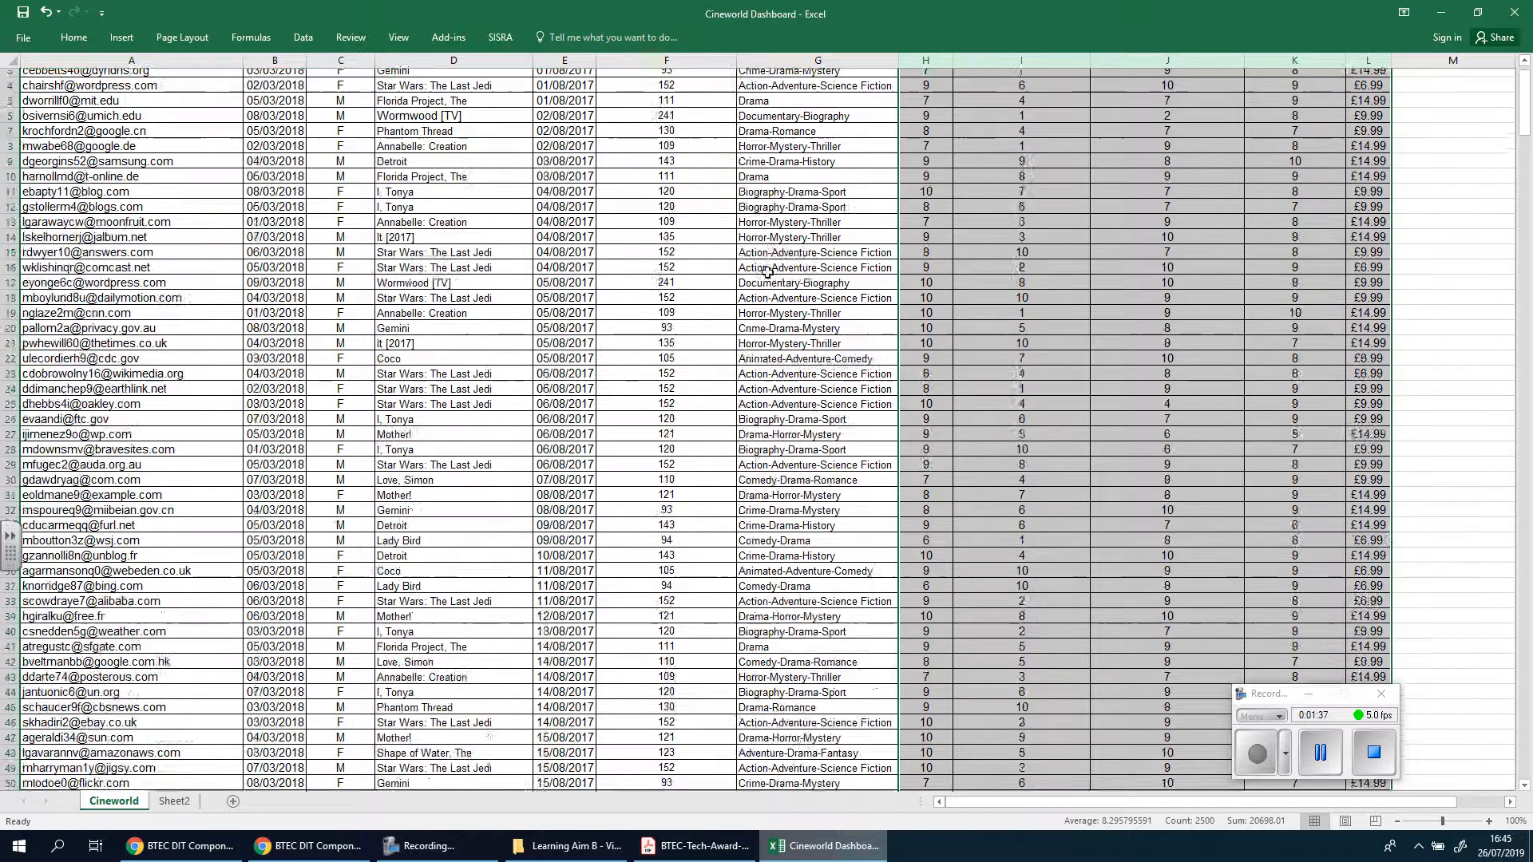
pyautogui.scroll(-20, 767, 272)
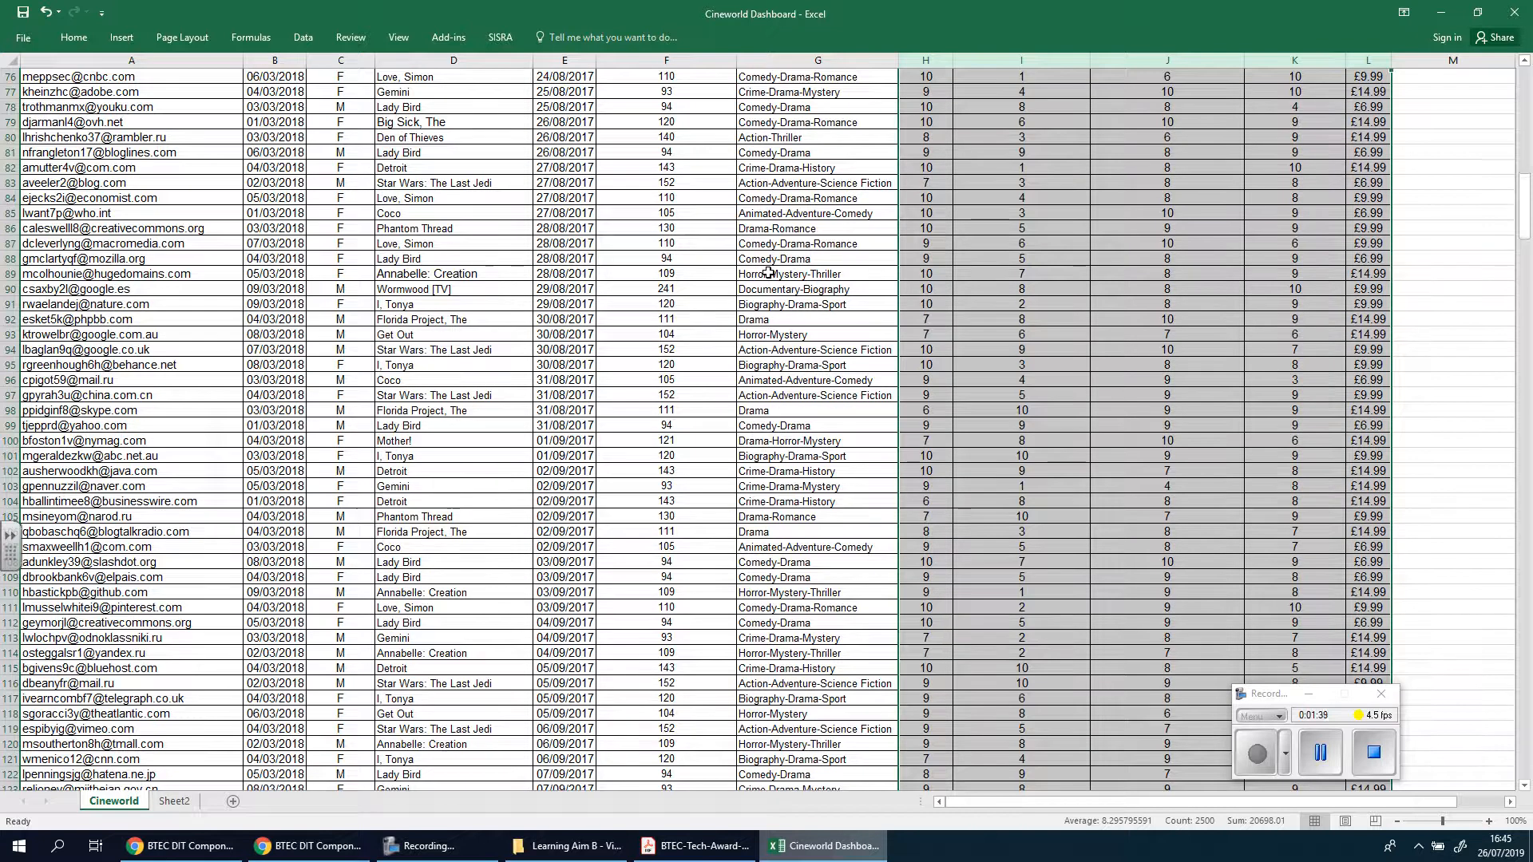
pyautogui.scroll(-16, 768, 274)
pyautogui.scroll(19, 1044, 330)
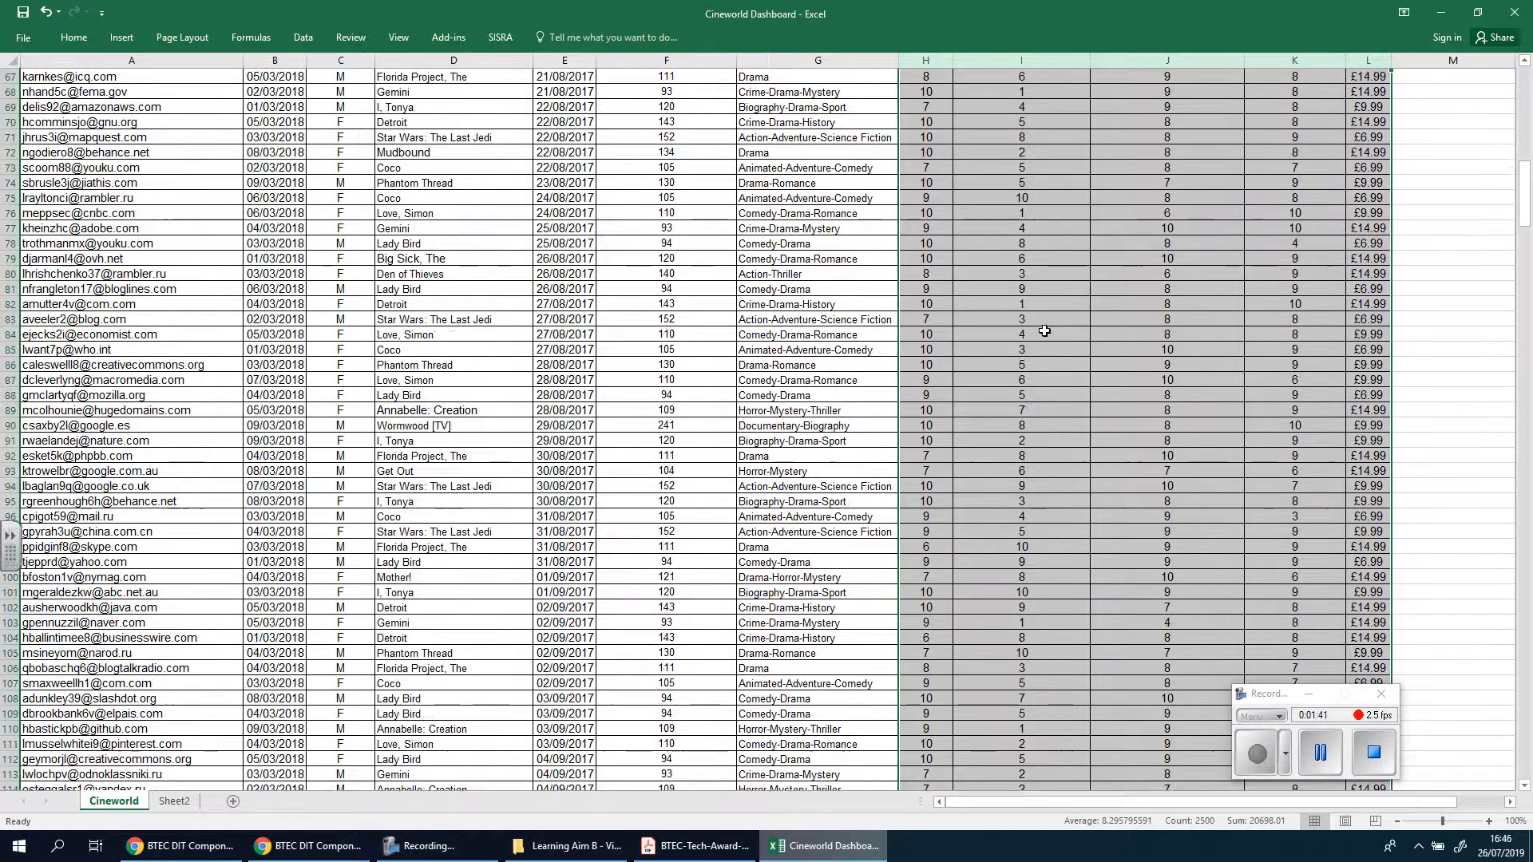
pyautogui.scroll(-20, 1044, 331)
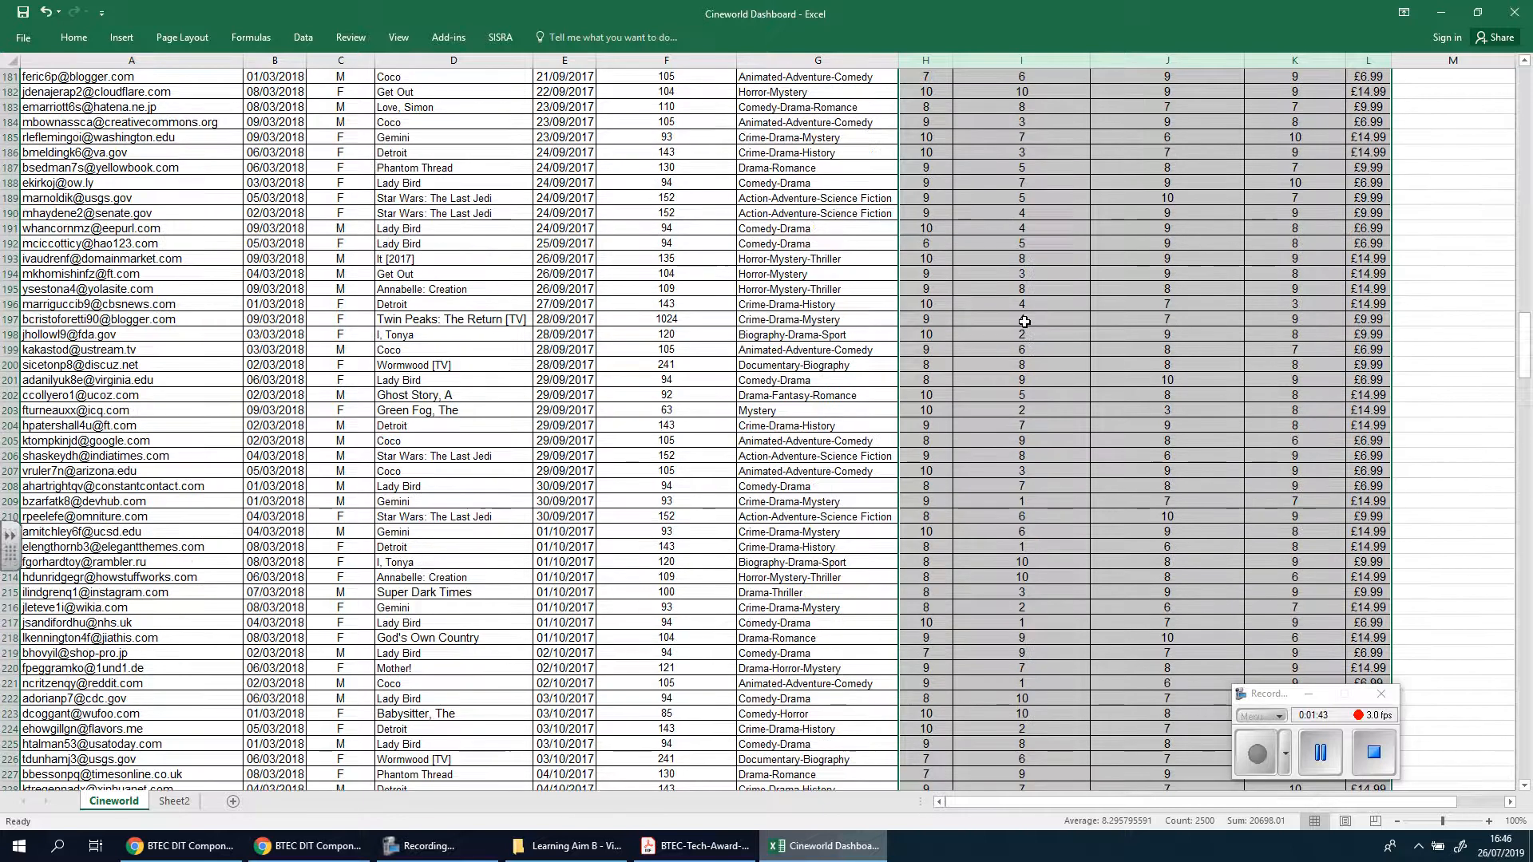
pyautogui.scroll(-20, 1024, 322)
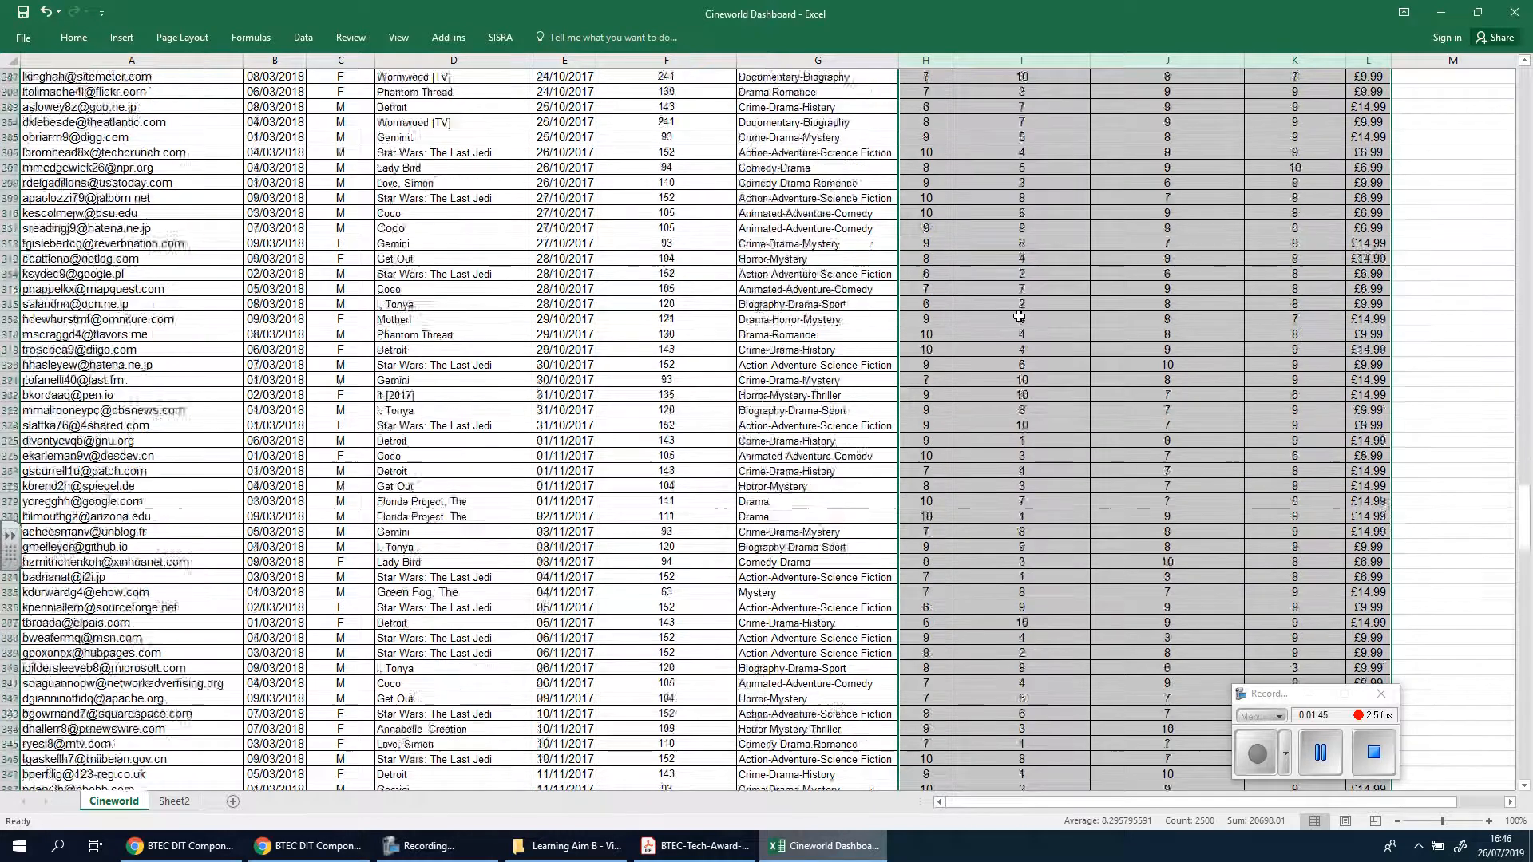
pyautogui.scroll(-20, 1019, 317)
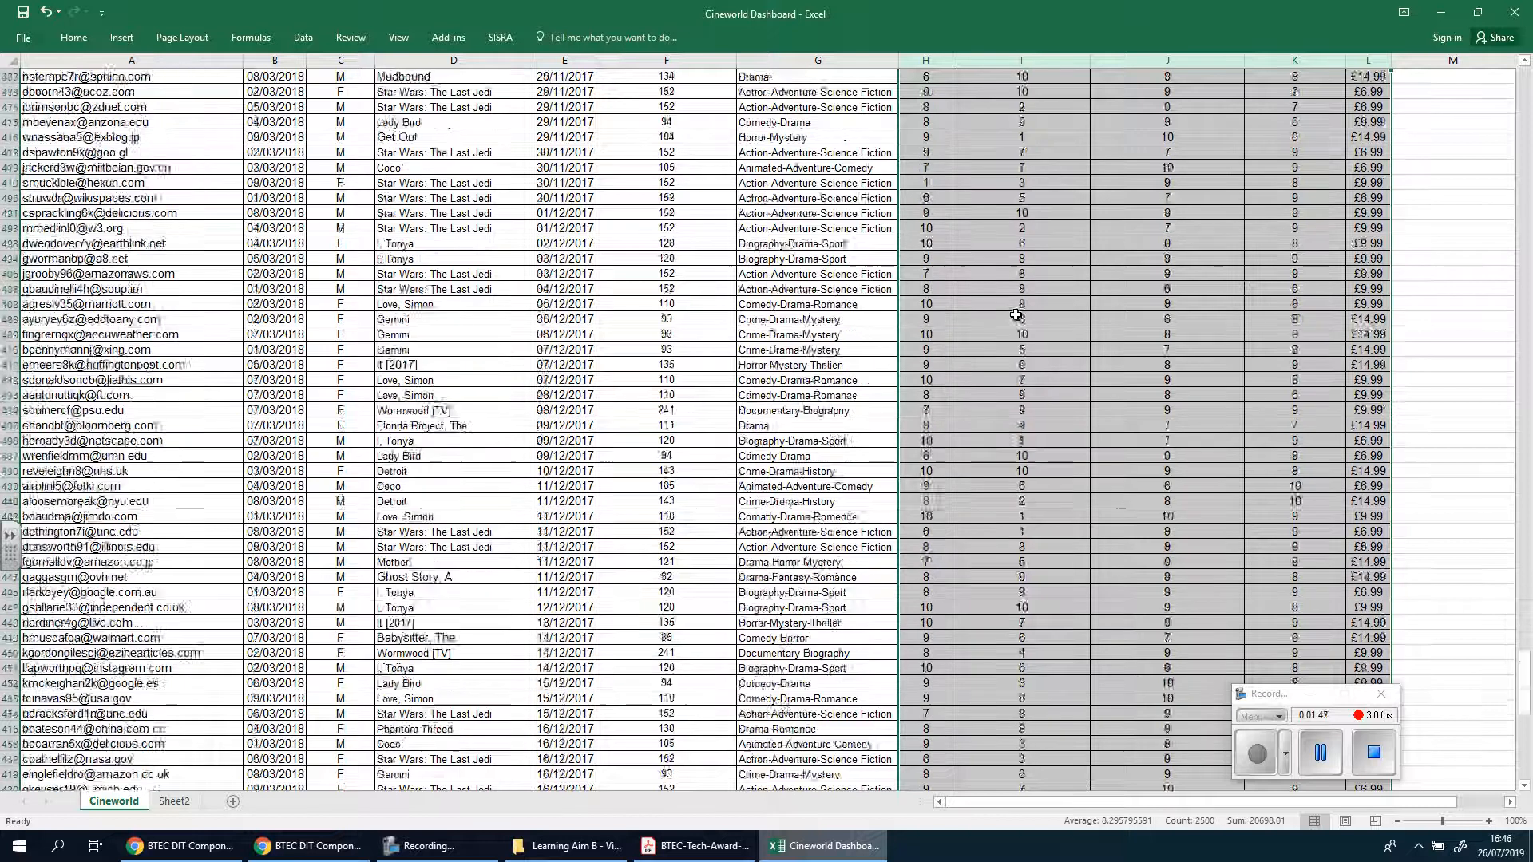
pyautogui.scroll(-20, 1016, 316)
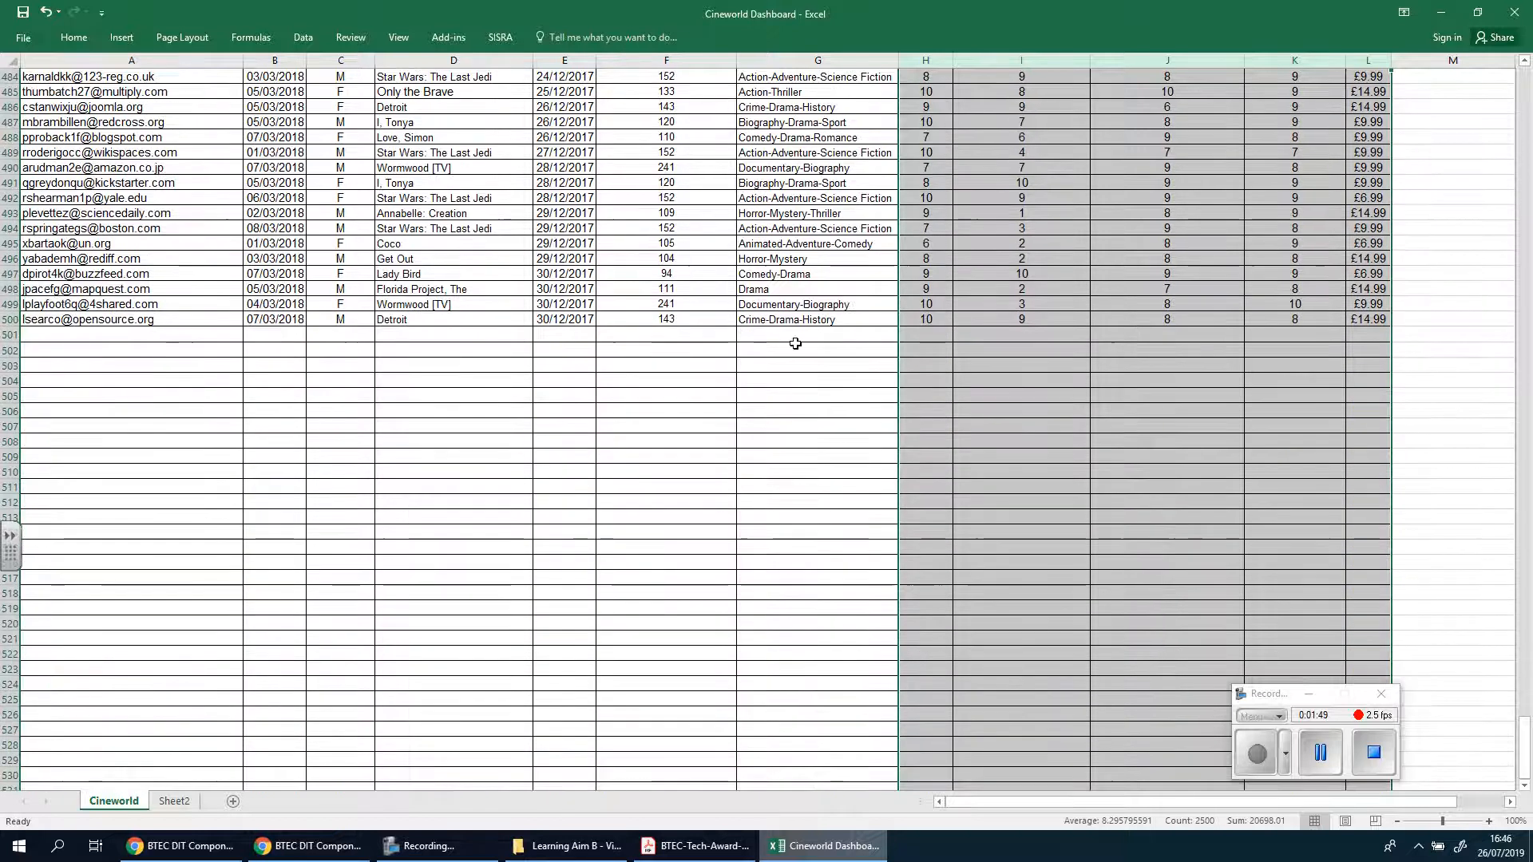
pyautogui.click(796, 335)
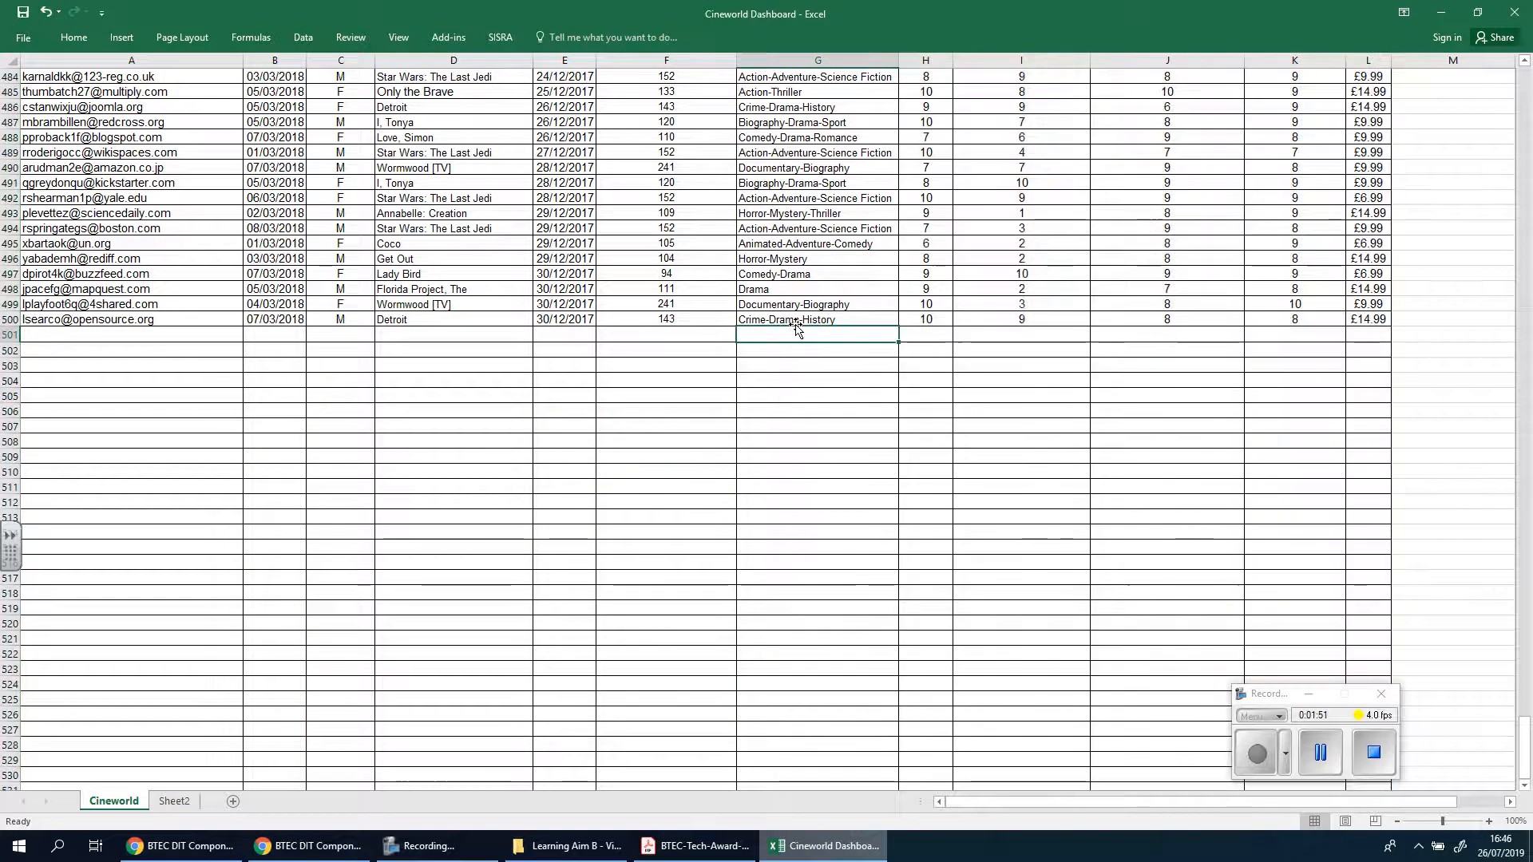
pyautogui.write('Total')
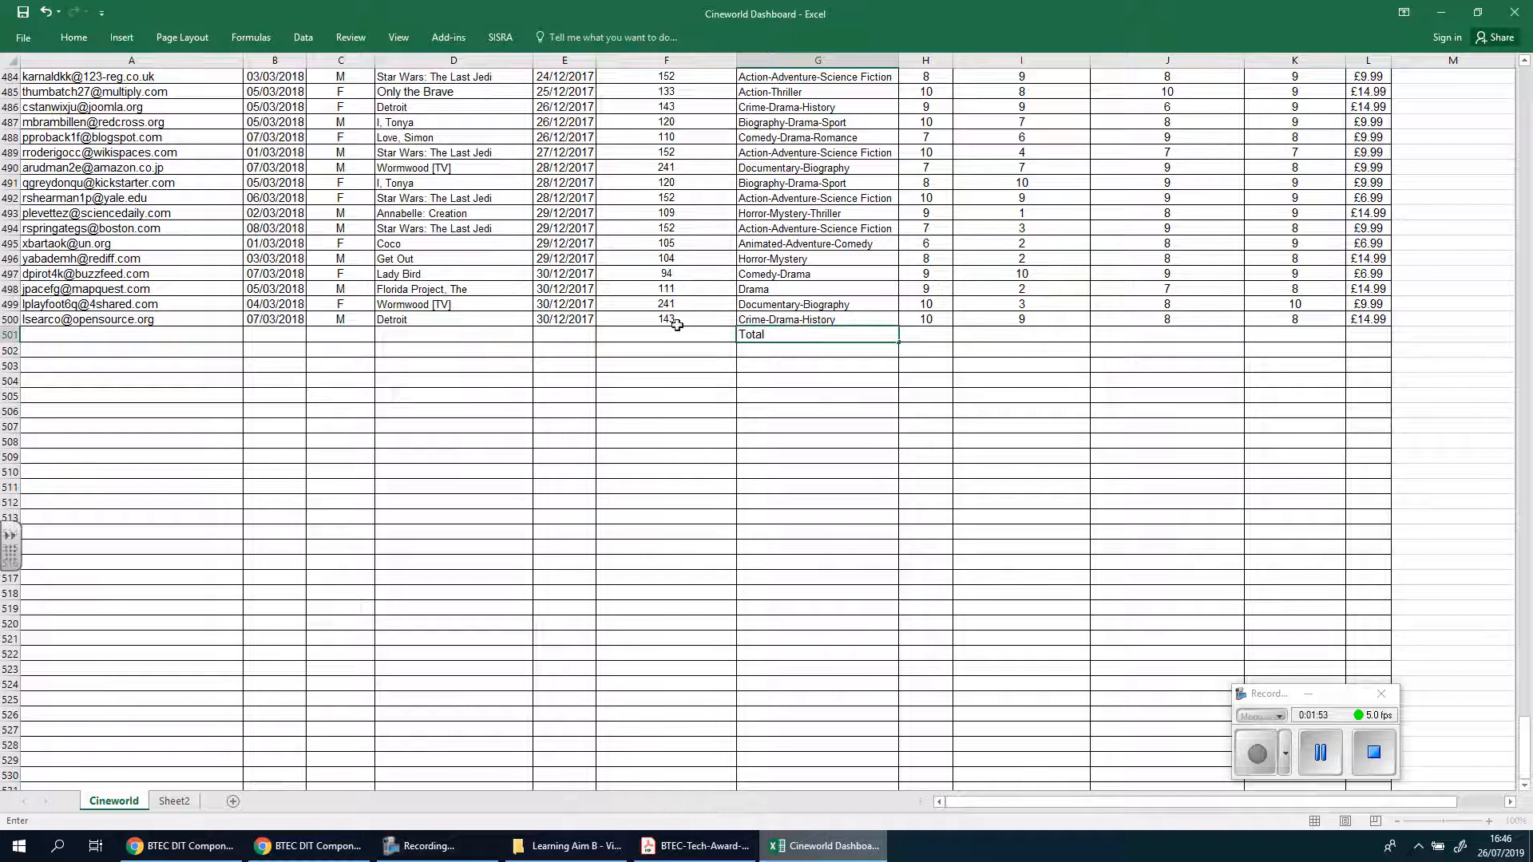
pyautogui.click(776, 397)
# Format the Total cell G501 with a red fill and bold white text
pyautogui.click(751, 335)
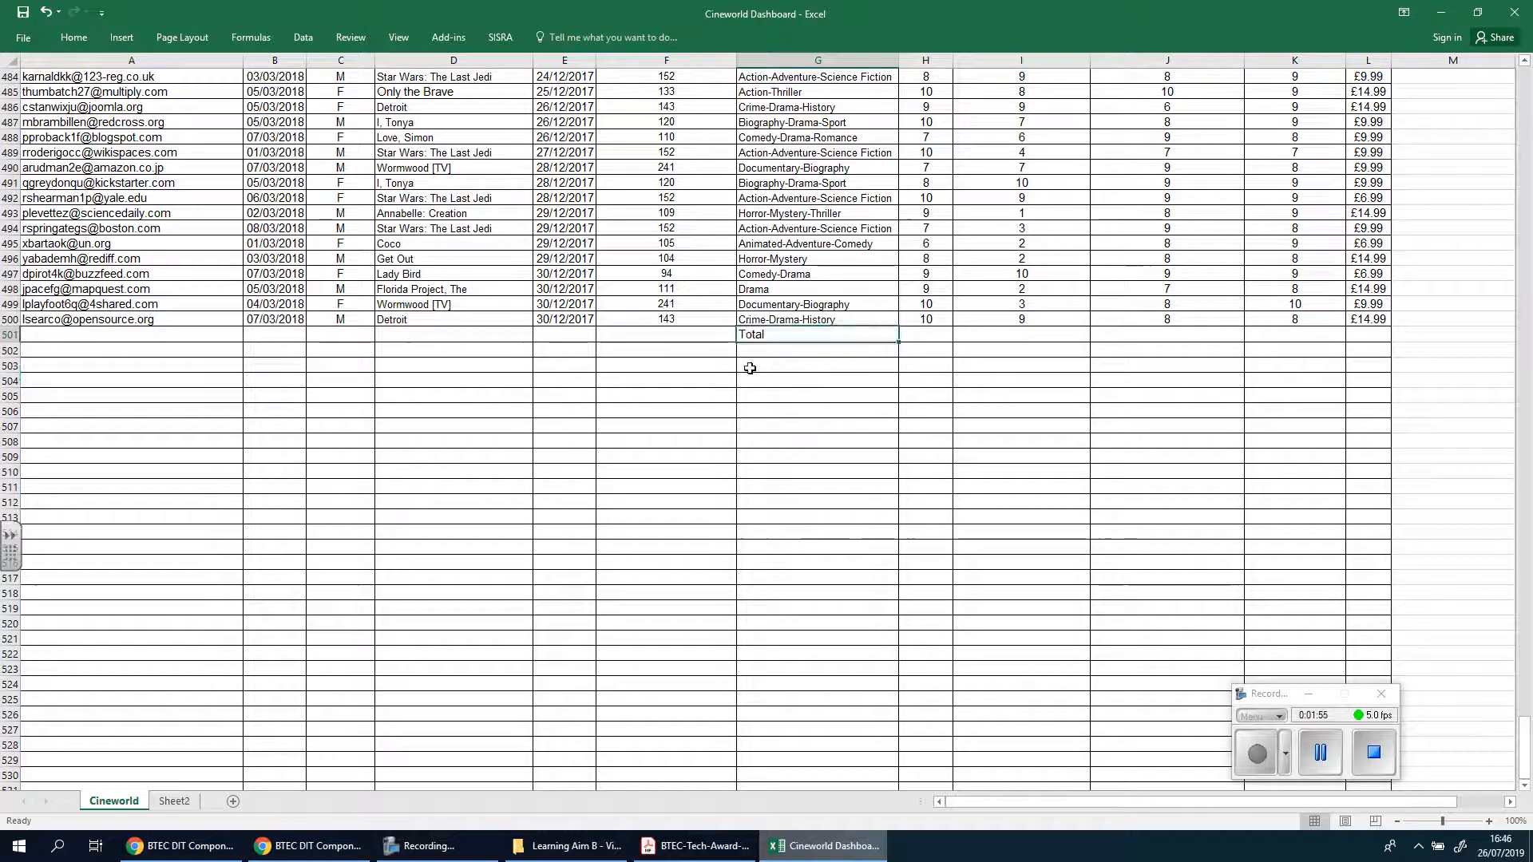
pyautogui.click(90, 47)
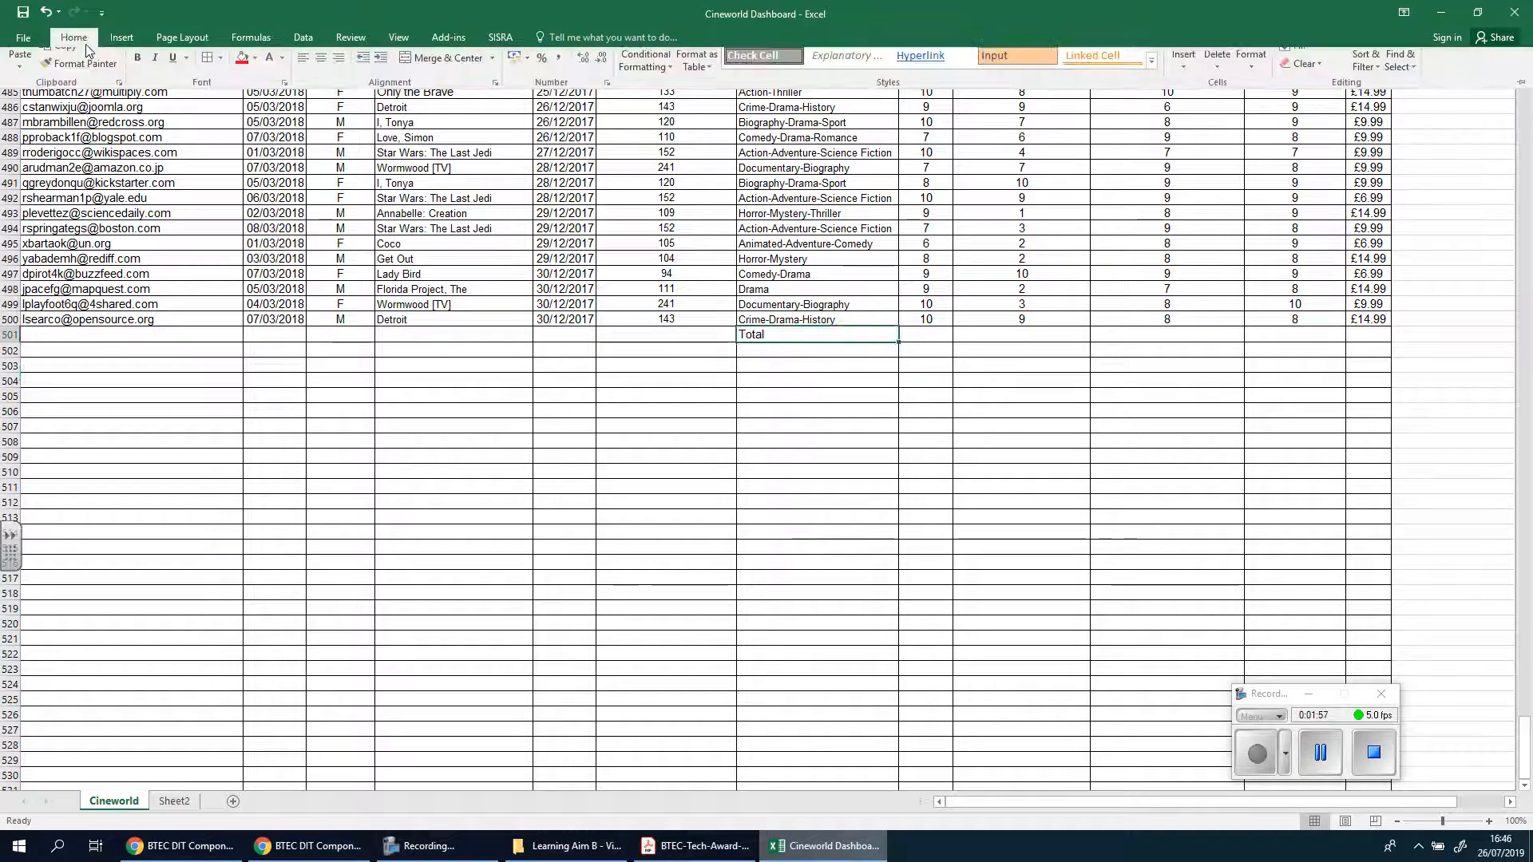
pyautogui.click(244, 90)
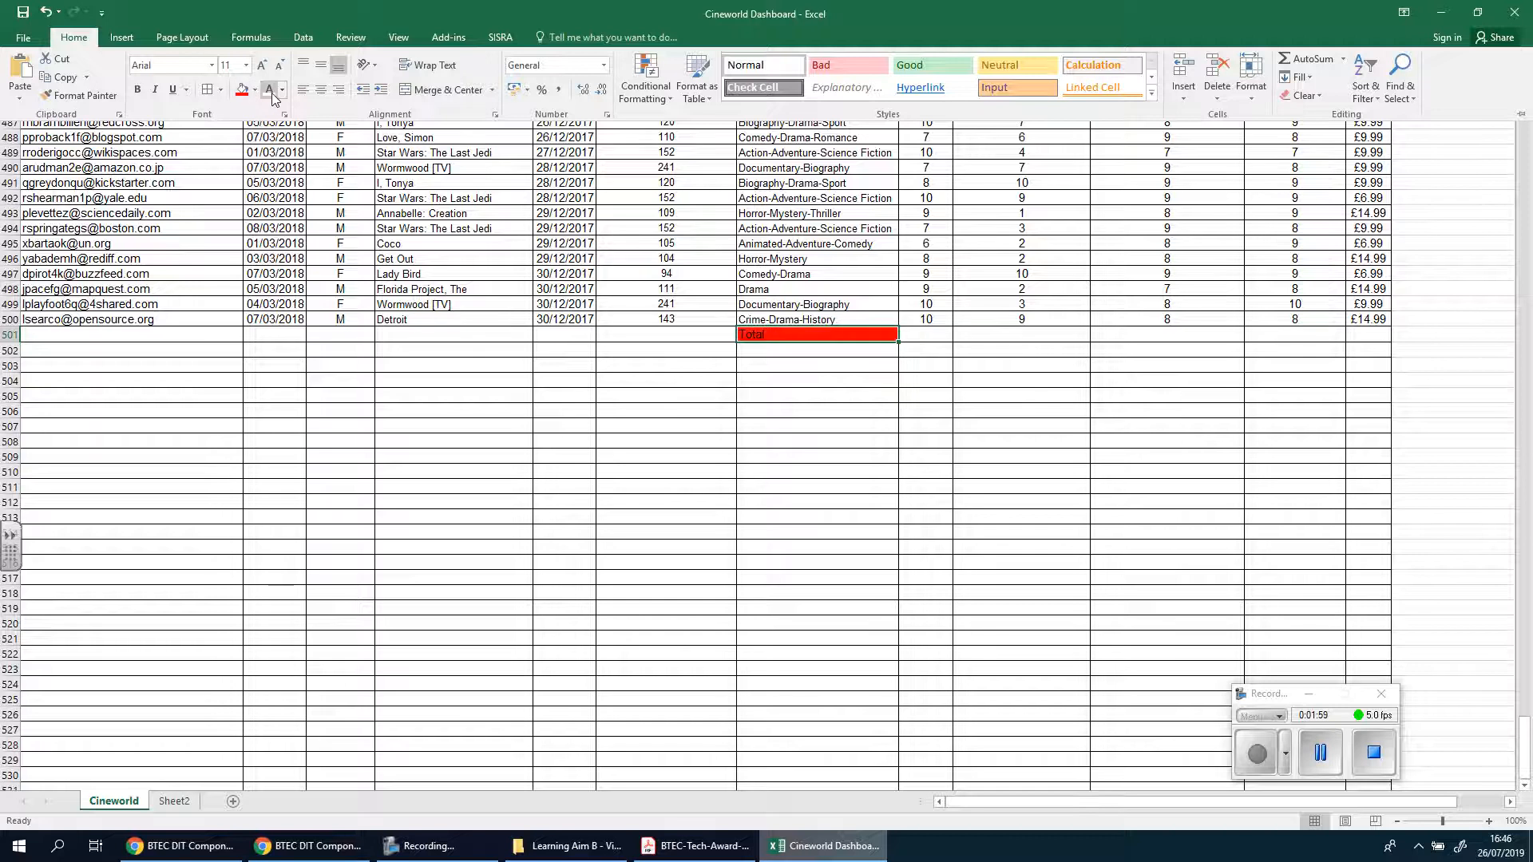
pyautogui.click(147, 90)
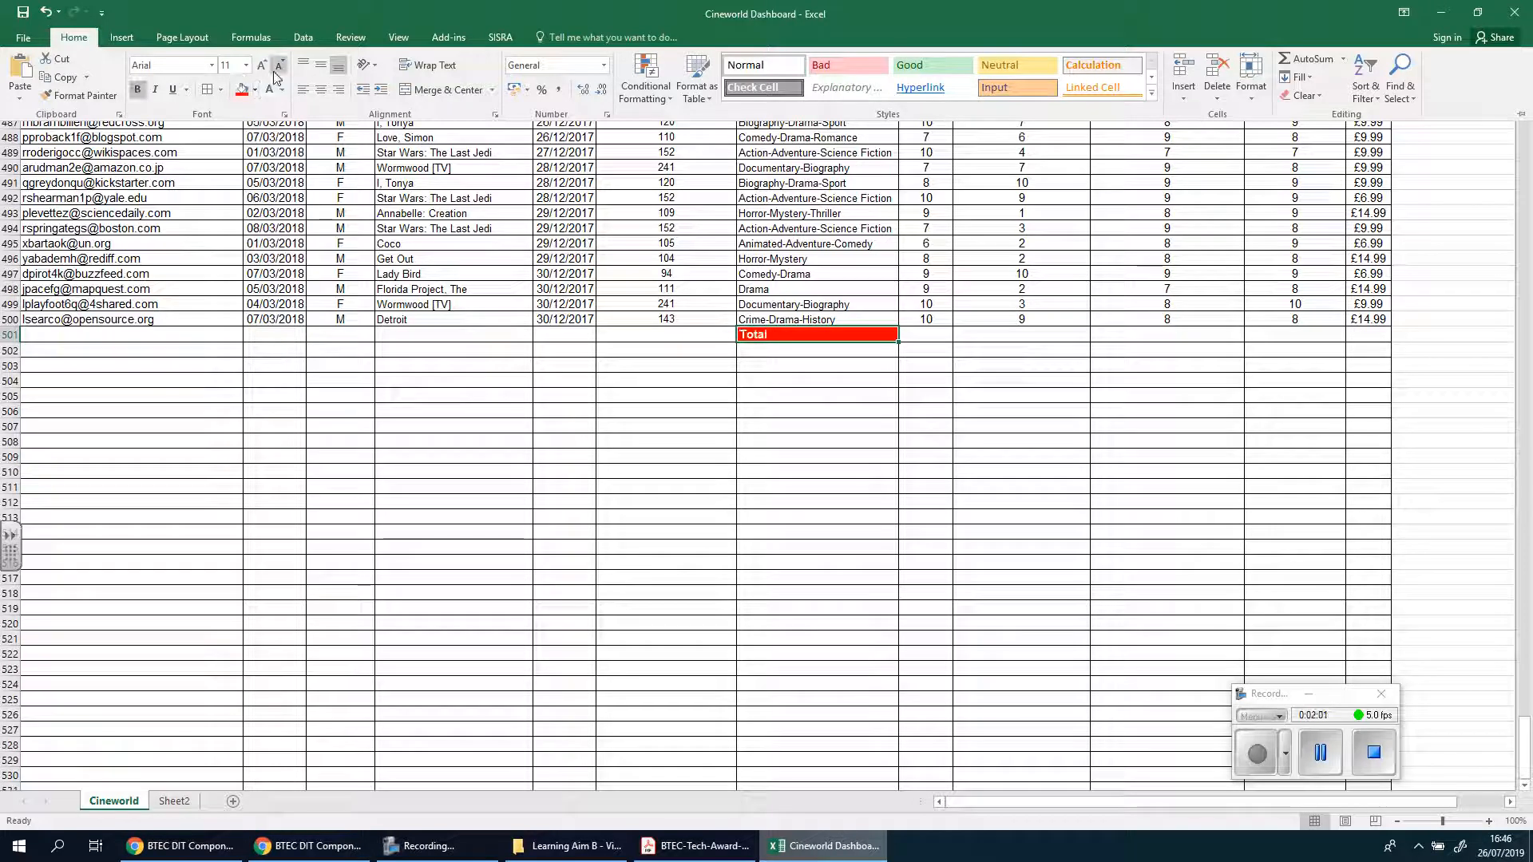
pyautogui.click(1026, 409)
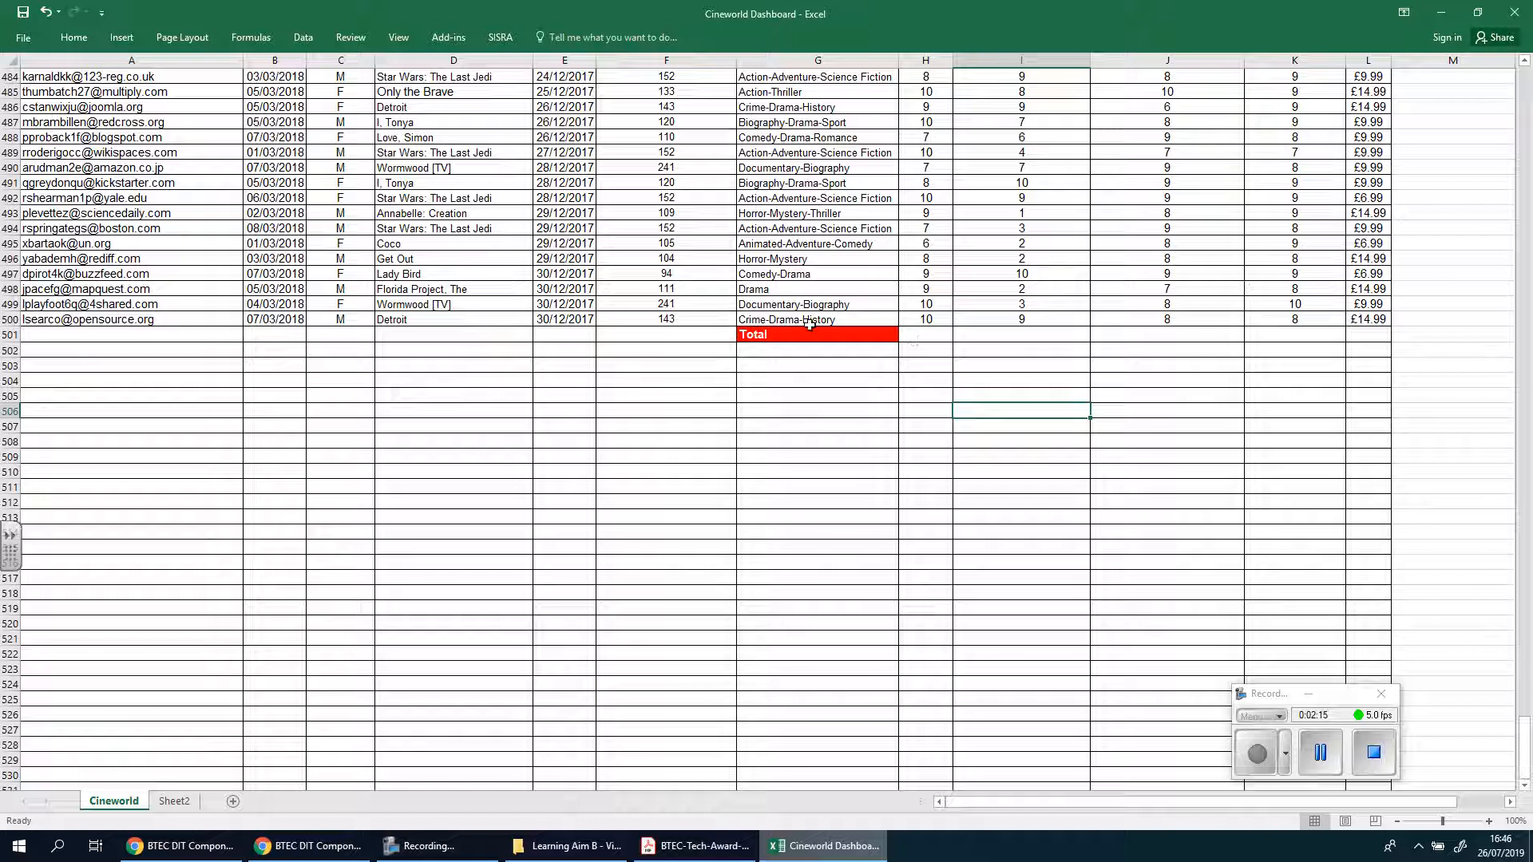
# Show the formula bar in the workbook window
pyautogui.click(400, 42)
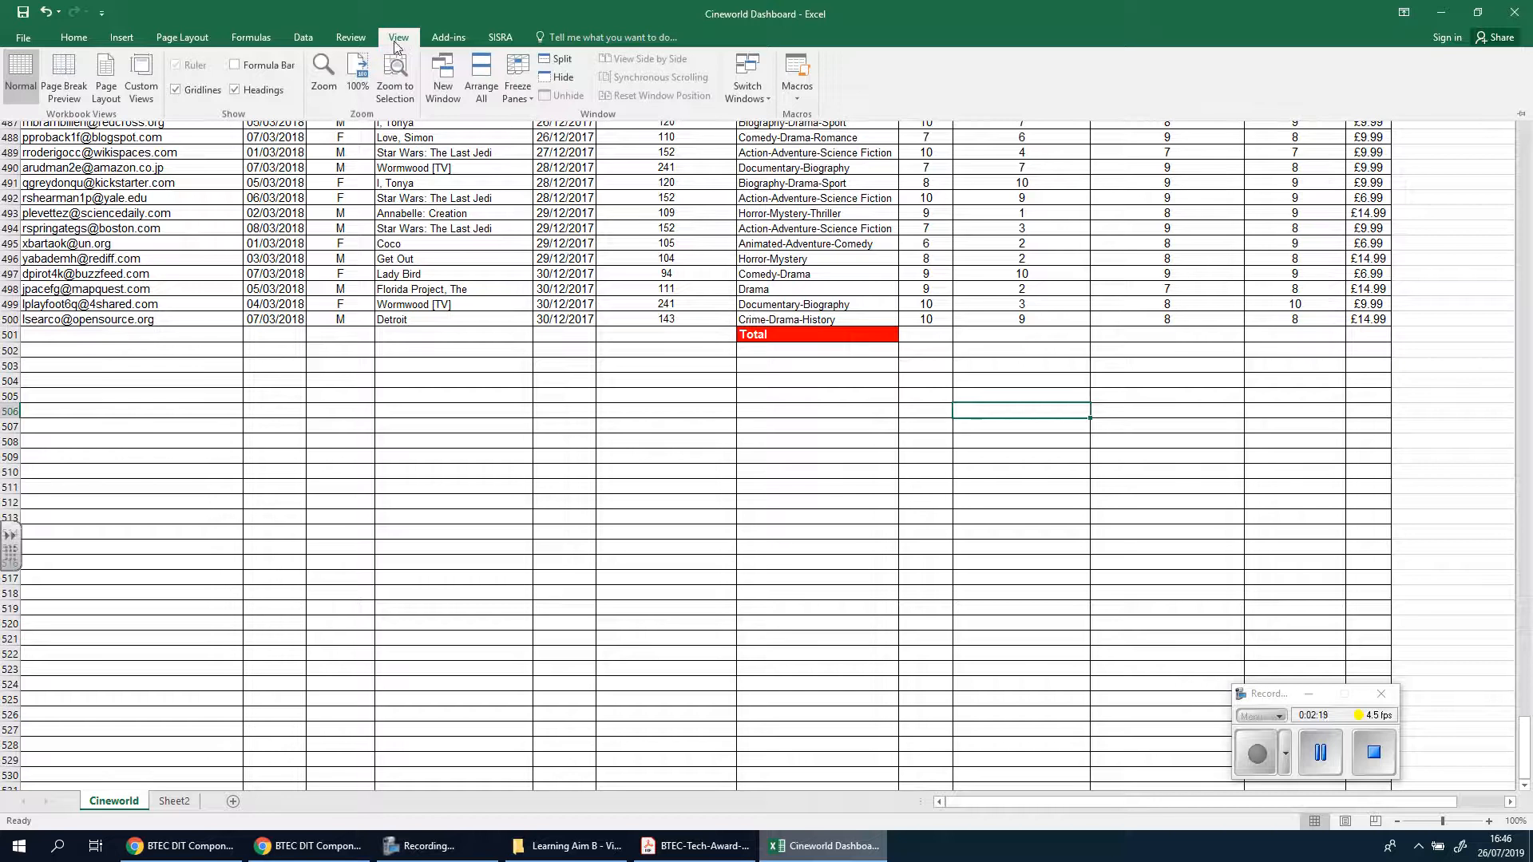
pyautogui.click(244, 69)
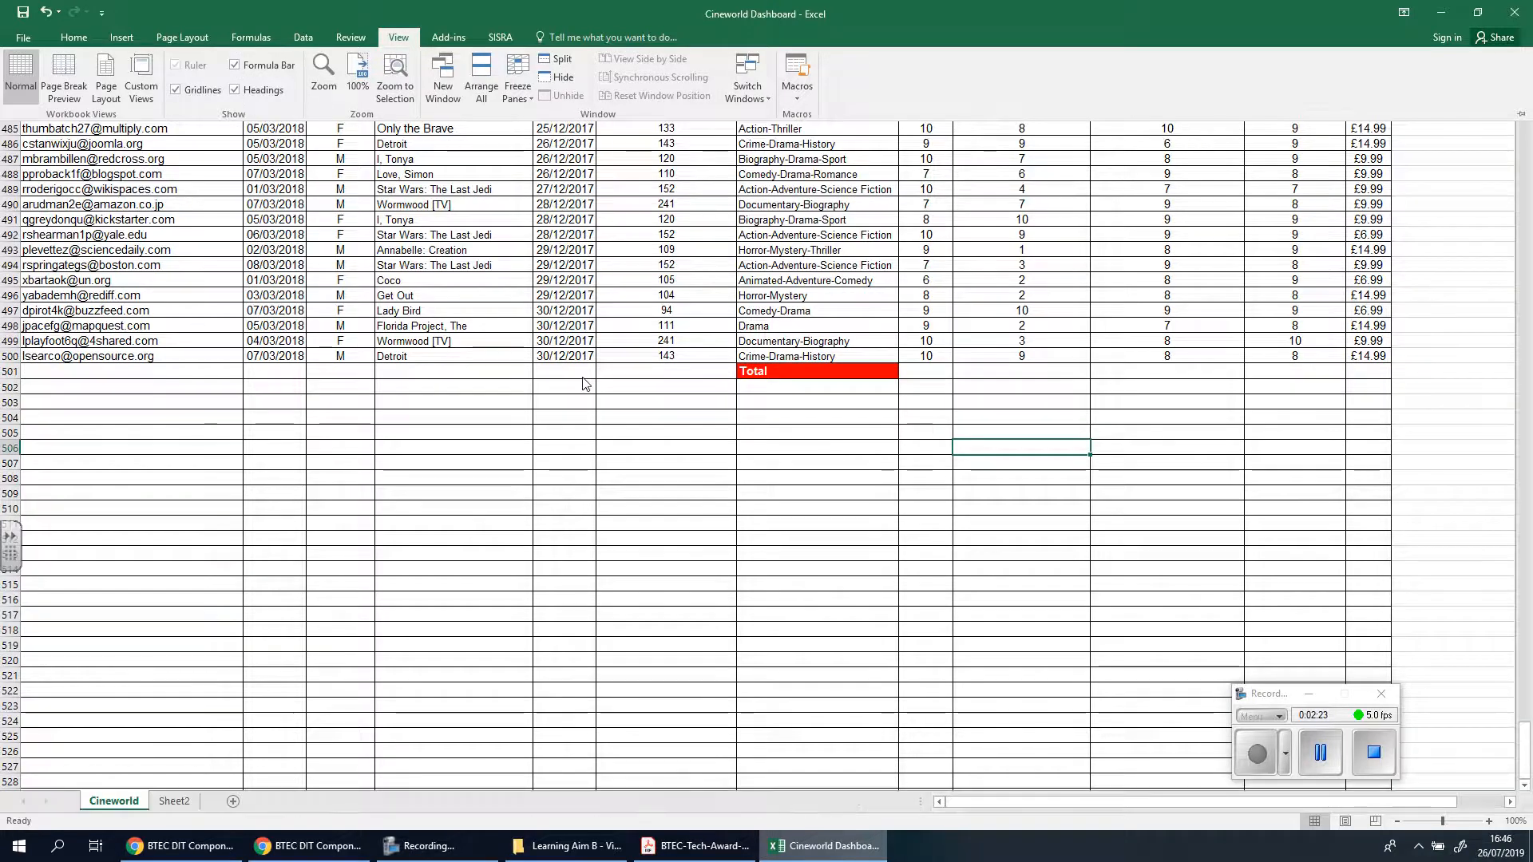
pyautogui.click(924, 372)
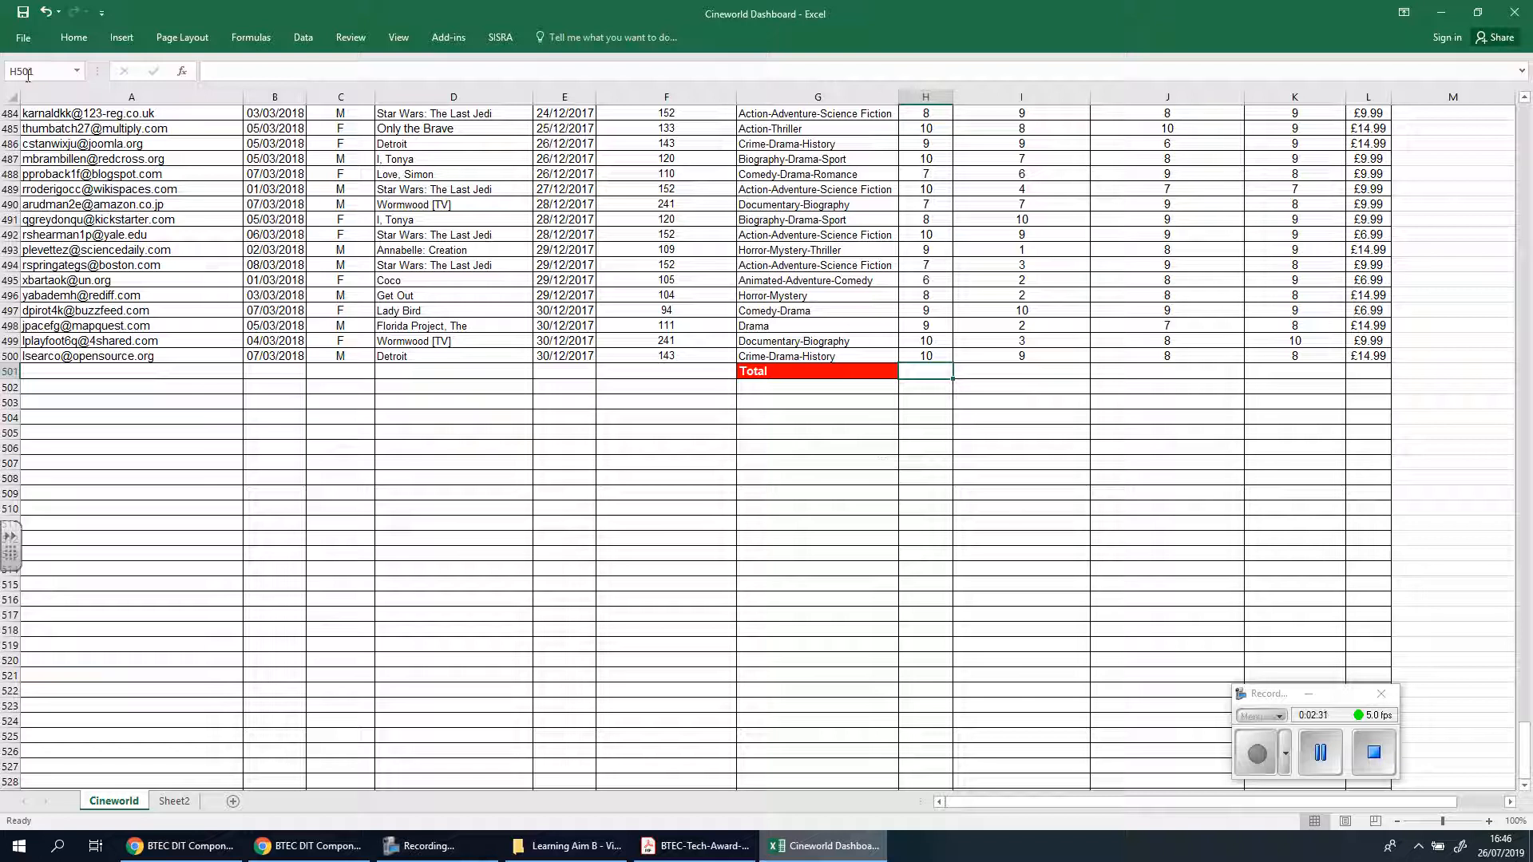
pyautogui.click(681, 521)
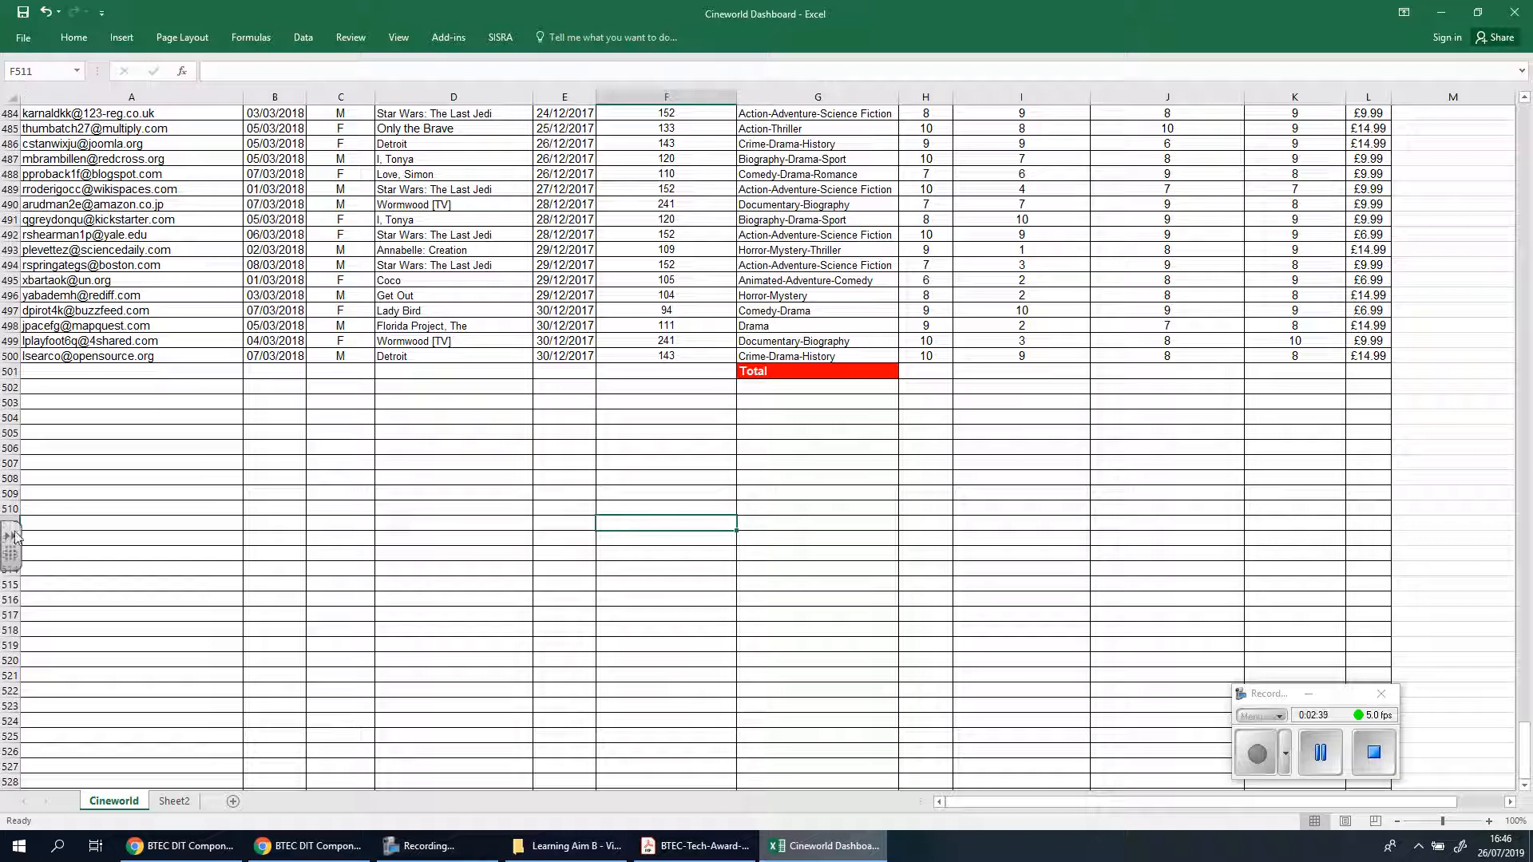
pyautogui.click(1187, 419)
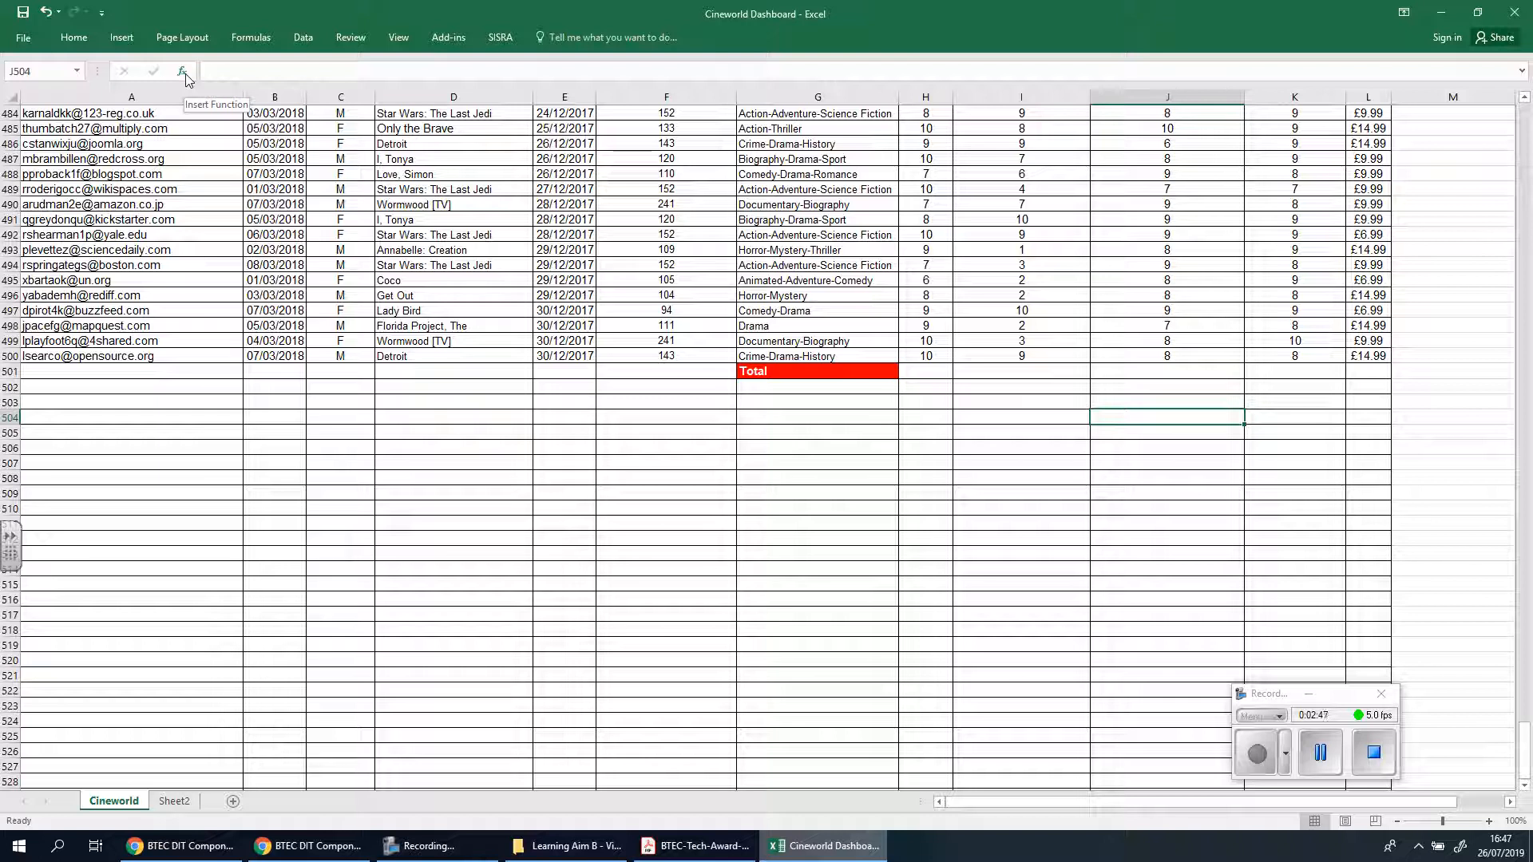
# Total the Movie Rating column in cell H501 with a SUM formula over H2:H500
pyautogui.click(935, 370)
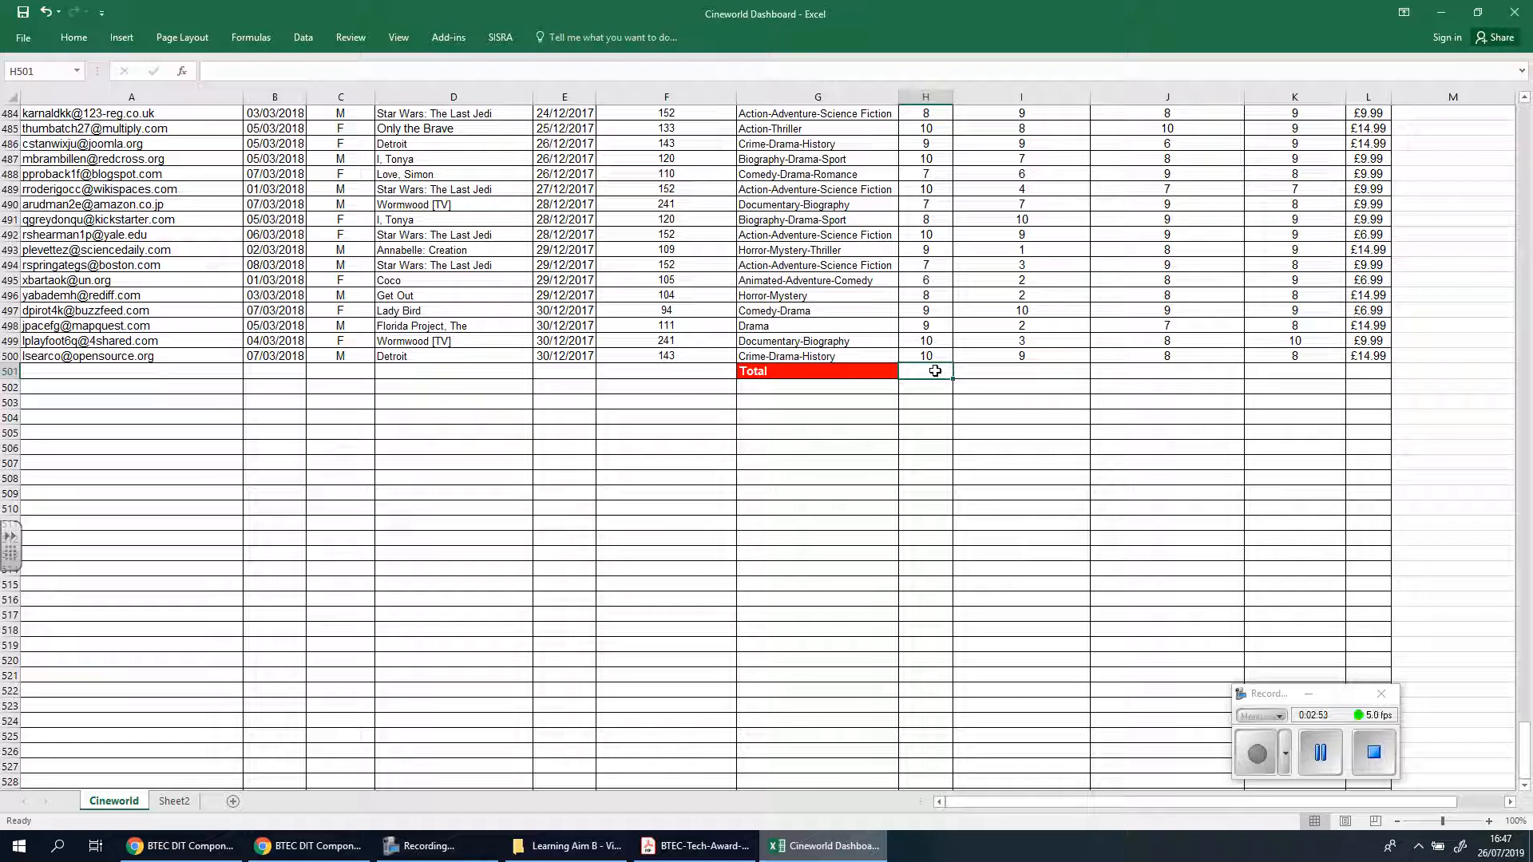
pyautogui.click(1309, 695)
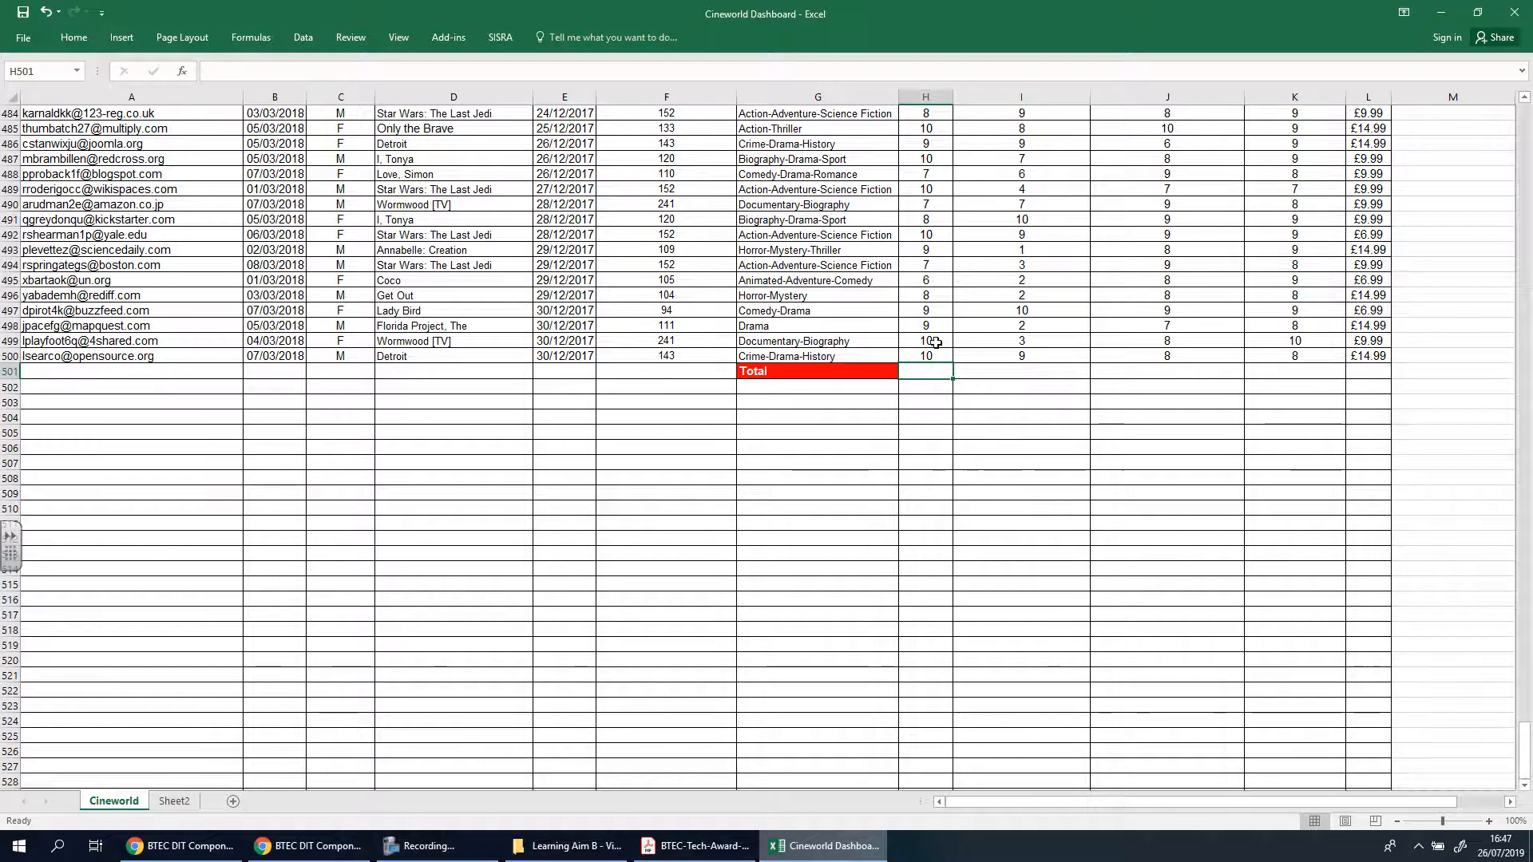
pyautogui.write('=')
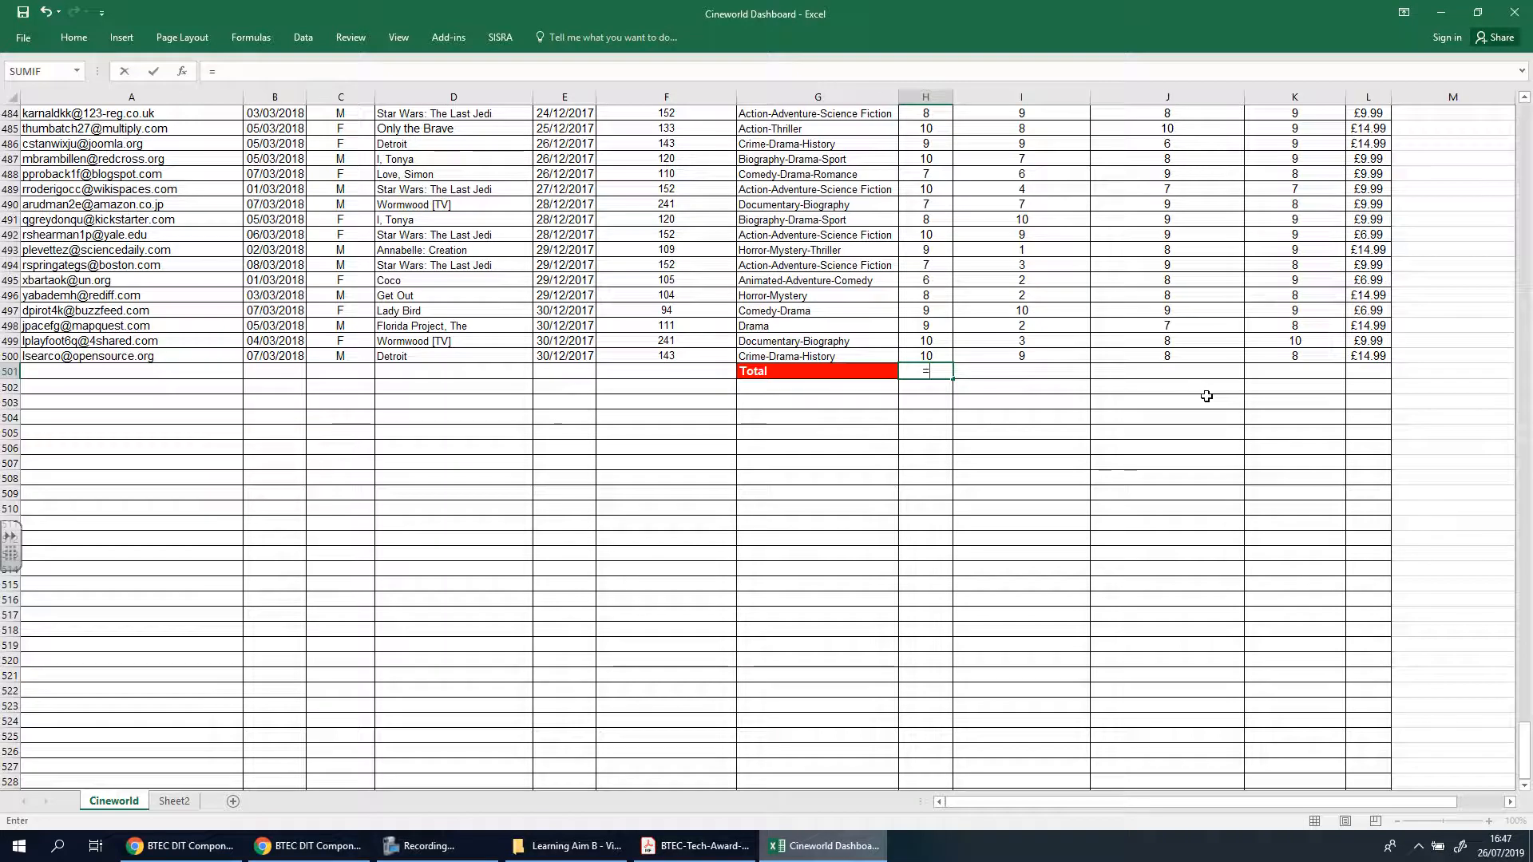
pyautogui.write('sum')
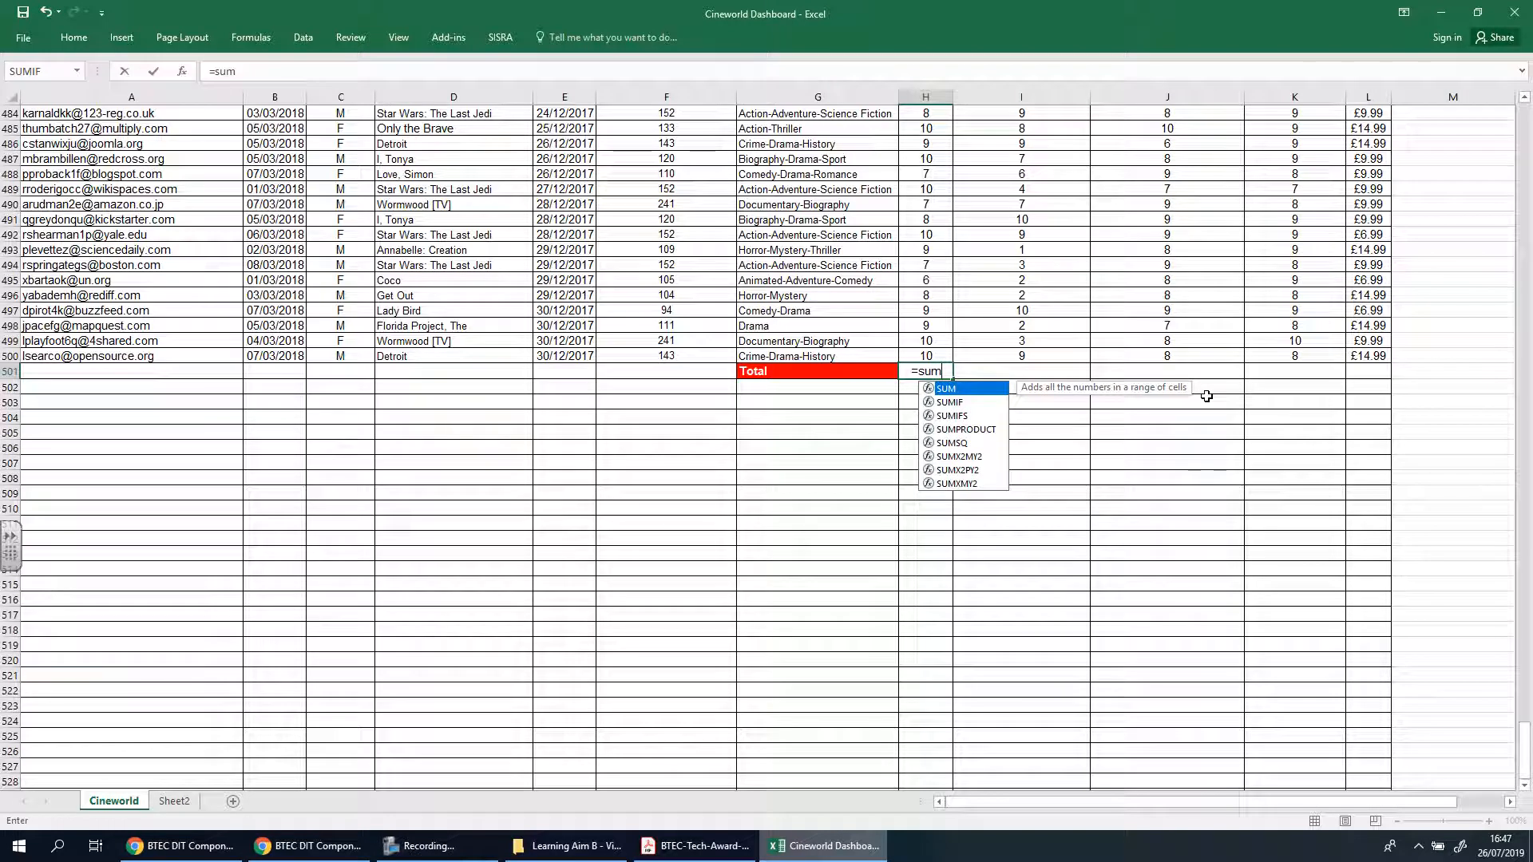
pyautogui.write('(')
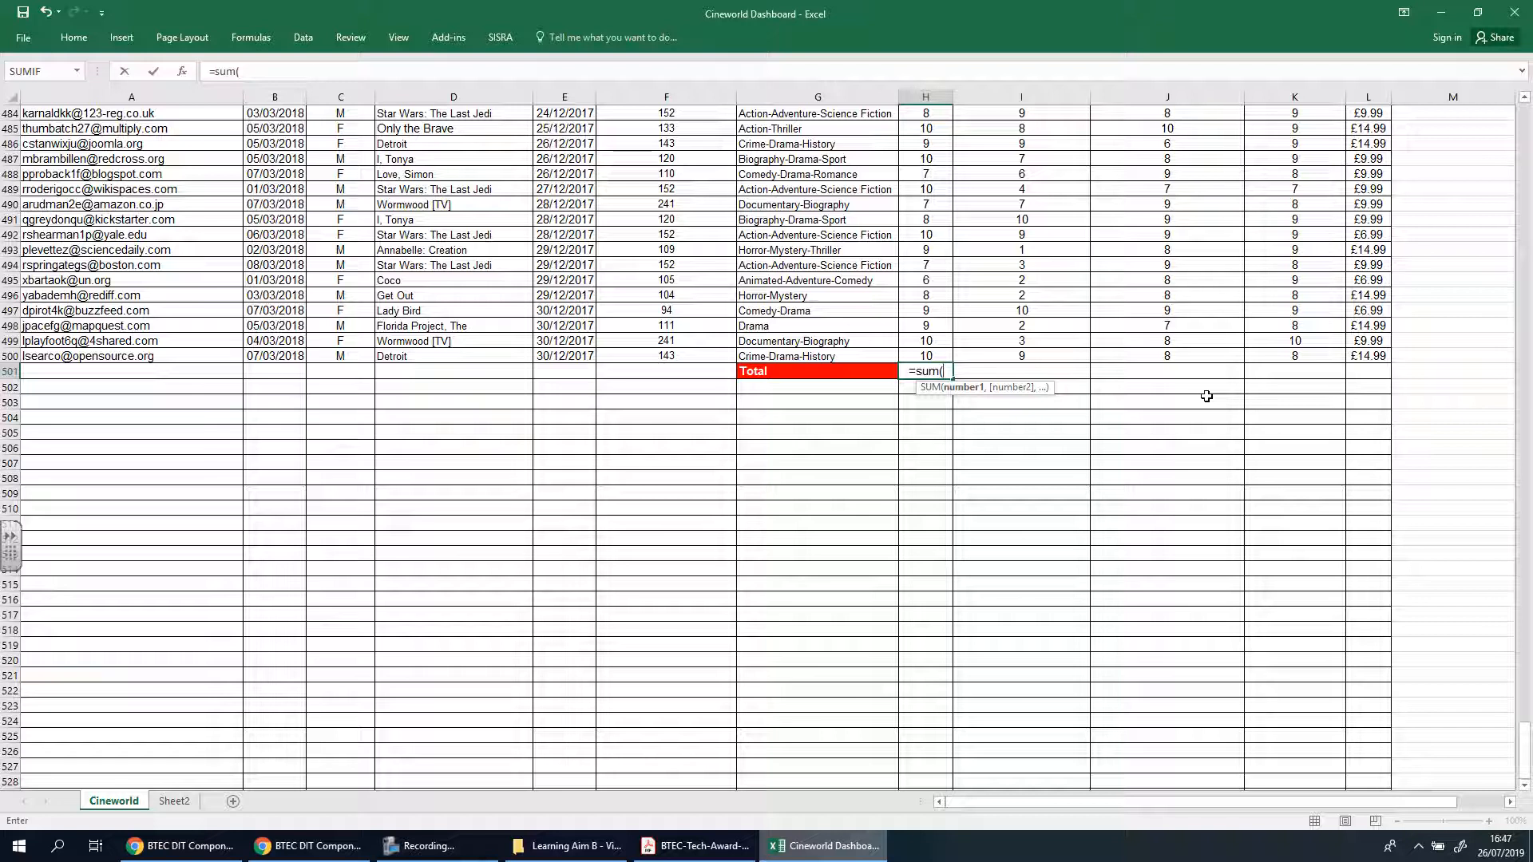
pyautogui.click(938, 357)
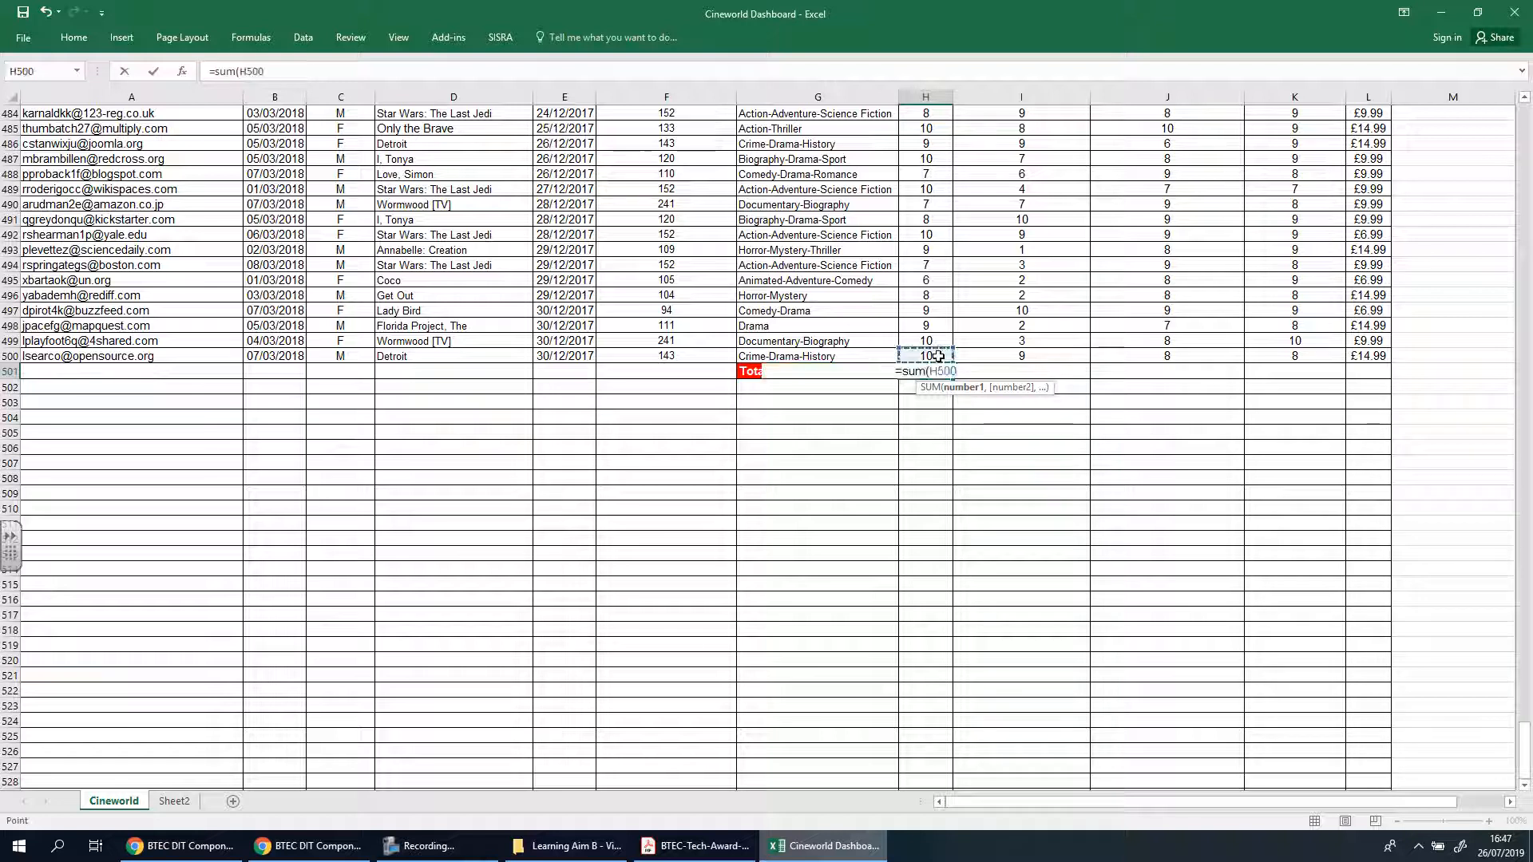
pyautogui.moveTo(946, 249); pyautogui.dragTo(947, 171)
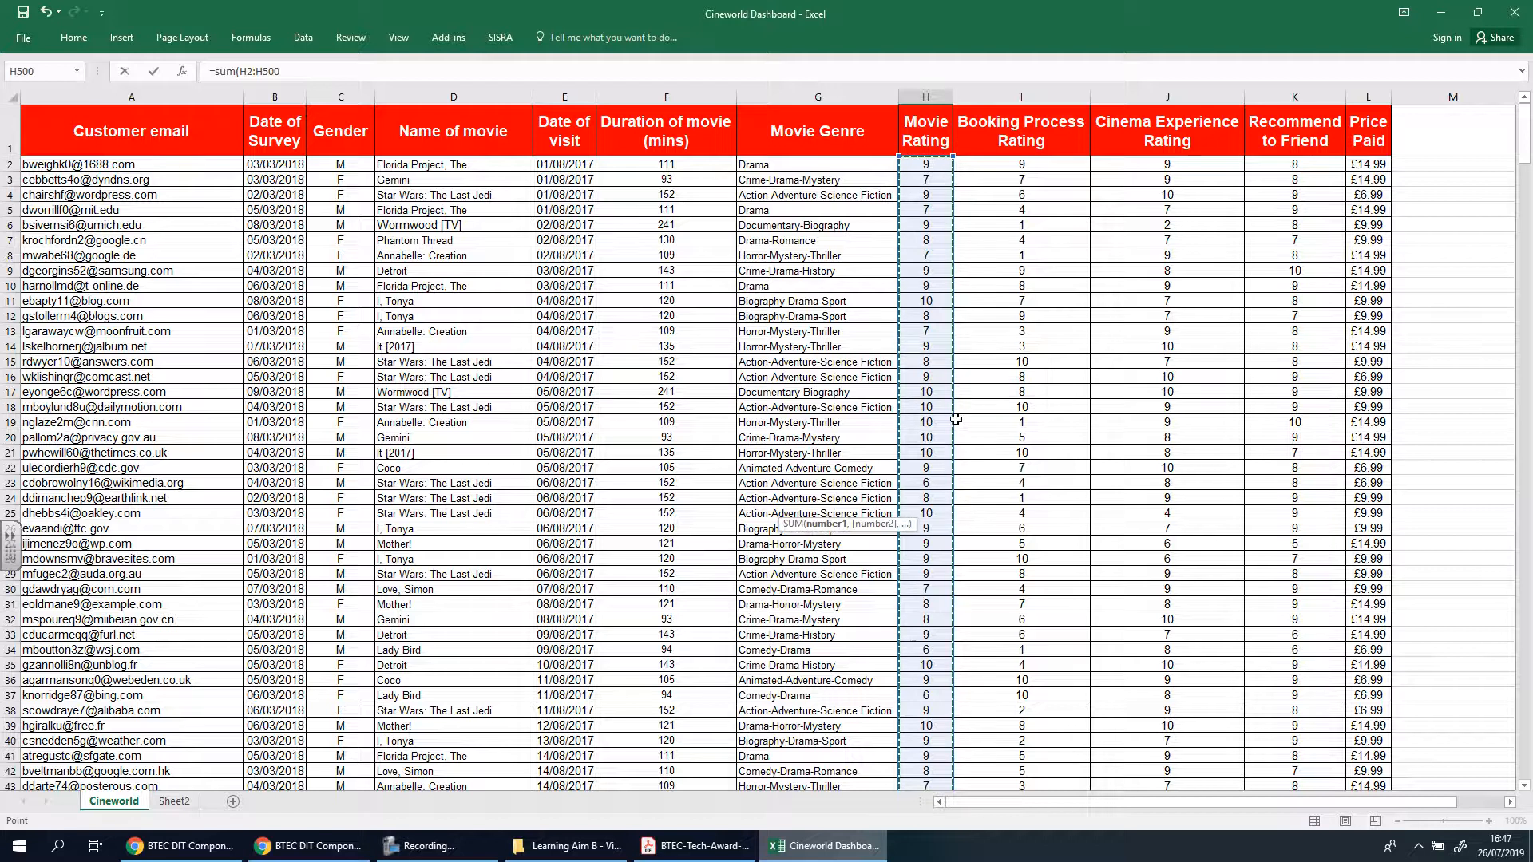
pyautogui.press('Return')
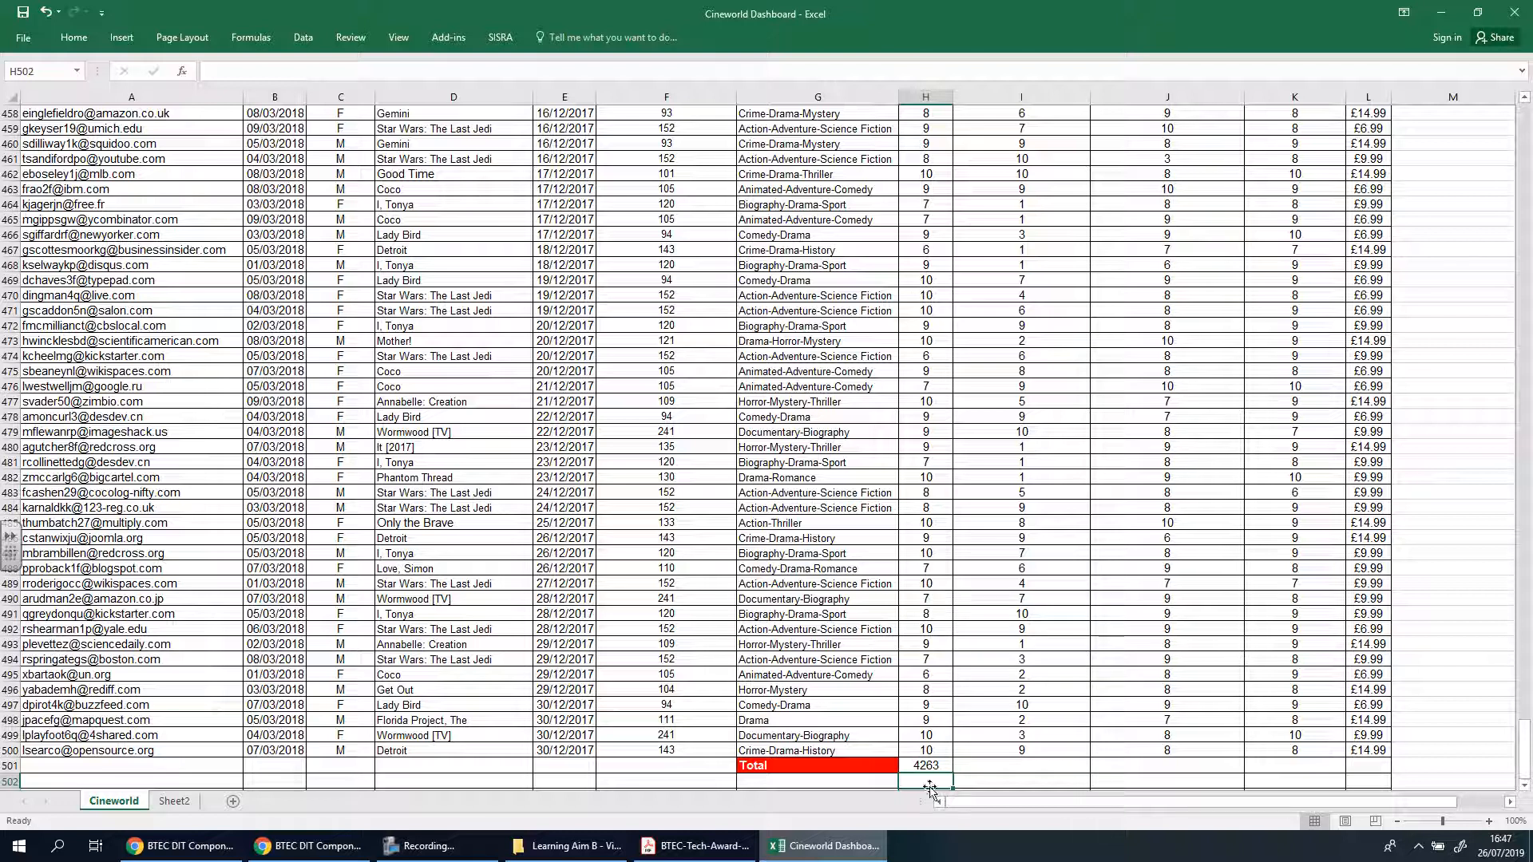
# Total the Booking Process Rating column in cell I501 with a SUM formula over I2:I500
pyautogui.click(1052, 768)
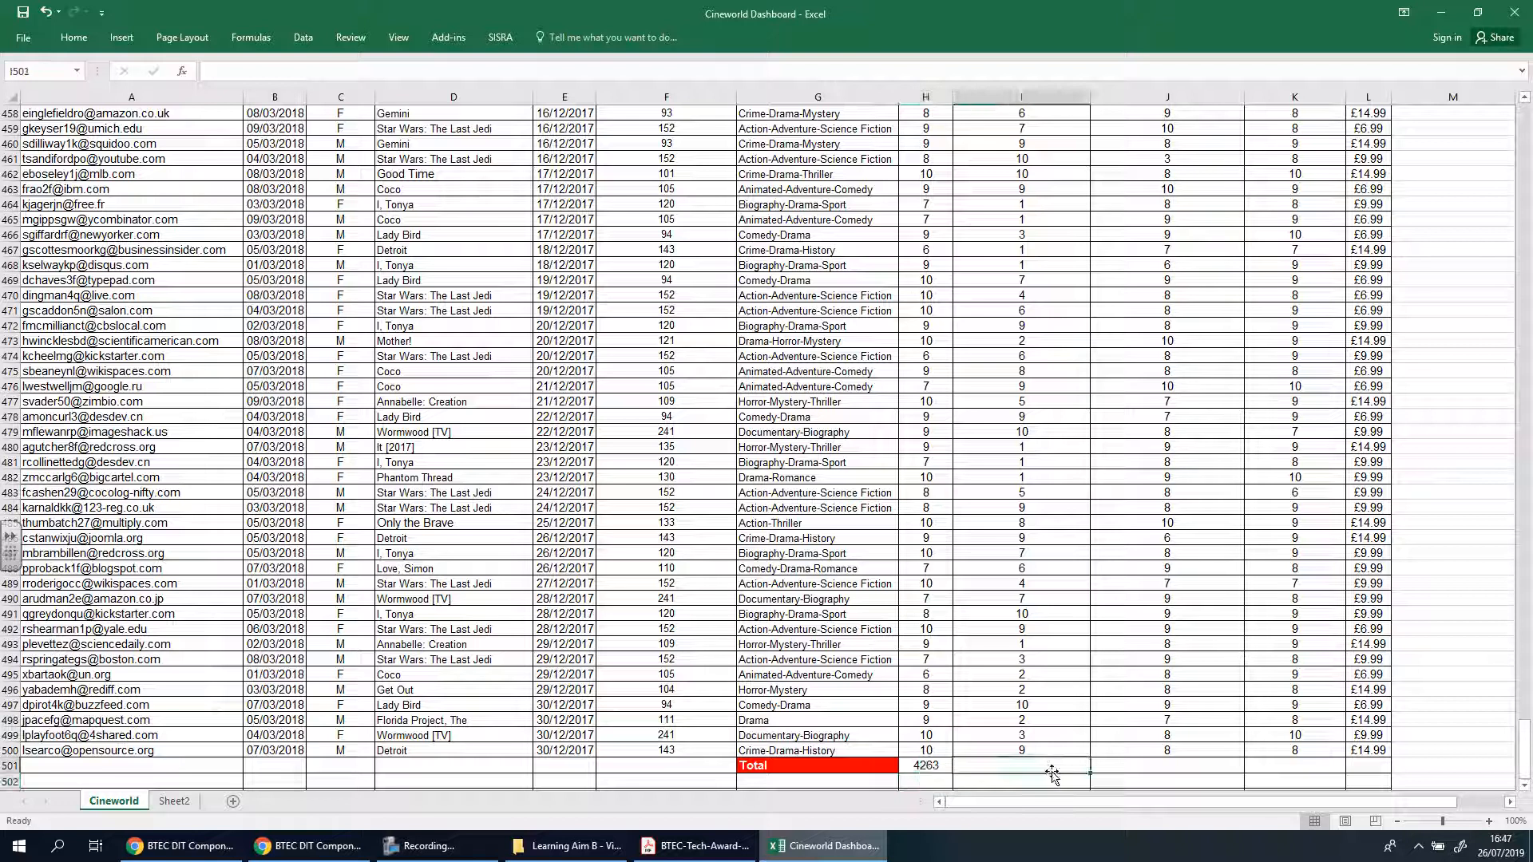
pyautogui.write('=sum')
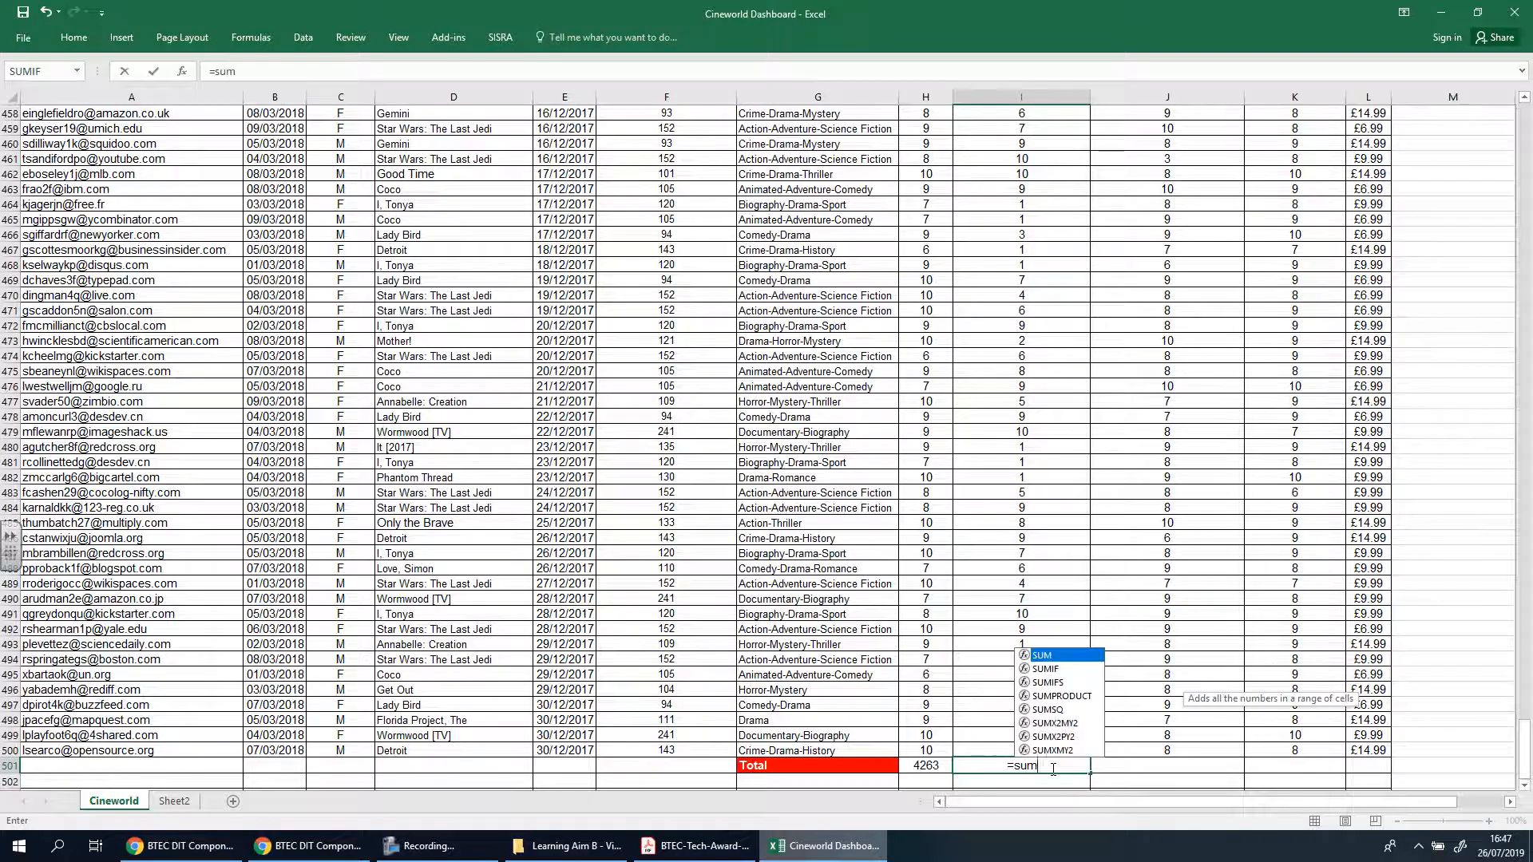
pyautogui.write('(')
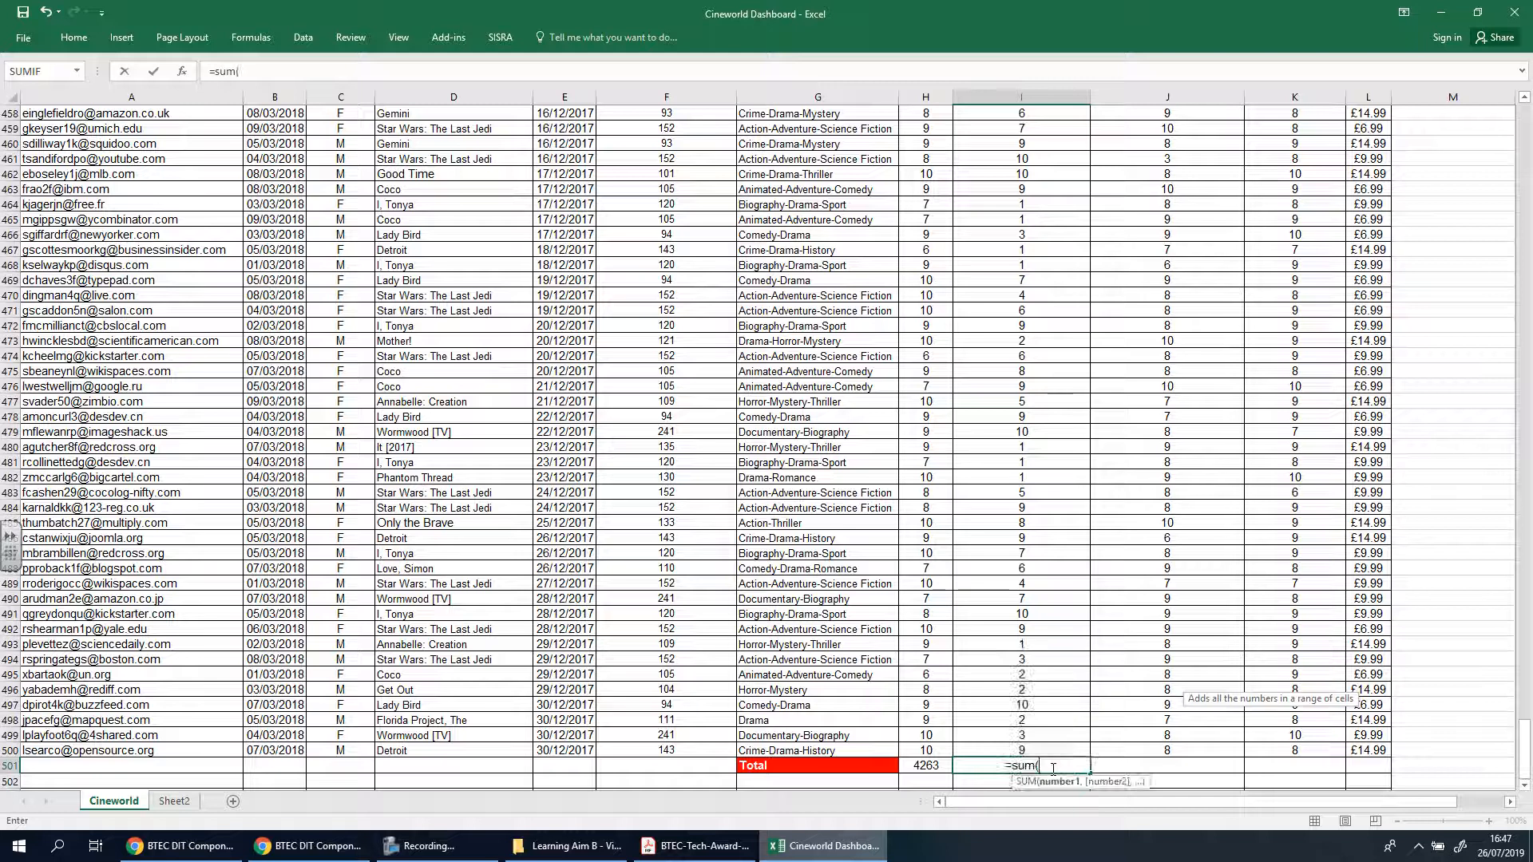
pyautogui.moveTo(1049, 748); pyautogui.dragTo(1035, 169)
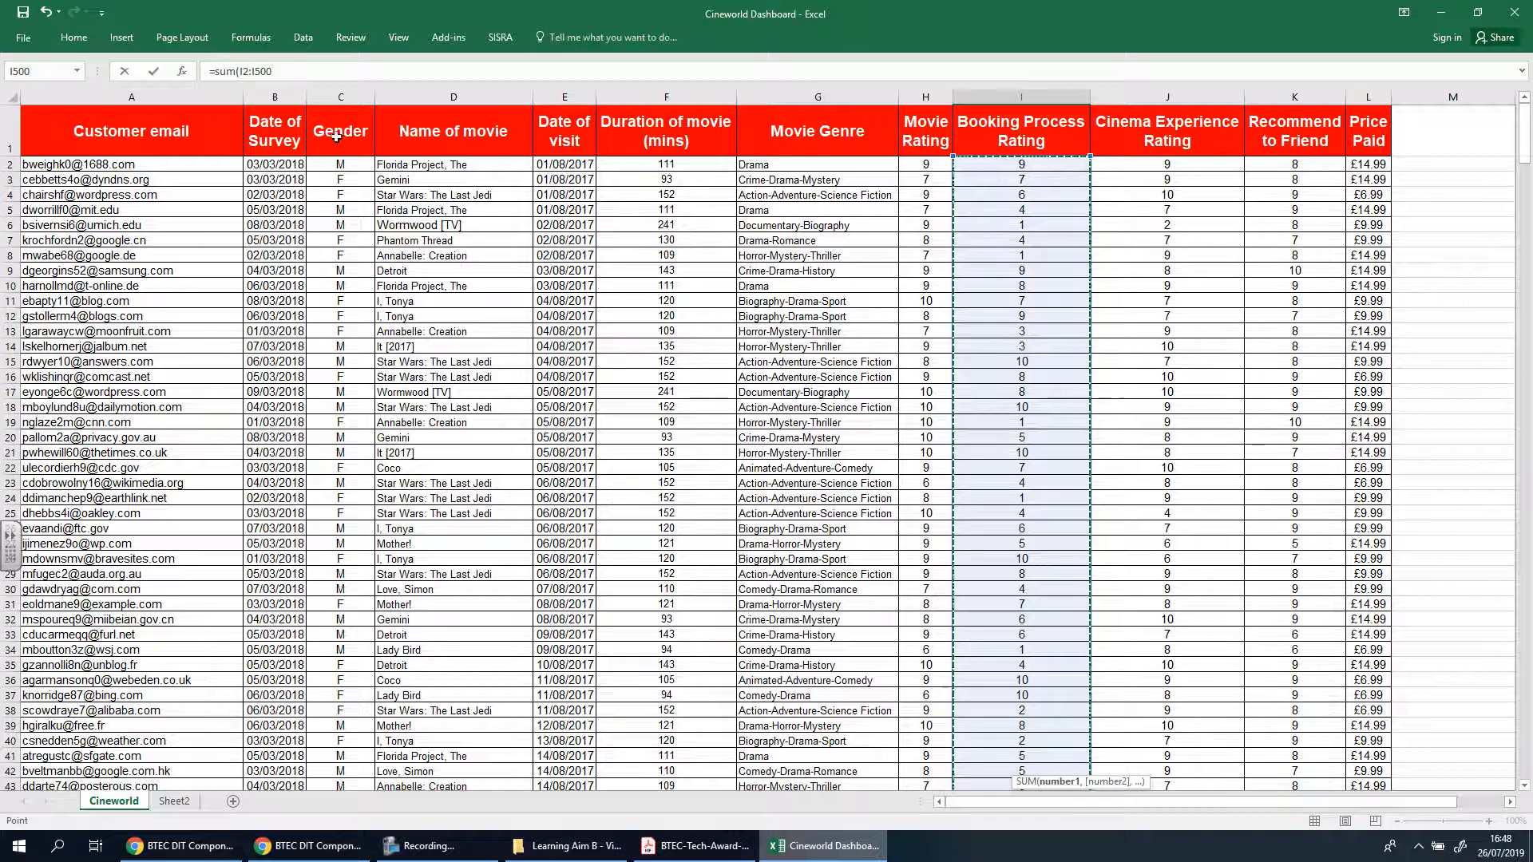
pyautogui.press('Return')
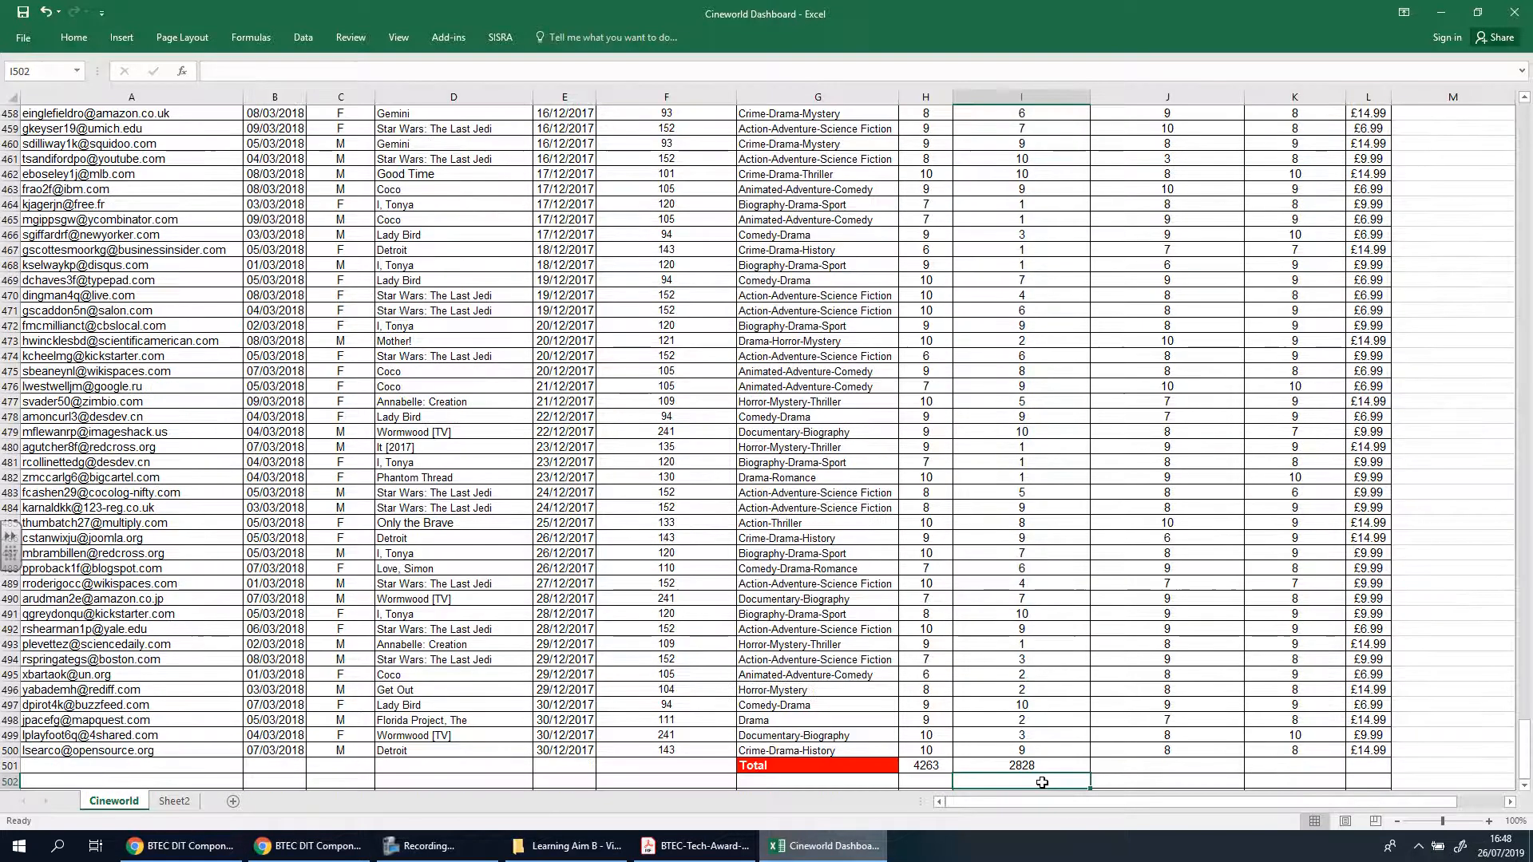
# Total the Cinema Experience Rating column in cell J501 with a SUM formula over J2:J500
pyautogui.click(1137, 764)
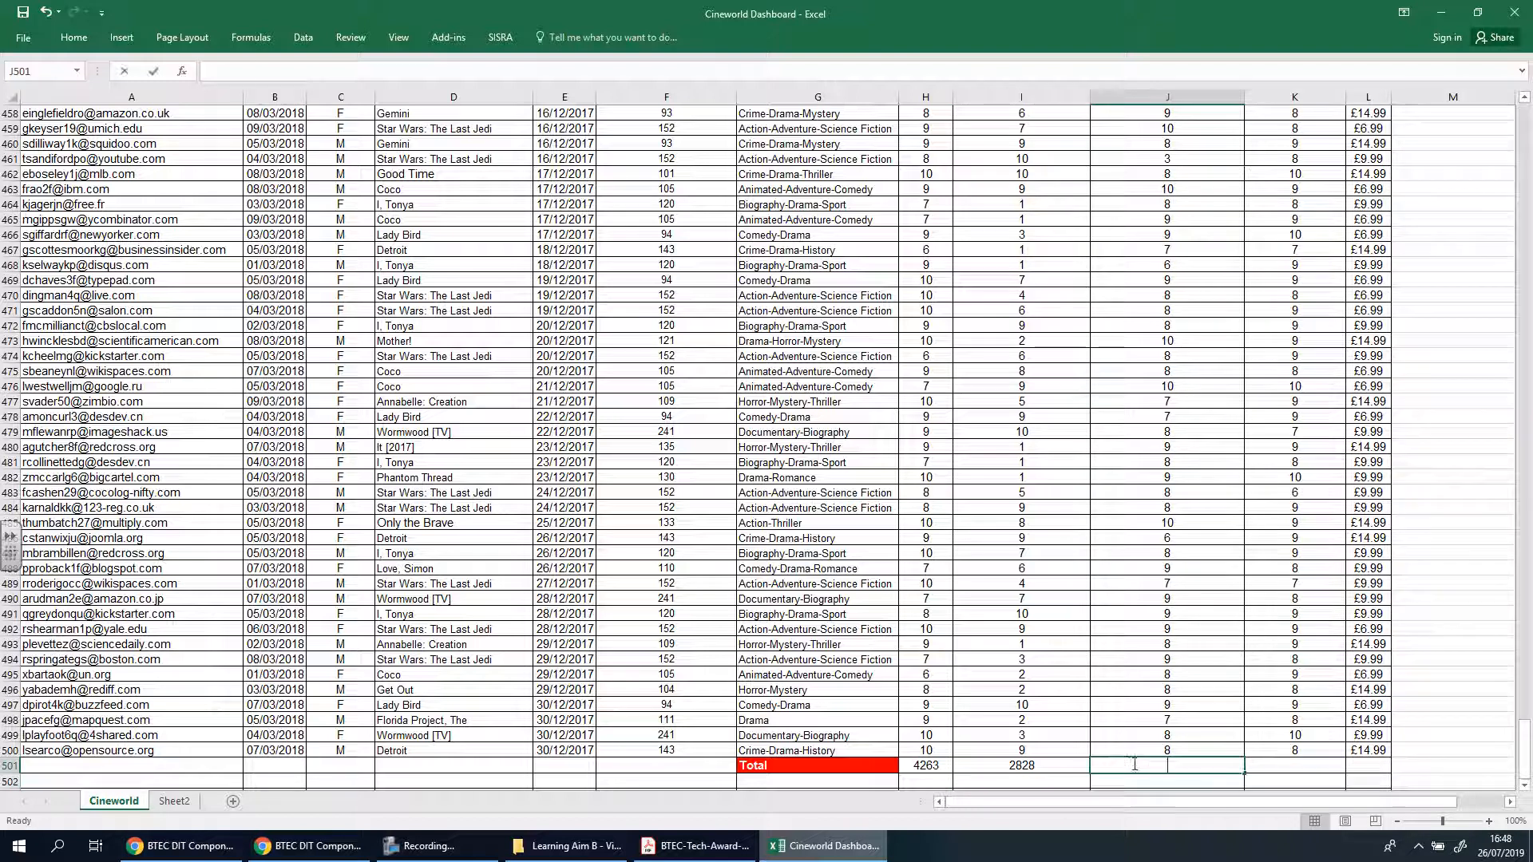
pyautogui.write('=sum(')
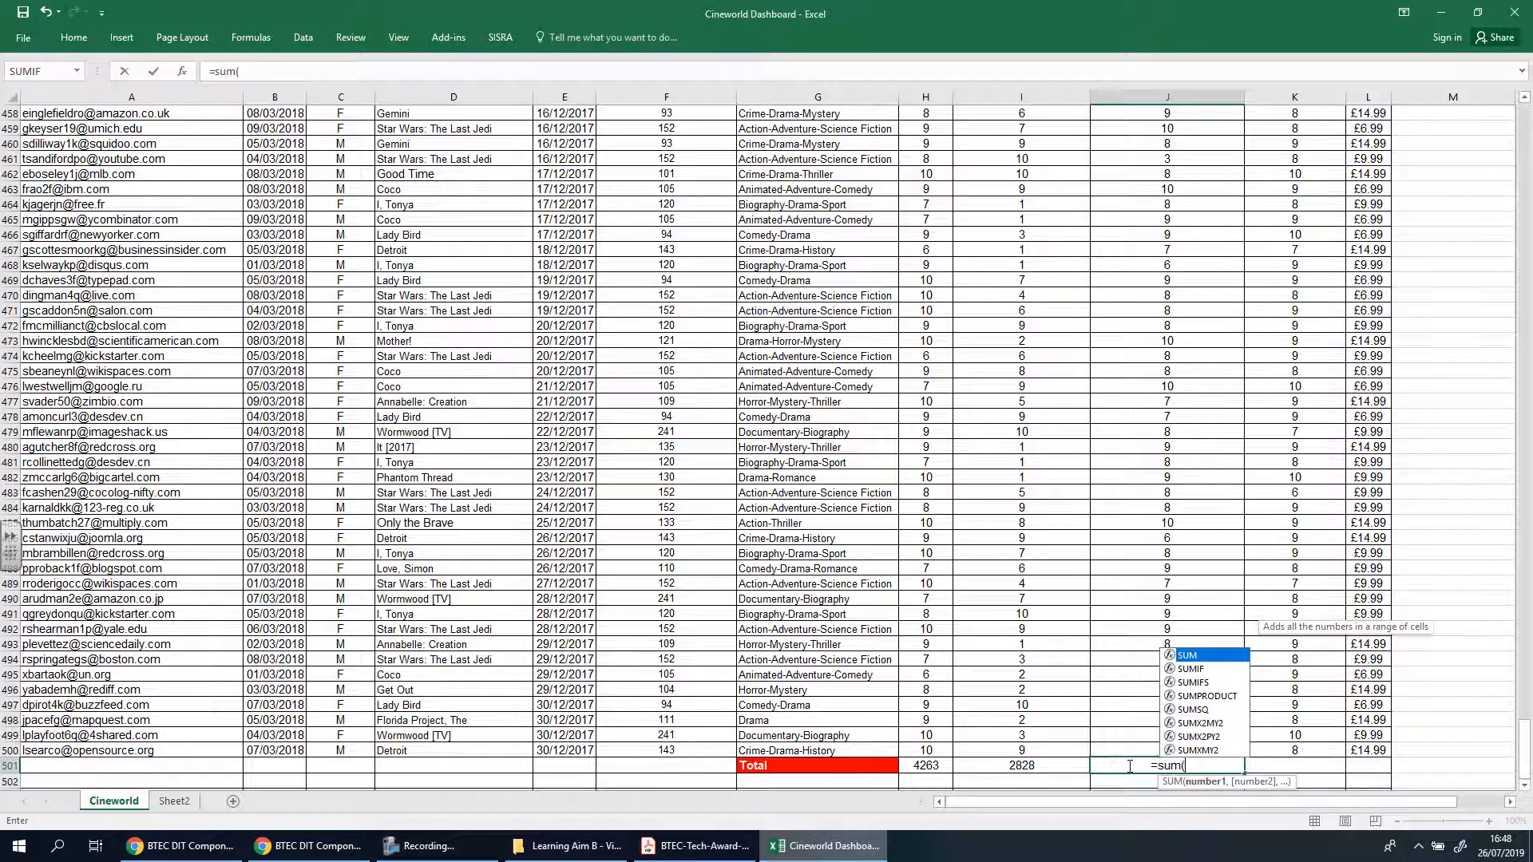
pyautogui.click(1180, 751)
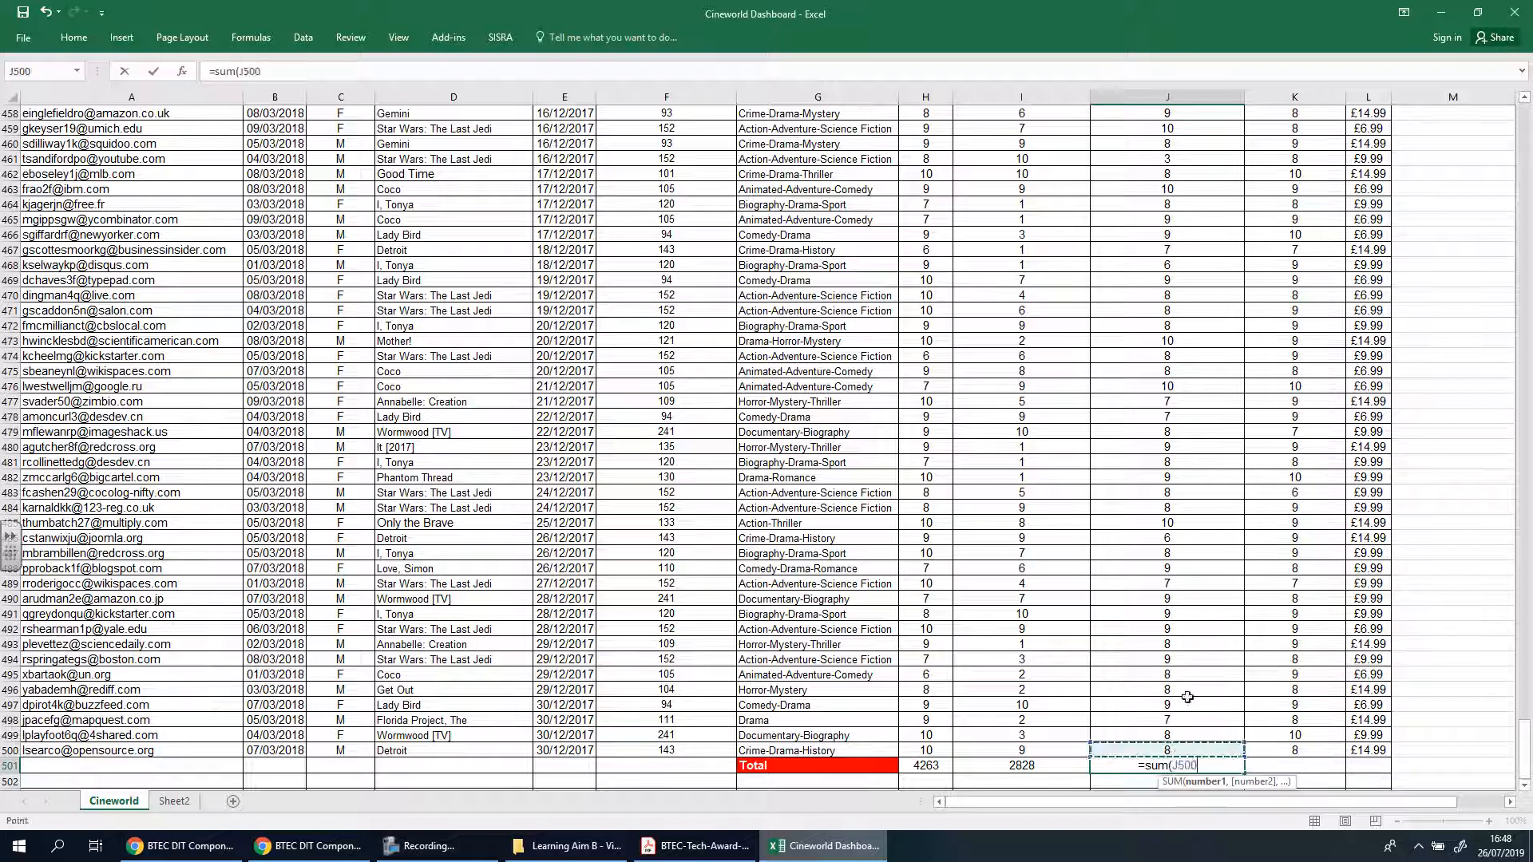
pyautogui.moveTo(1187, 697); pyautogui.dragTo(1171, 164)
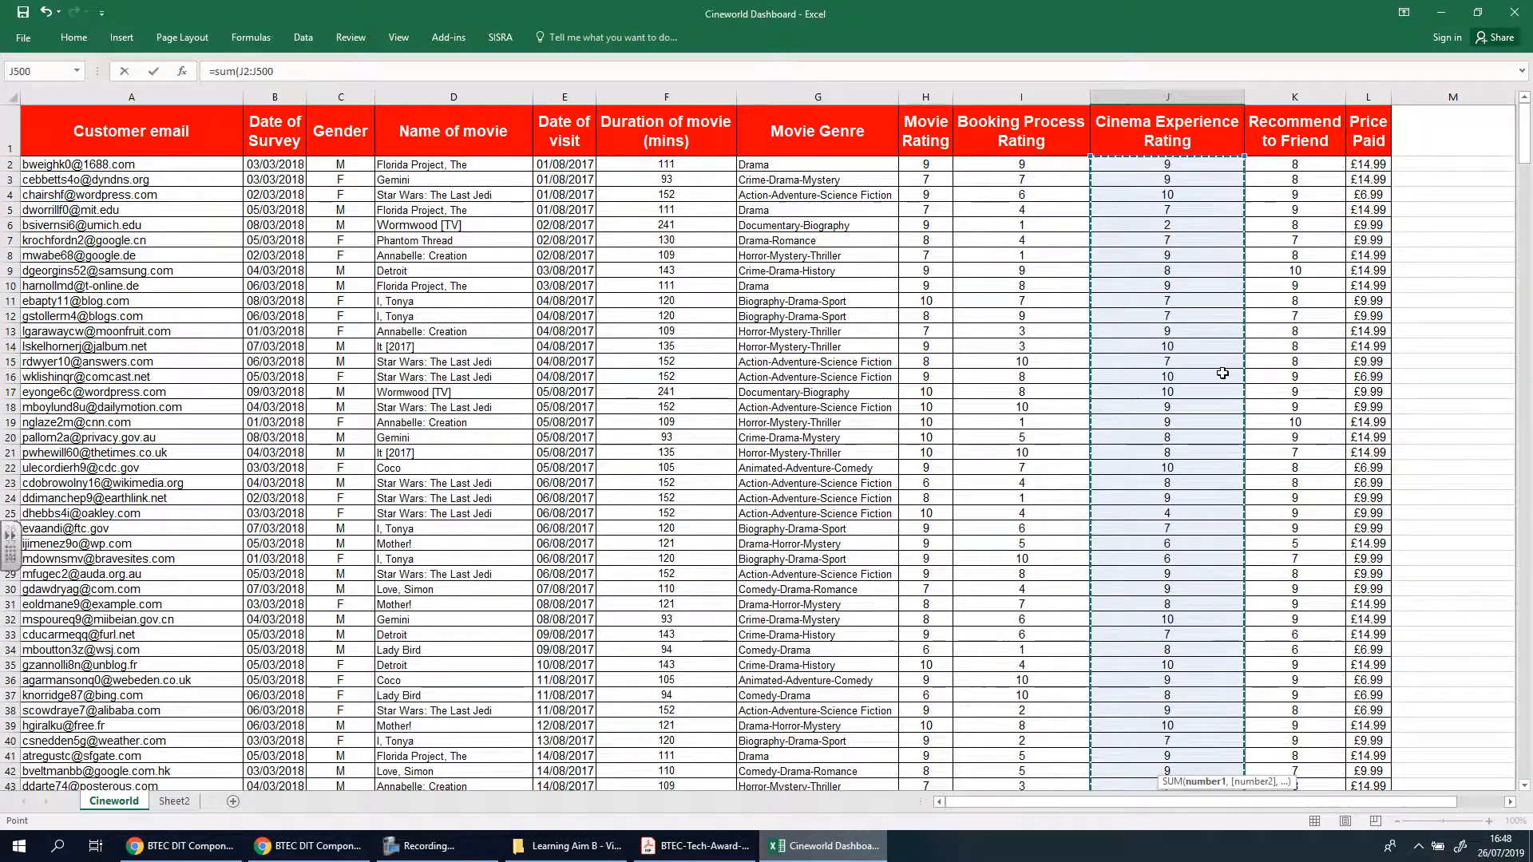
pyautogui.press('Return')
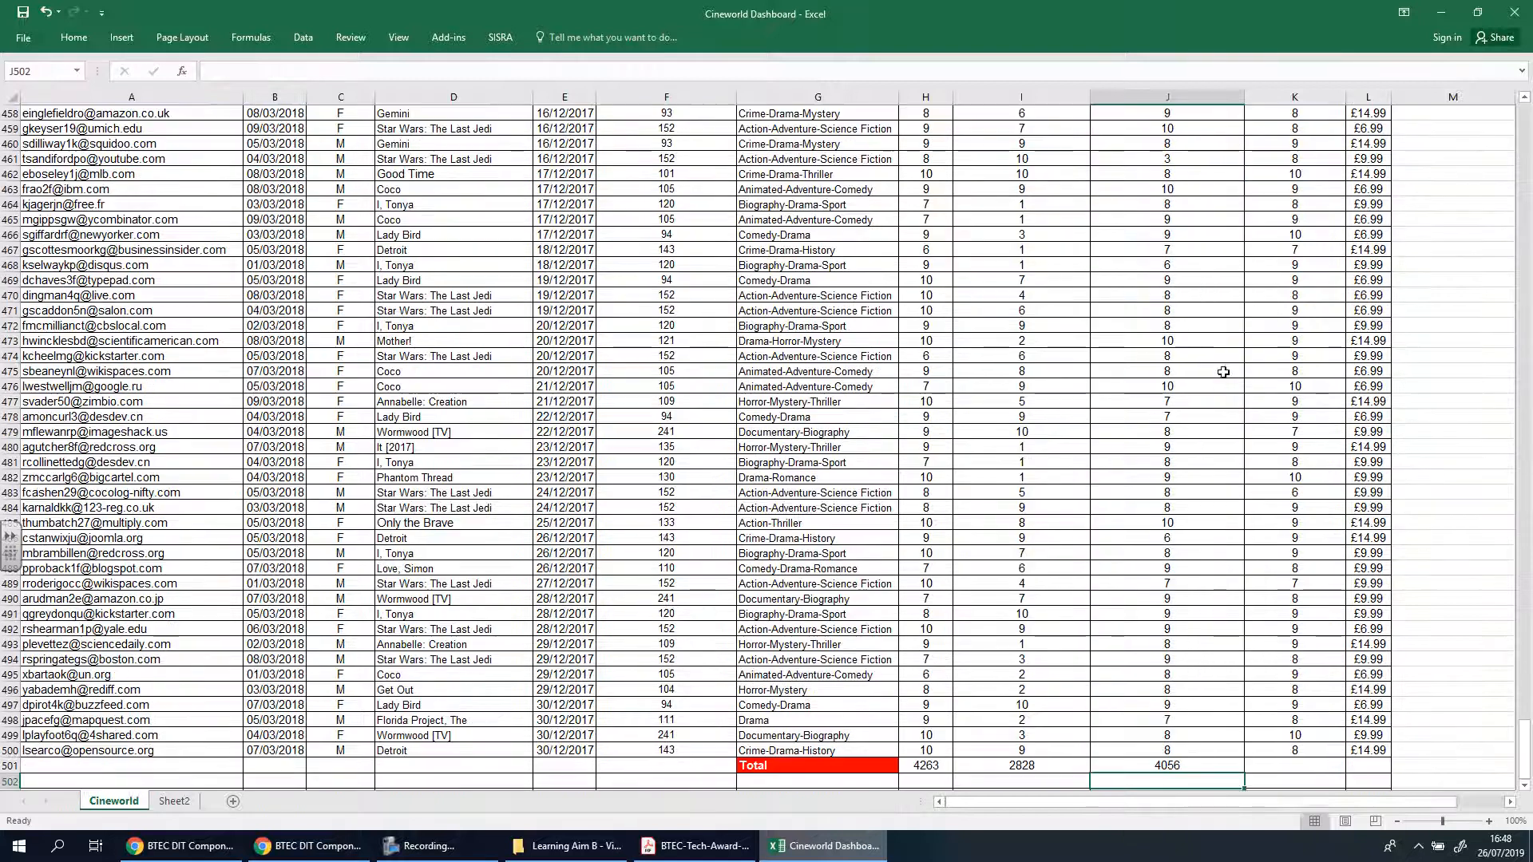
# Fill the SUM formula from J501 across to K501 and L501 to total Recommend to Friend and Price Paid
pyautogui.click(1201, 765)
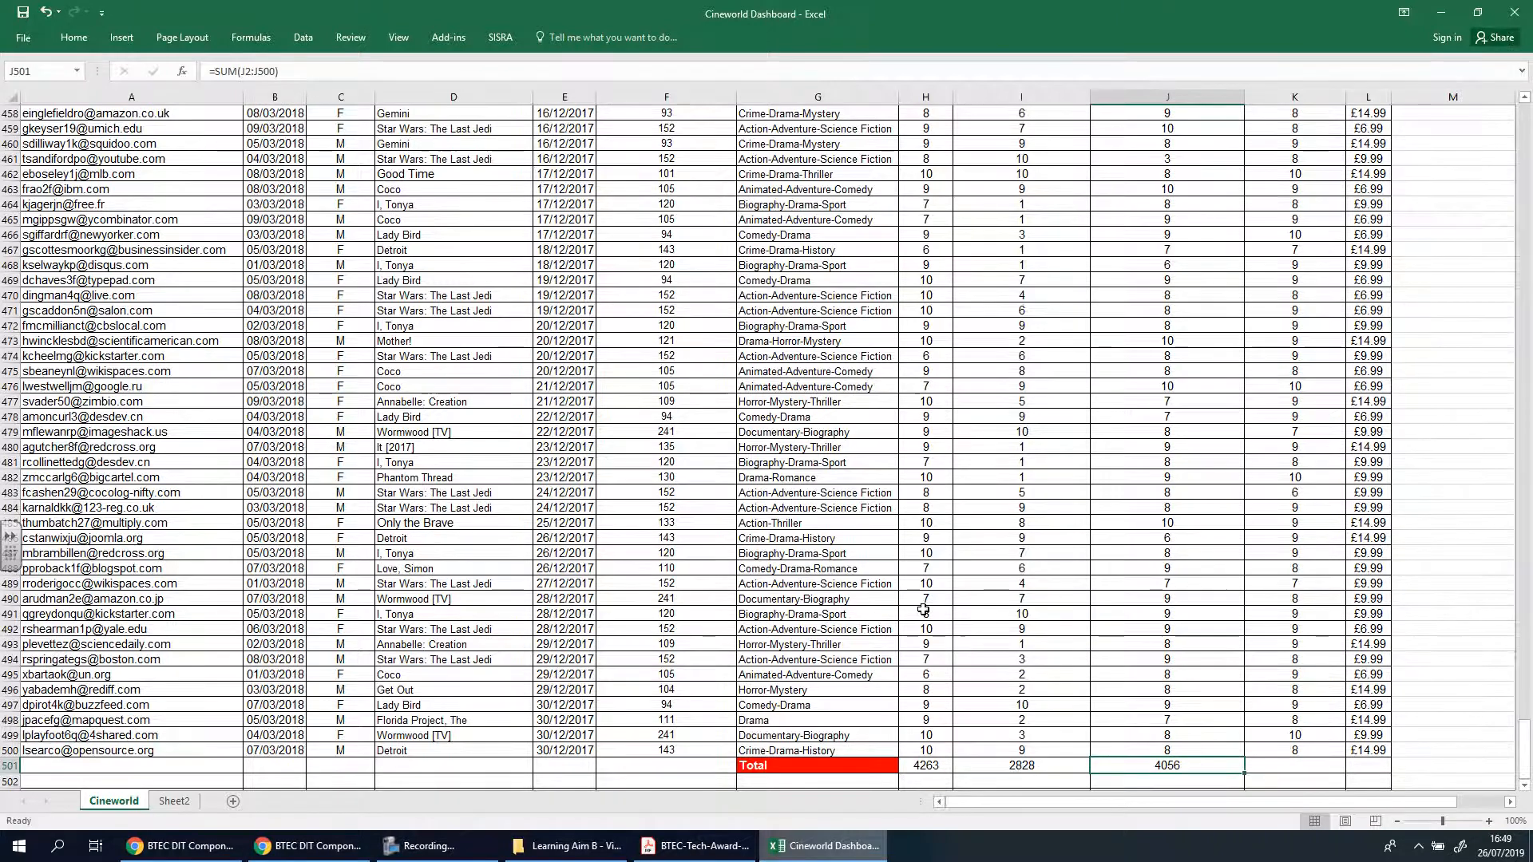
pyautogui.scroll(-6, 920, 610)
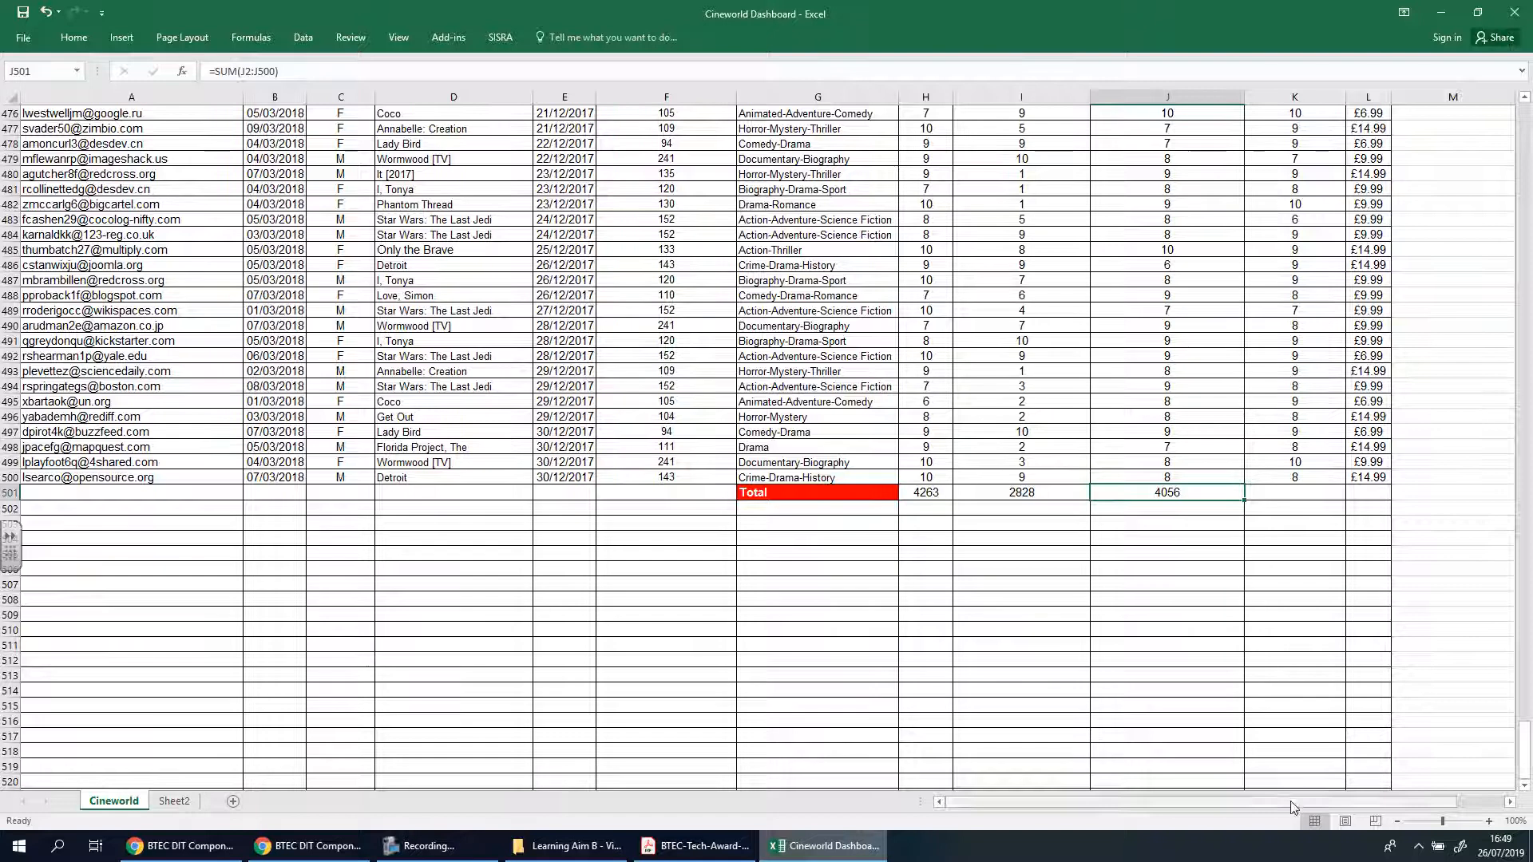
pyautogui.hscroll(1, 1310, 397)
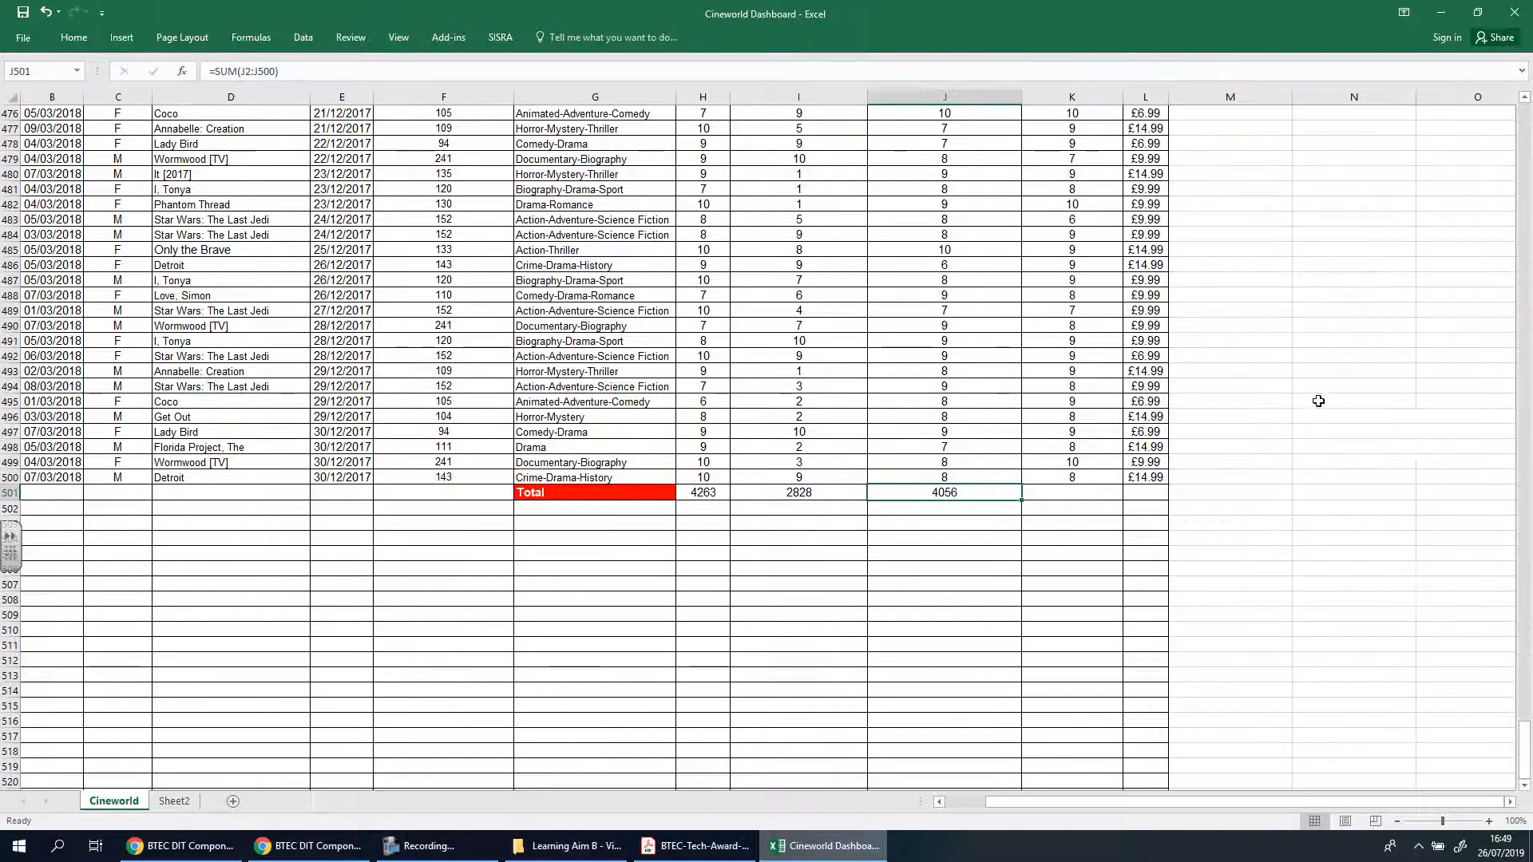
pyautogui.click(1344, 311)
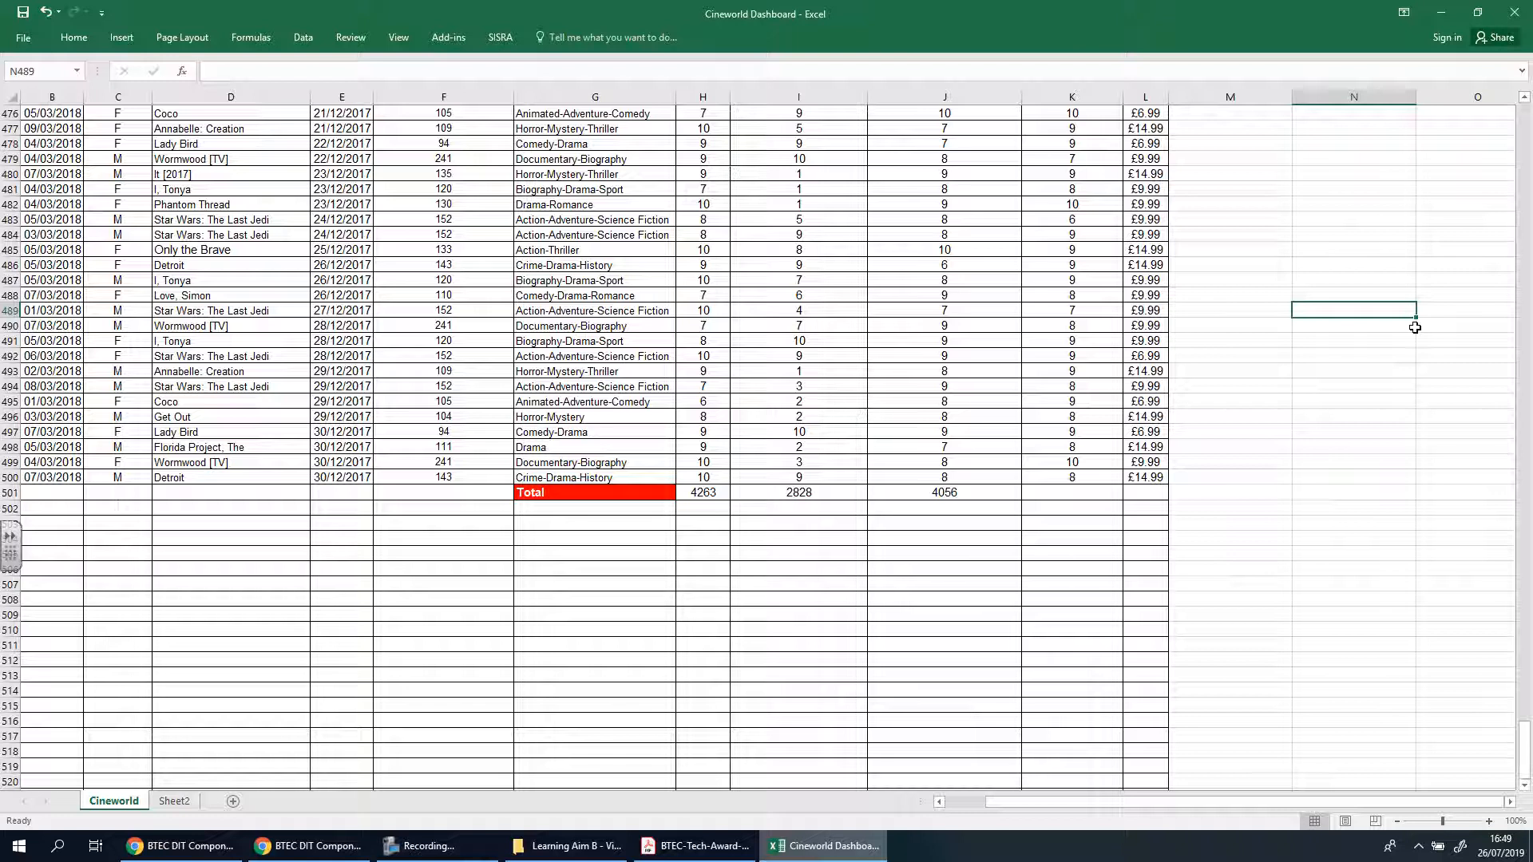
pyautogui.click(897, 490)
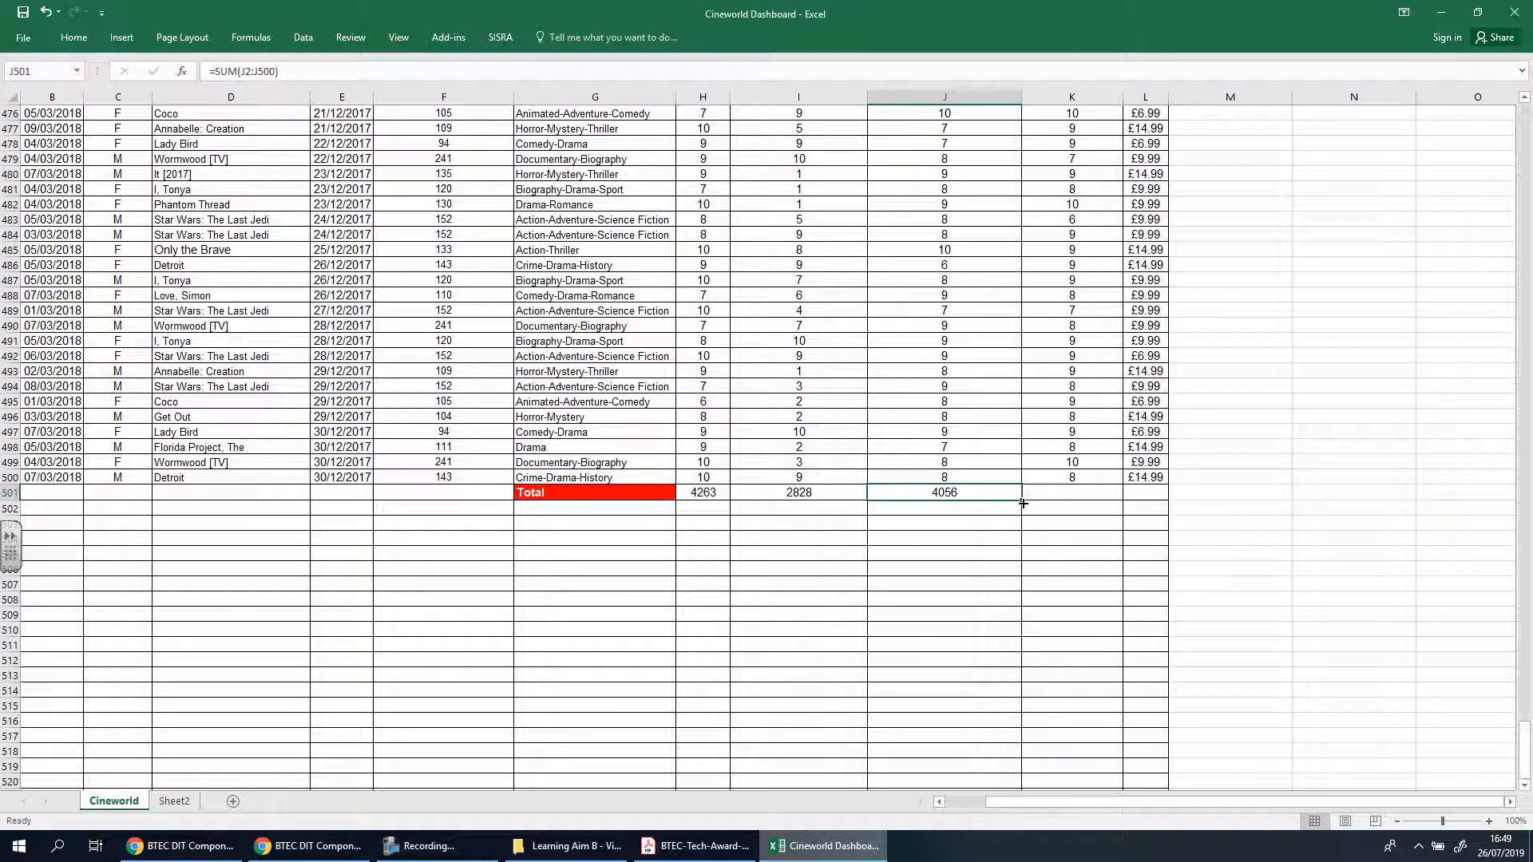
pyautogui.moveTo(1023, 503); pyautogui.dragTo(1164, 501)
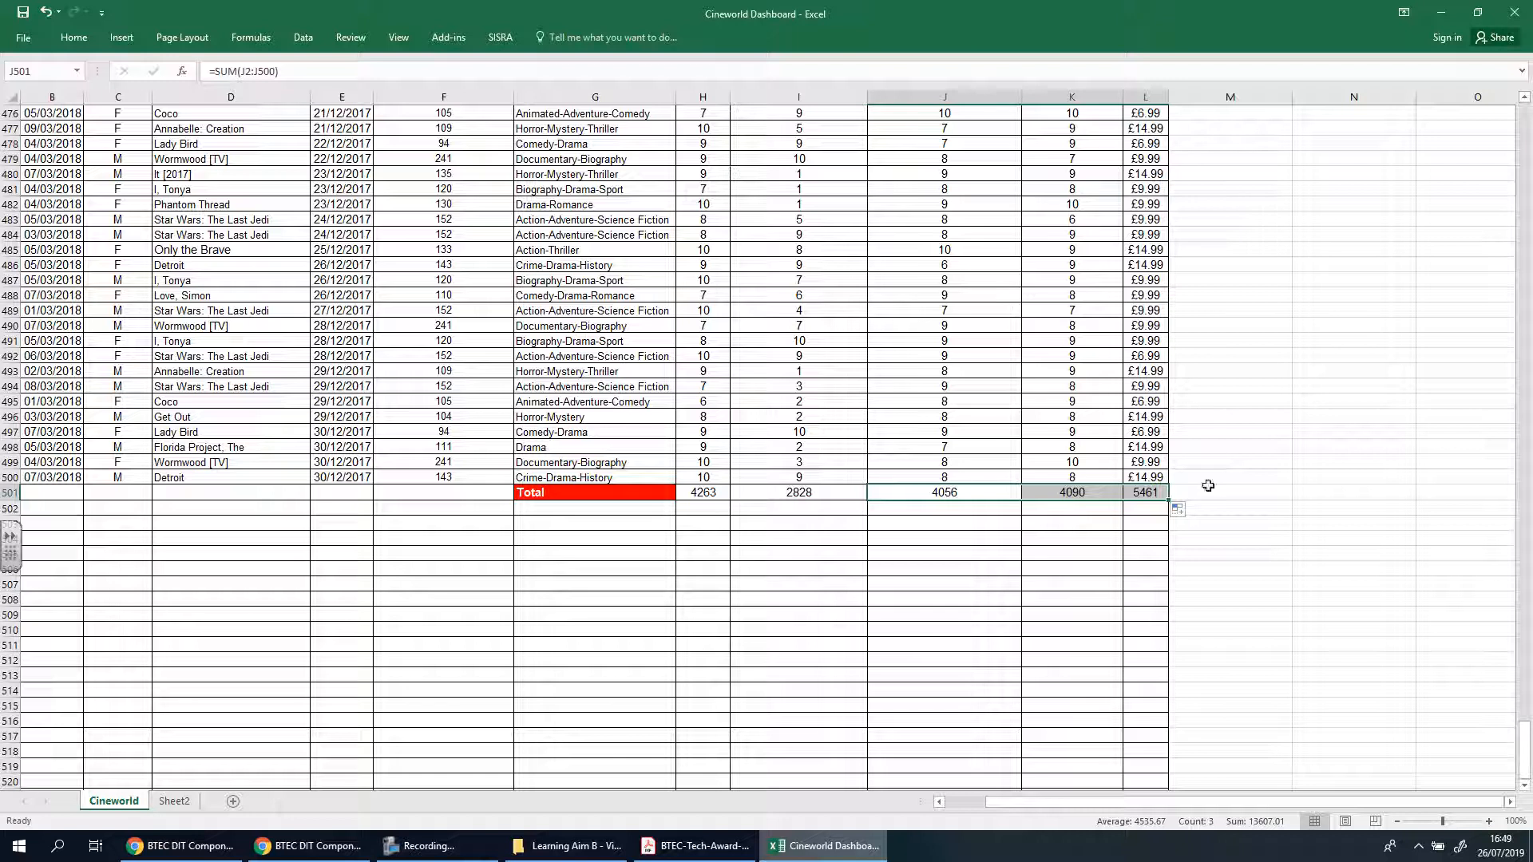
pyautogui.click(1105, 590)
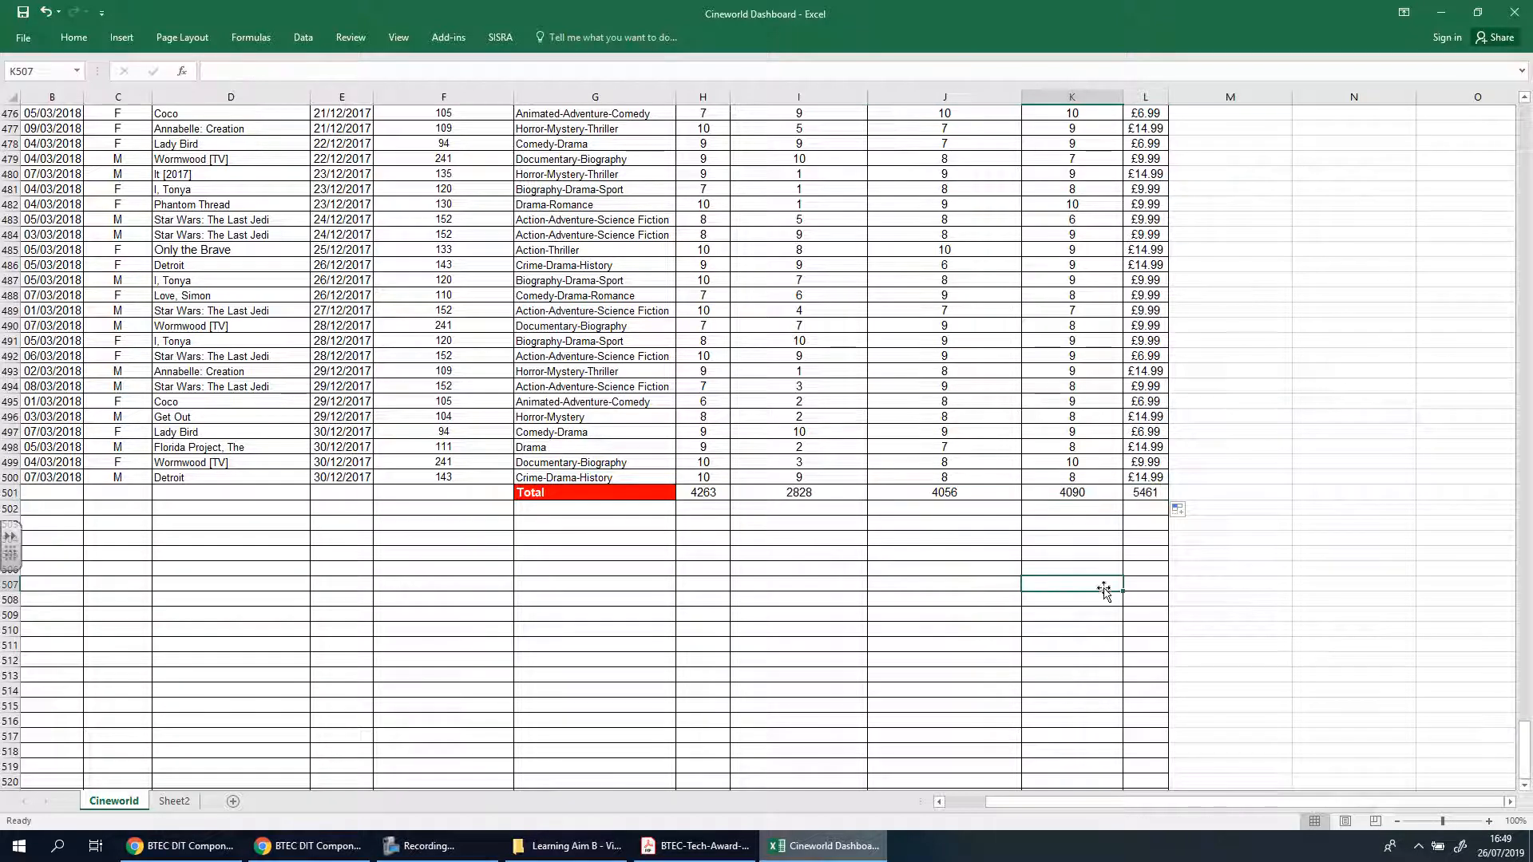
# Check the column ranges used by the SUM formulas in I501, J501 and K501 of the totals row
pyautogui.click(1095, 495)
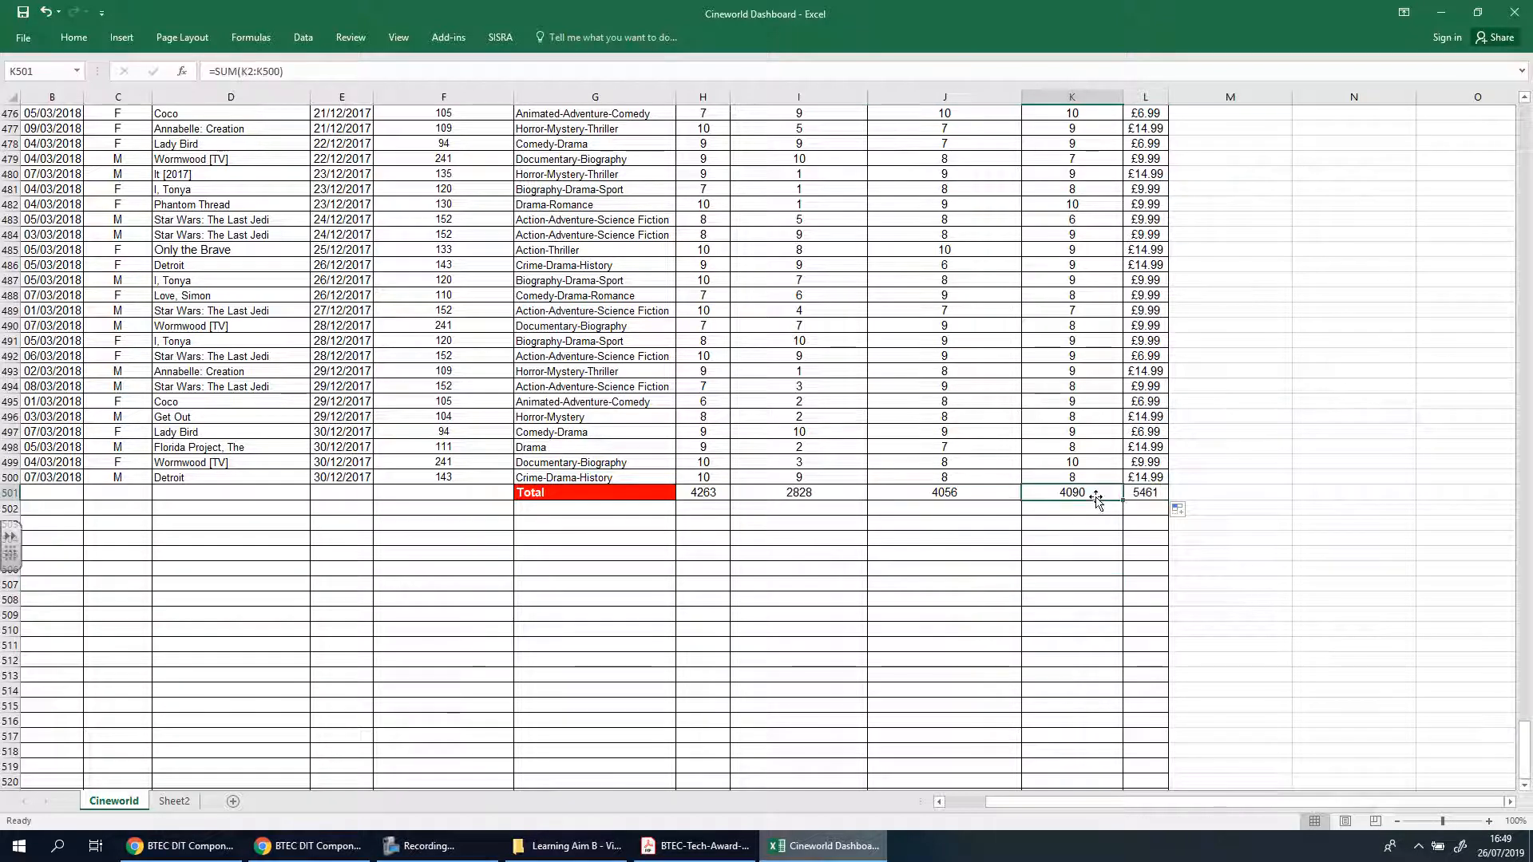
pyautogui.click(269, 71)
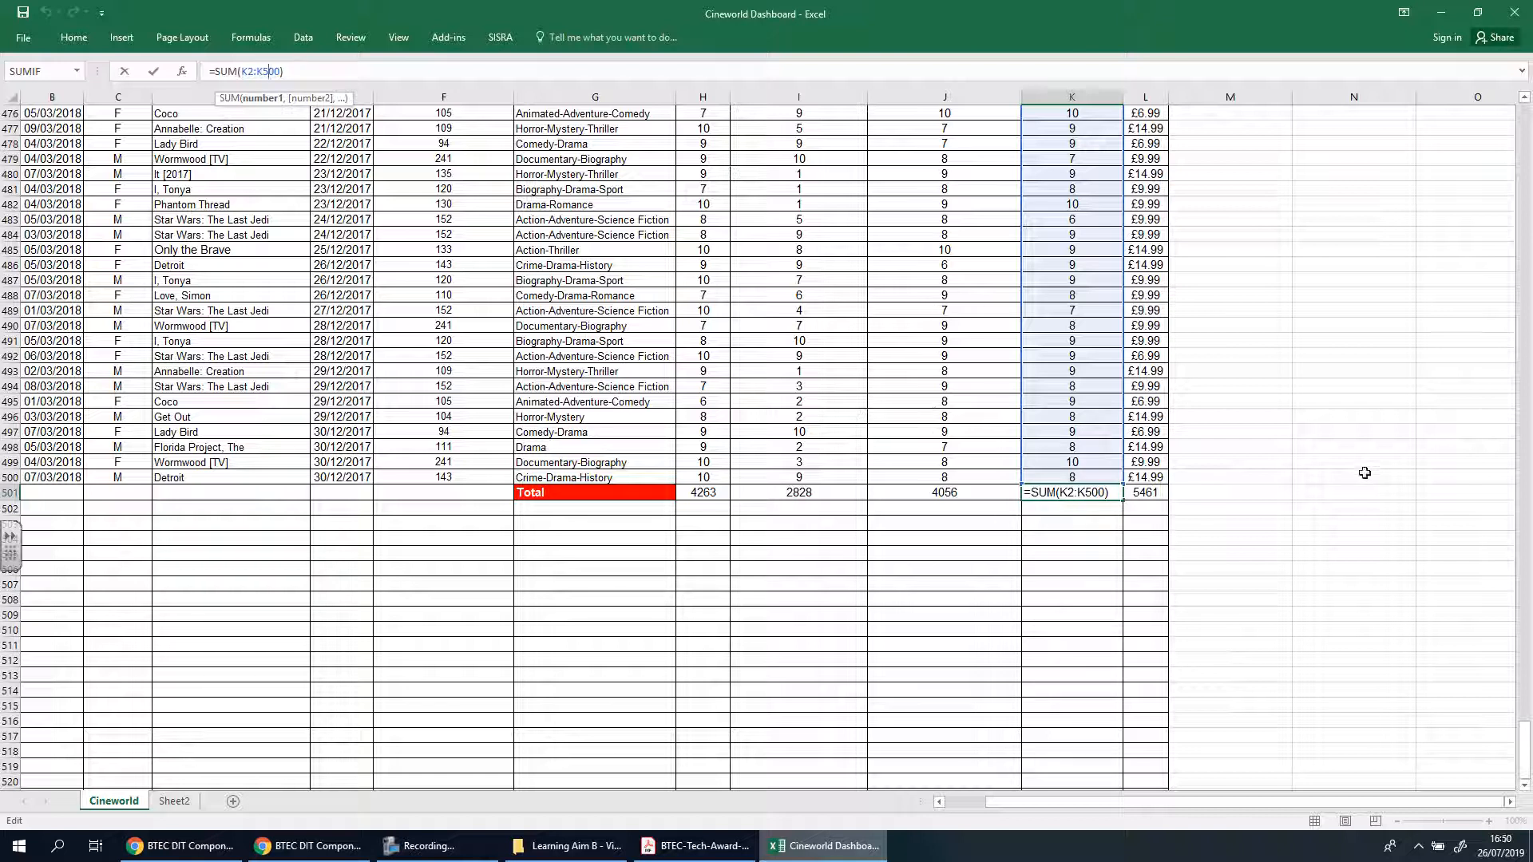
pyautogui.press('Return')
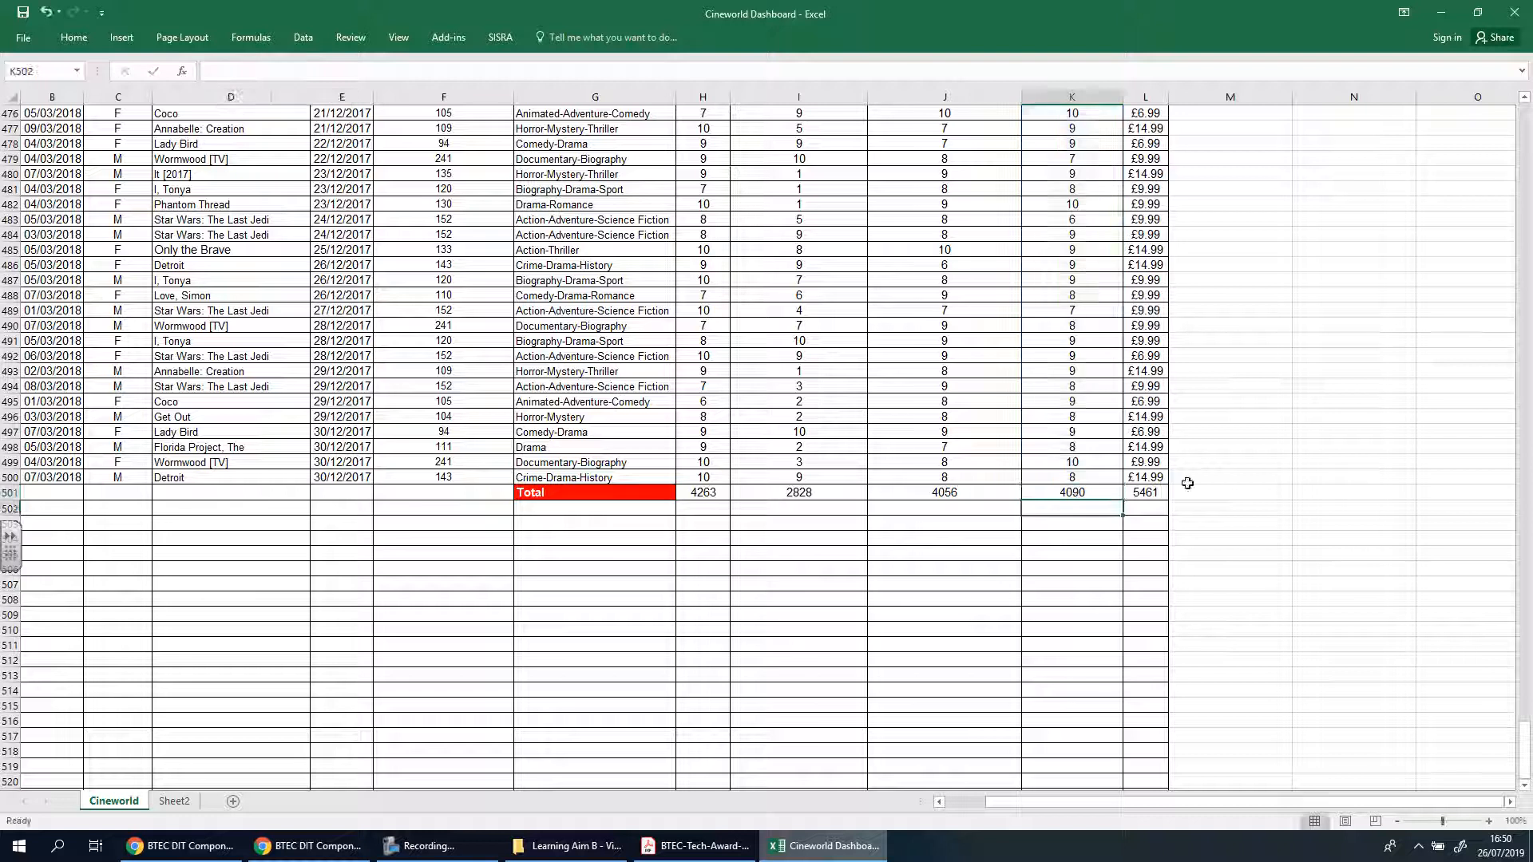
pyautogui.click(794, 491)
pyautogui.click(926, 492)
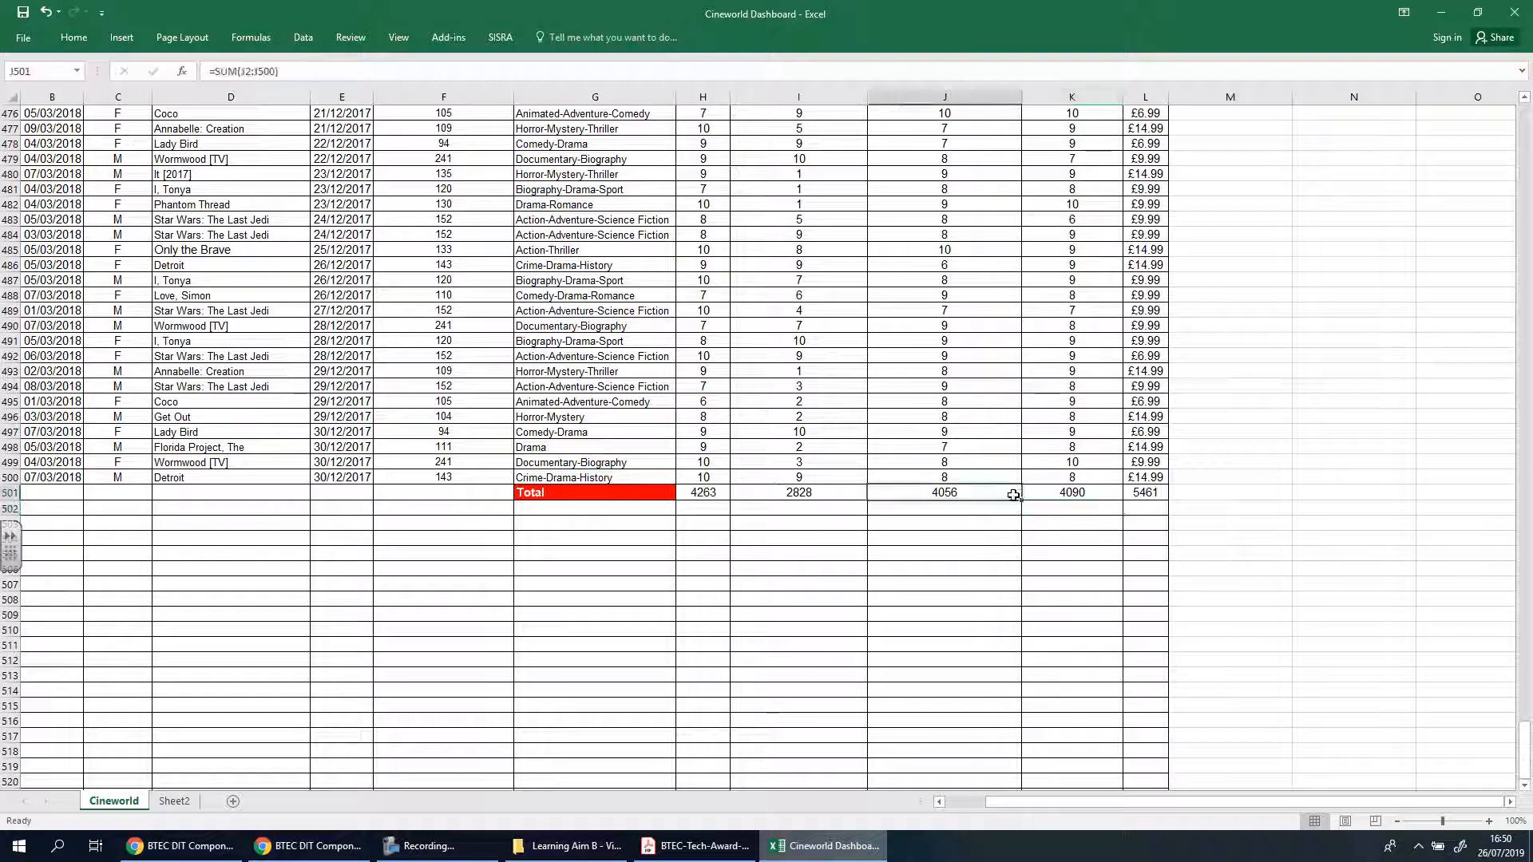
pyautogui.click(1069, 492)
pyautogui.click(946, 493)
pyautogui.click(797, 492)
pyautogui.click(936, 489)
pyautogui.press('Right')
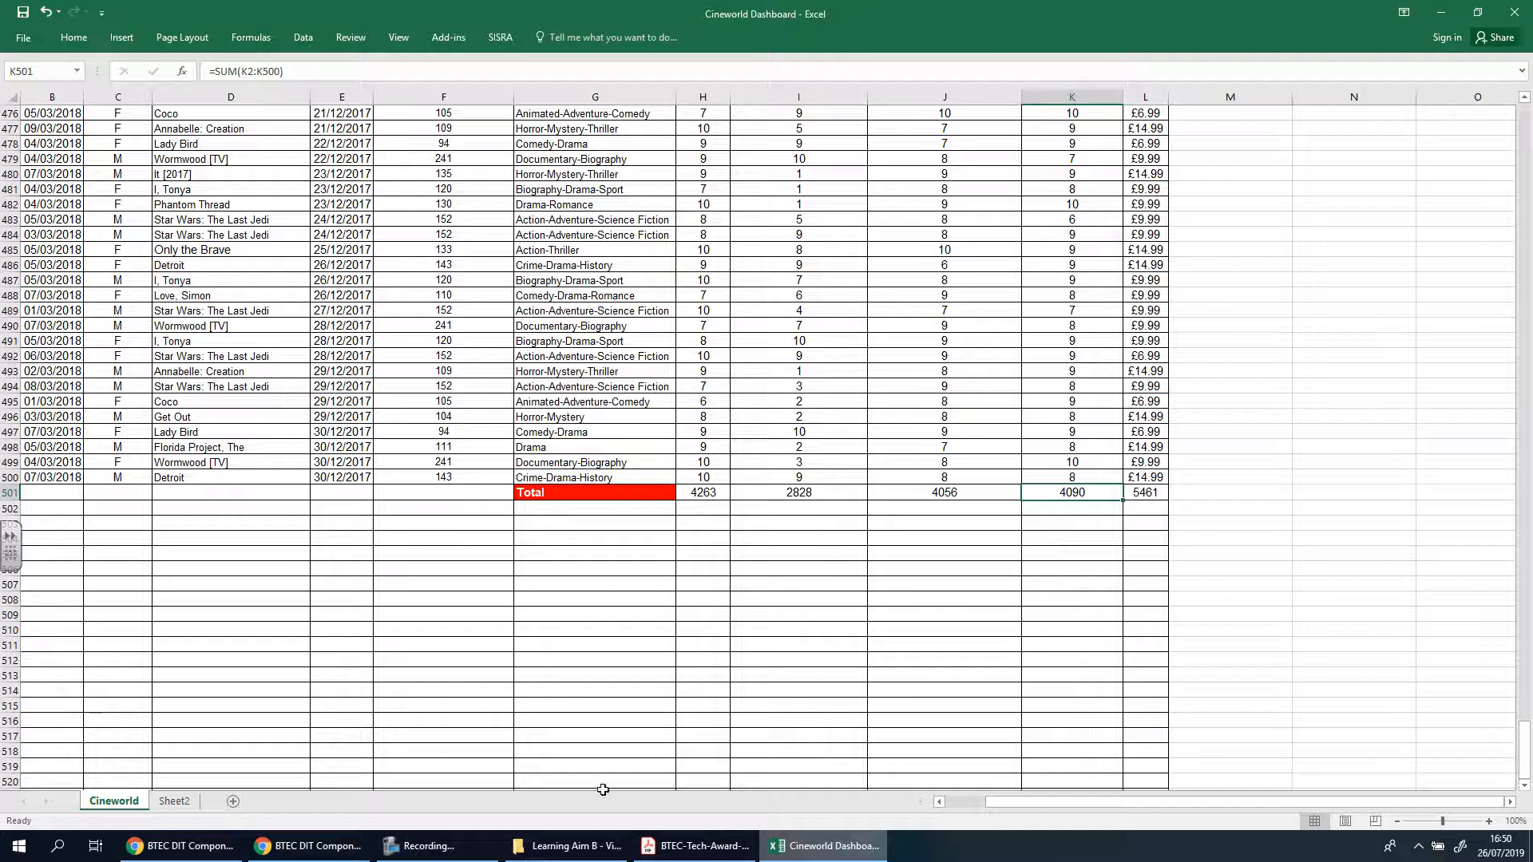
# Switch to the mock document in Google Docs and start a new line below Section 4's explanation prompt
pyautogui.click(311, 845)
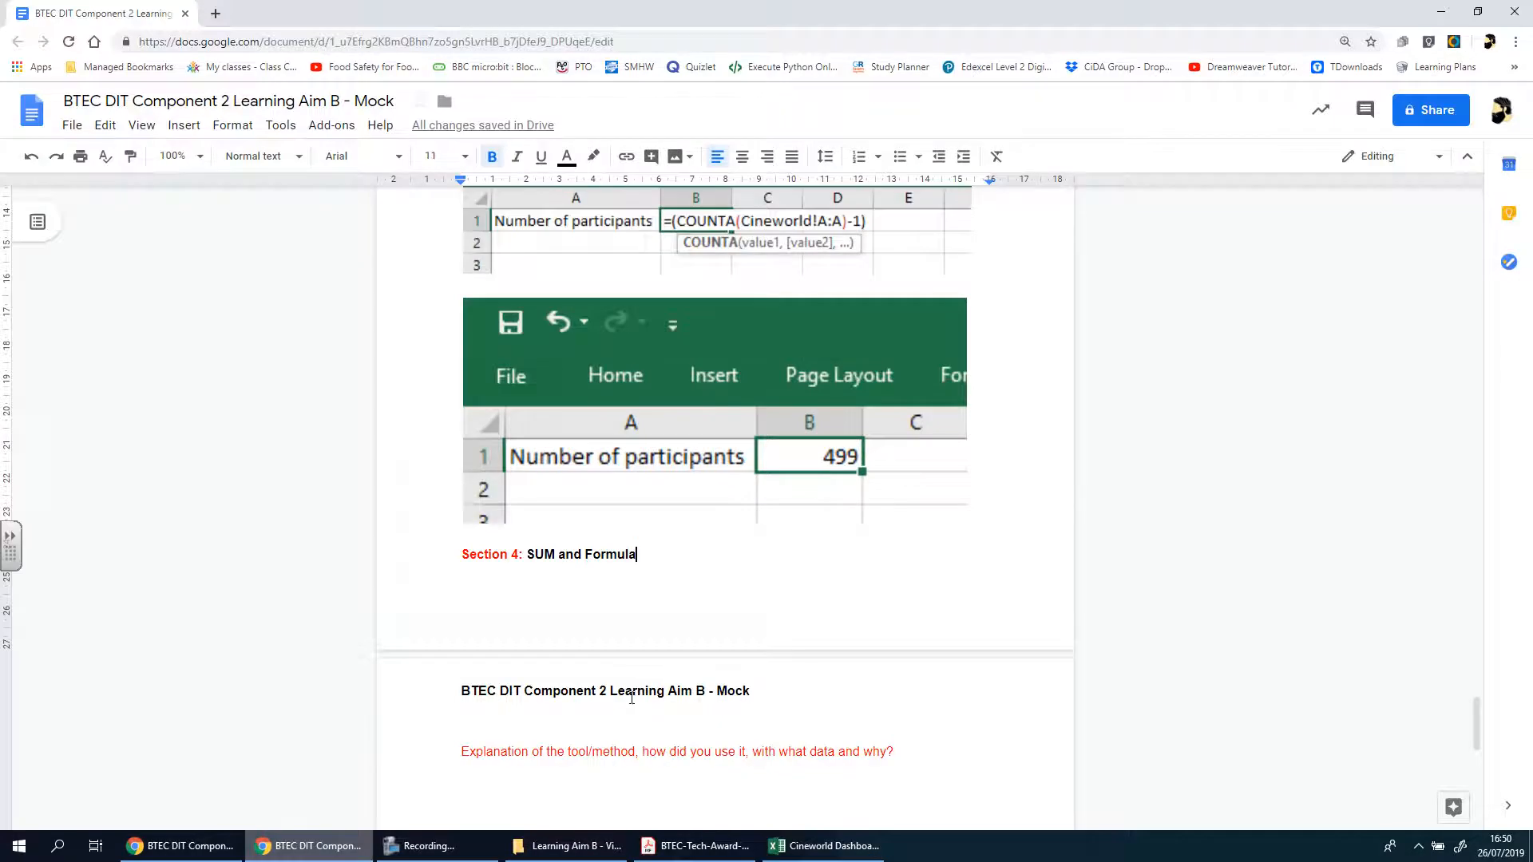
pyautogui.scroll(-2, 598, 743)
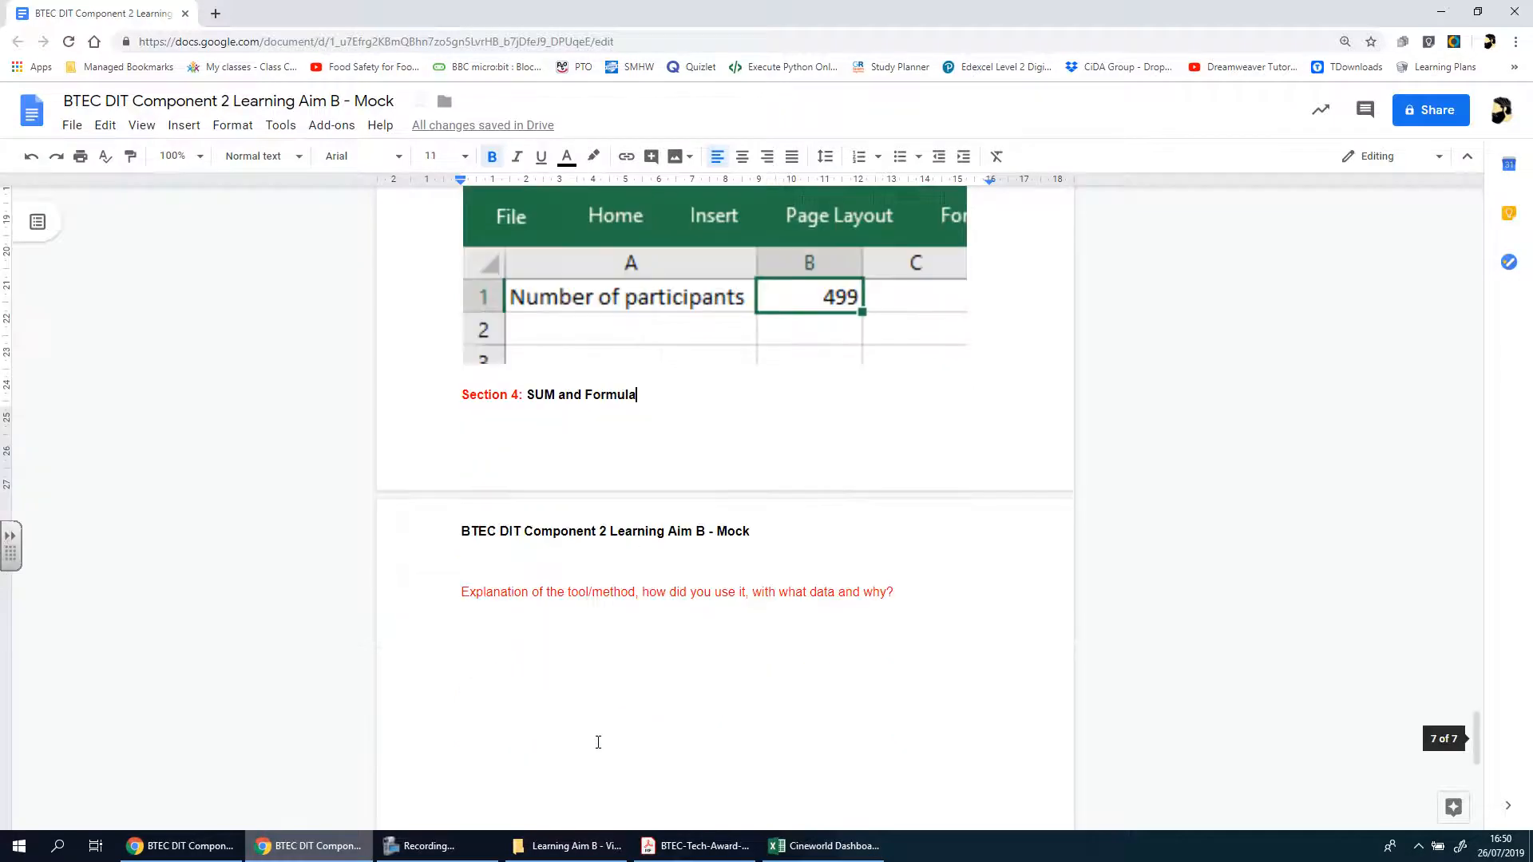
pyautogui.click(528, 637)
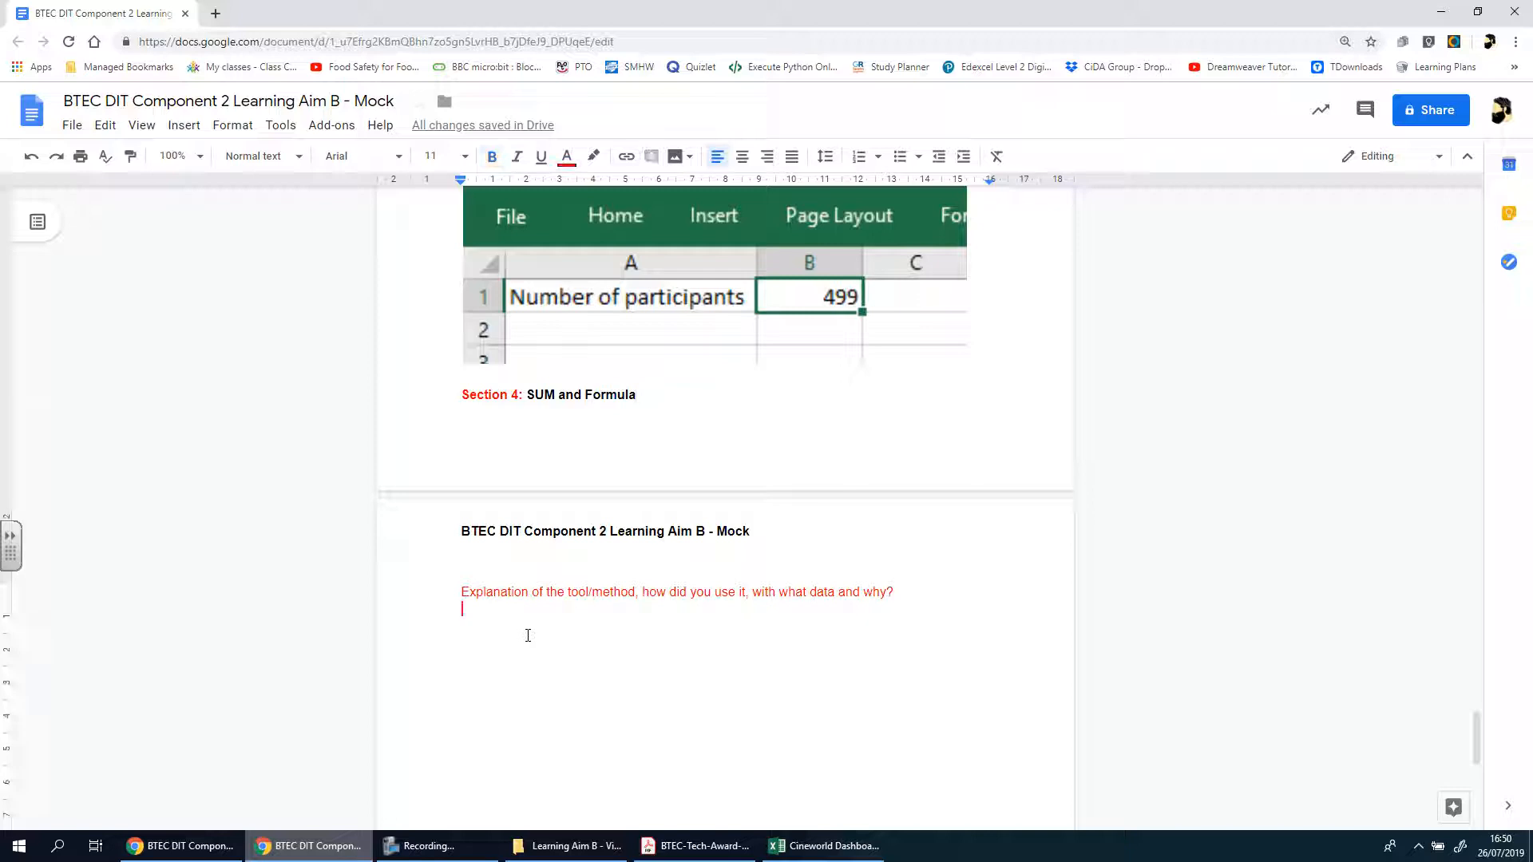
pyautogui.hotkey('ctrl', 'b')
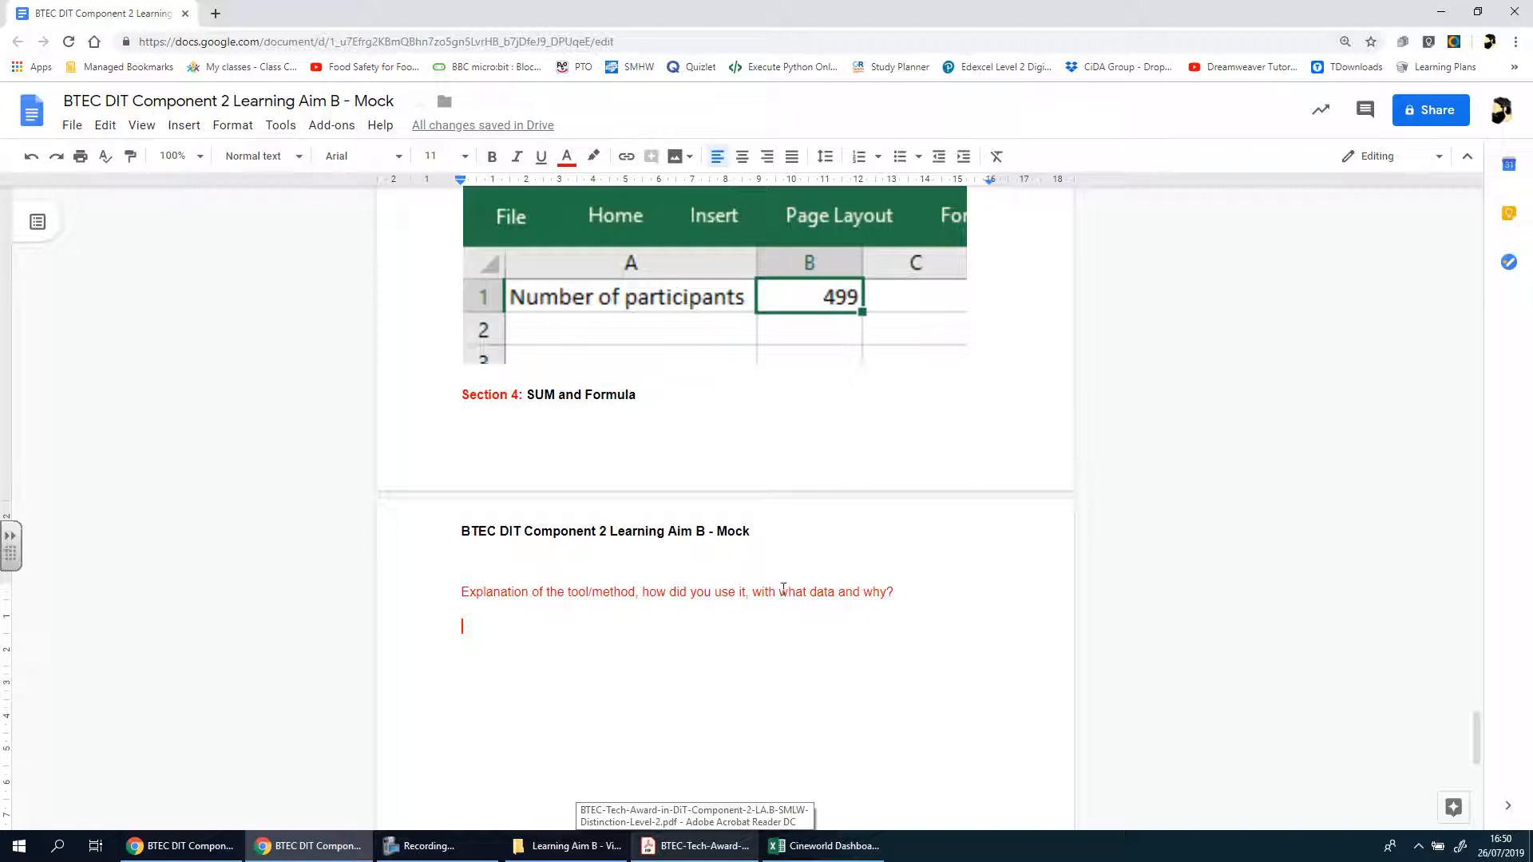
# Switch back to the Cineworld Dashboard workbook in Excel and inspect the Cinema Experience Rating SUM formula in J501
pyautogui.click(825, 846)
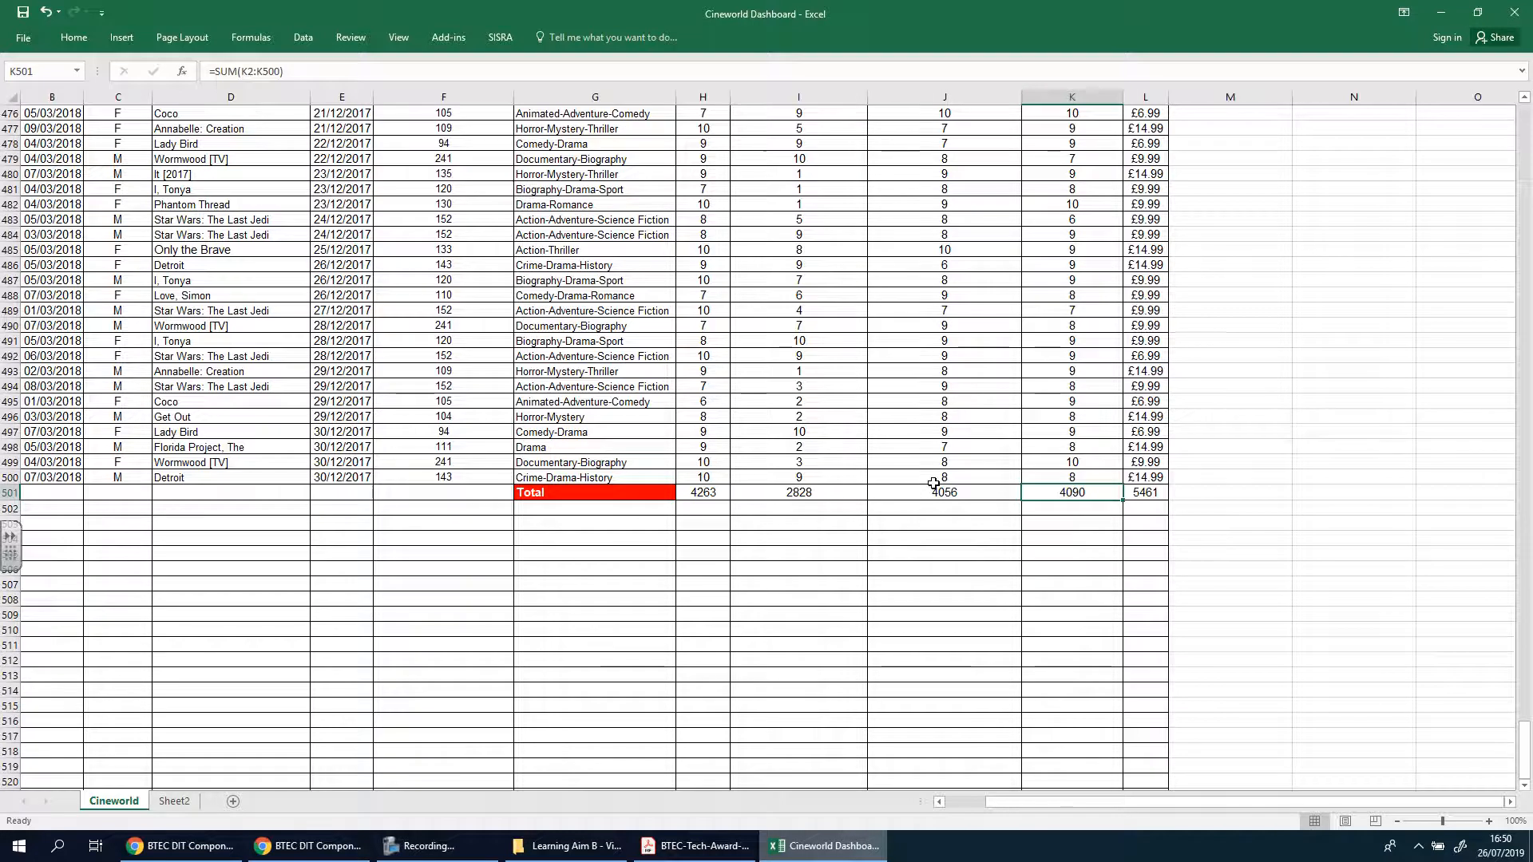
pyautogui.click(311, 845)
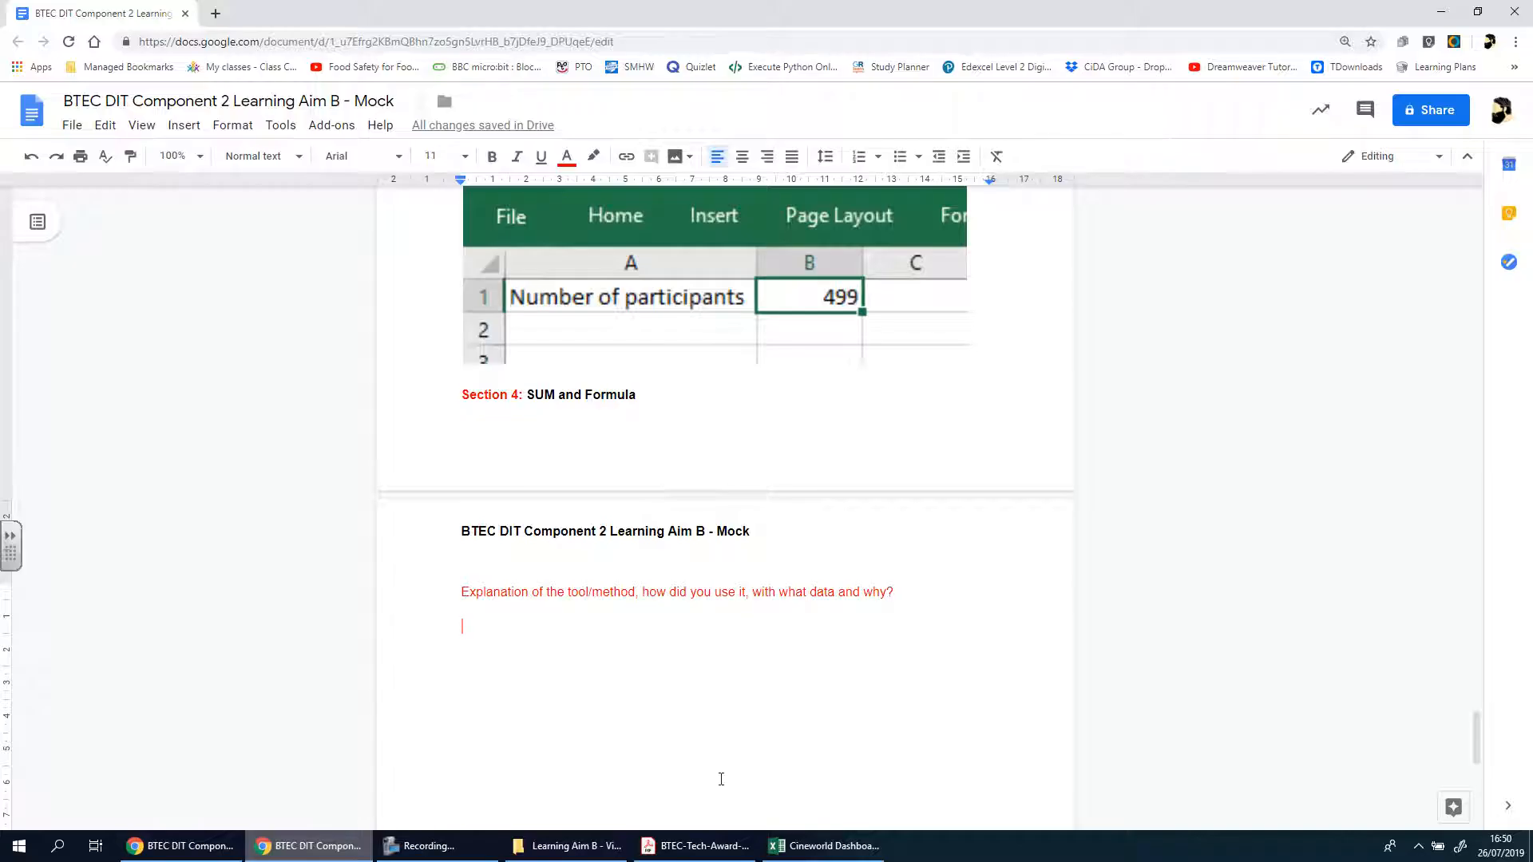
pyautogui.click(822, 847)
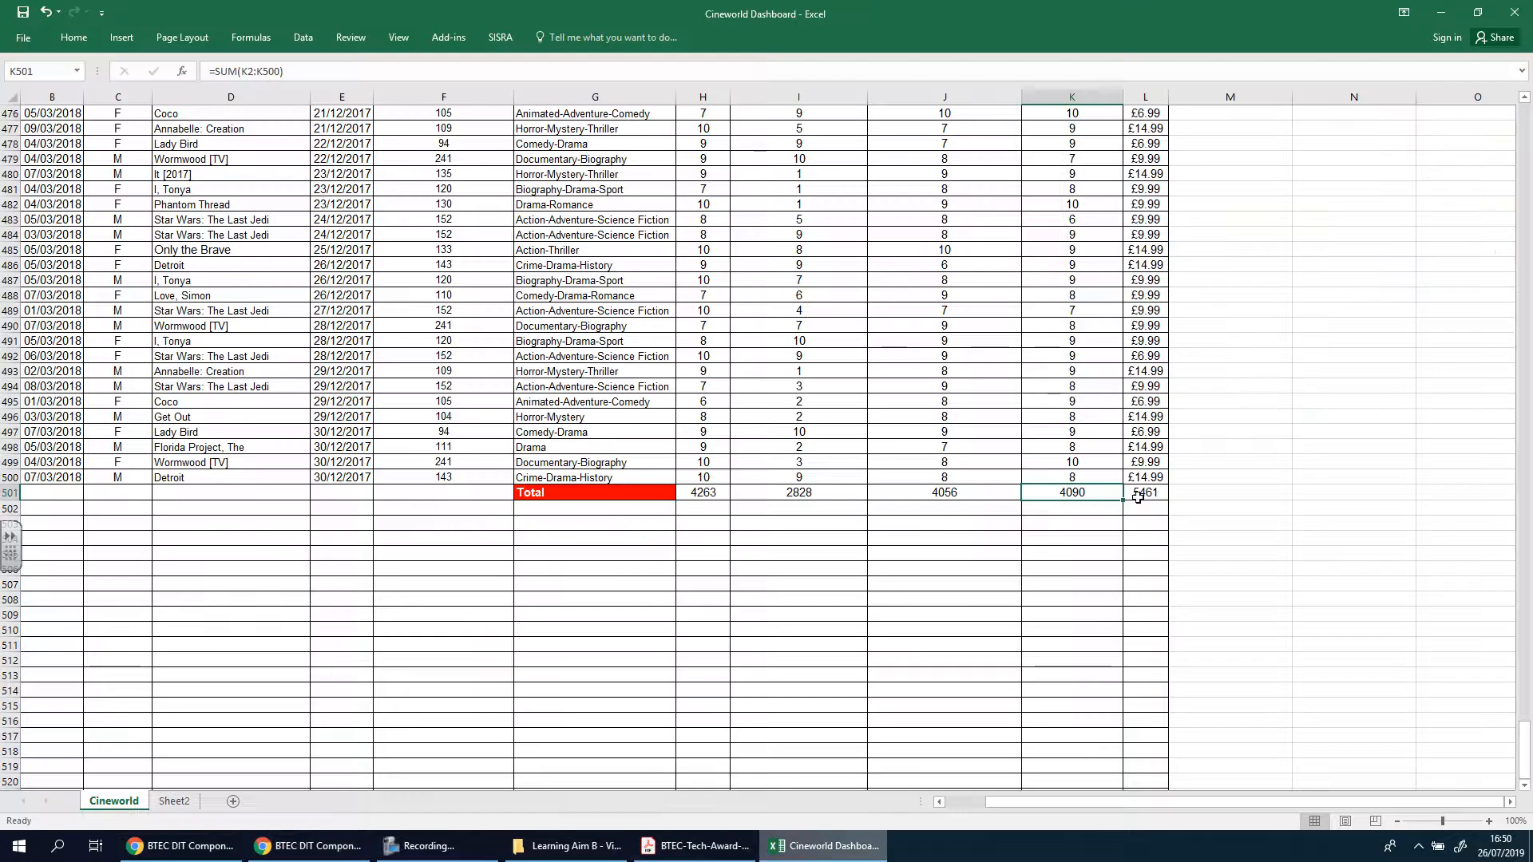
pyautogui.scroll(1, 834, 483)
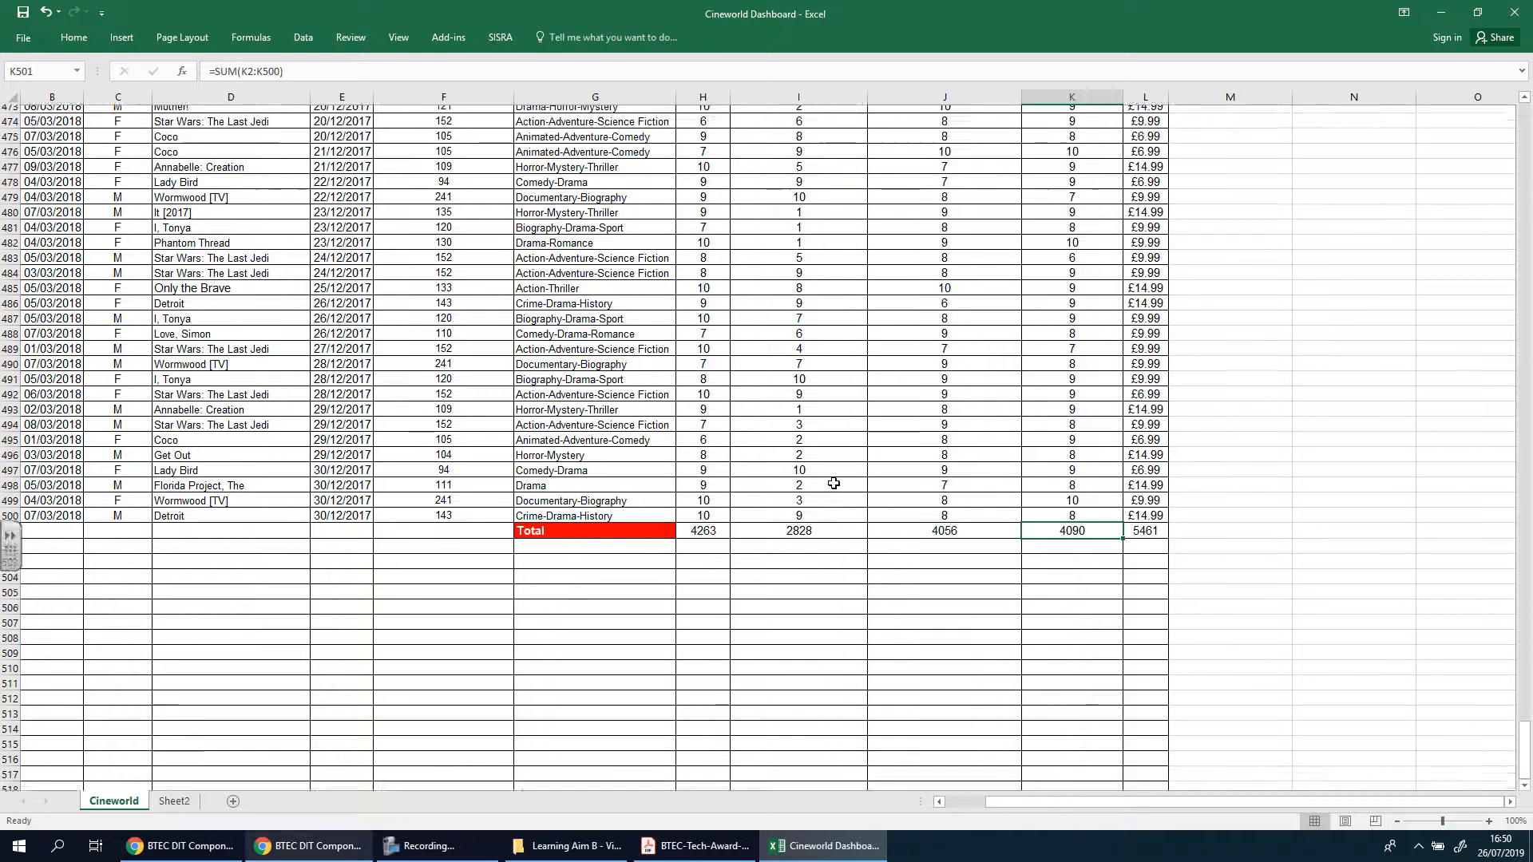
pyautogui.scroll(20, 834, 483)
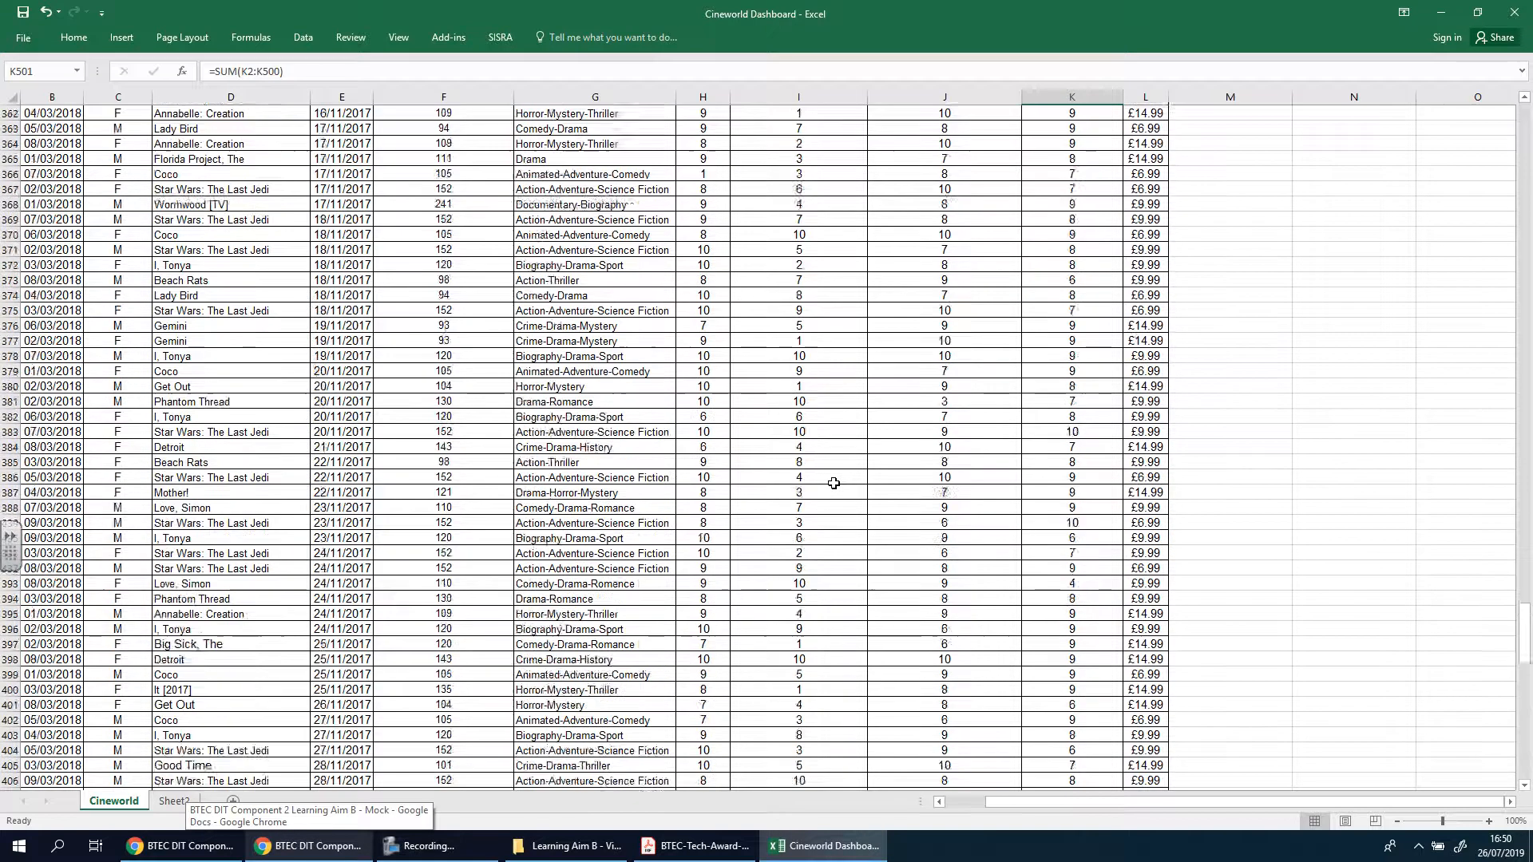
pyautogui.scroll(-20, 833, 483)
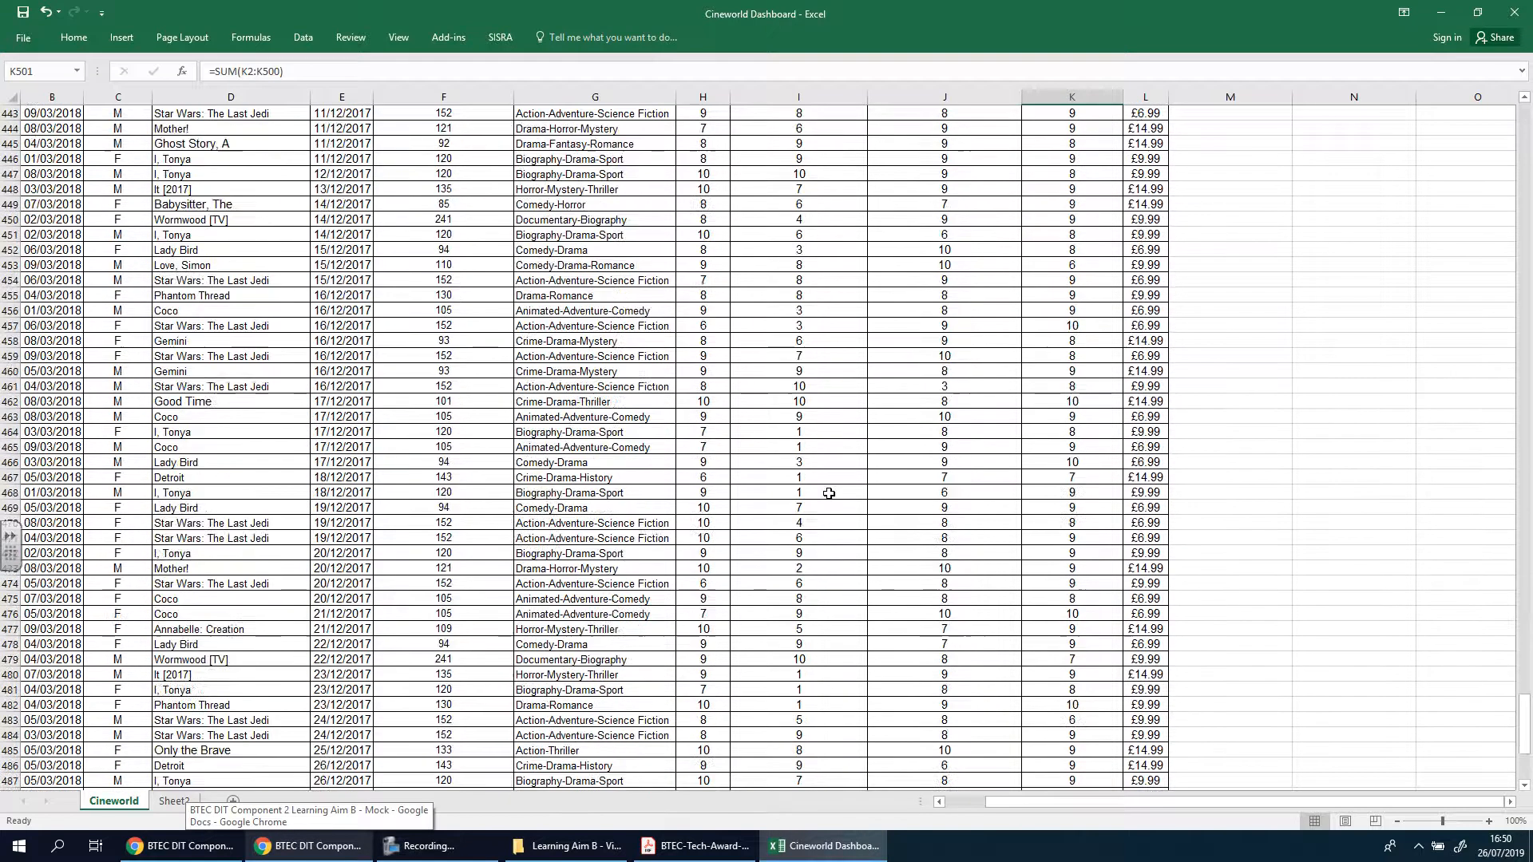
pyautogui.scroll(-11, 829, 493)
pyautogui.click(940, 493)
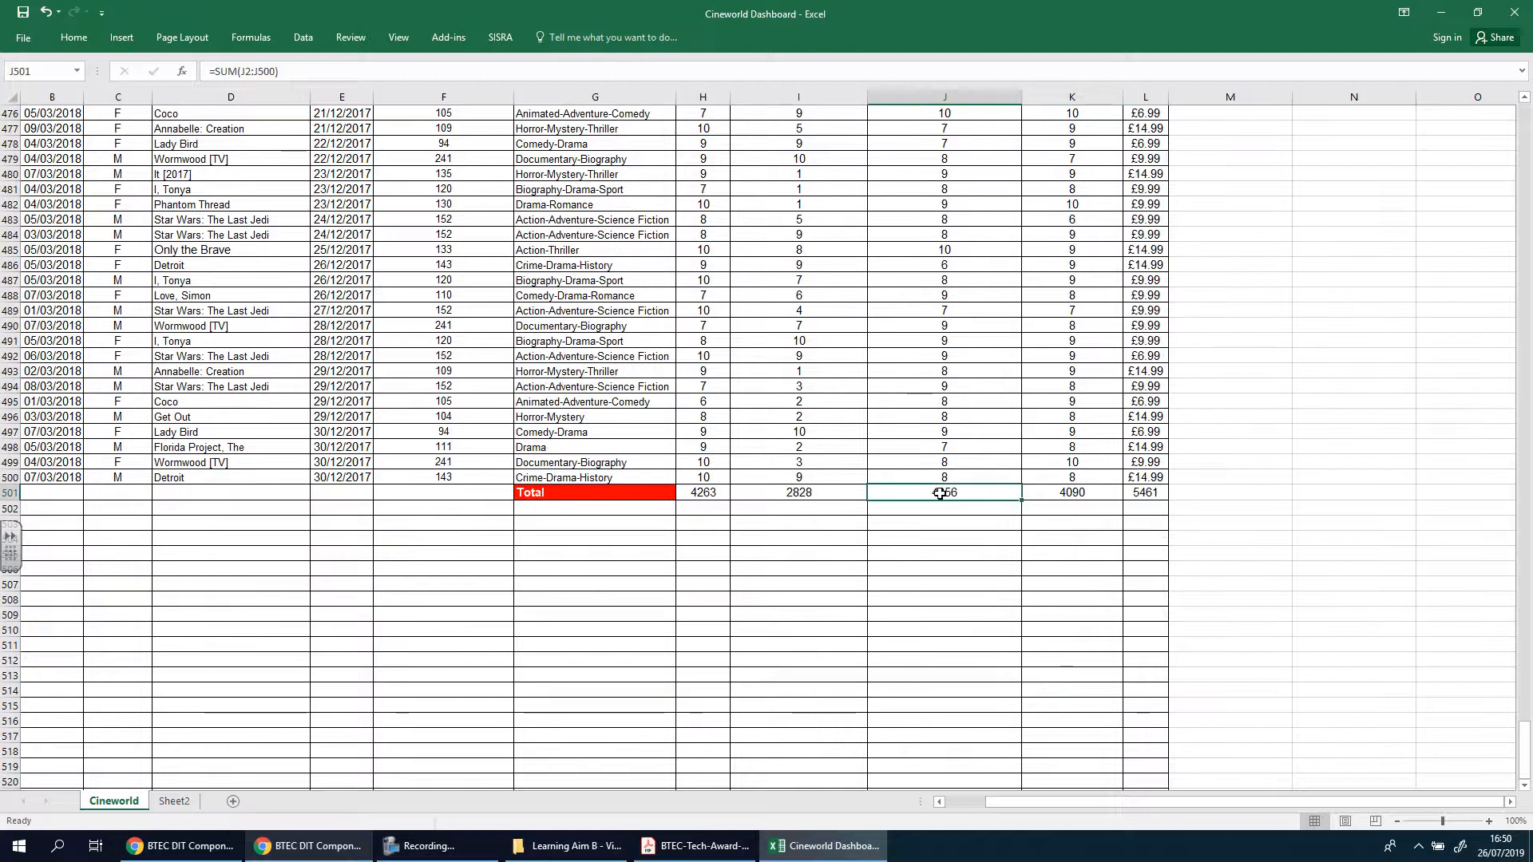
pyautogui.doubleClick(941, 493)
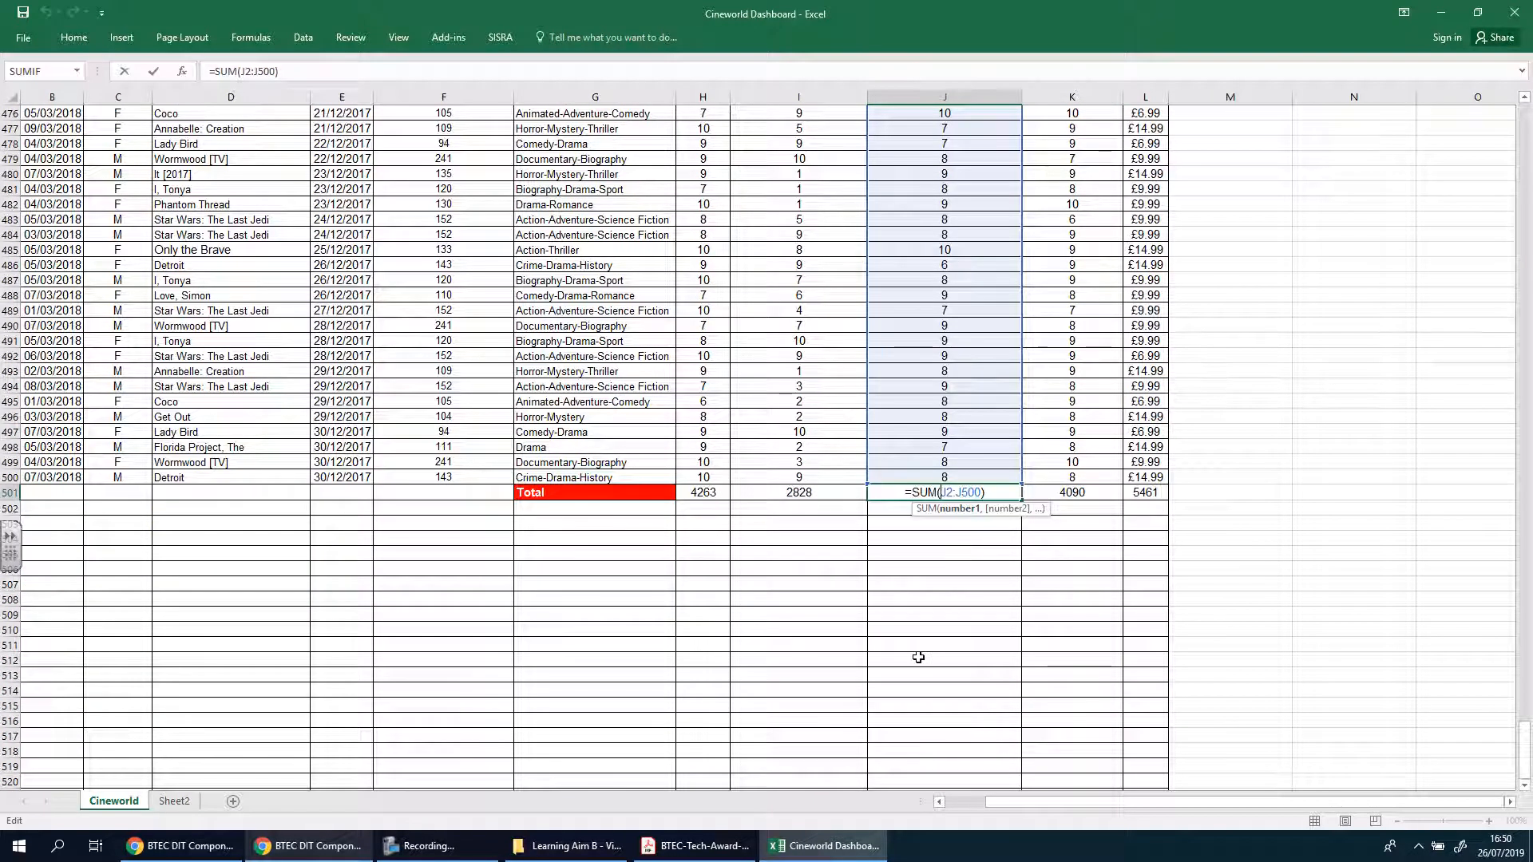
pyautogui.press('Return')
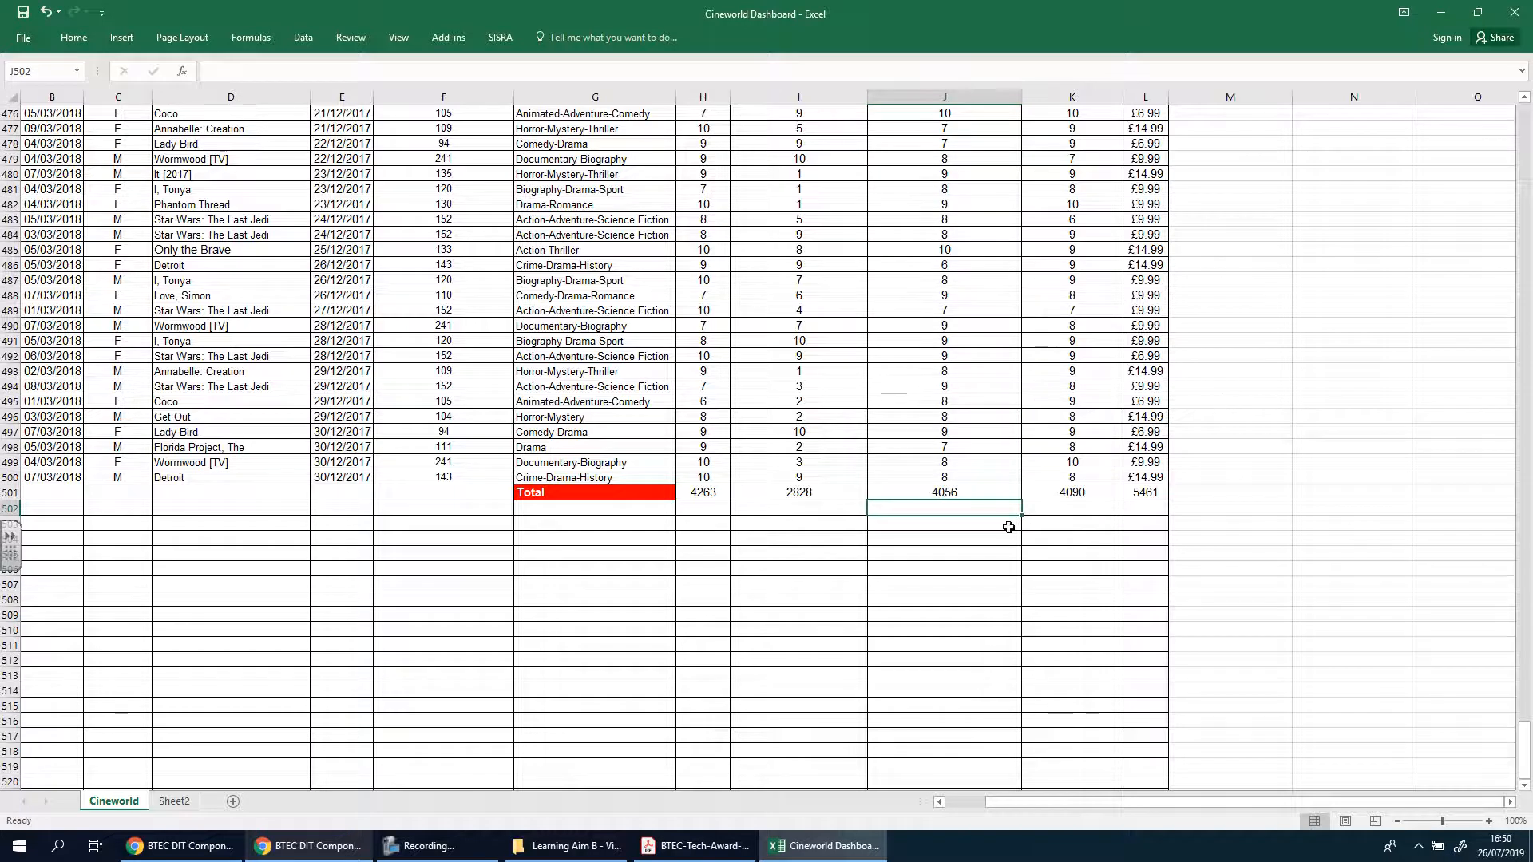
# Select the Booking Process Rating column of the Cineworld sheet from its header in I1 downwards
pyautogui.moveTo(1525, 749); pyautogui.dragTo(1525, 135)
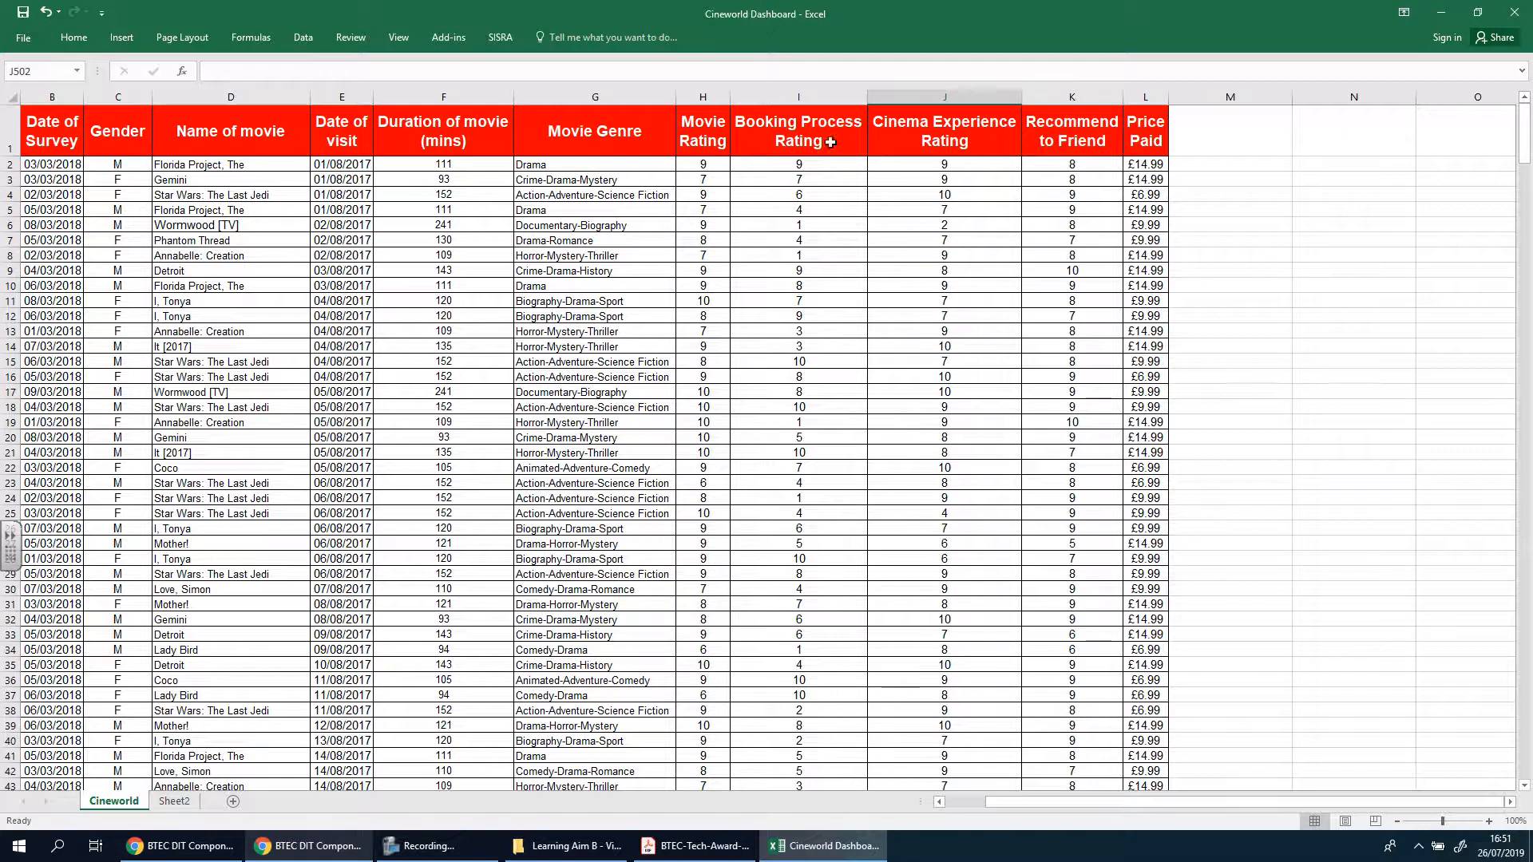
pyautogui.click(806, 131)
pyautogui.hotkey('ctrl', 'shift', 'Down')
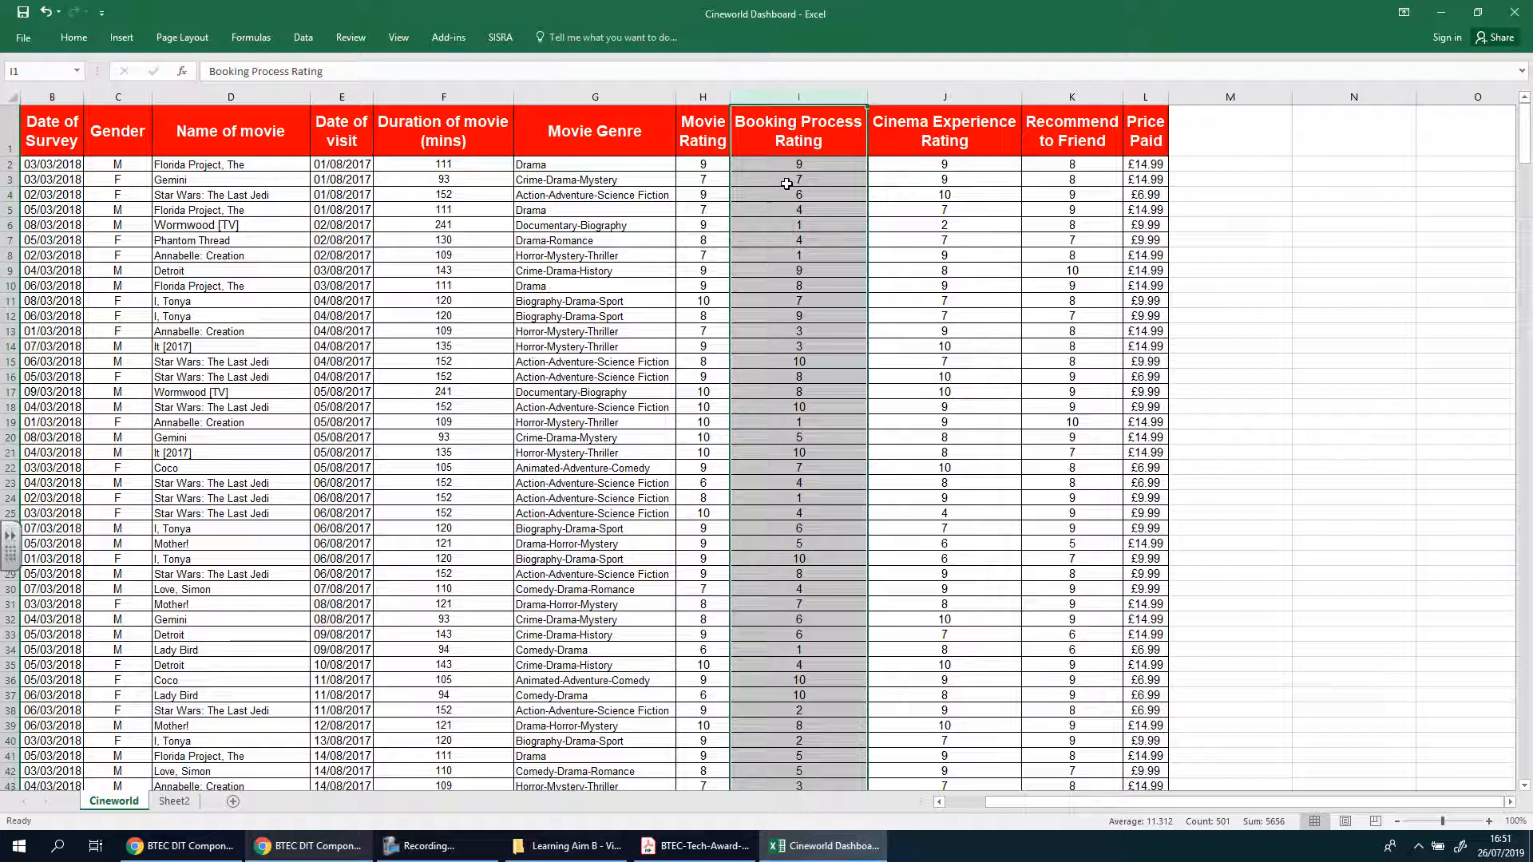
# Enter the label "Average Booking Score" in cell A2 of Sheet2
pyautogui.click(174, 801)
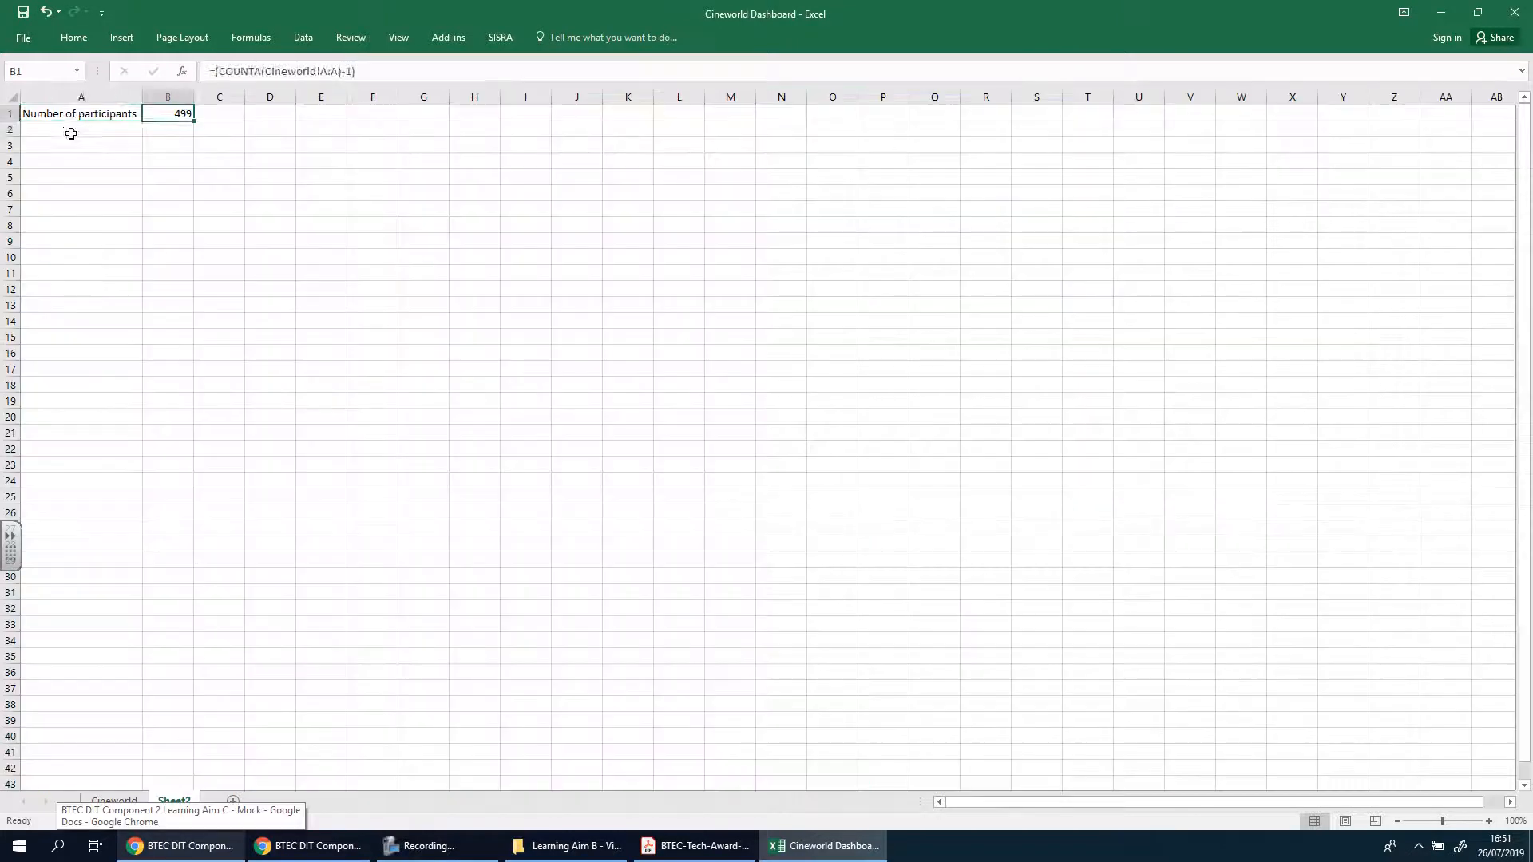
pyautogui.click(70, 130)
pyautogui.write('Average')
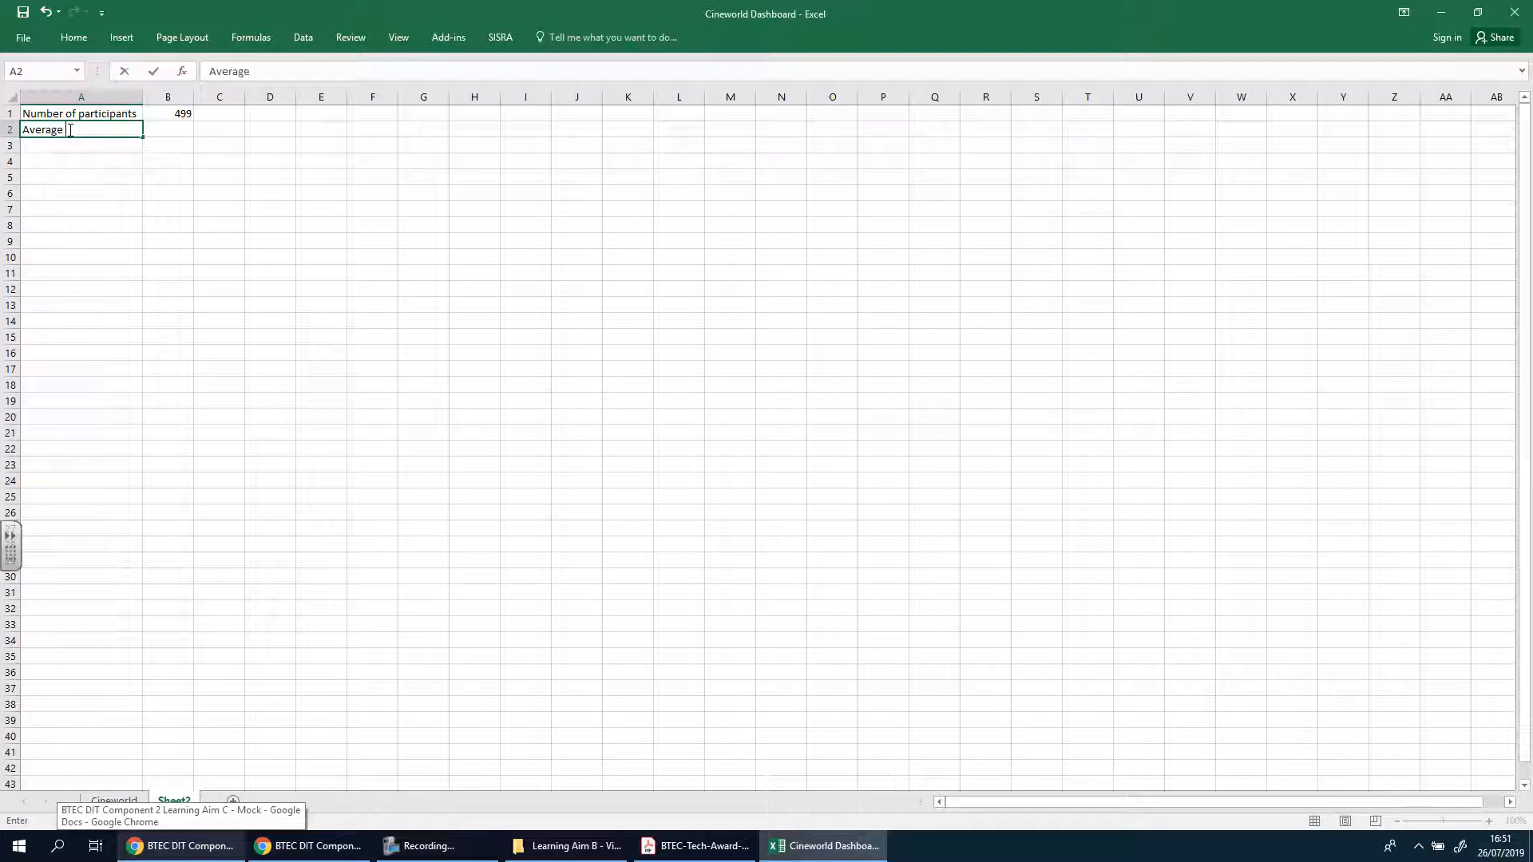
pyautogui.write(' Booking')
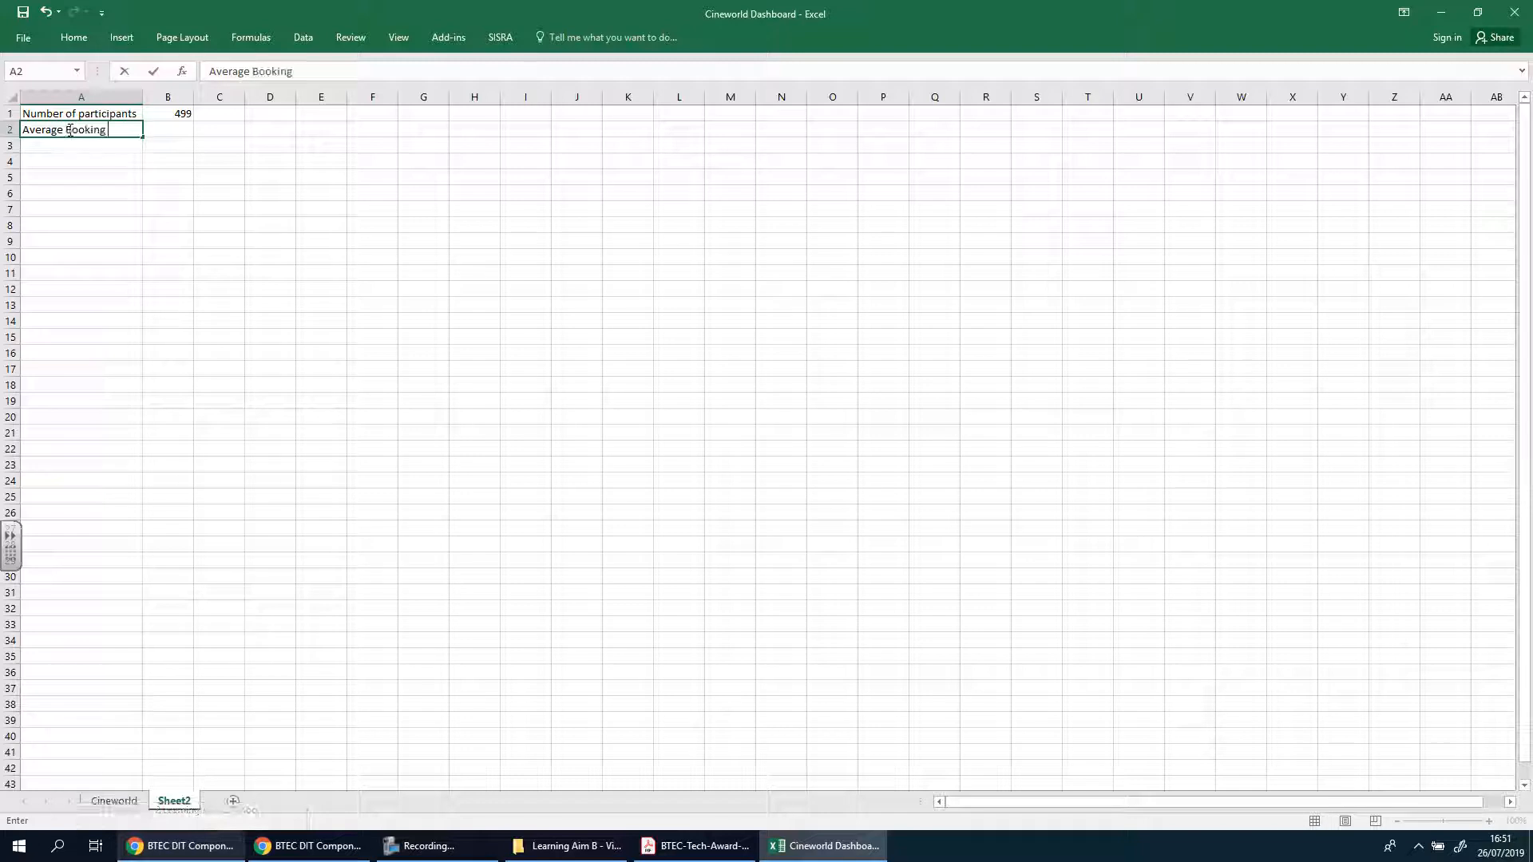
pyautogui.write(' Score')
# Begin a formula in B2 of Sheet2 that references the Booking Process Rating total in Cineworld cell I501
pyautogui.click(170, 130)
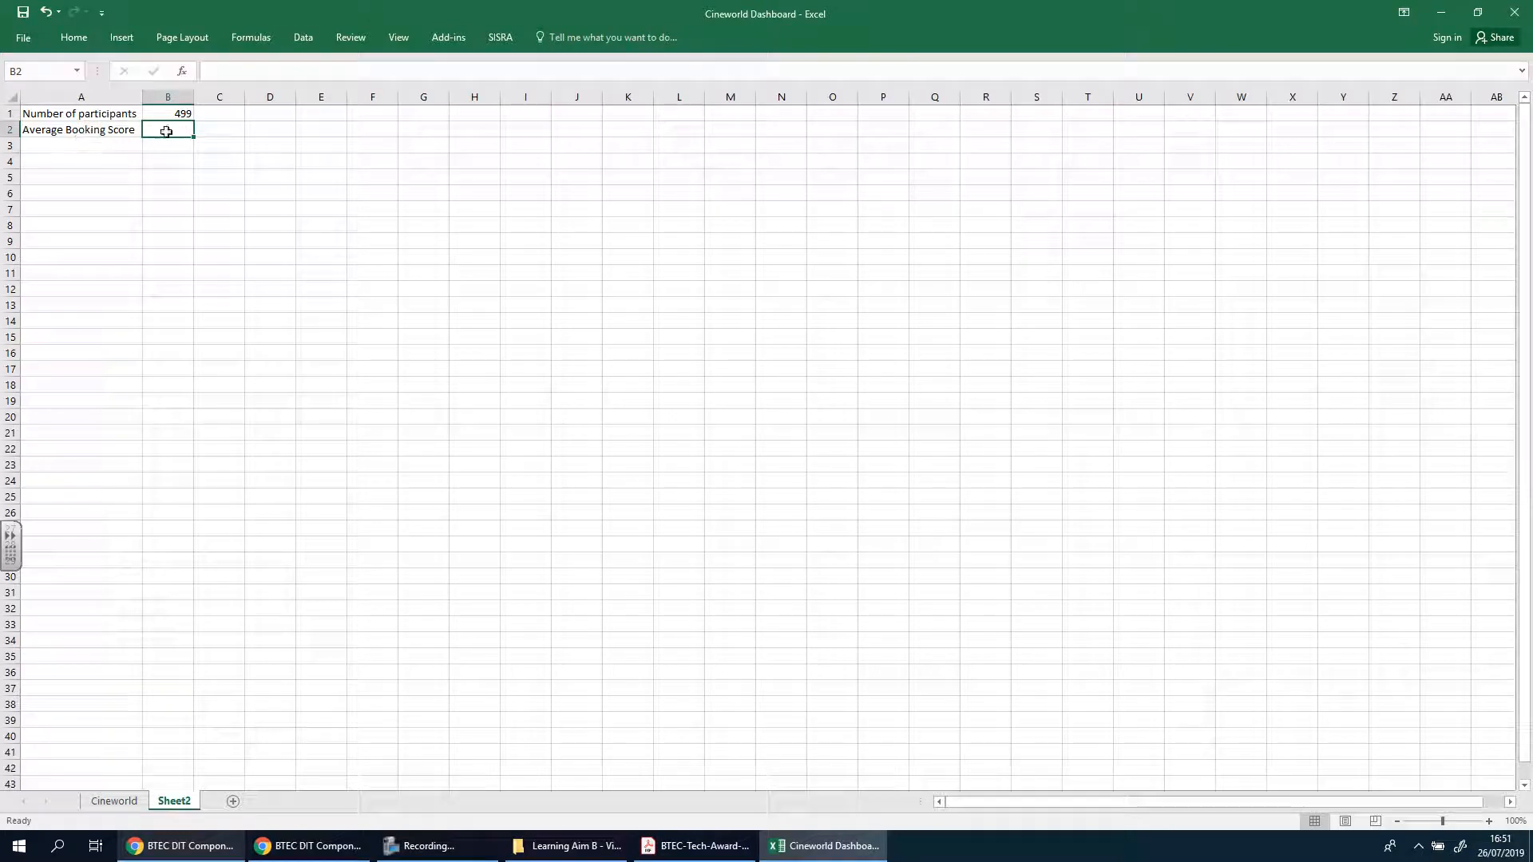
pyautogui.write('=')
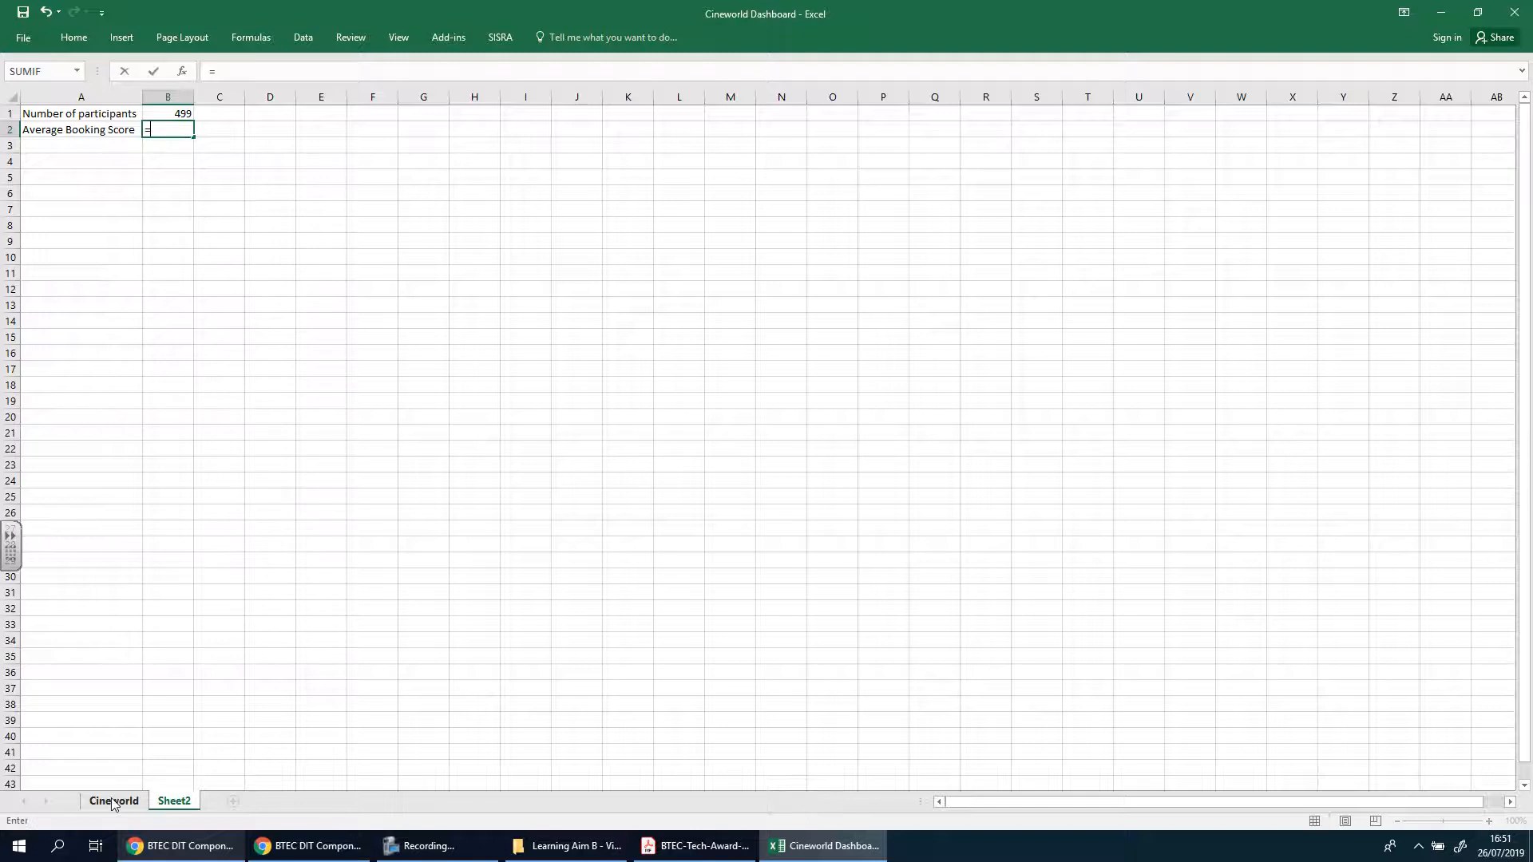
pyautogui.click(112, 802)
pyautogui.scroll(-5, 942, 547)
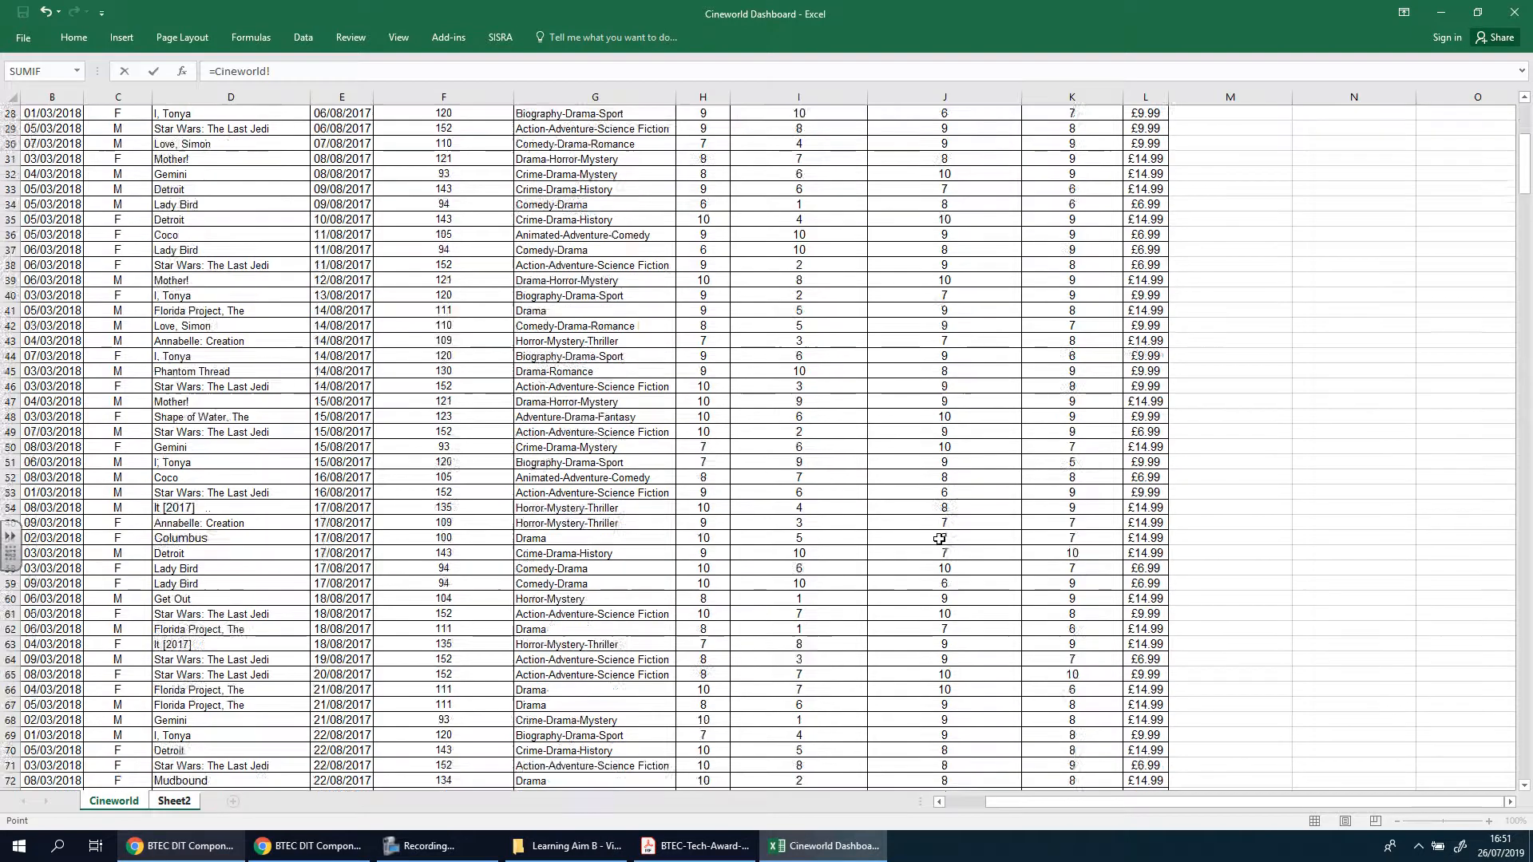
pyautogui.scroll(5, 934, 541)
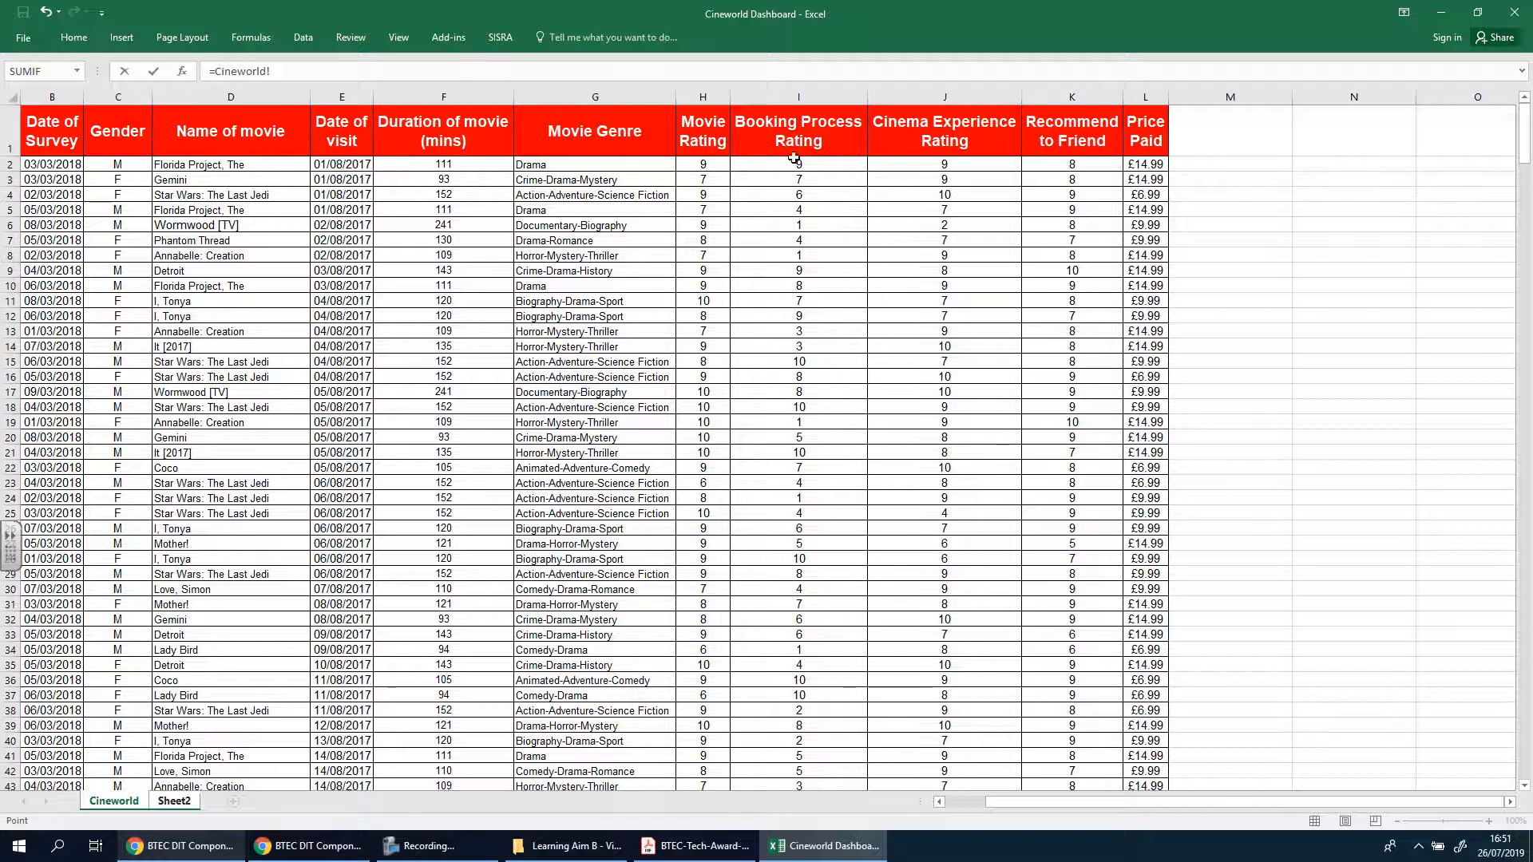
pyautogui.scroll(-17, 798, 532)
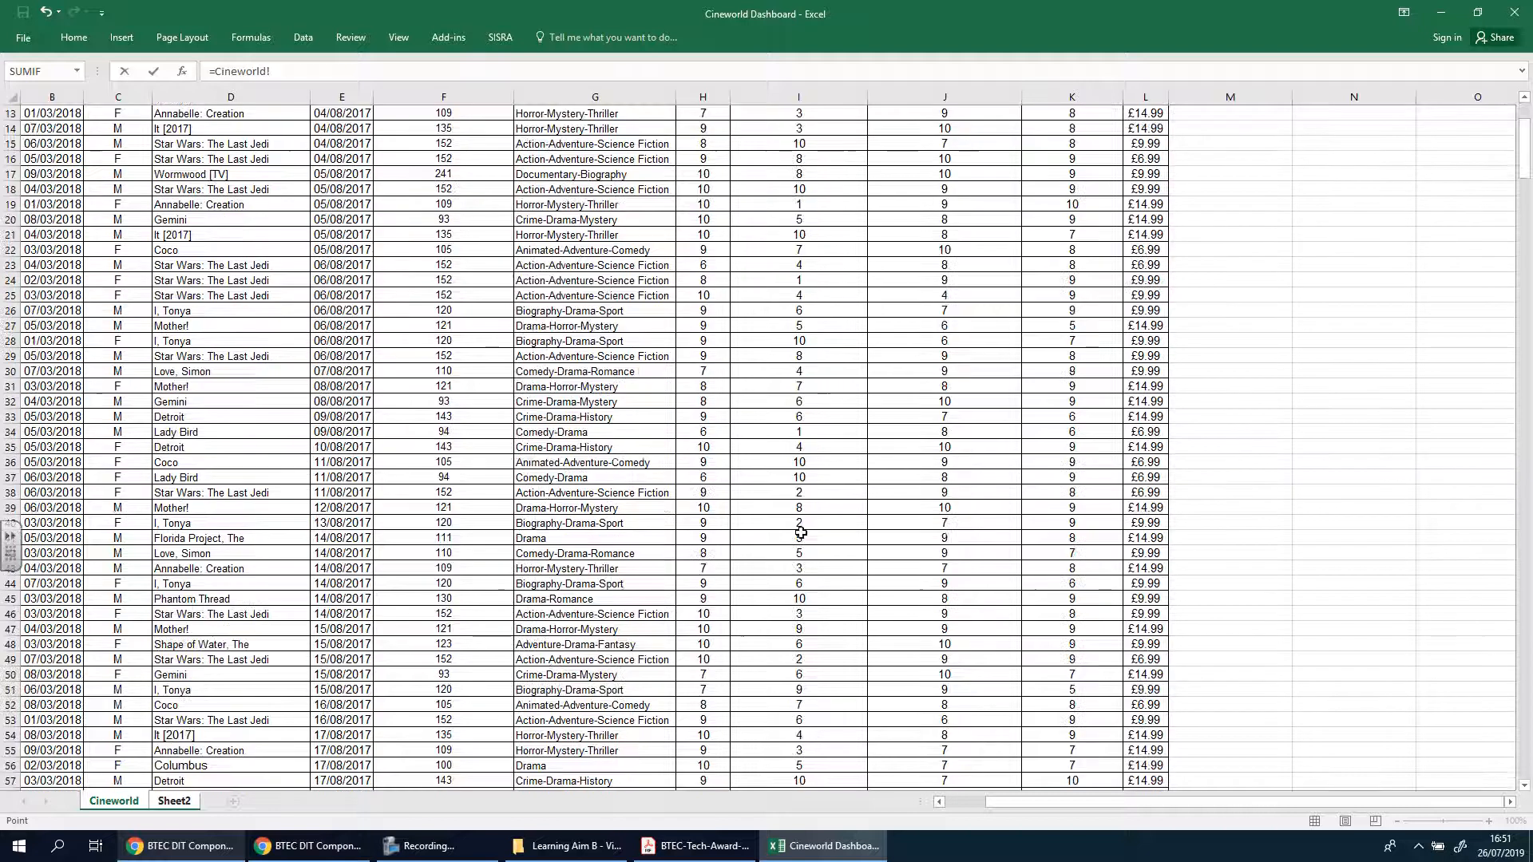
pyautogui.scroll(-20, 808, 532)
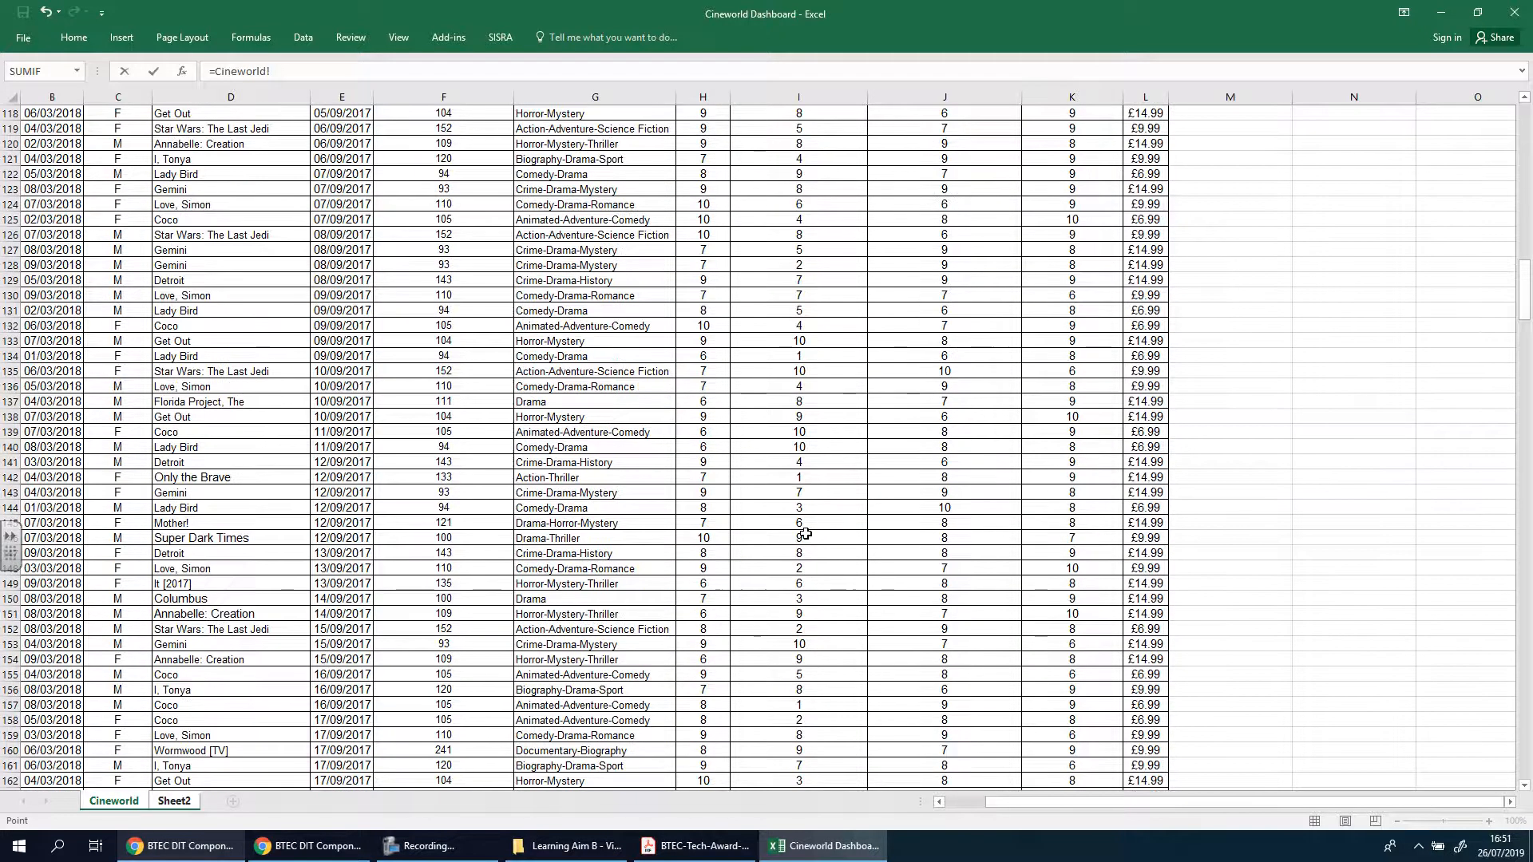
pyautogui.scroll(-20, 805, 533)
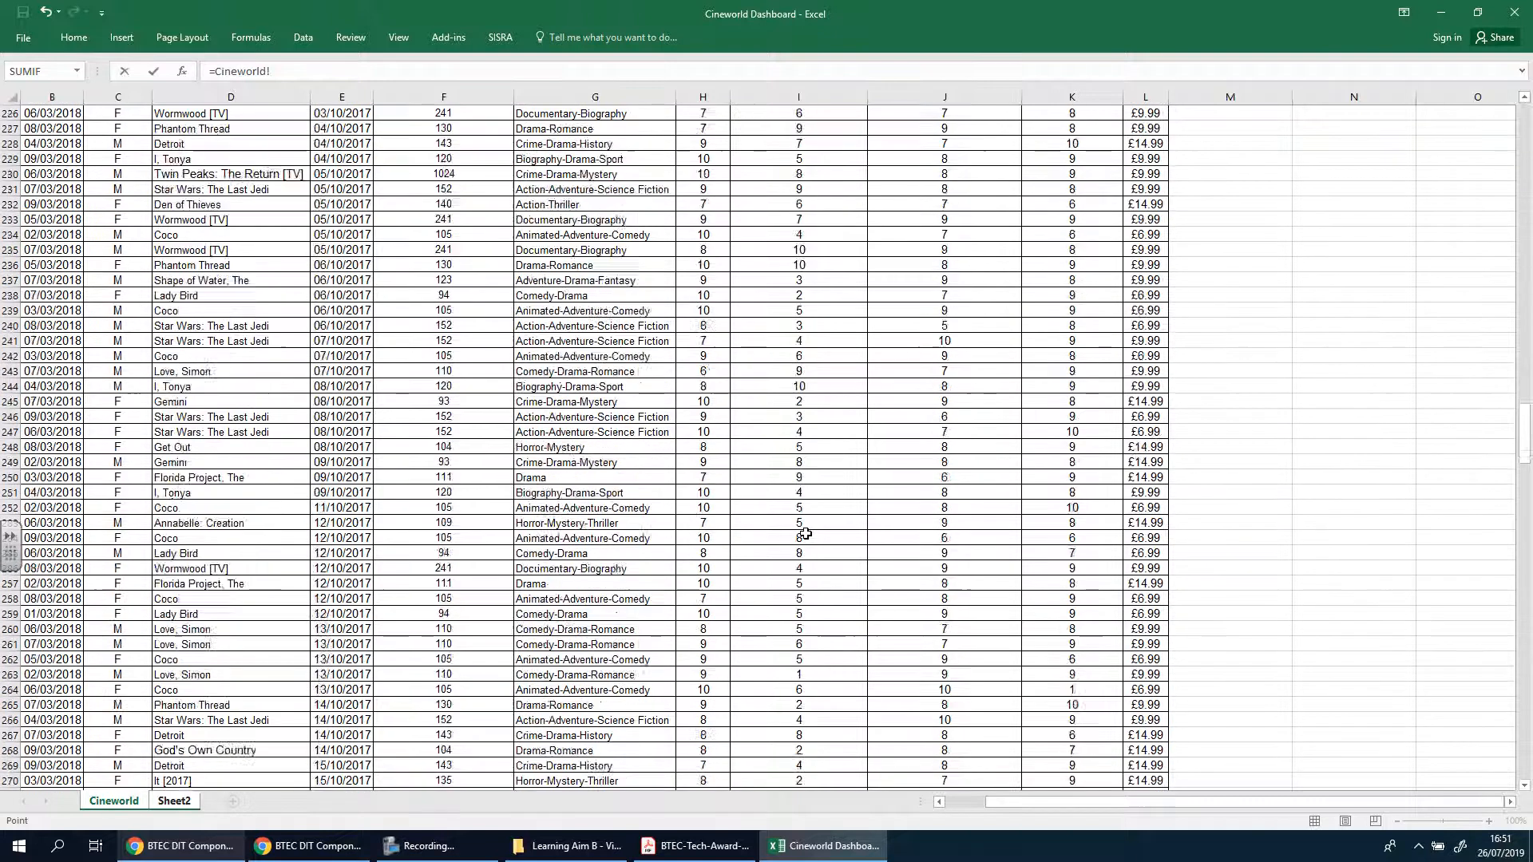
pyautogui.scroll(-20, 805, 533)
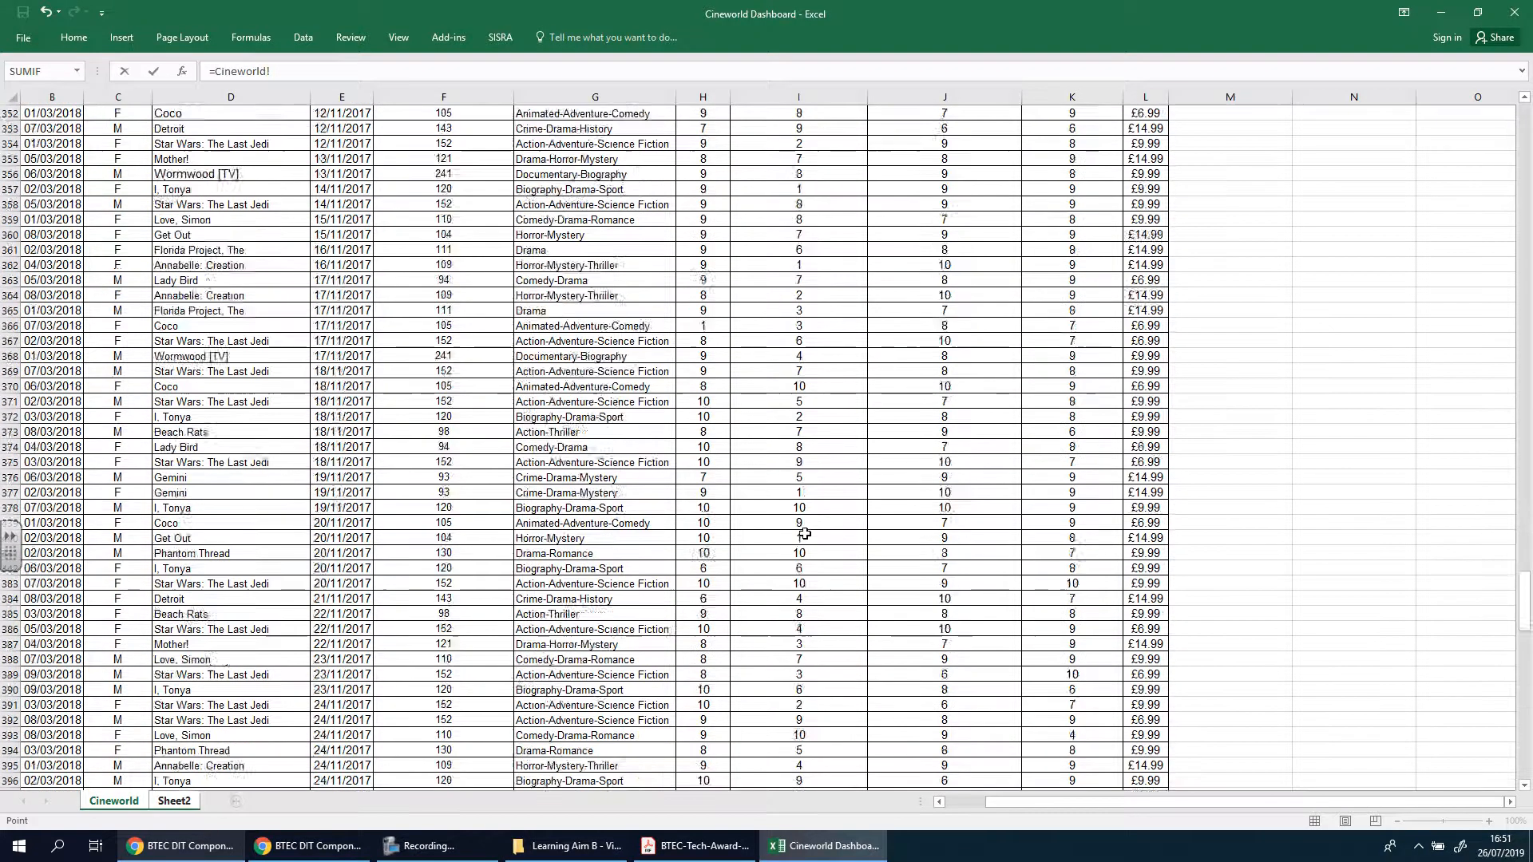
pyautogui.scroll(-20, 806, 533)
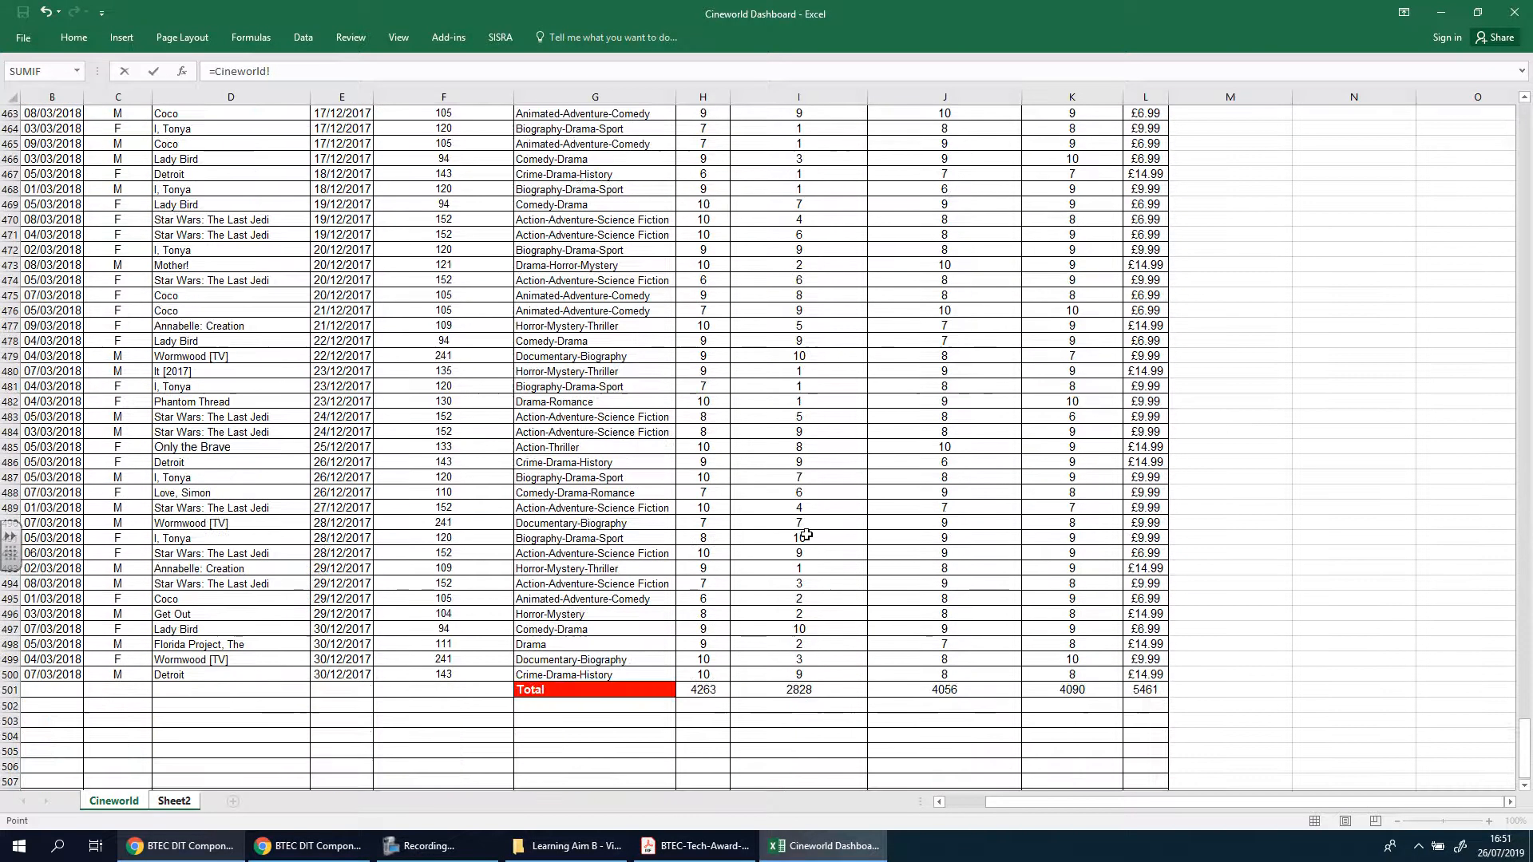
pyautogui.click(814, 419)
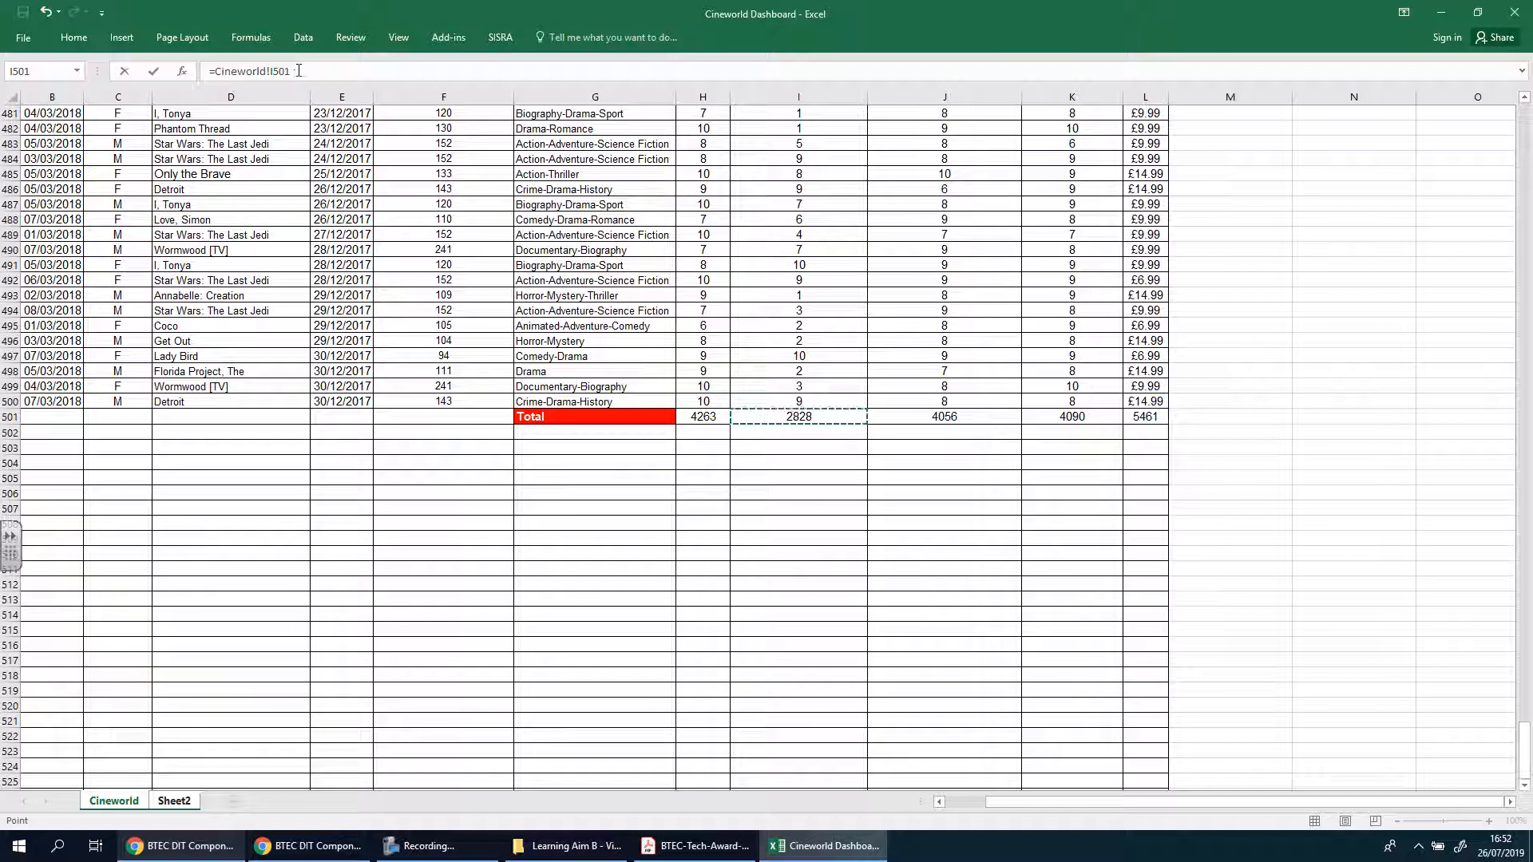
# Divide the referenced booking total by the number of participants, completing the formula in B2 as =Cineworld!I501/Sheet2!B1
pyautogui.write('/')
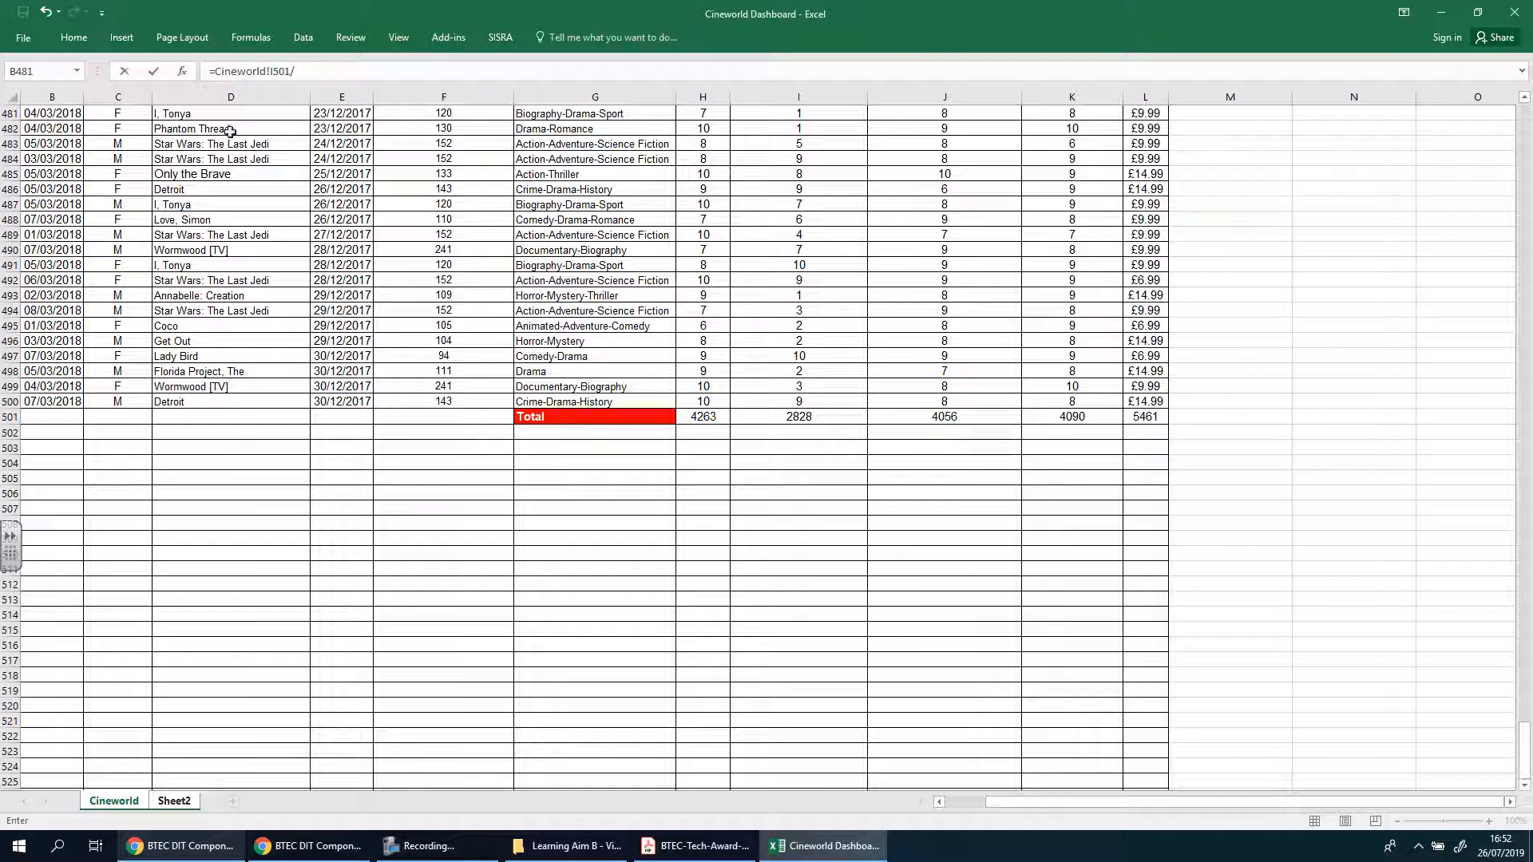
pyautogui.click(124, 807)
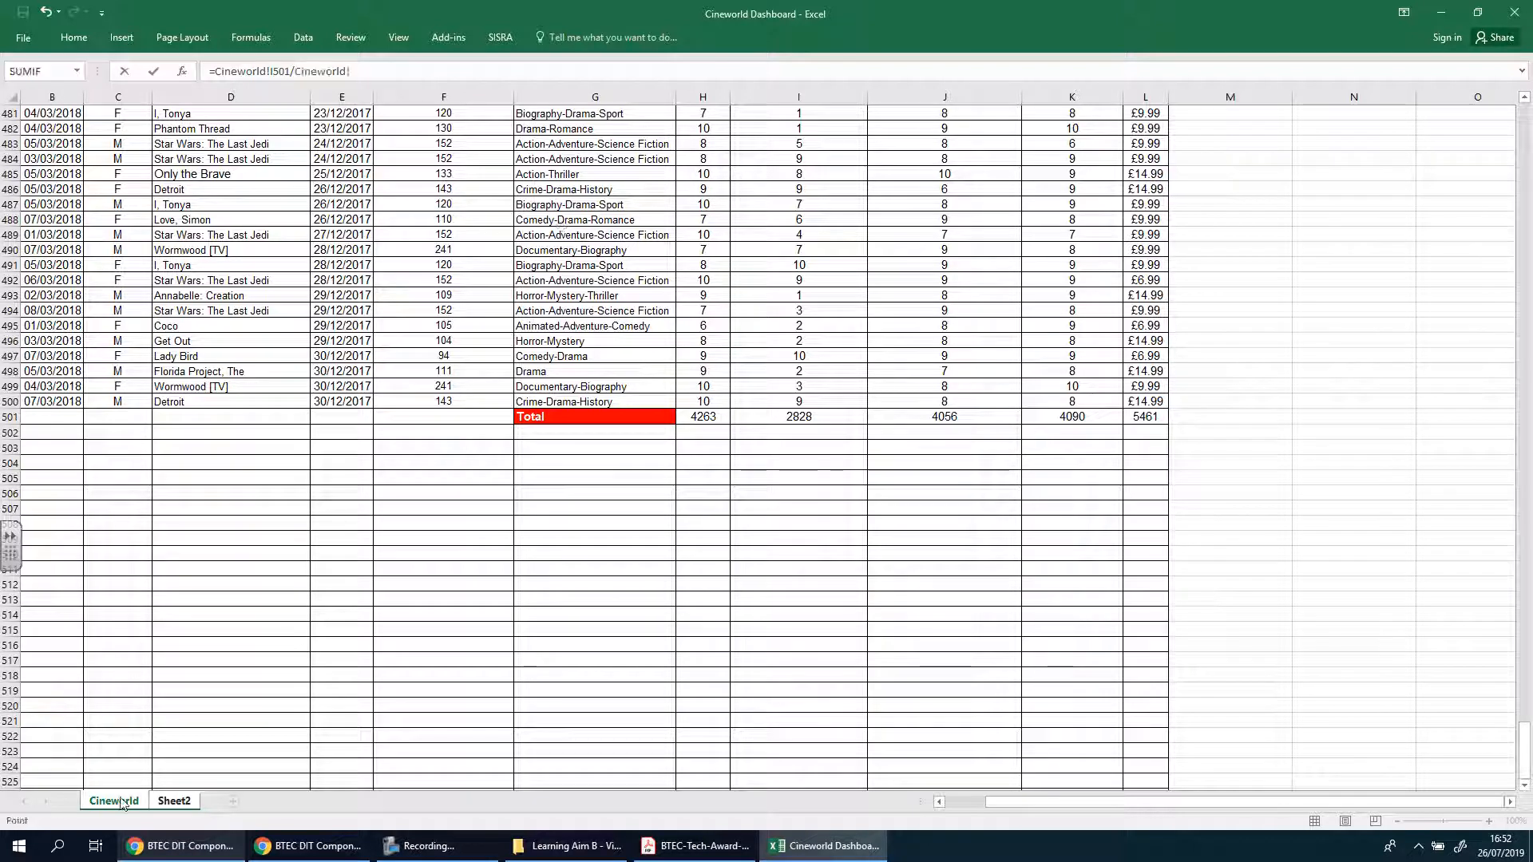
pyautogui.click(175, 801)
pyautogui.click(177, 113)
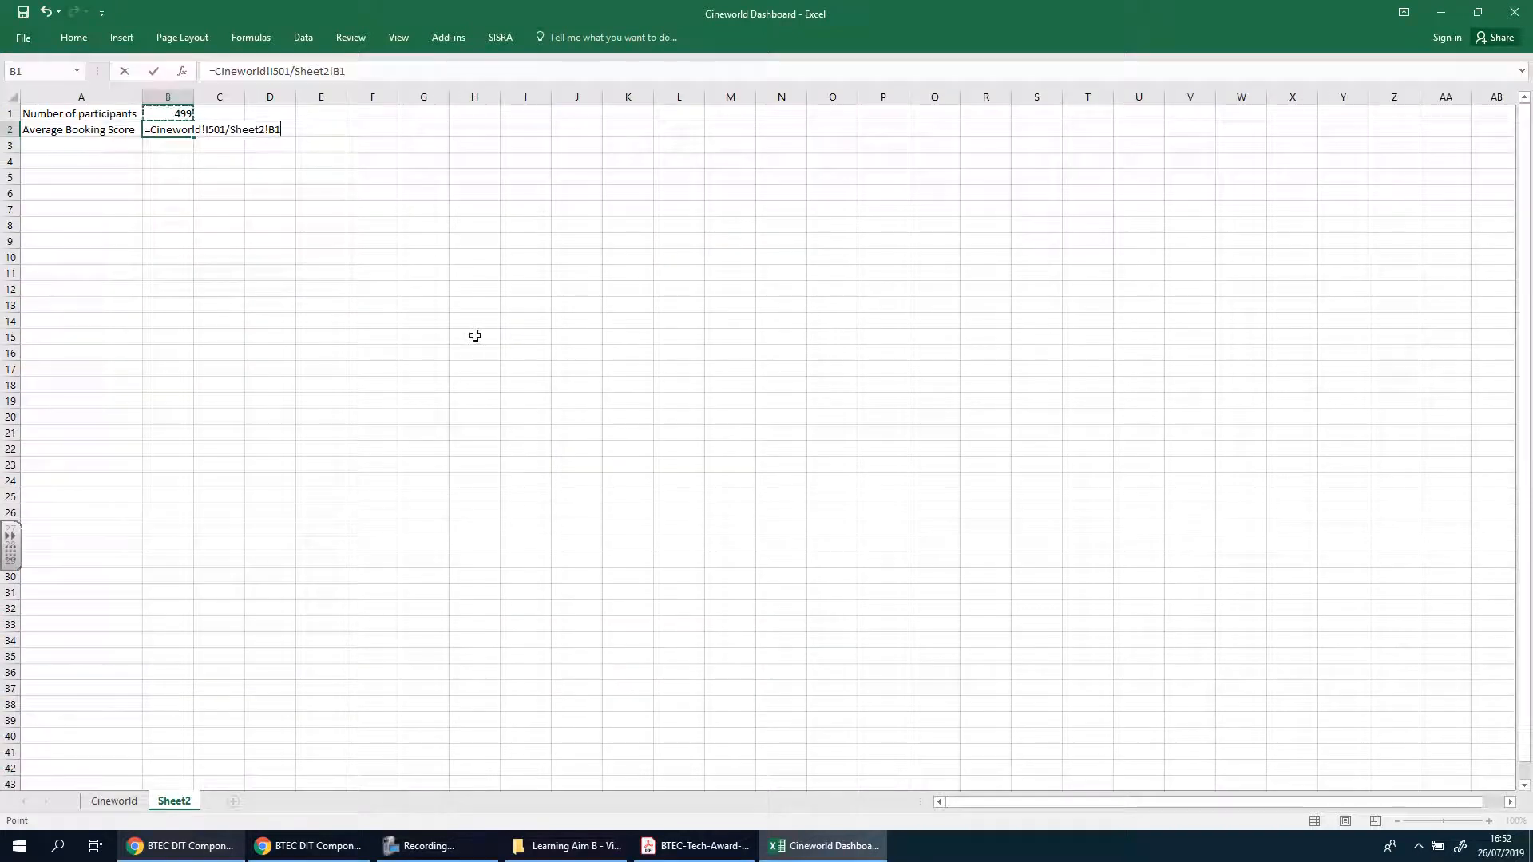
pyautogui.press('Return')
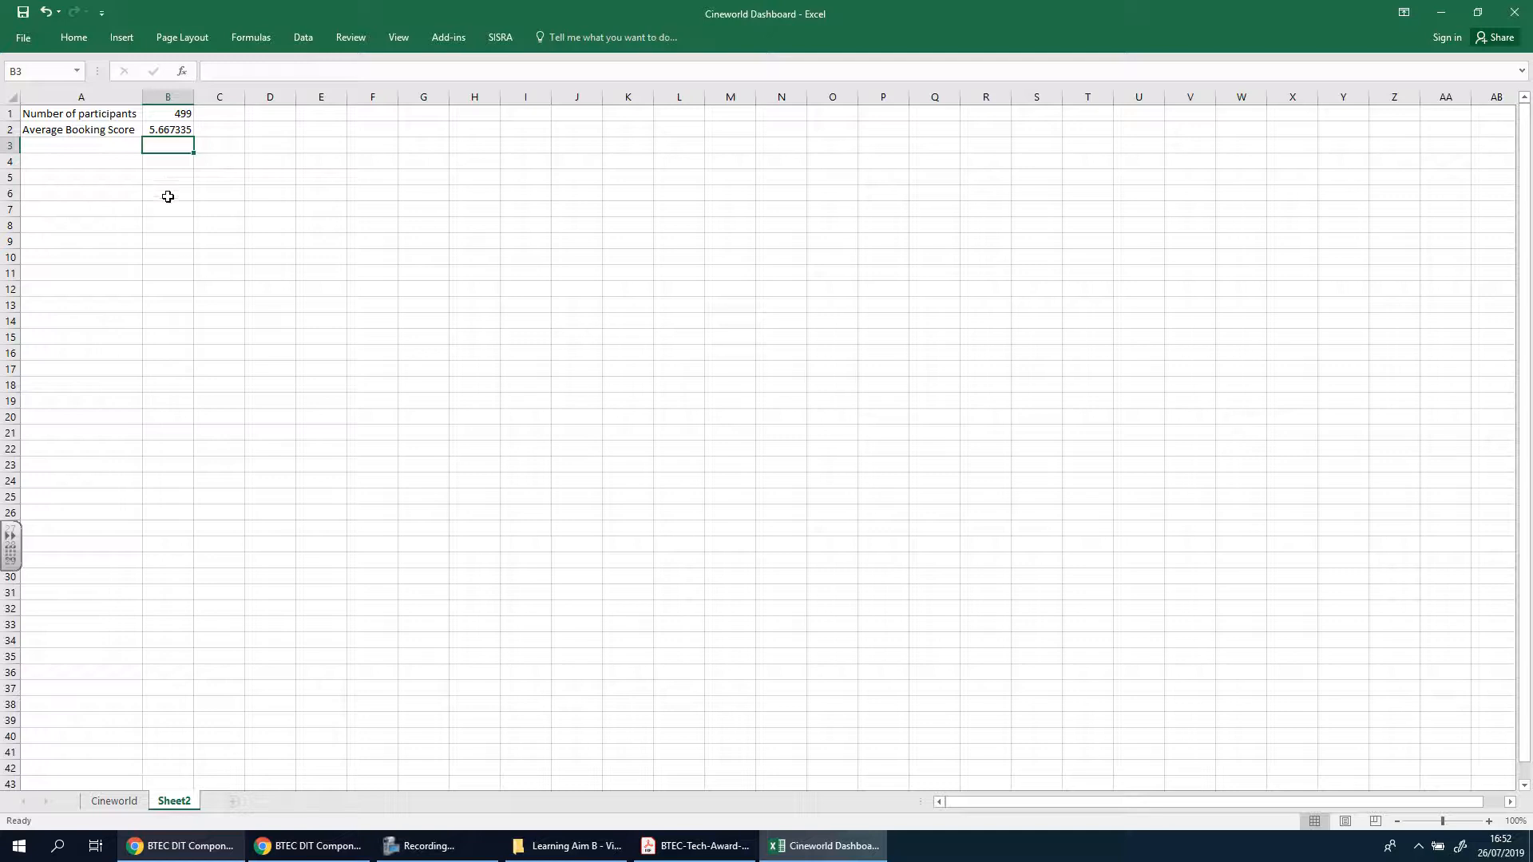
# Review the A2 label in Sheet2 and the column headings in row 1 of the Cineworld sheet
pyautogui.click(126, 129)
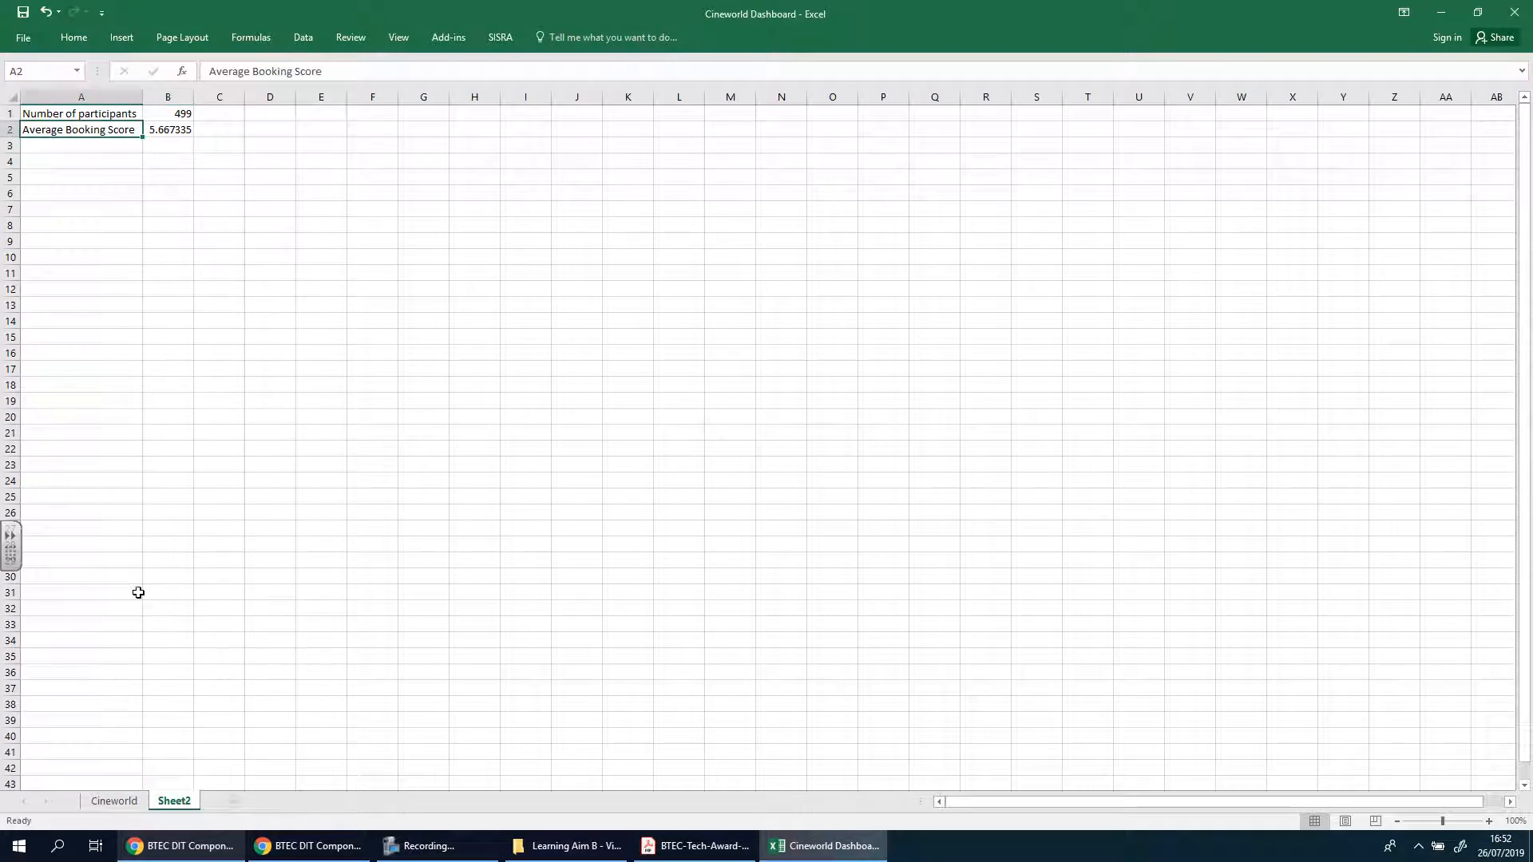
pyautogui.click(115, 801)
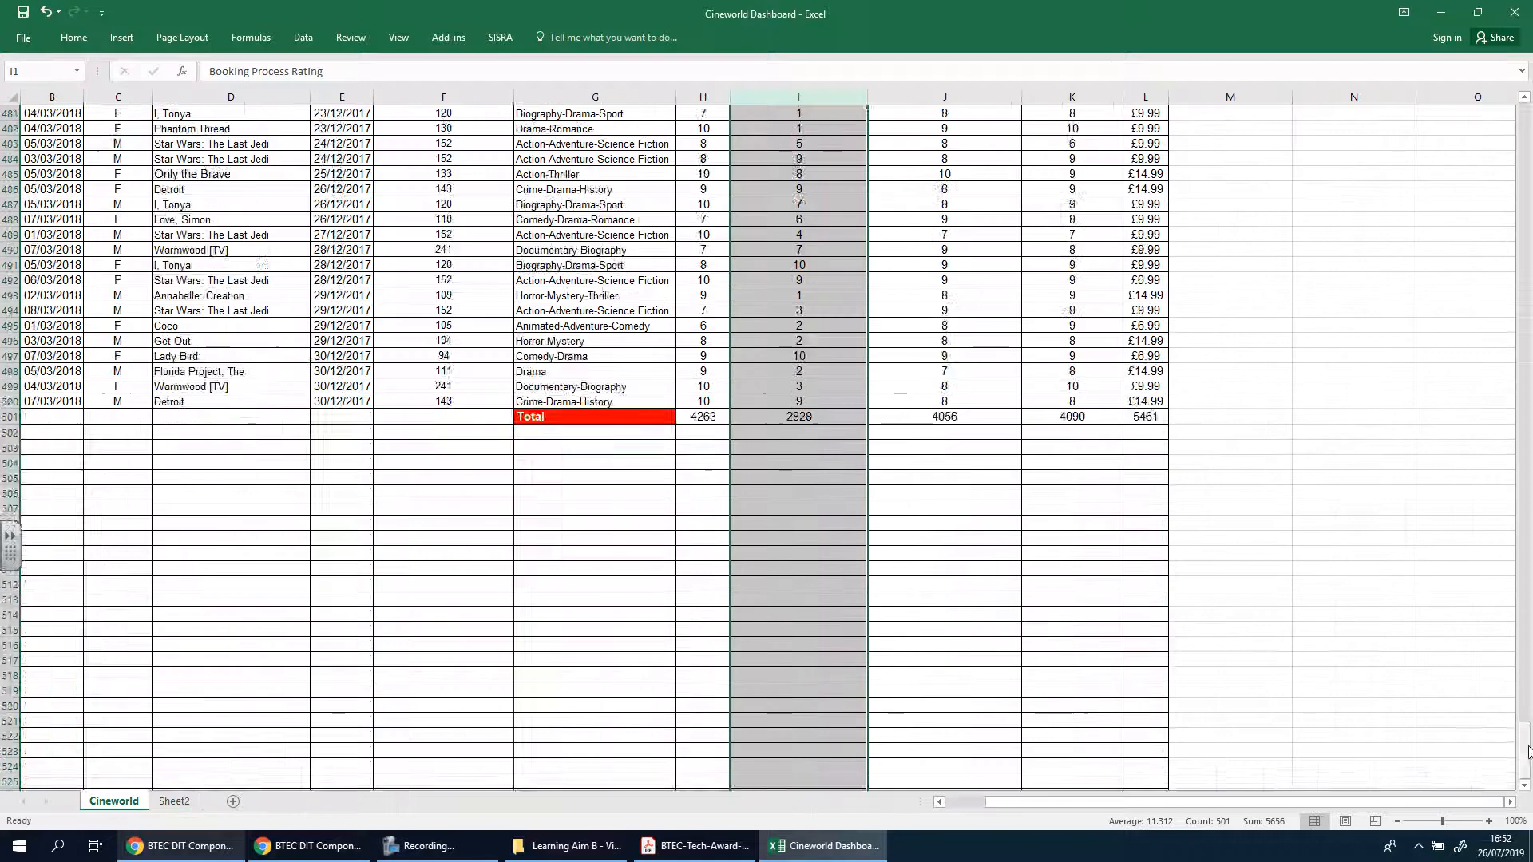
pyautogui.moveTo(1526, 752); pyautogui.dragTo(1527, 123)
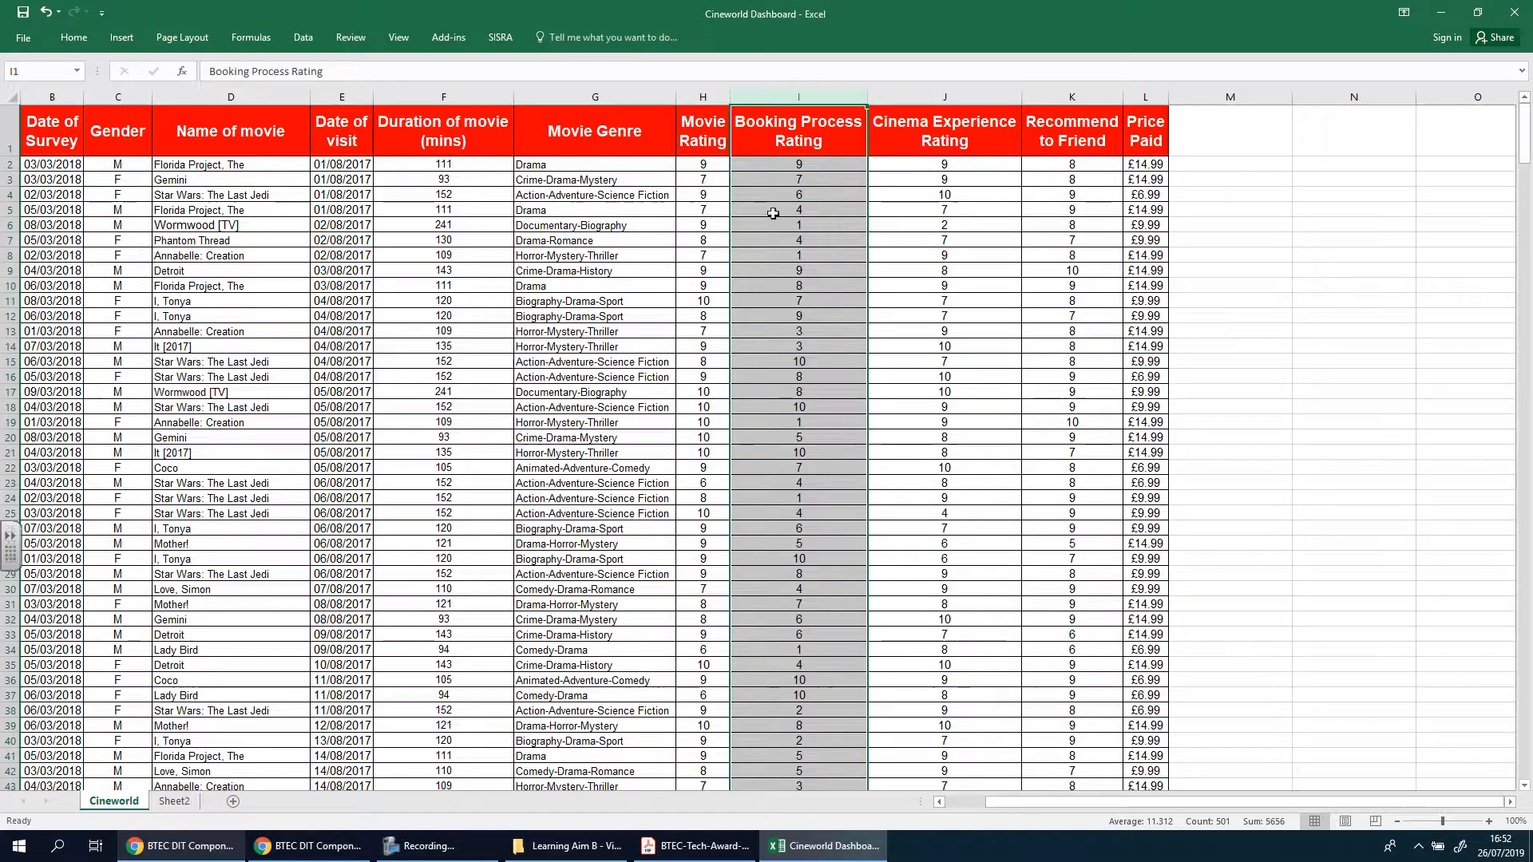
# Change the label in A2 of Sheet2 to "Average Booking Process Rating" and fit column A's width to it
pyautogui.click(174, 800)
pyautogui.doubleClick(108, 127)
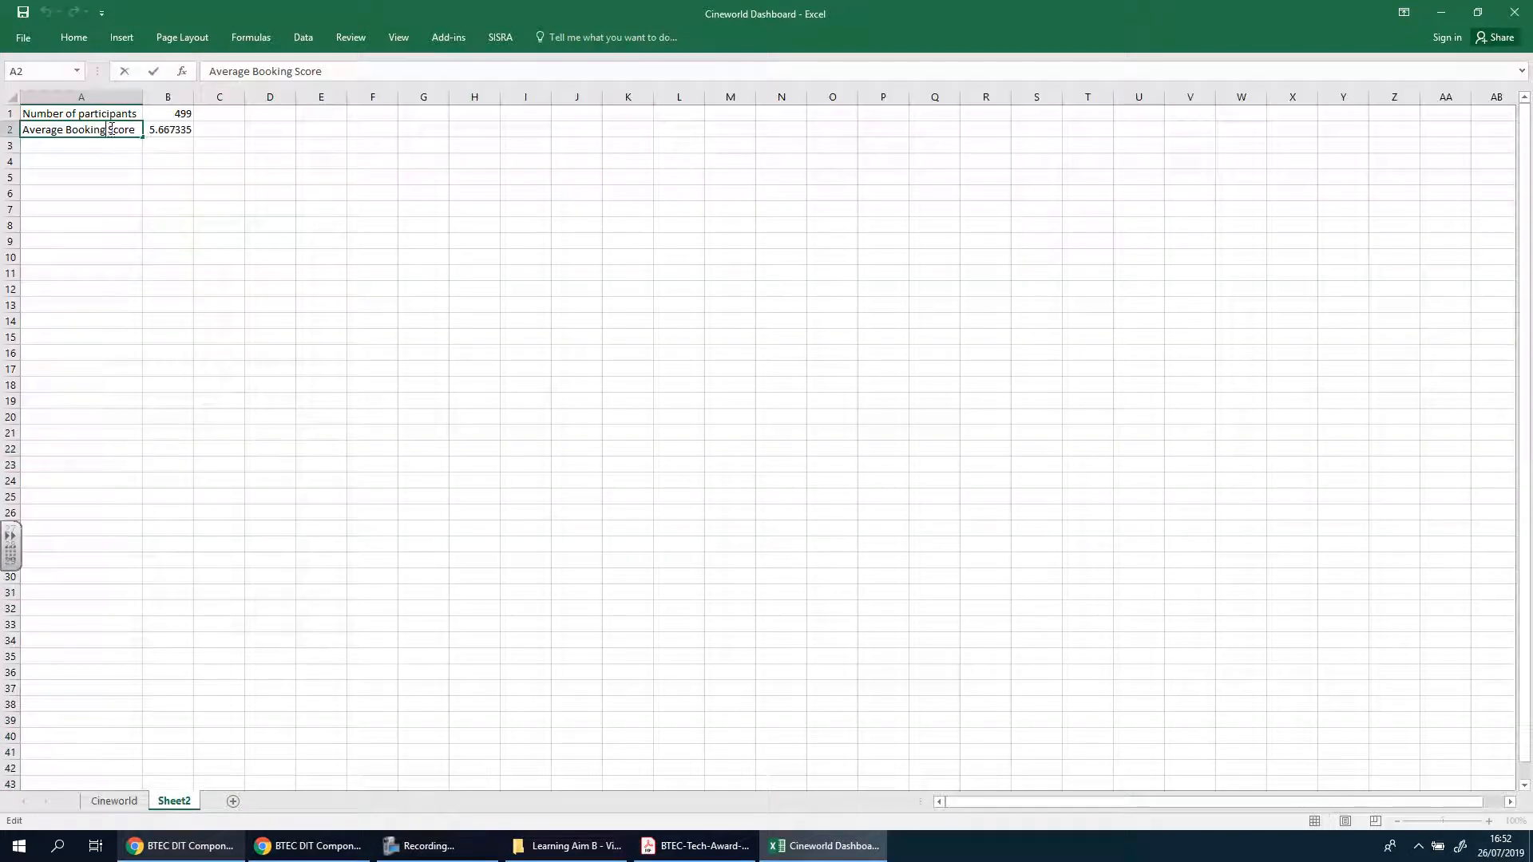
pyautogui.doubleClick(117, 129)
pyautogui.write('Process Rating')
pyautogui.press('Return')
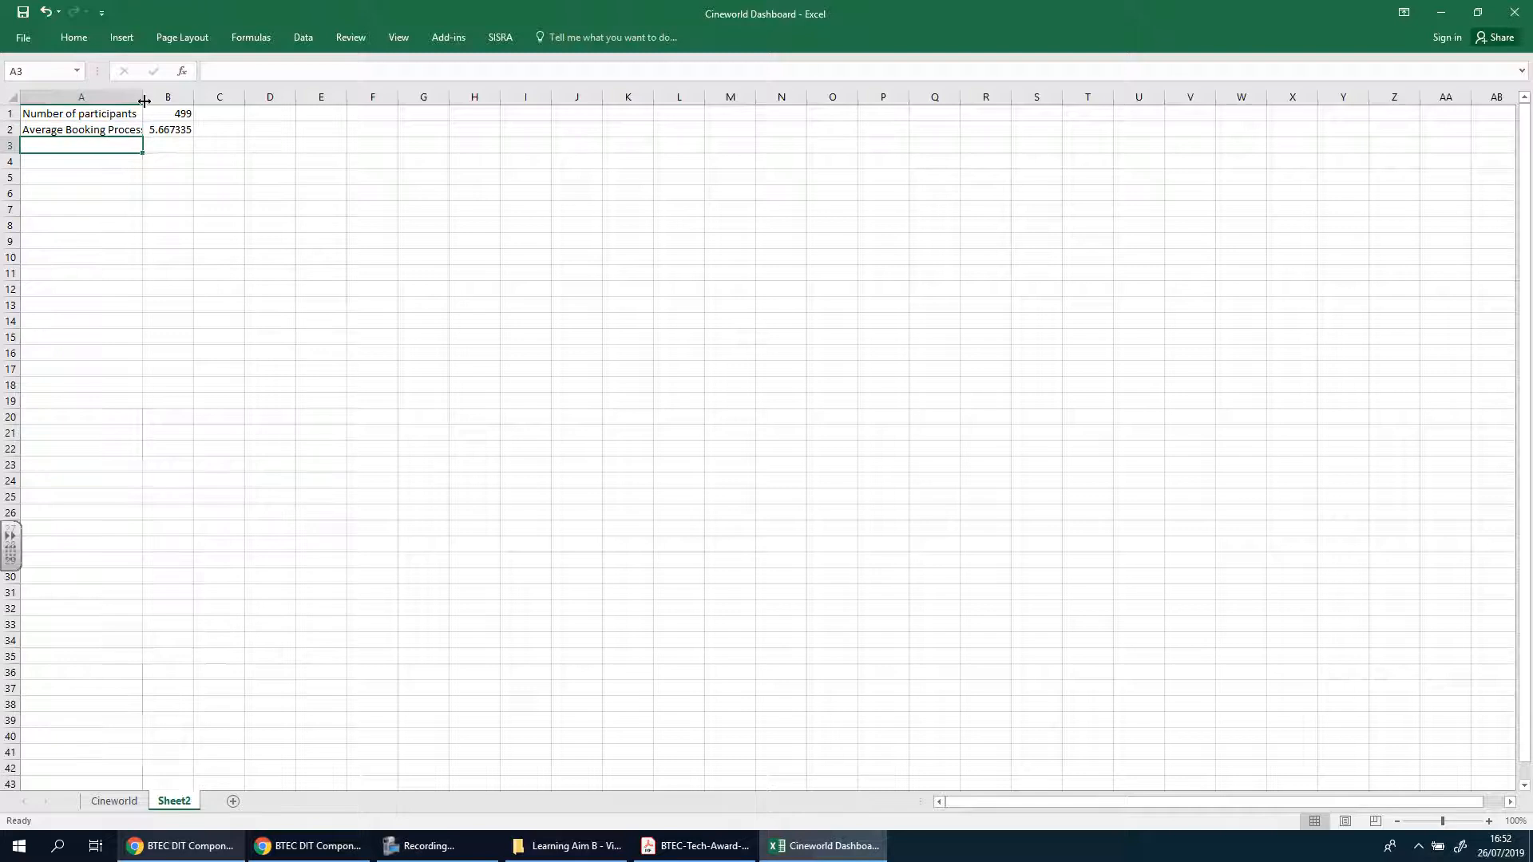
pyautogui.doubleClick(142, 96)
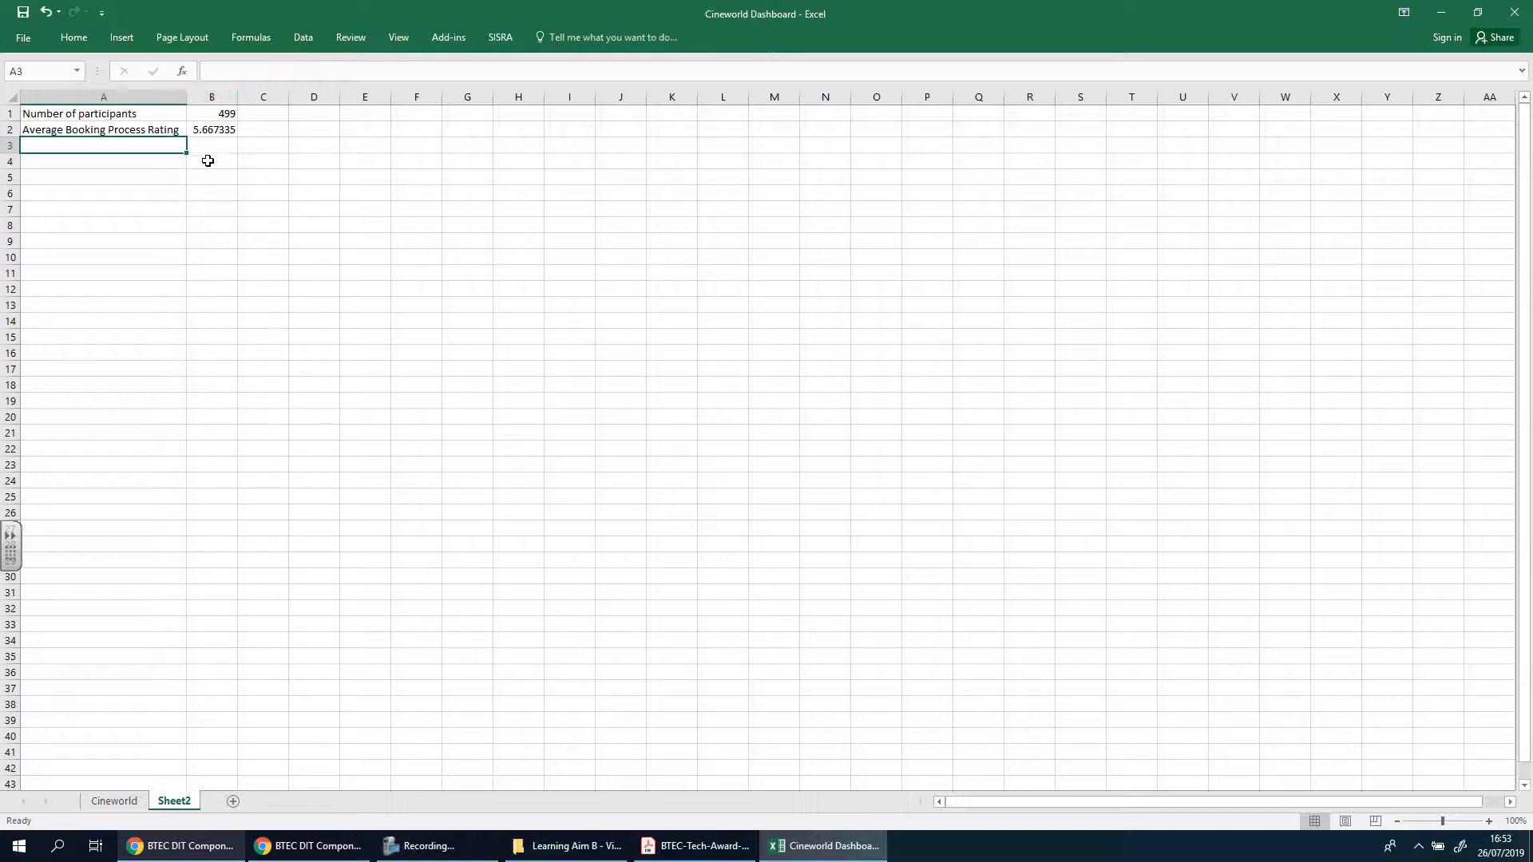
# Review the formula in B2 of Sheet2 and the Cinema Experience Rating and Recommend to Friend headings in the Cineworld sheet
pyautogui.click(213, 130)
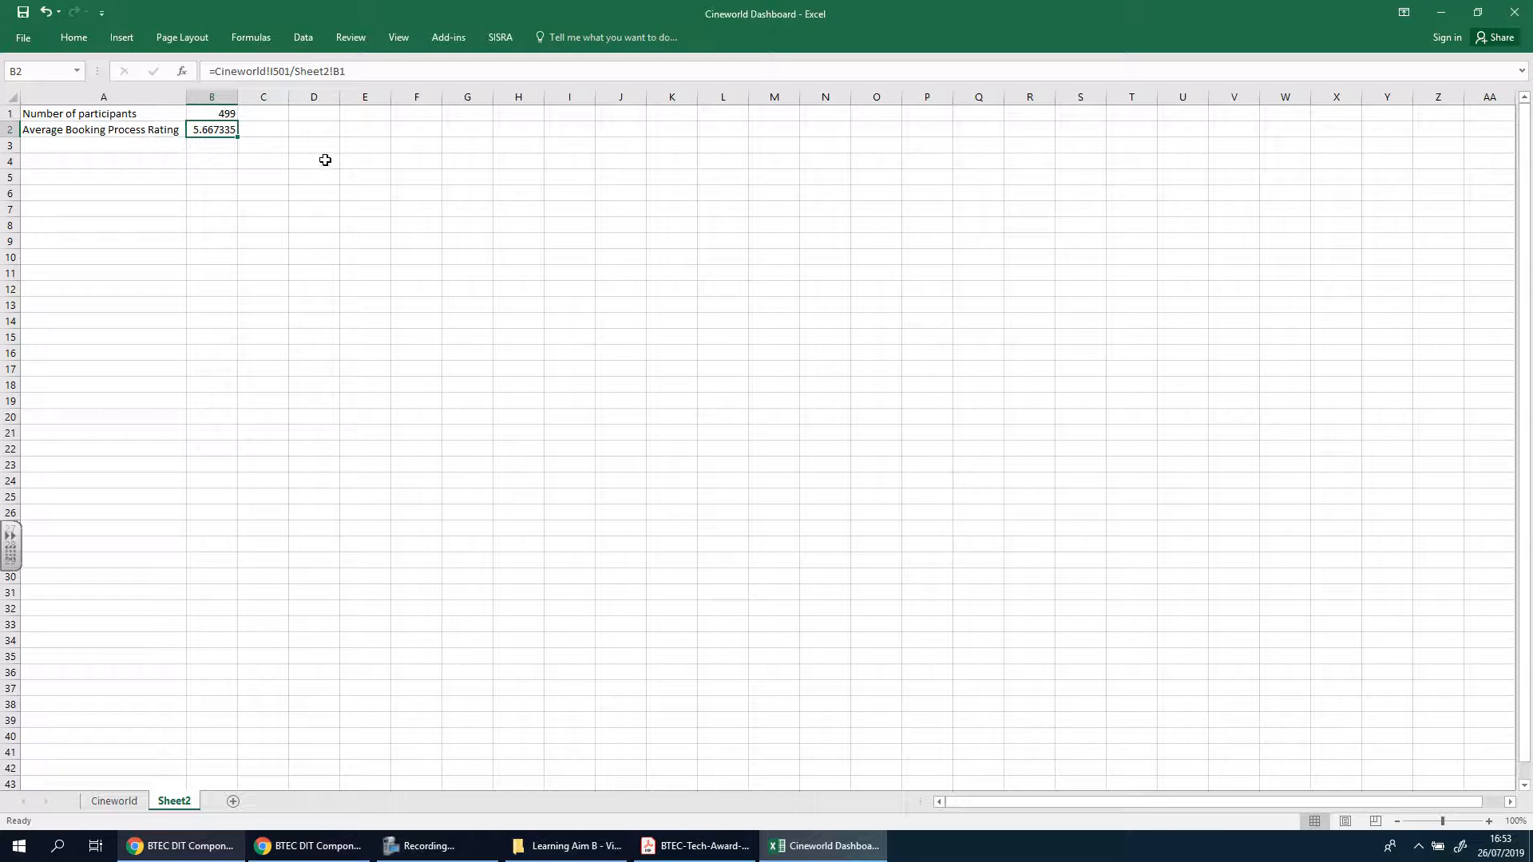
pyautogui.press('Down')
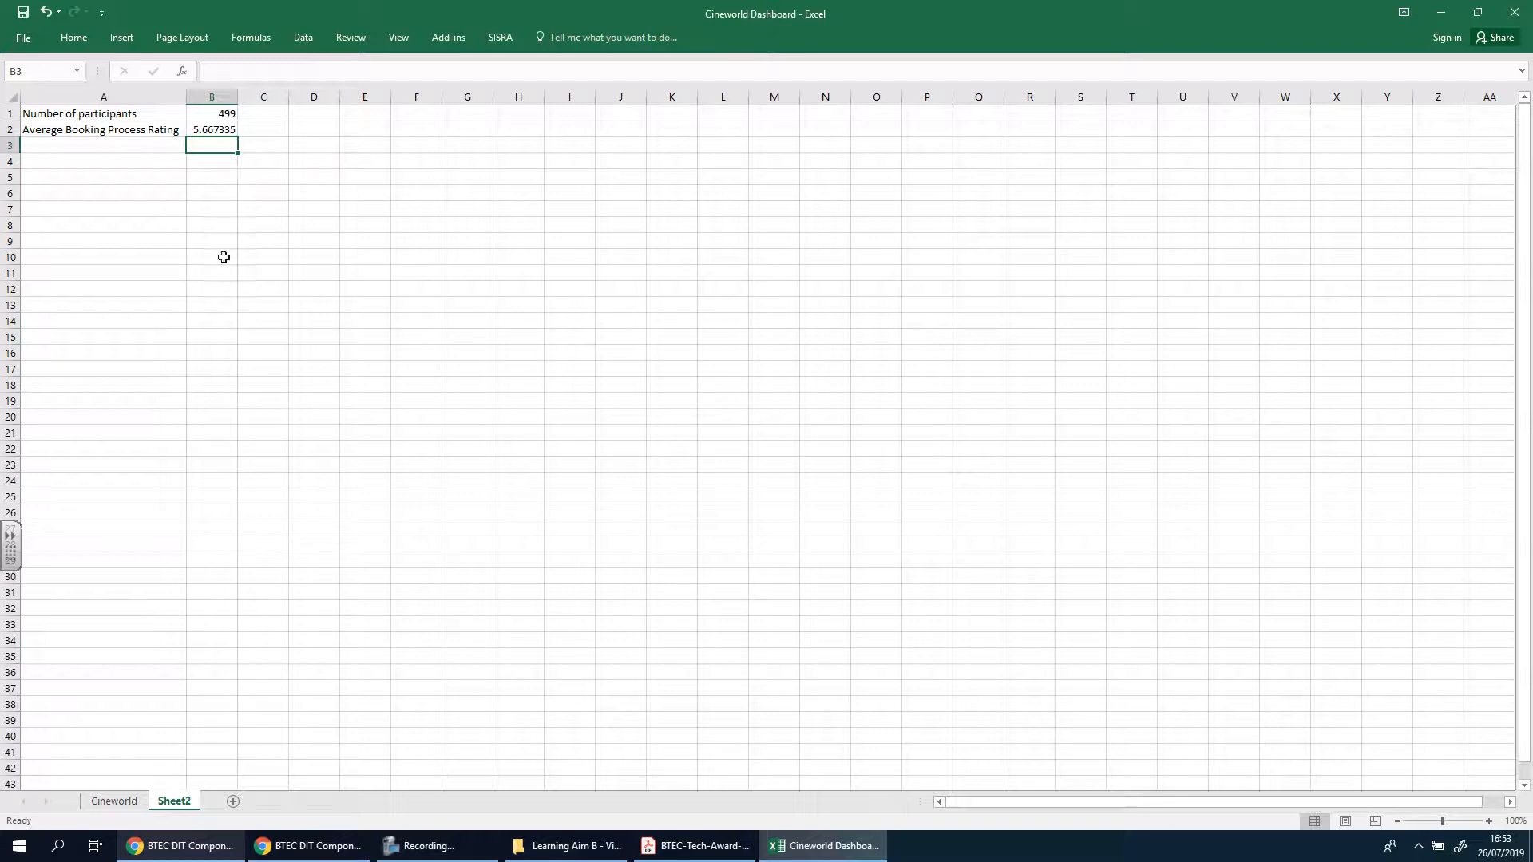
pyautogui.click(214, 130)
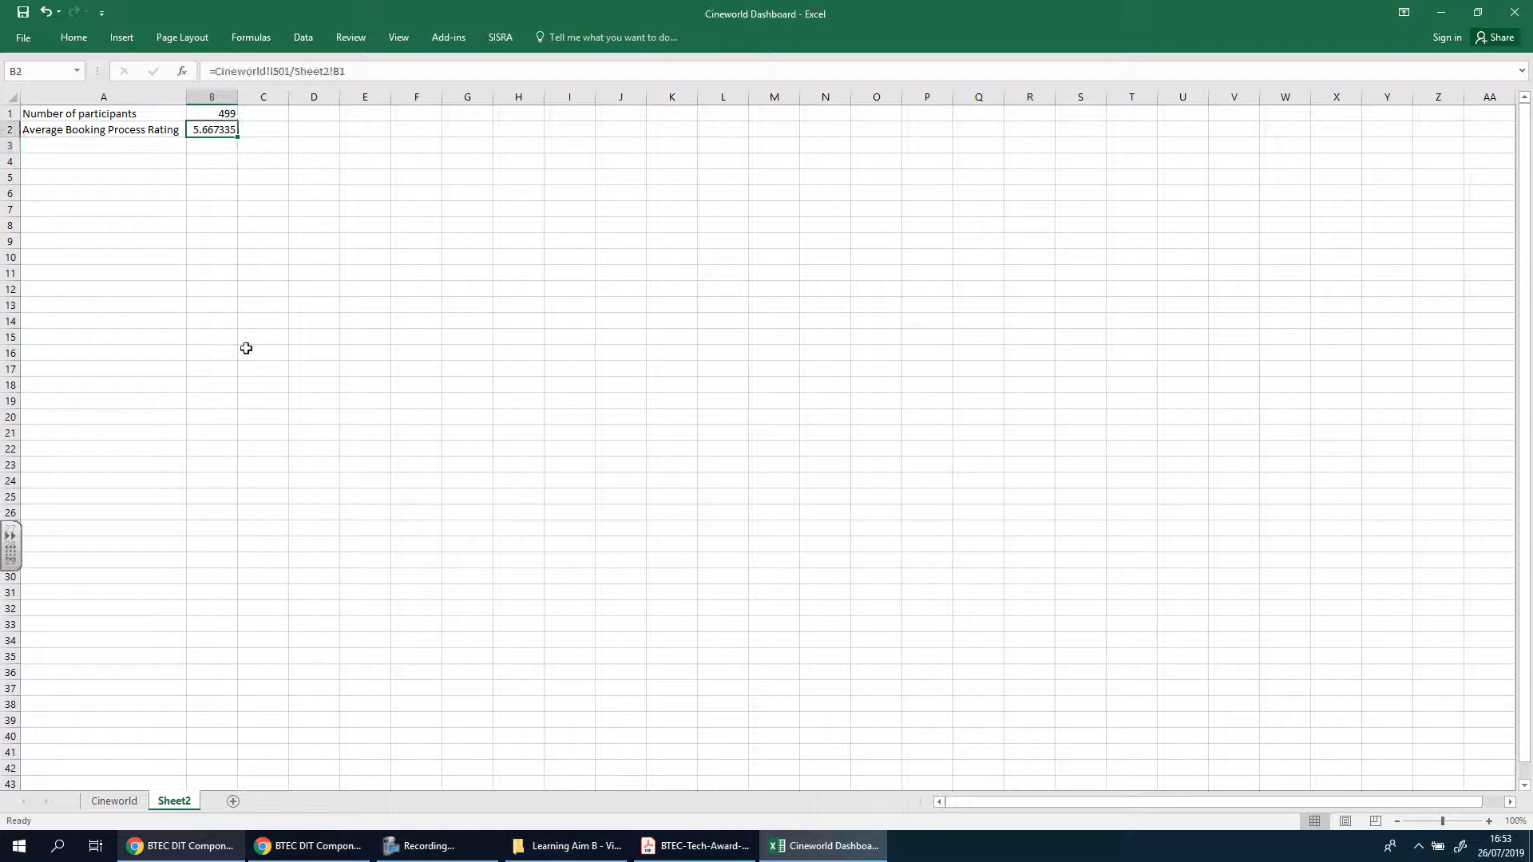
pyautogui.click(120, 802)
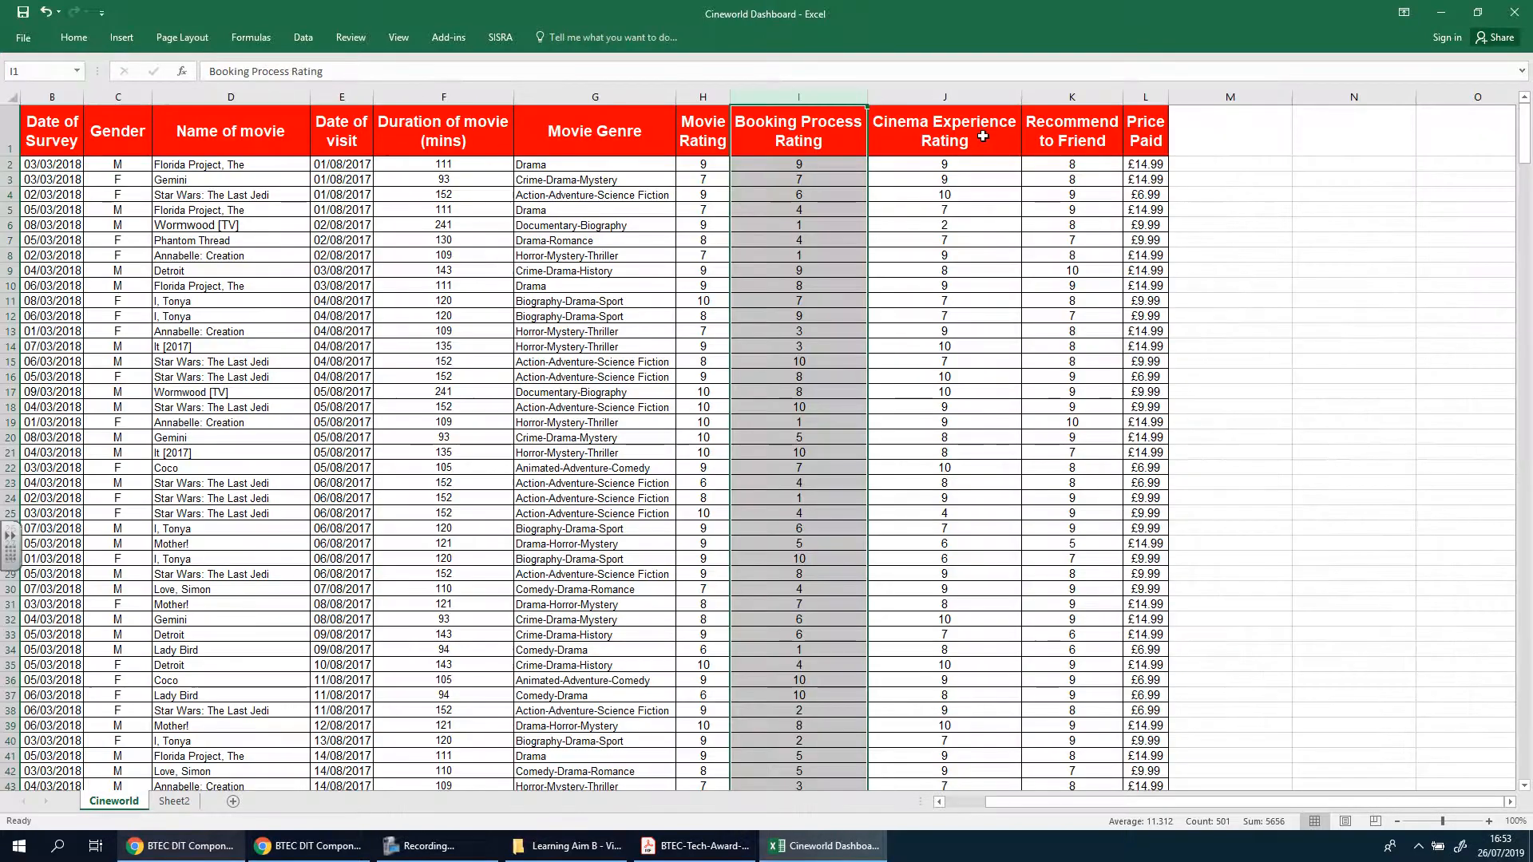
pyautogui.click(983, 136)
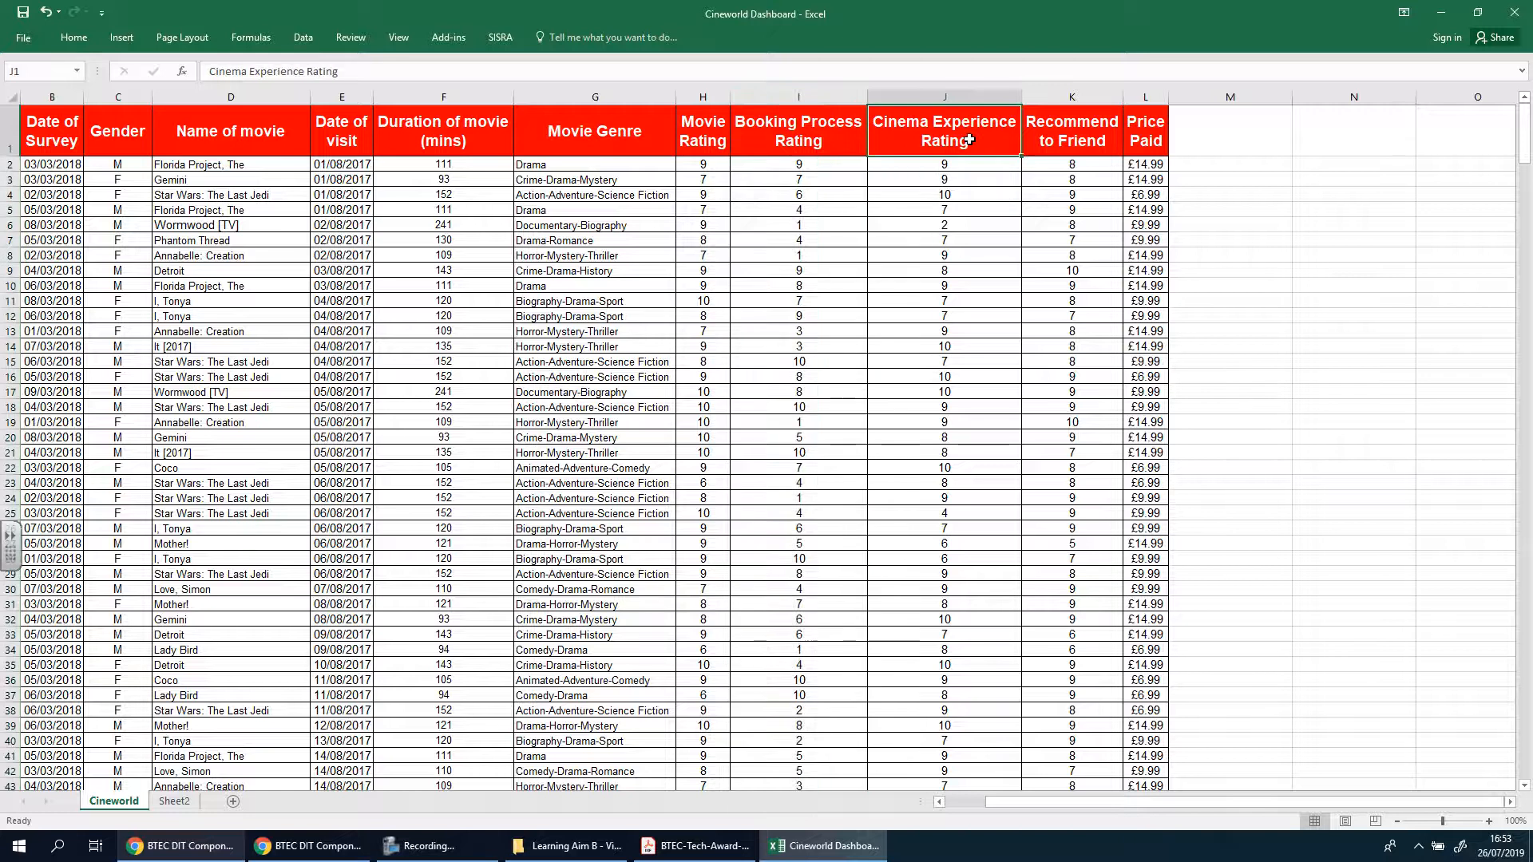
pyautogui.click(1065, 132)
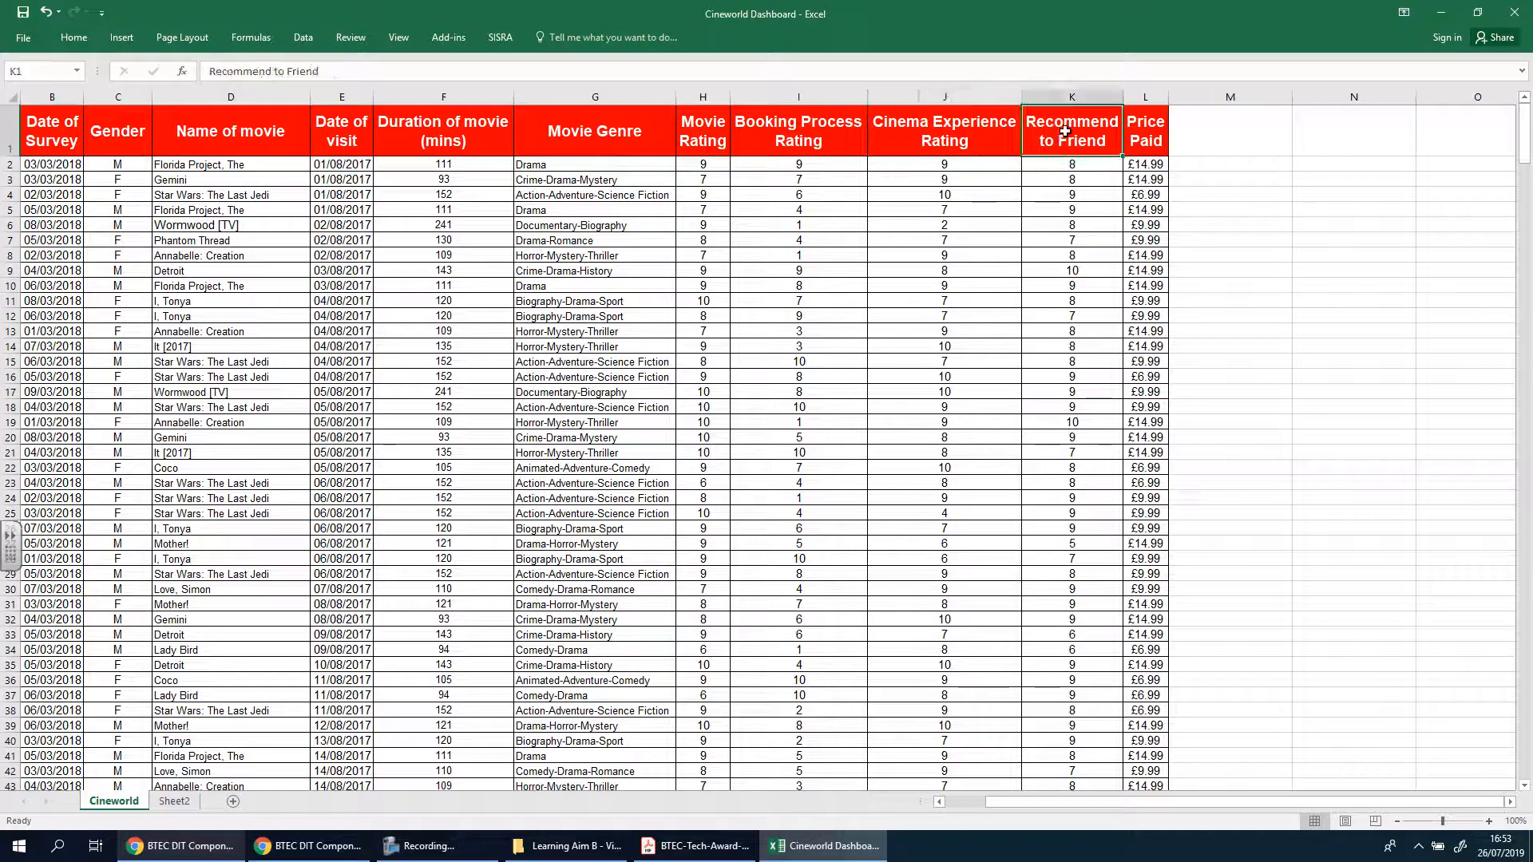
pyautogui.click(950, 146)
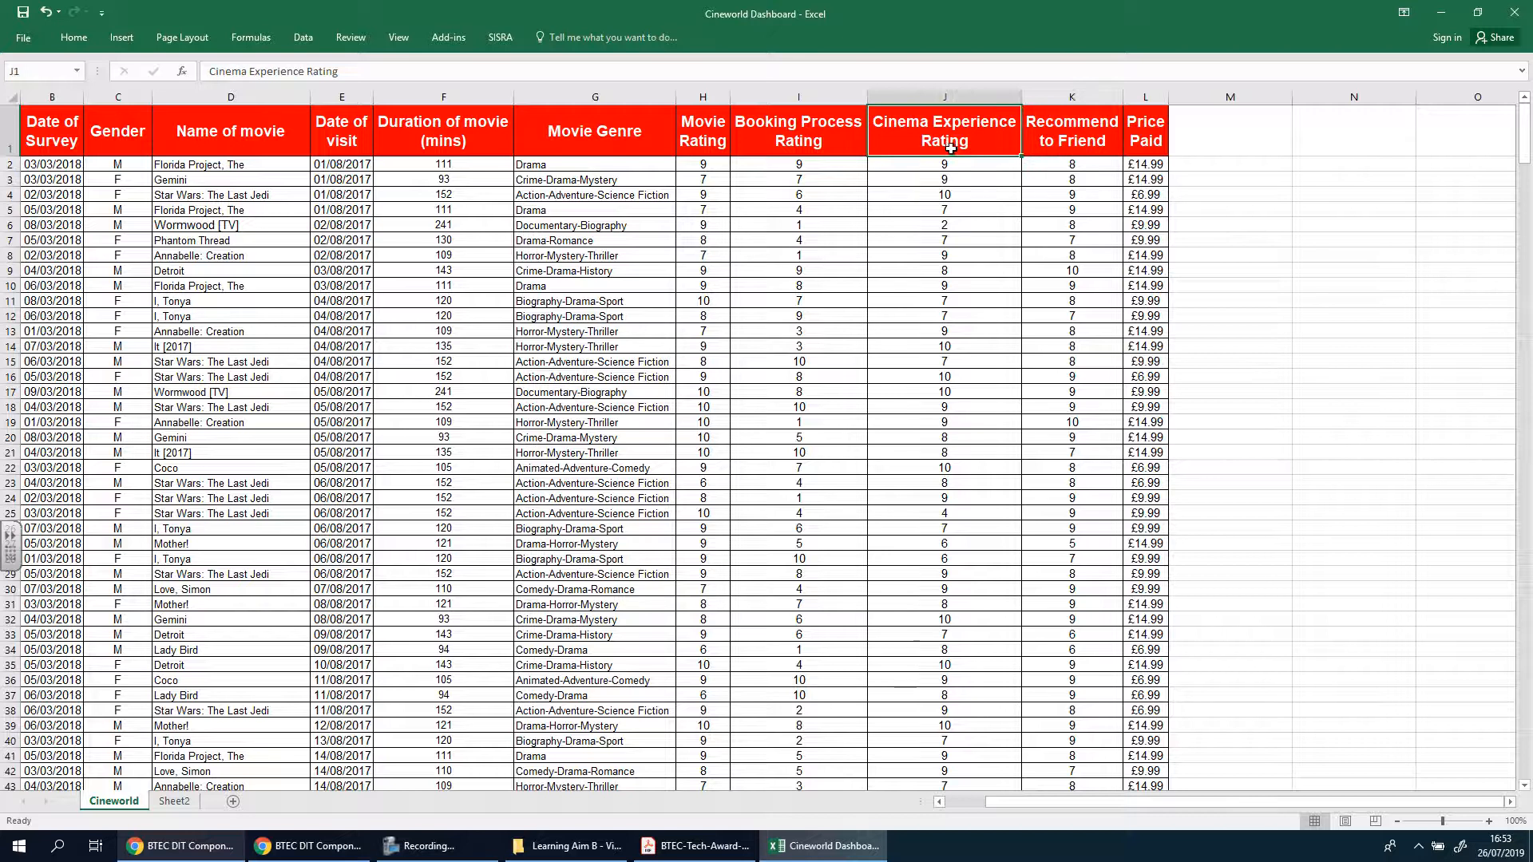
pyautogui.click(174, 801)
pyautogui.hotkey('ctrl', 'pageup')
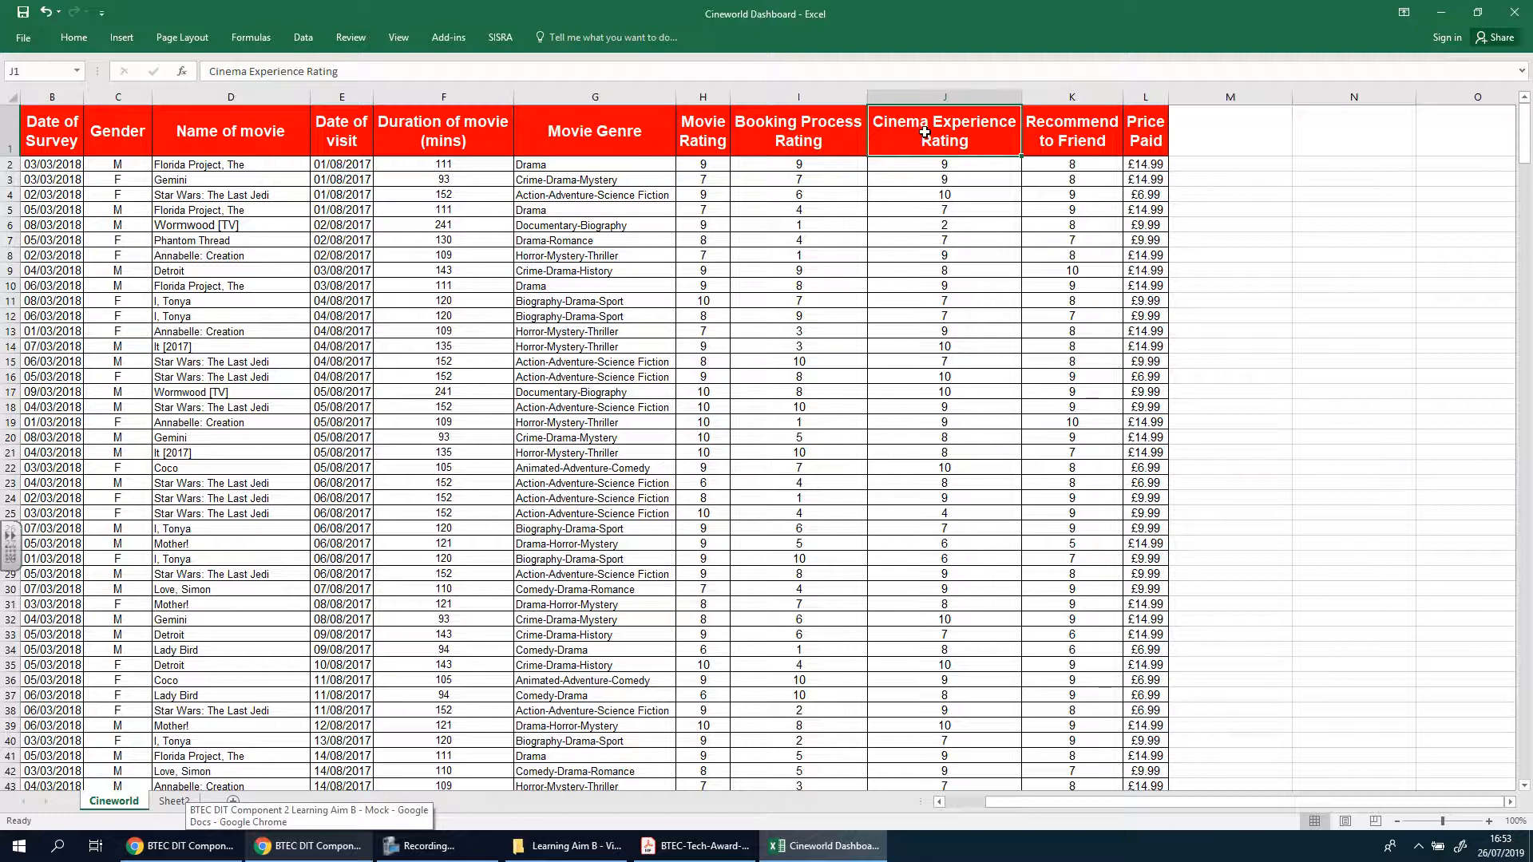
pyautogui.hotkey('ctrl', 'pagedown')
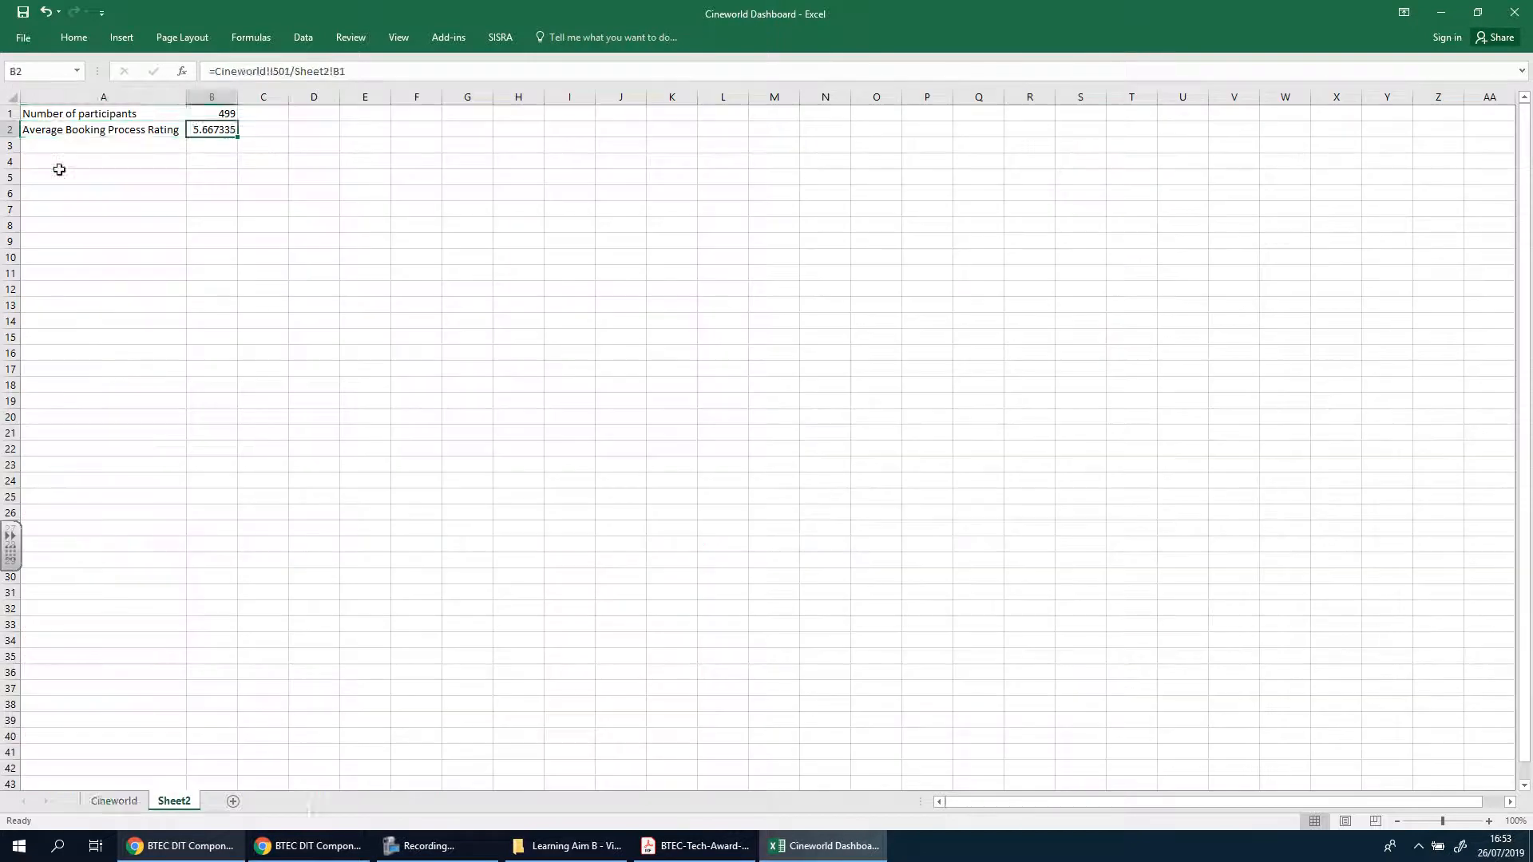
# Fill the A2 label of Sheet2 down into A3 and A4, and remove "Booking Process" from the copy in A3
pyautogui.click(60, 133)
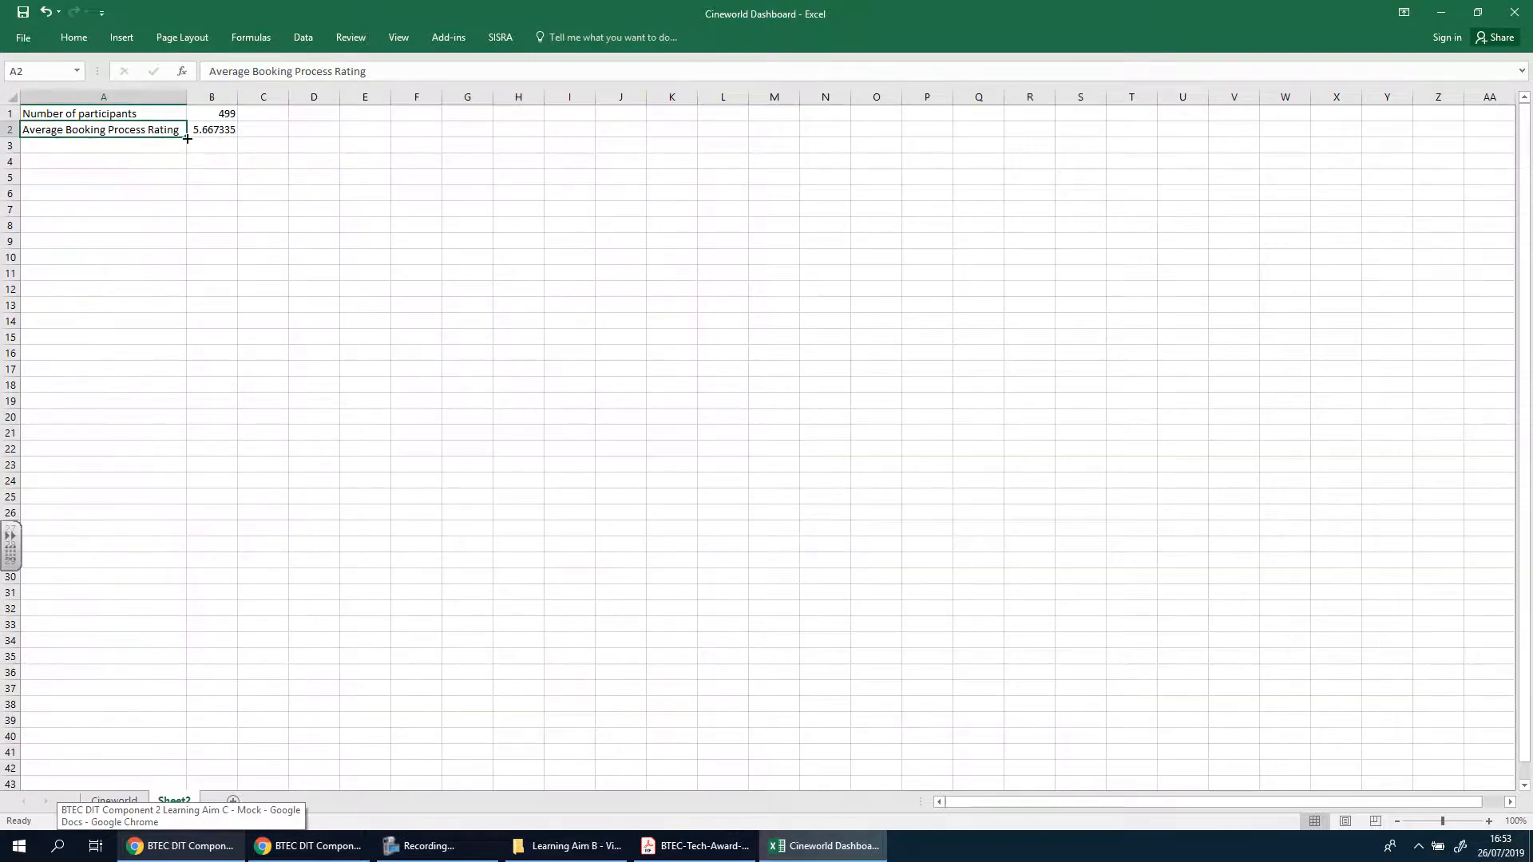
pyautogui.moveTo(187, 139); pyautogui.dragTo(182, 163)
pyautogui.click(88, 147)
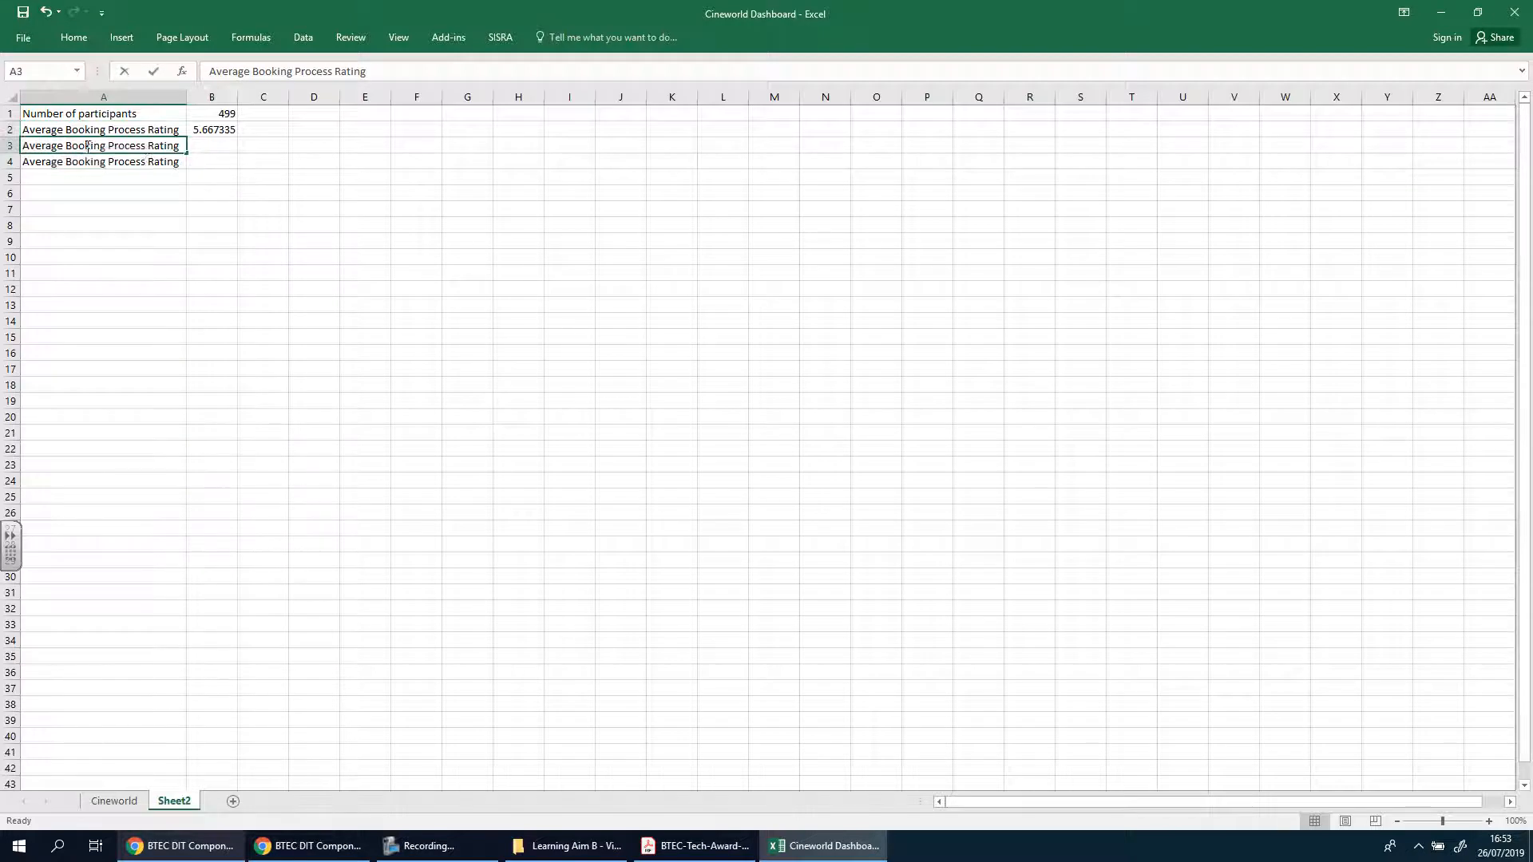
pyautogui.doubleClick(88, 146)
pyautogui.moveTo(88, 146); pyautogui.dragTo(146, 147)
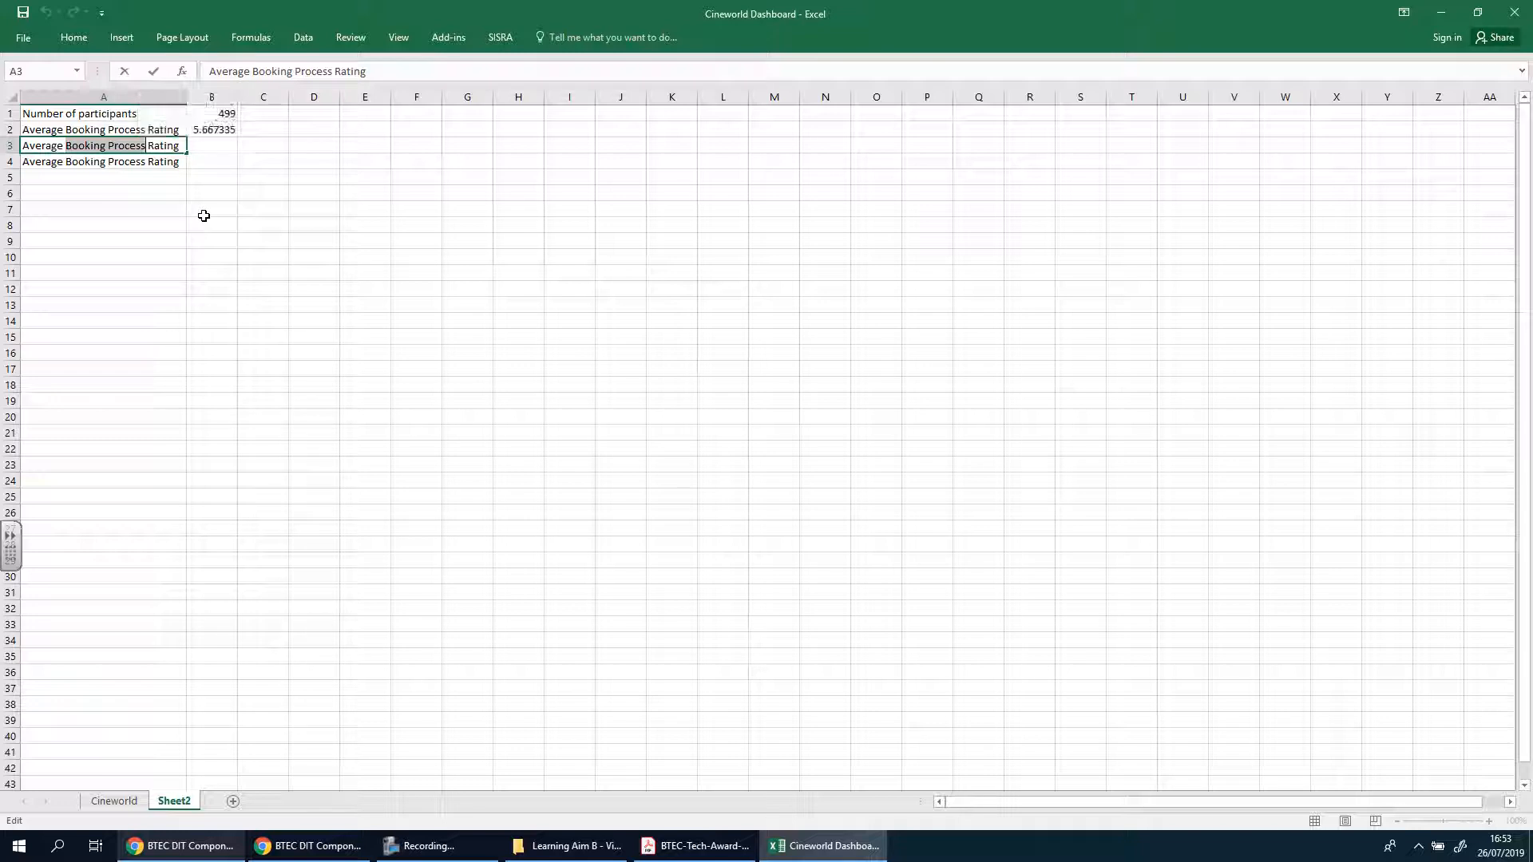
pyautogui.press('BackSpace')
pyautogui.press('BackSpace')
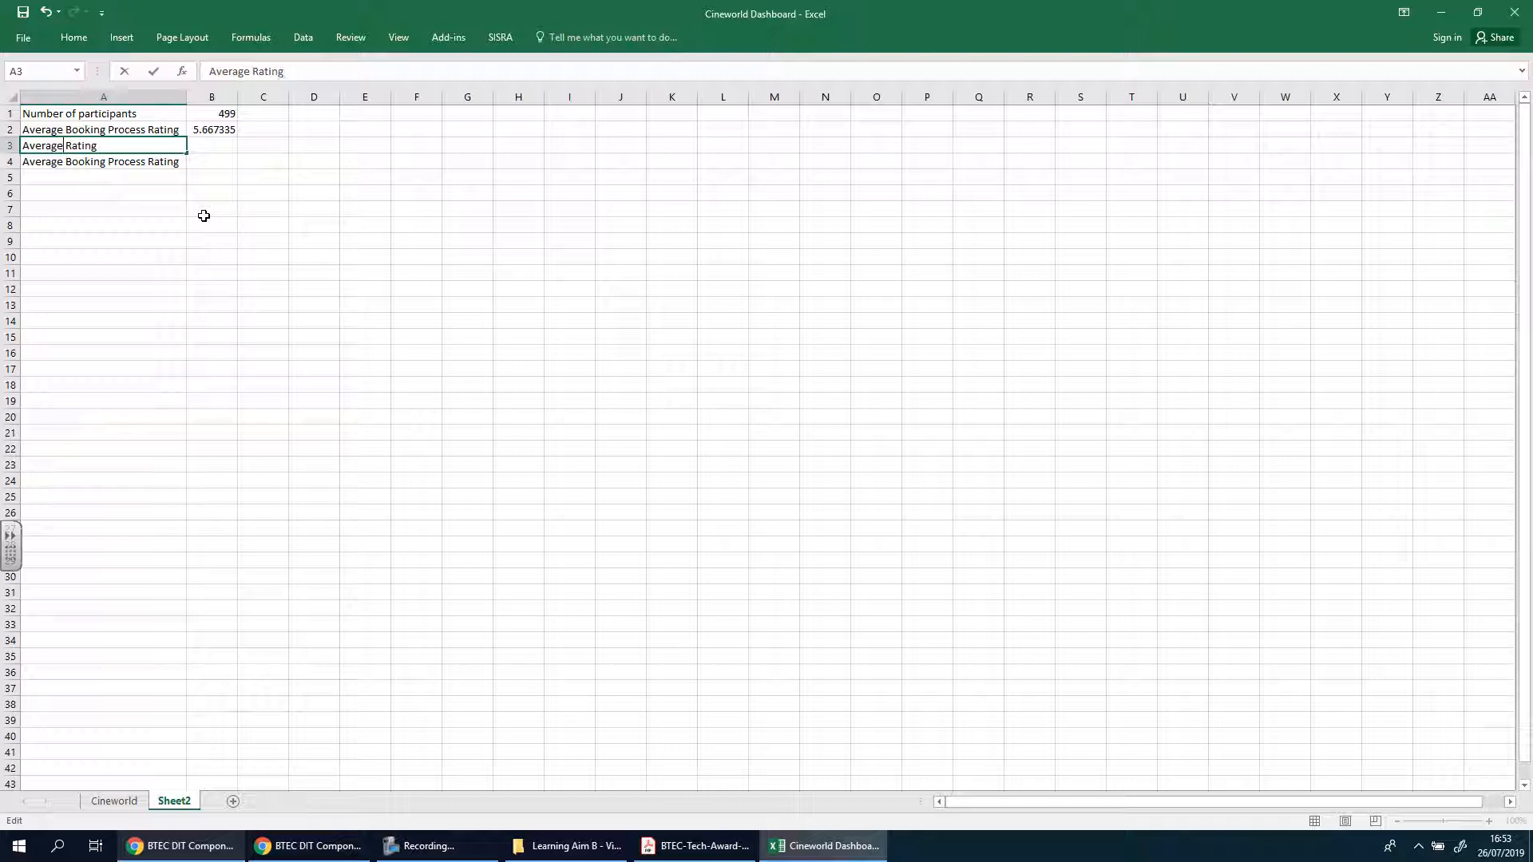
# Complete the A3 label in Sheet2 as "Average Cinema Experience Rating" and fit column A's width to it
pyautogui.click(320, 239)
pyautogui.click(104, 805)
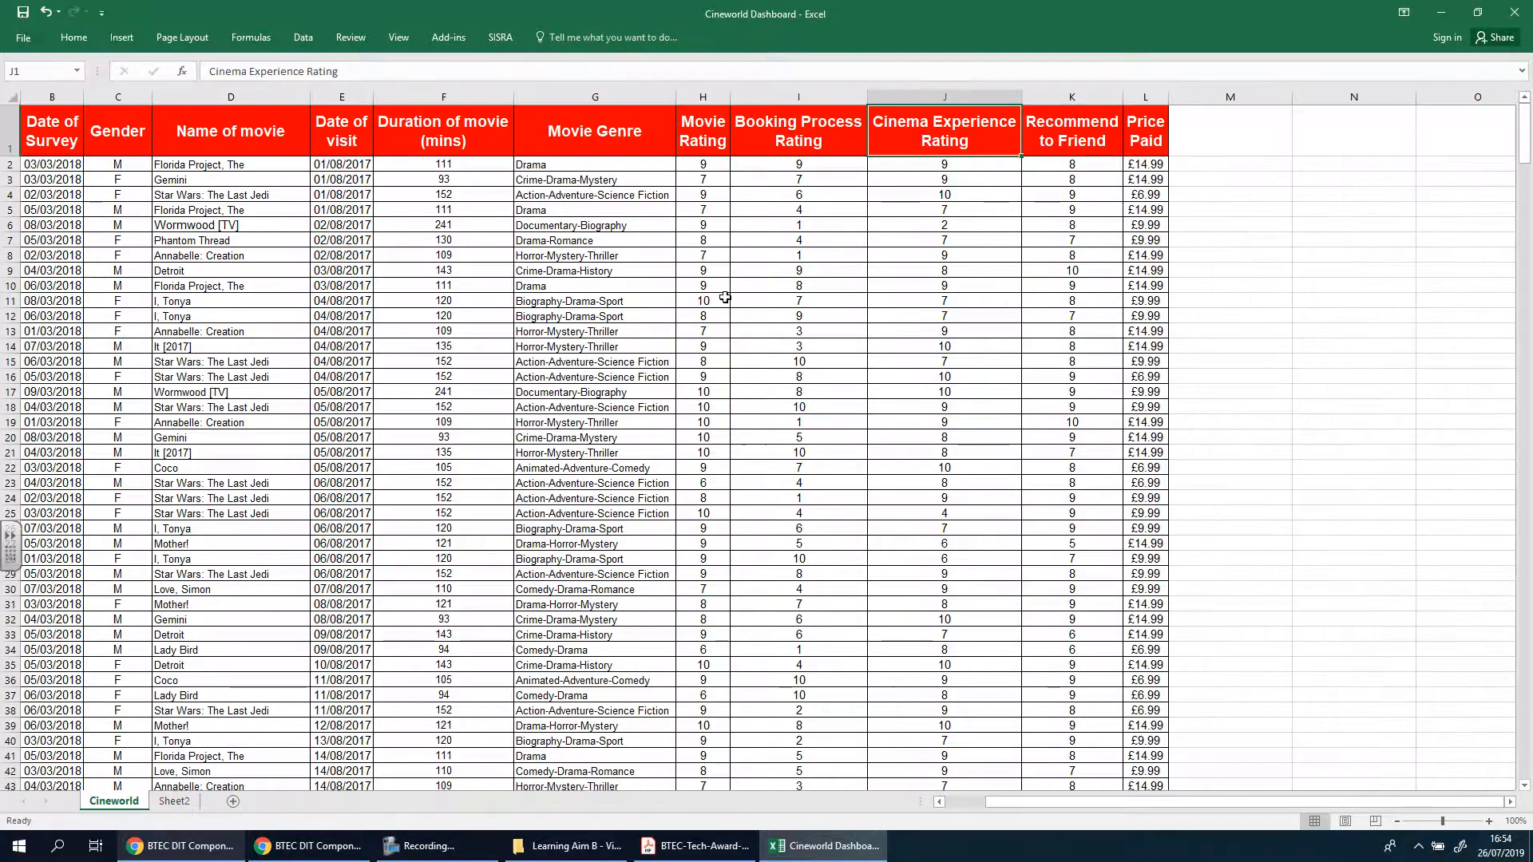
pyautogui.click(174, 801)
pyautogui.doubleClick(63, 146)
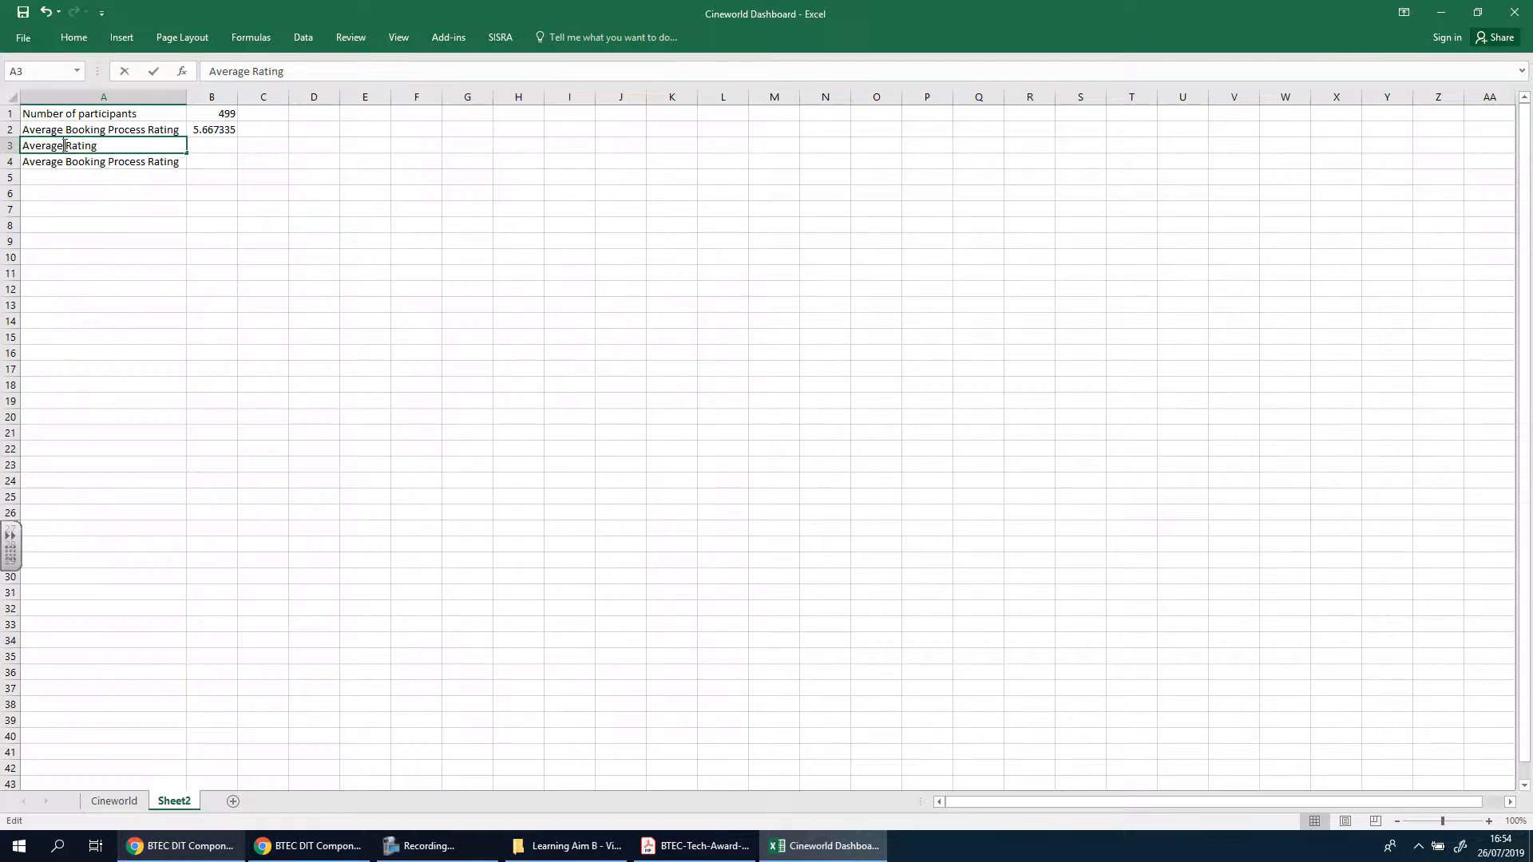
pyautogui.write('Cinema ')
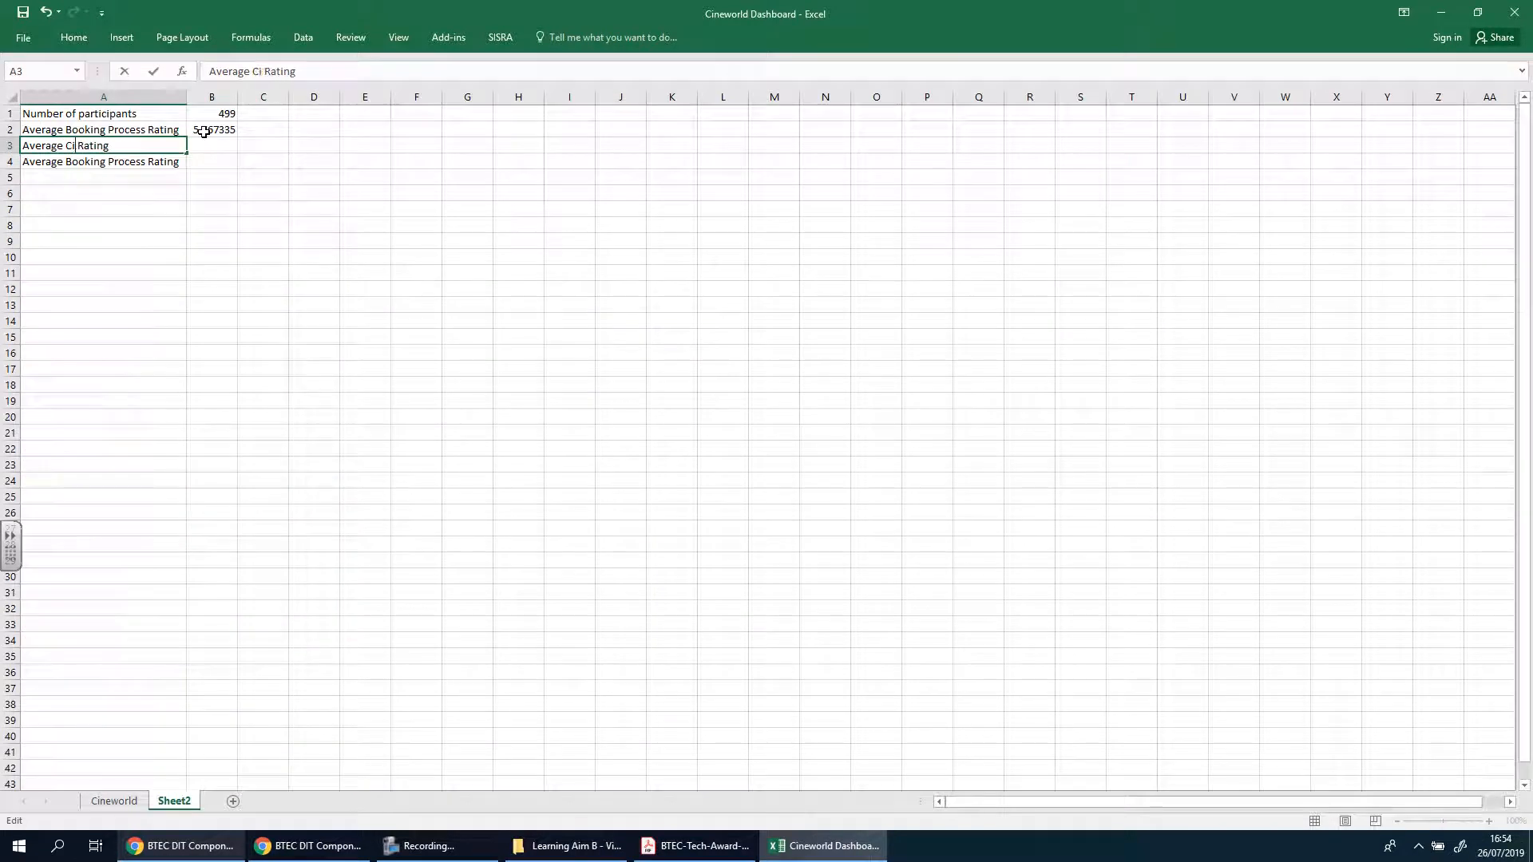
pyautogui.write('Experienc')
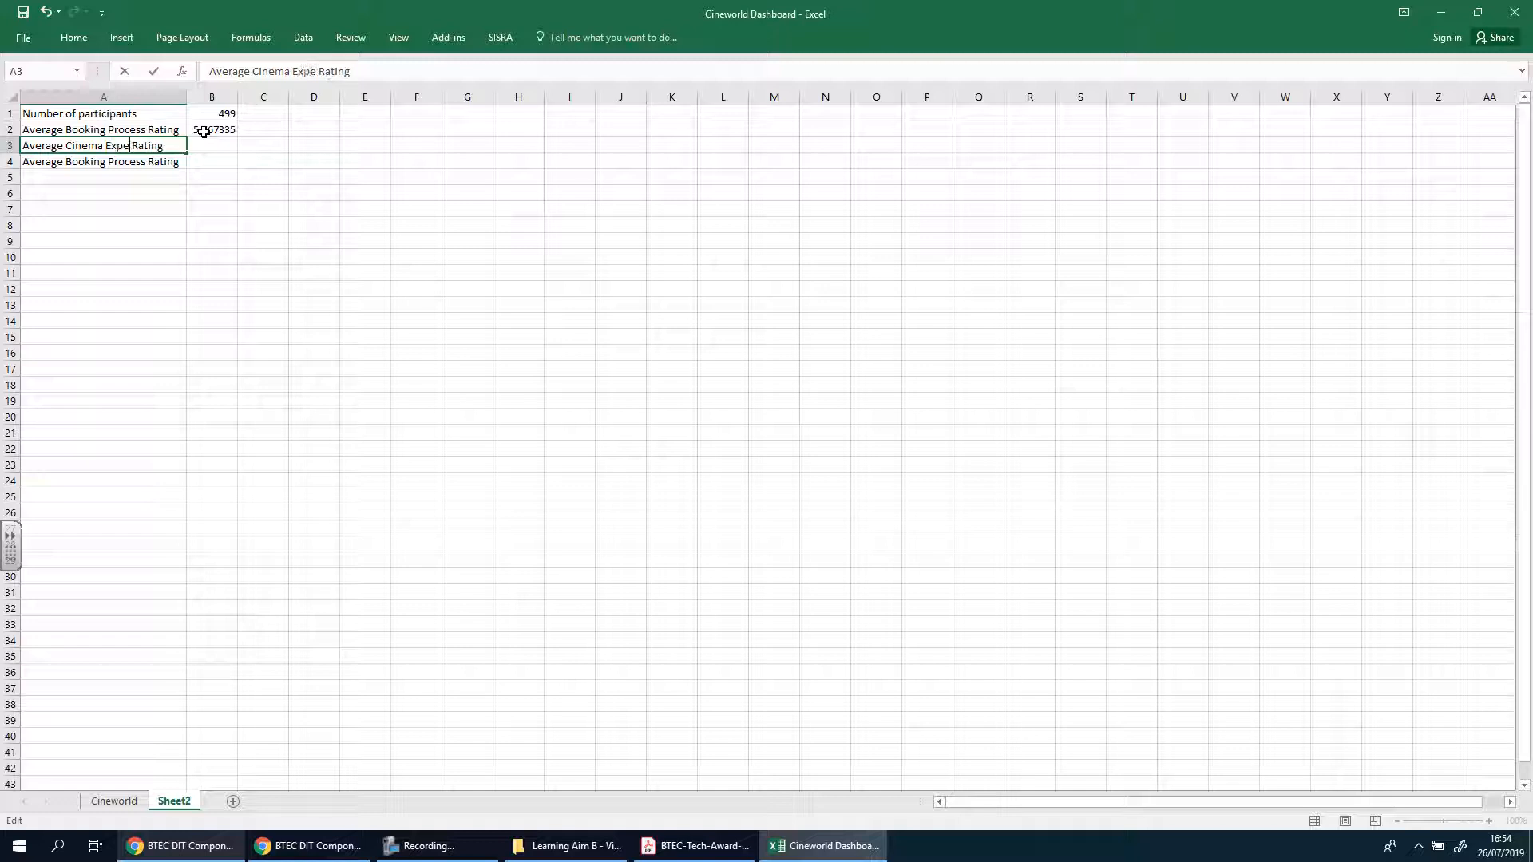
pyautogui.write('e')
pyautogui.click(223, 239)
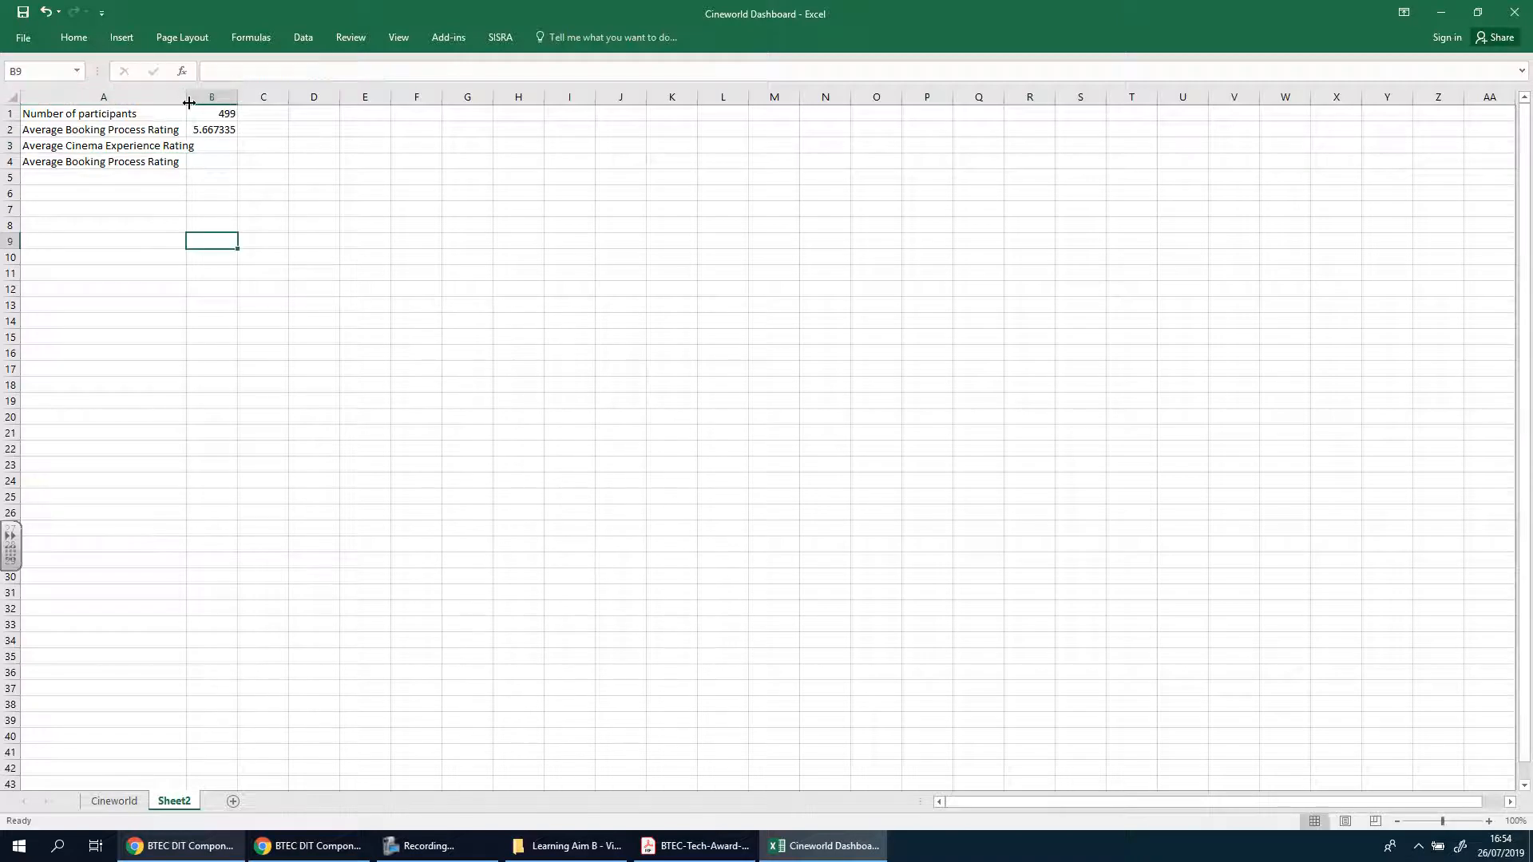
pyautogui.doubleClick(186, 96)
# Begin a formula in B3 of Sheet2 that references the Cinema Experience Rating total in Cineworld cell J501
pyautogui.click(243, 143)
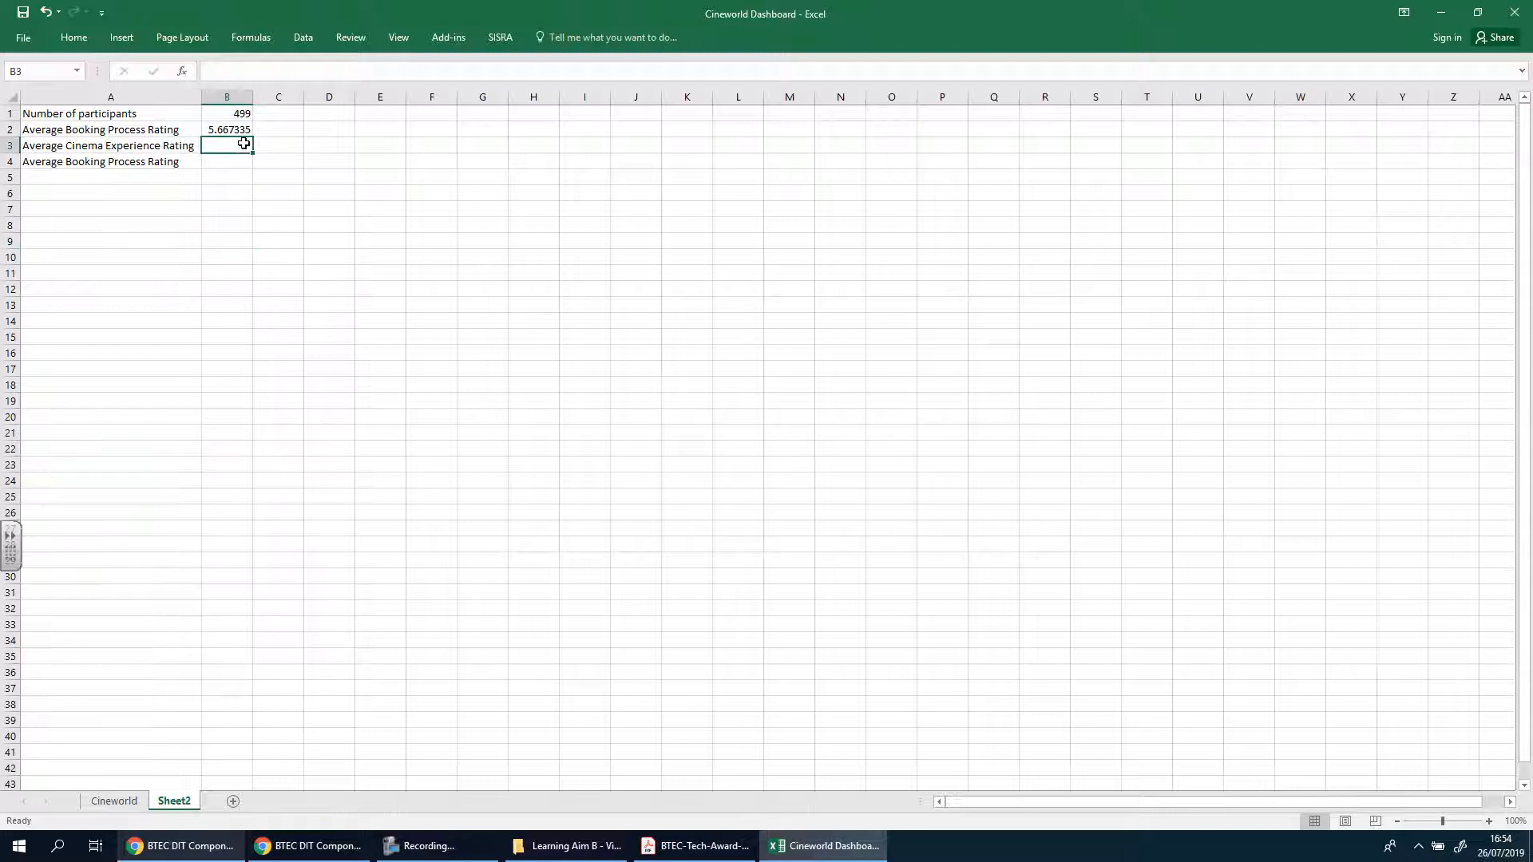
pyautogui.write('=')
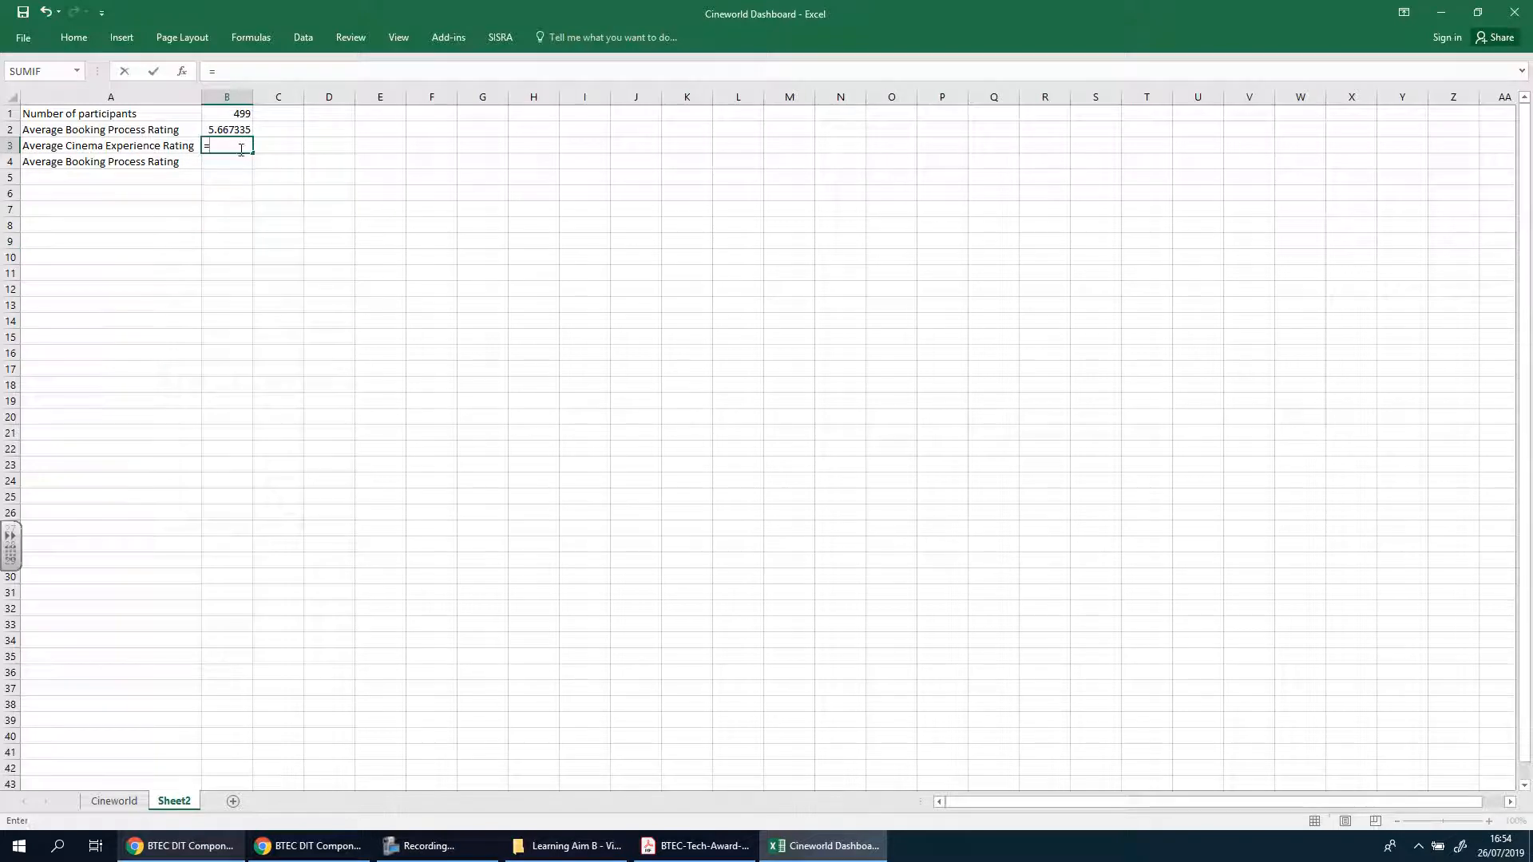
pyautogui.click(114, 801)
pyautogui.scroll(-1, 985, 571)
pyautogui.scroll(-5, 985, 570)
pyautogui.scroll(5, 982, 572)
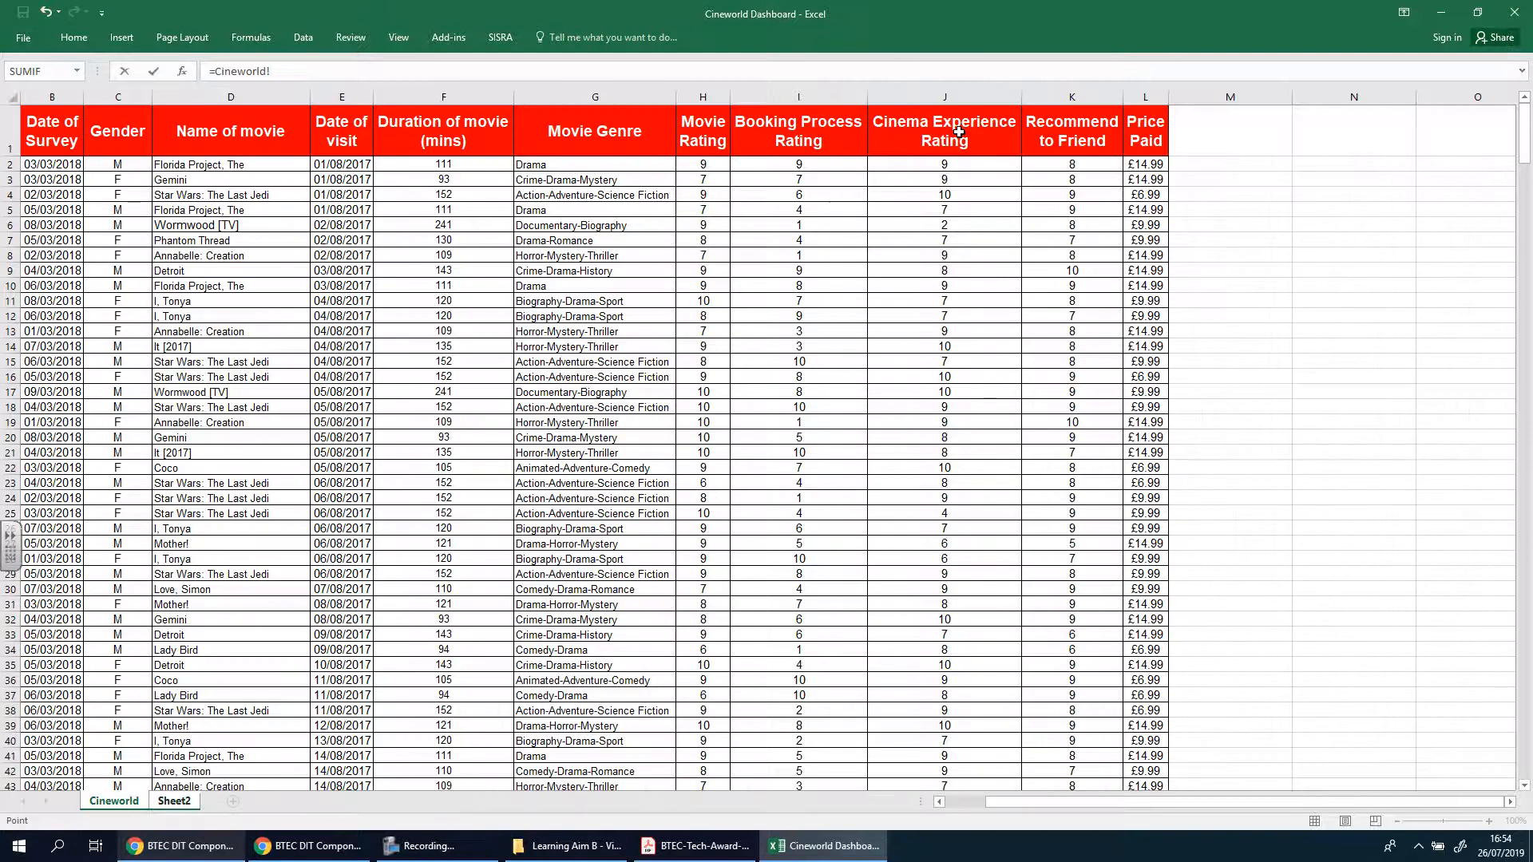
pyautogui.scroll(-20, 890, 599)
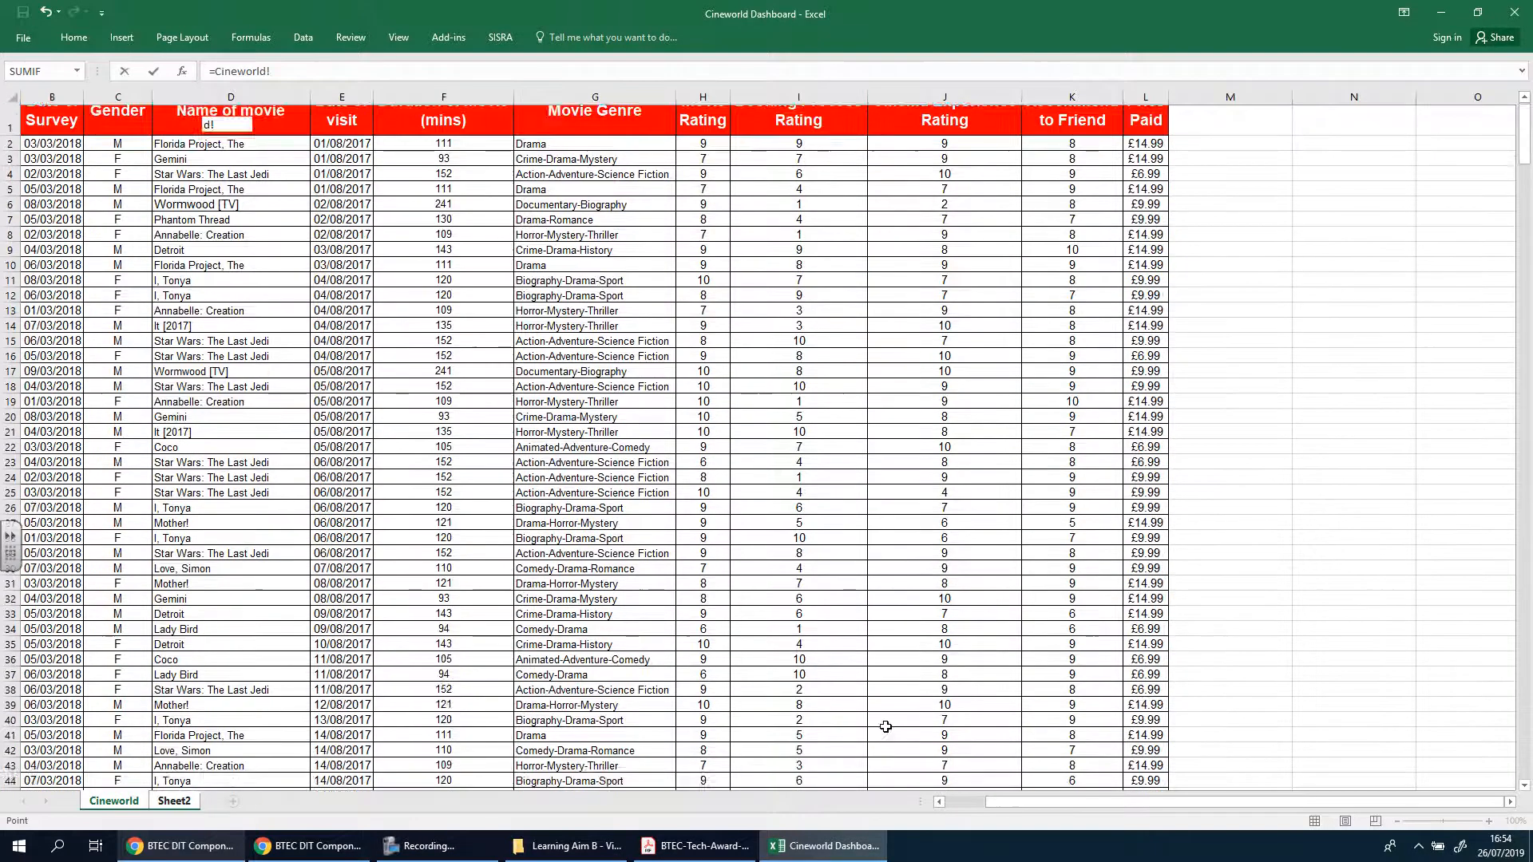
pyautogui.scroll(-20, 896, 718)
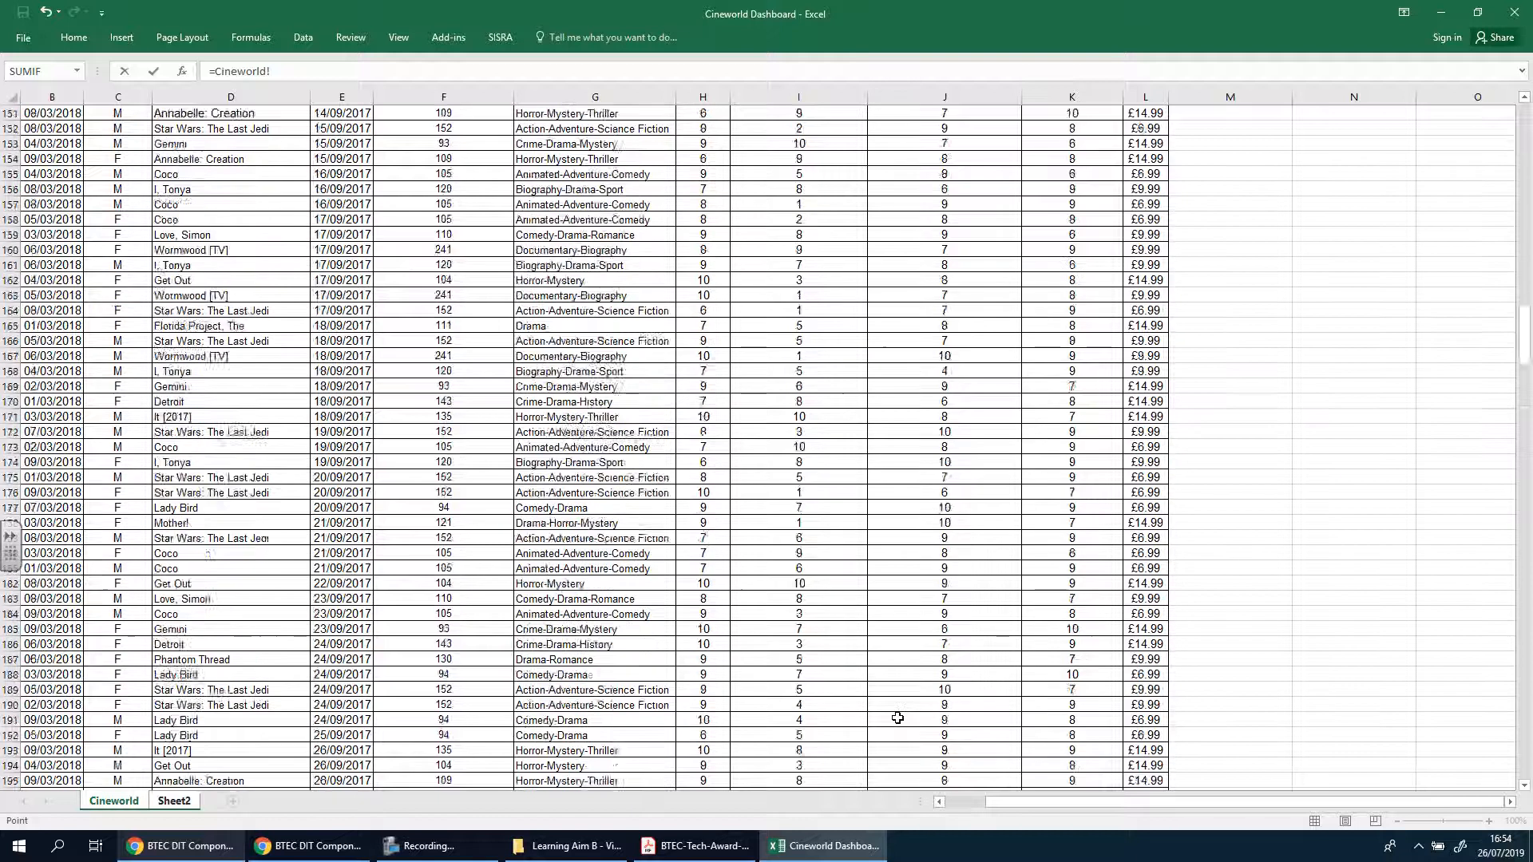
pyautogui.scroll(-20, 897, 718)
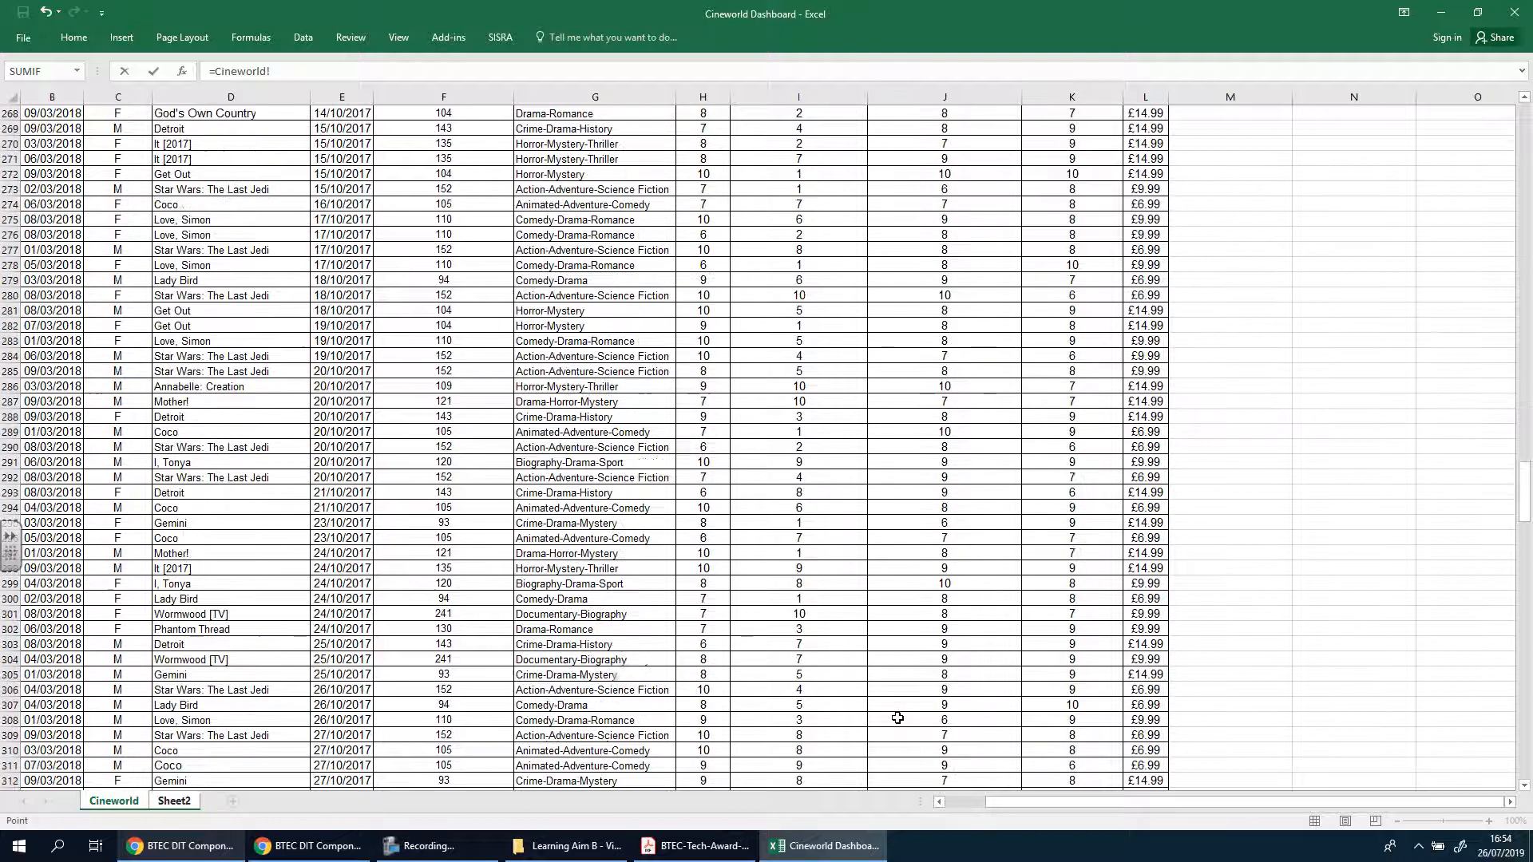
pyautogui.scroll(-20, 897, 718)
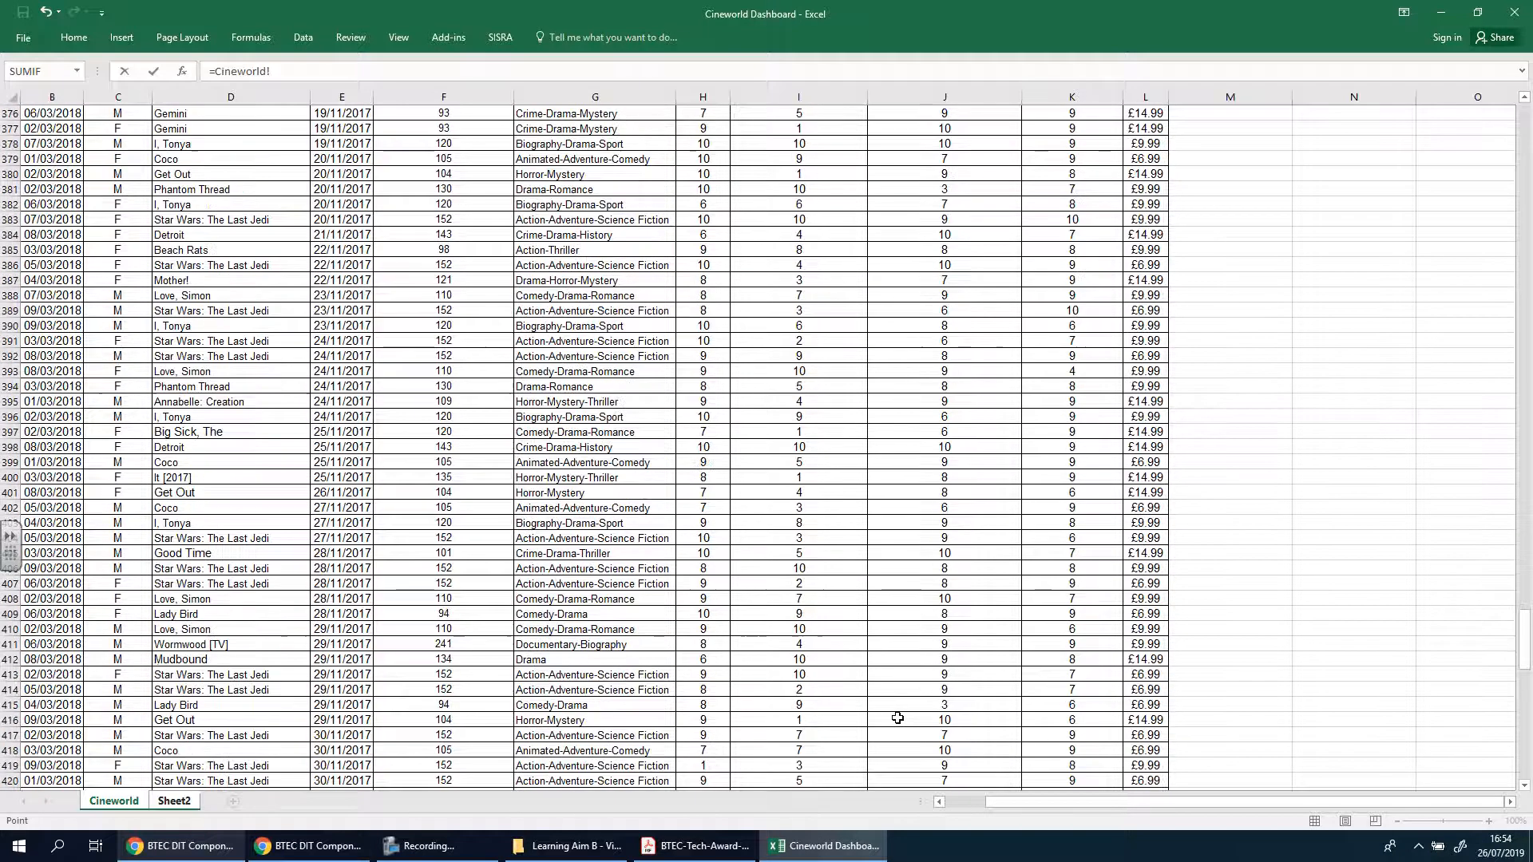
pyautogui.scroll(-17, 898, 718)
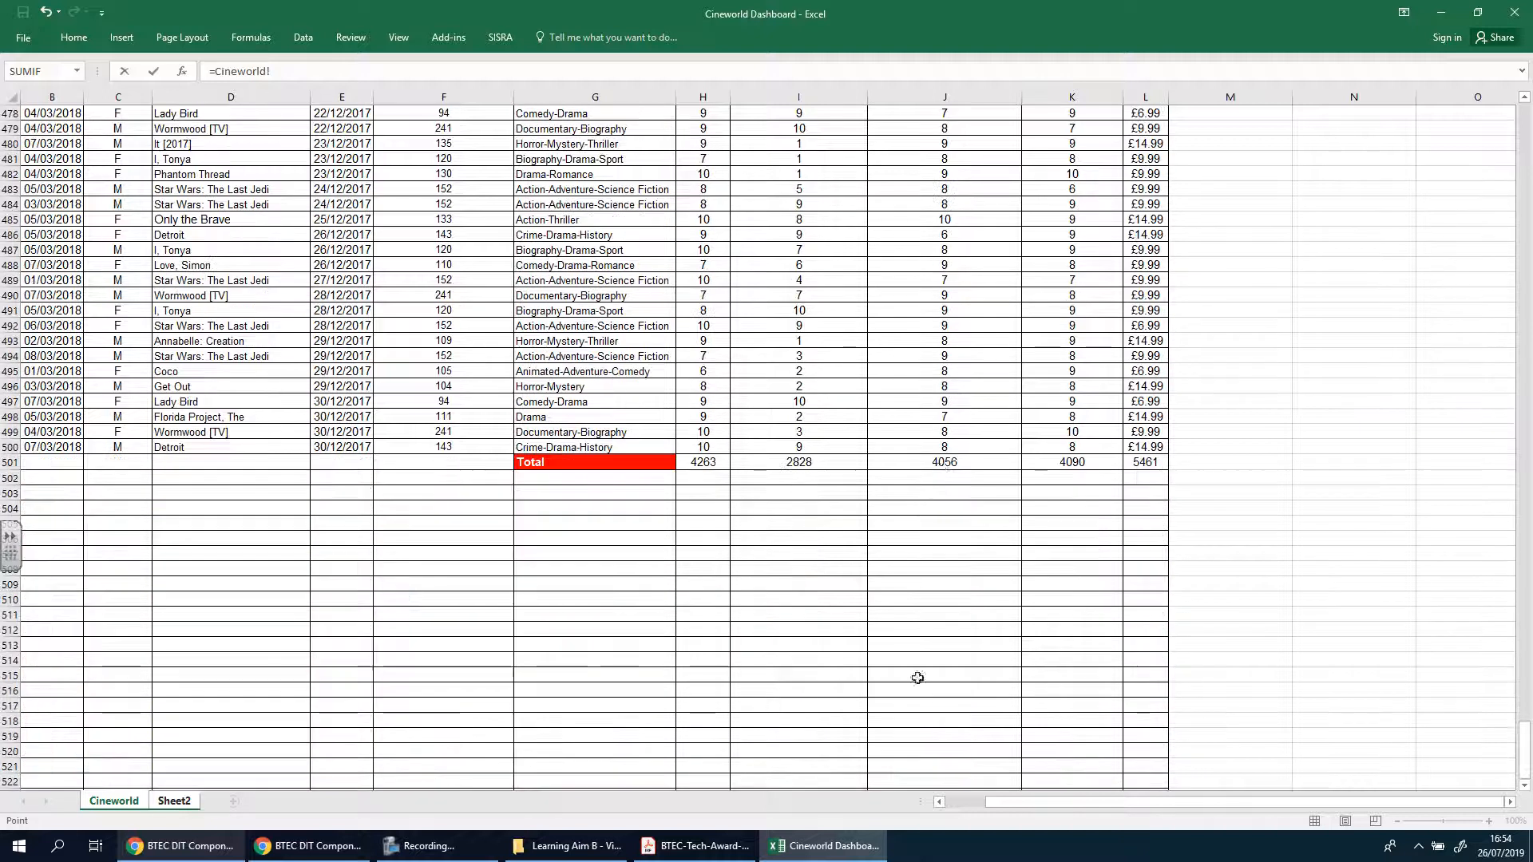
pyautogui.click(941, 467)
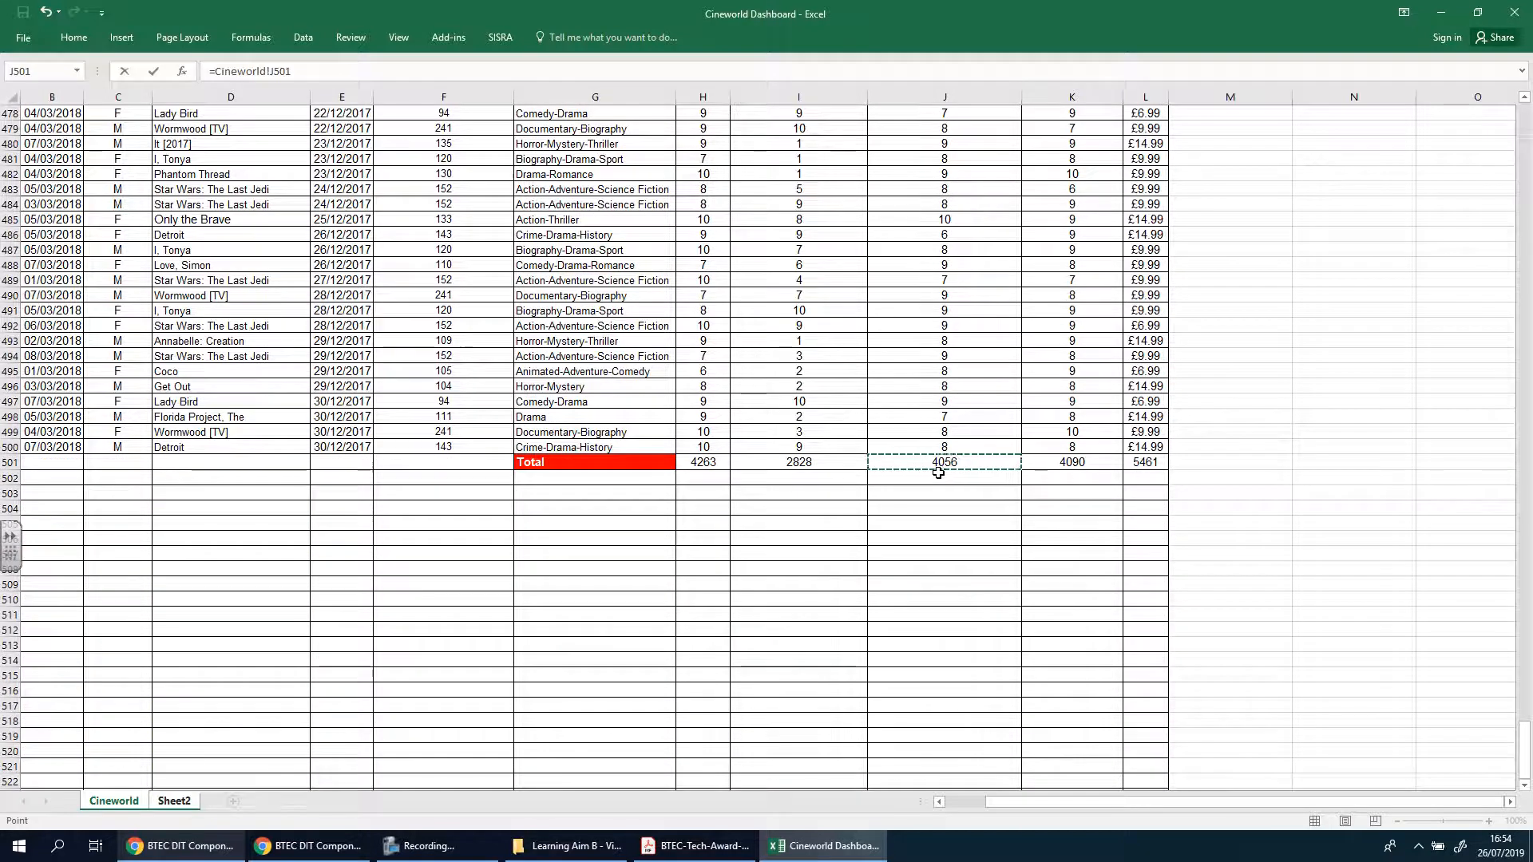
# Divide the referenced total by the number of participants, completing the B3 formula as =Cineworld!J501/Sheet2!B1, and select the label in A4
pyautogui.write('/')
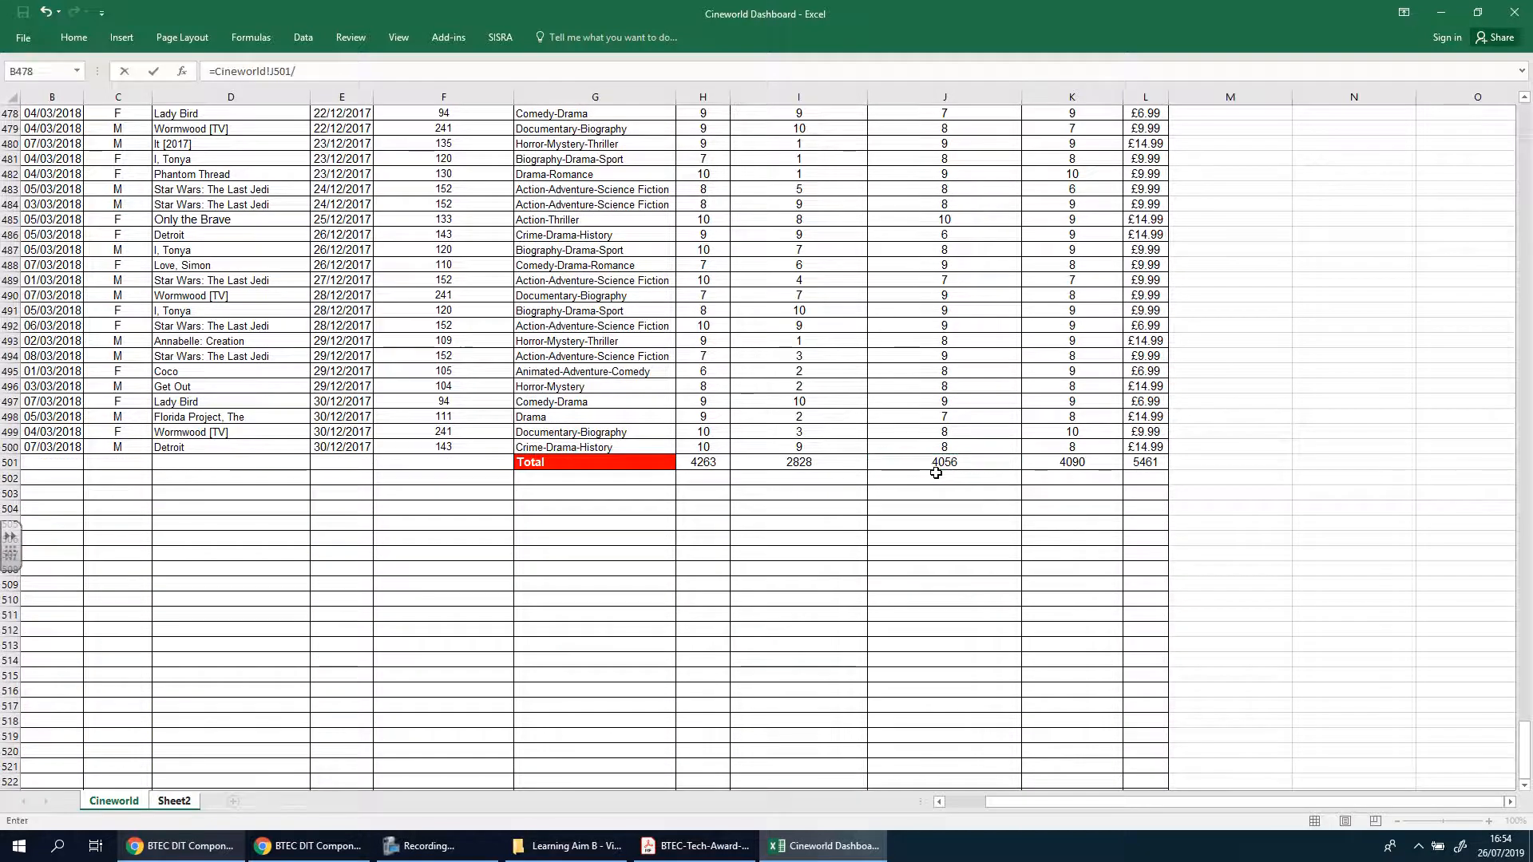
pyautogui.click(188, 801)
pyautogui.click(226, 115)
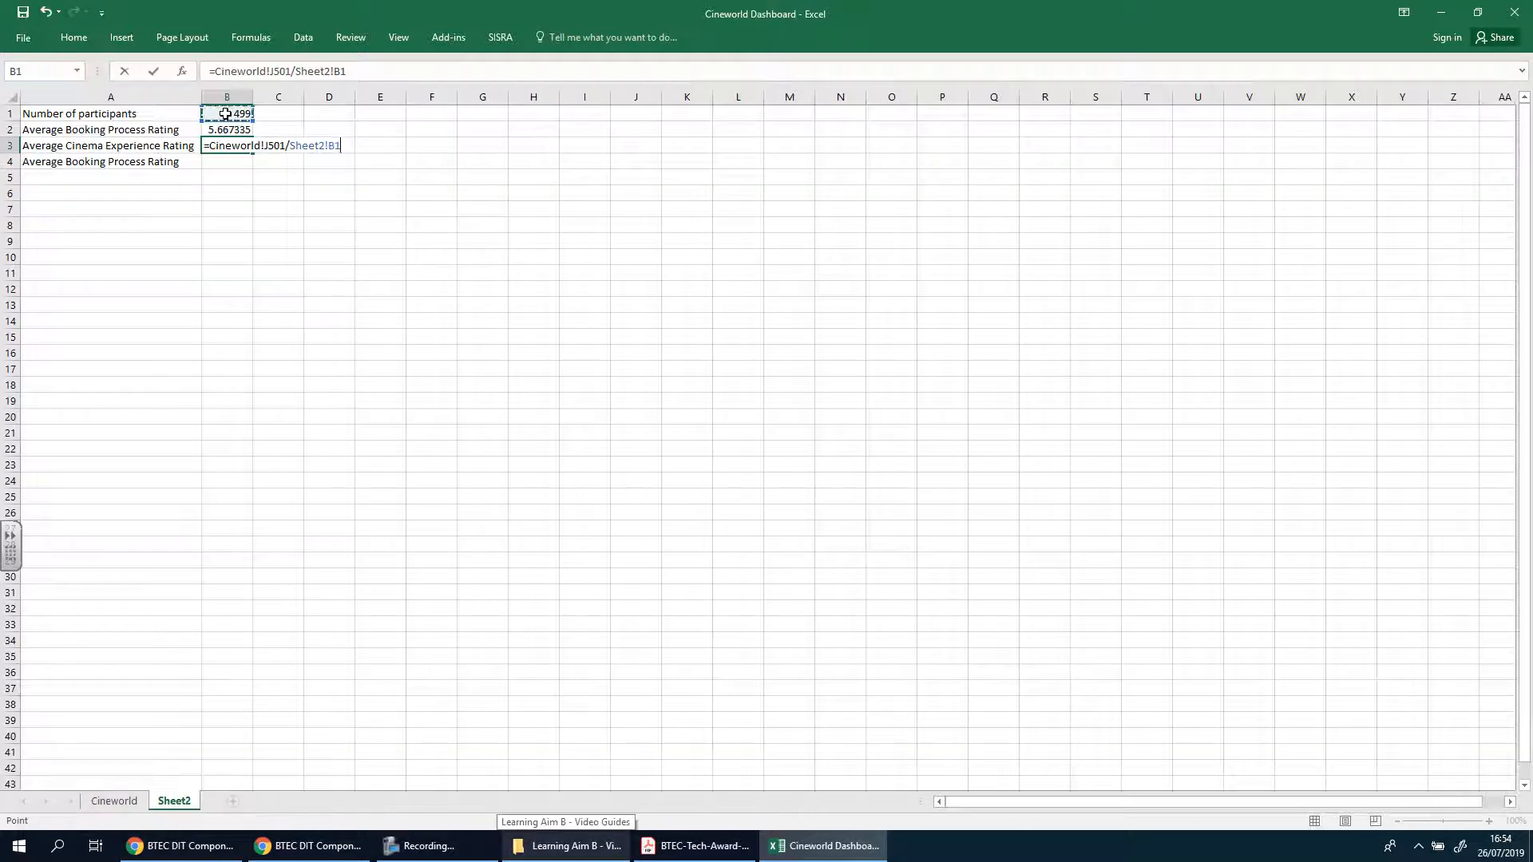
pyautogui.press('Return')
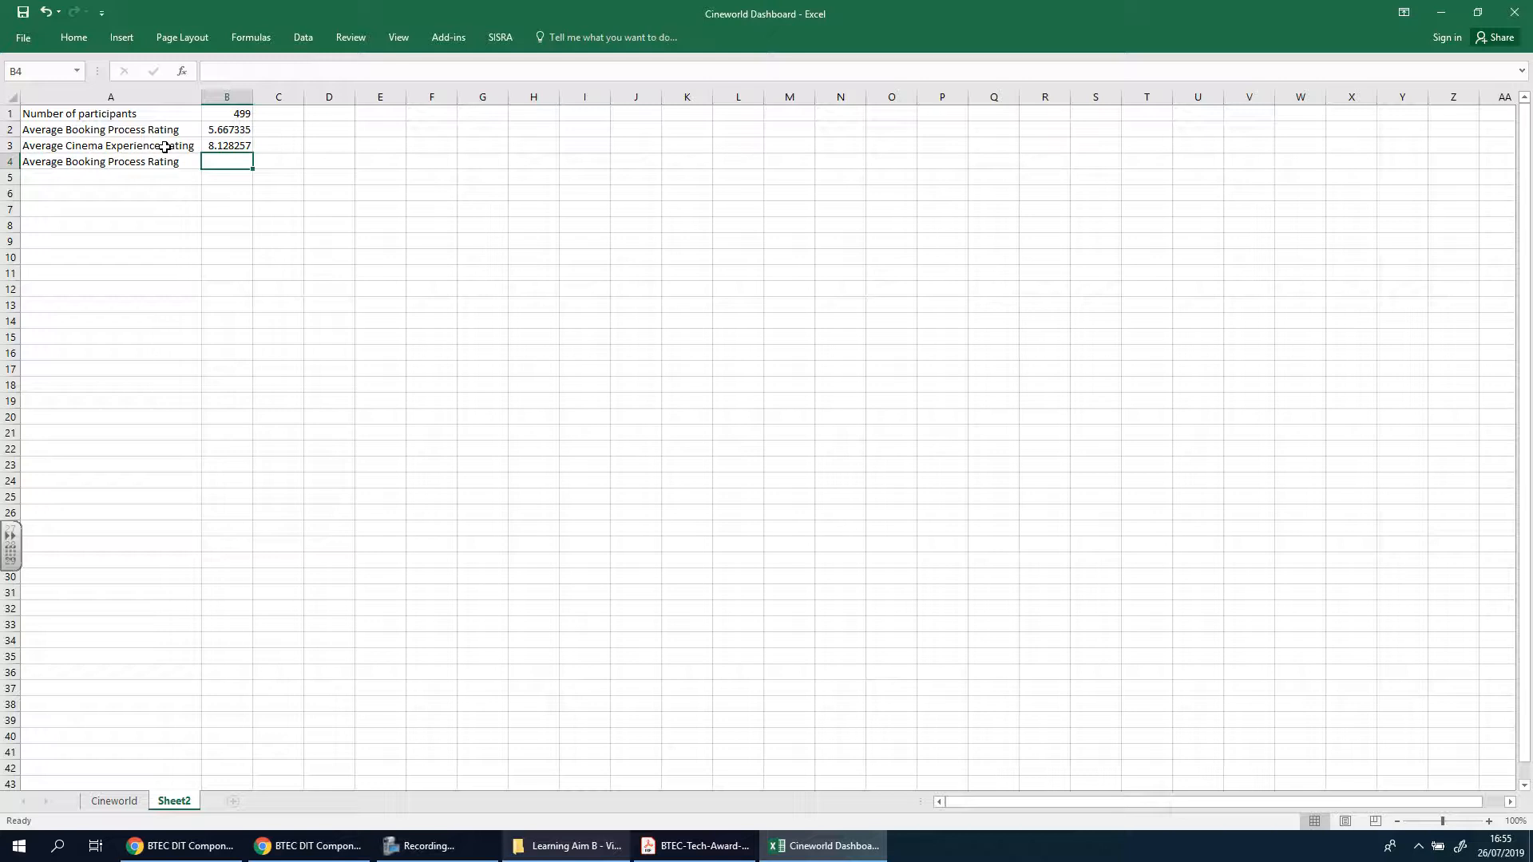
pyautogui.click(226, 145)
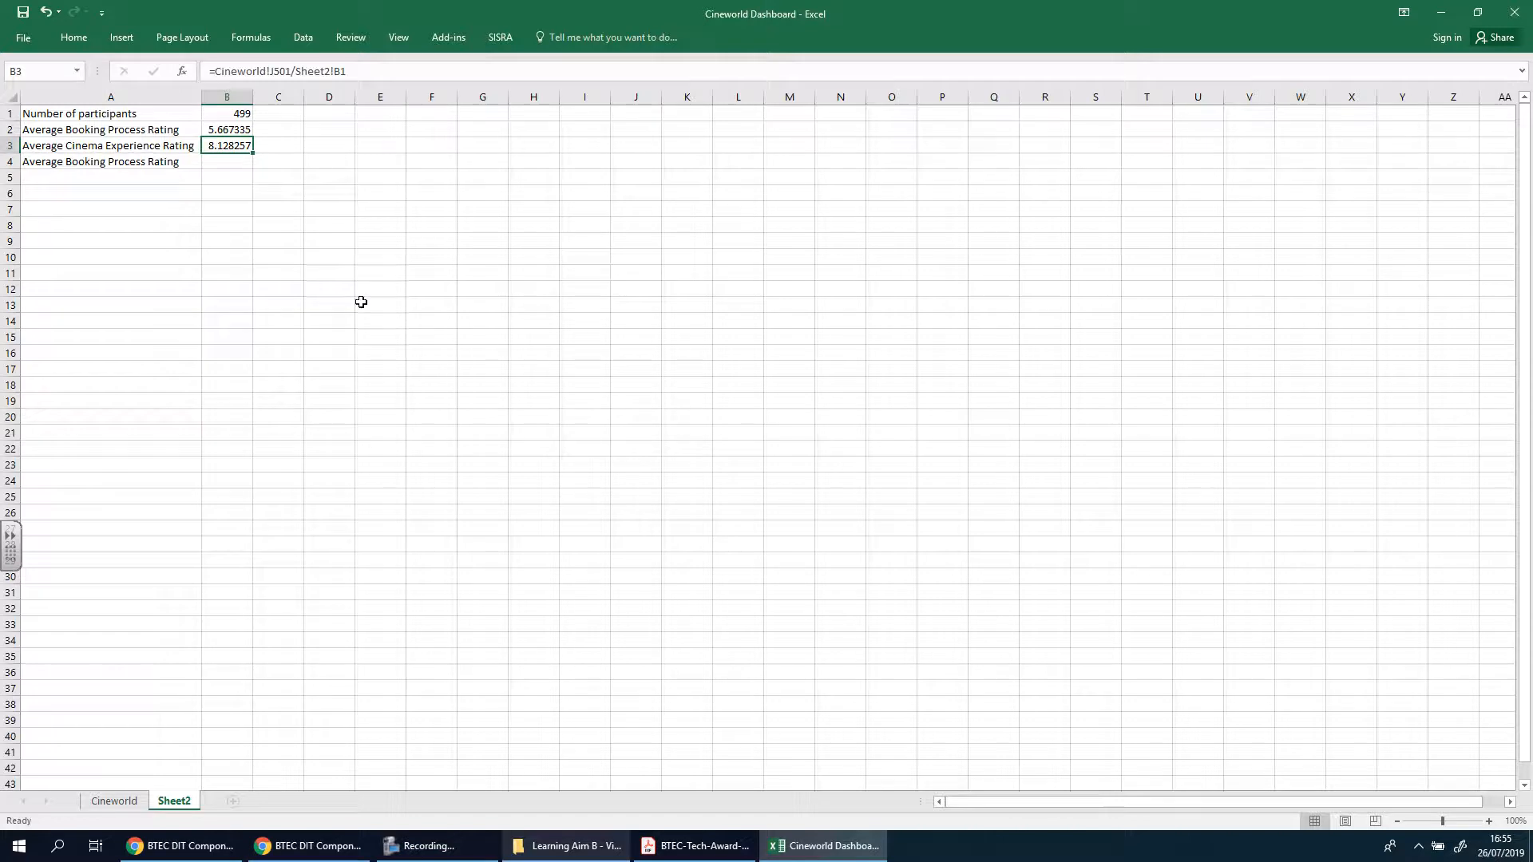
pyautogui.click(132, 158)
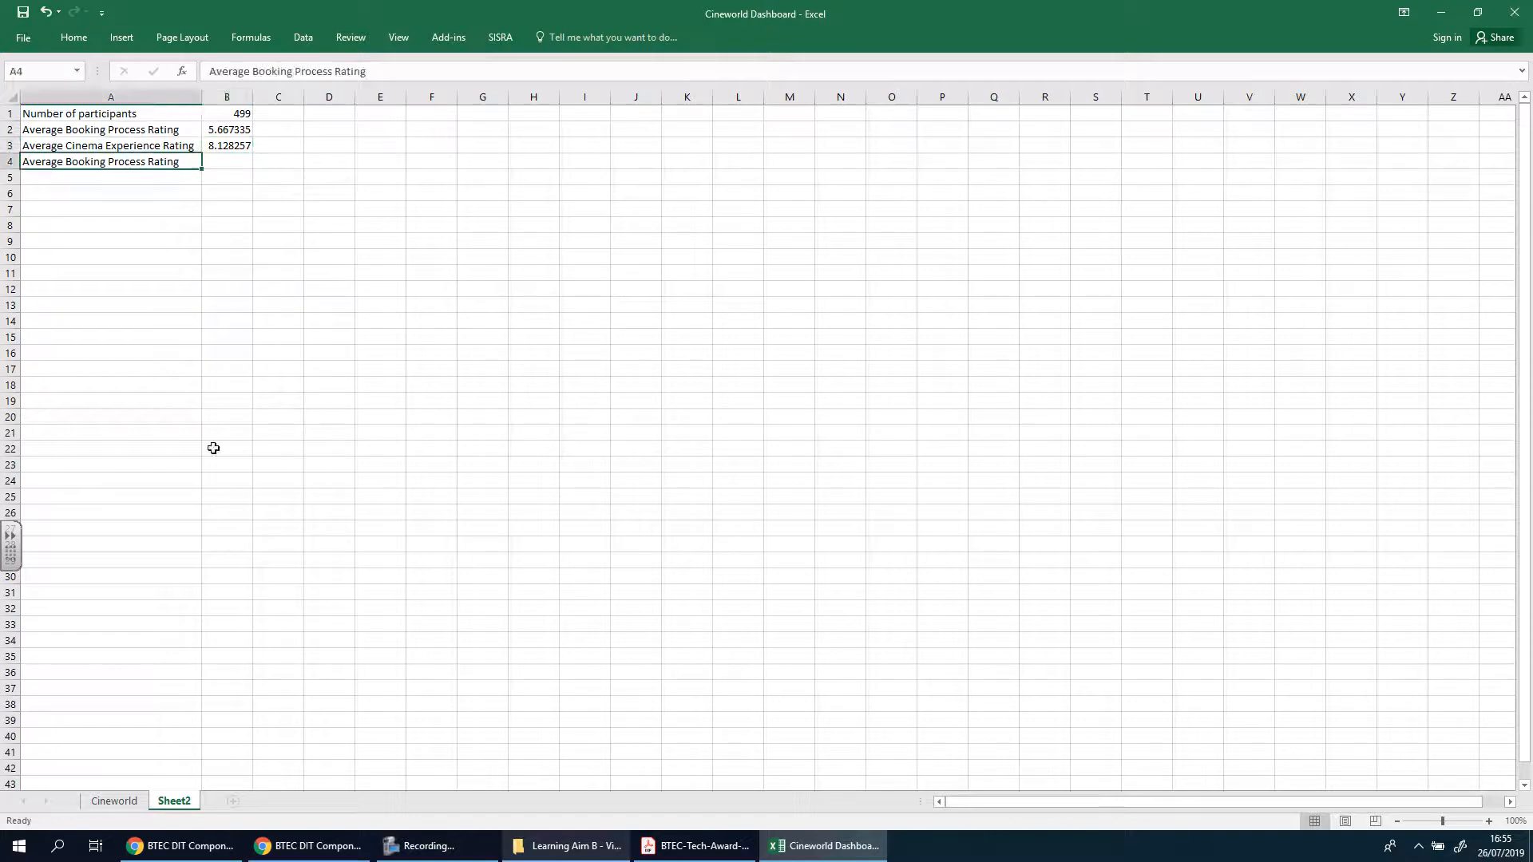
# Look up the heading of column K on the Cineworld sheet and return to Sheet2
pyautogui.click(124, 801)
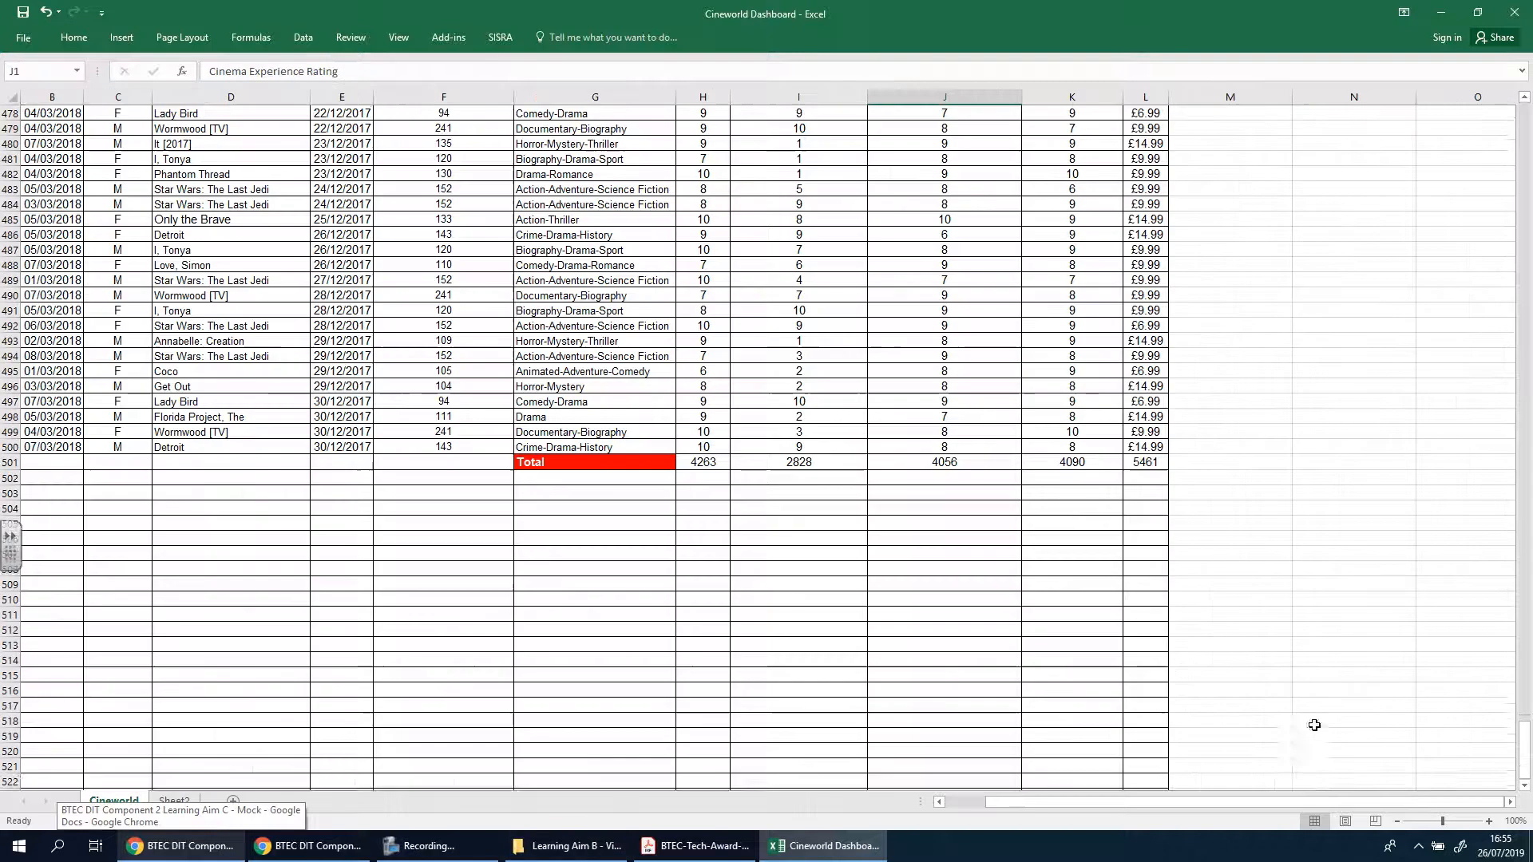
pyautogui.scroll(14, 1061, 525)
pyautogui.scroll(20, 1061, 525)
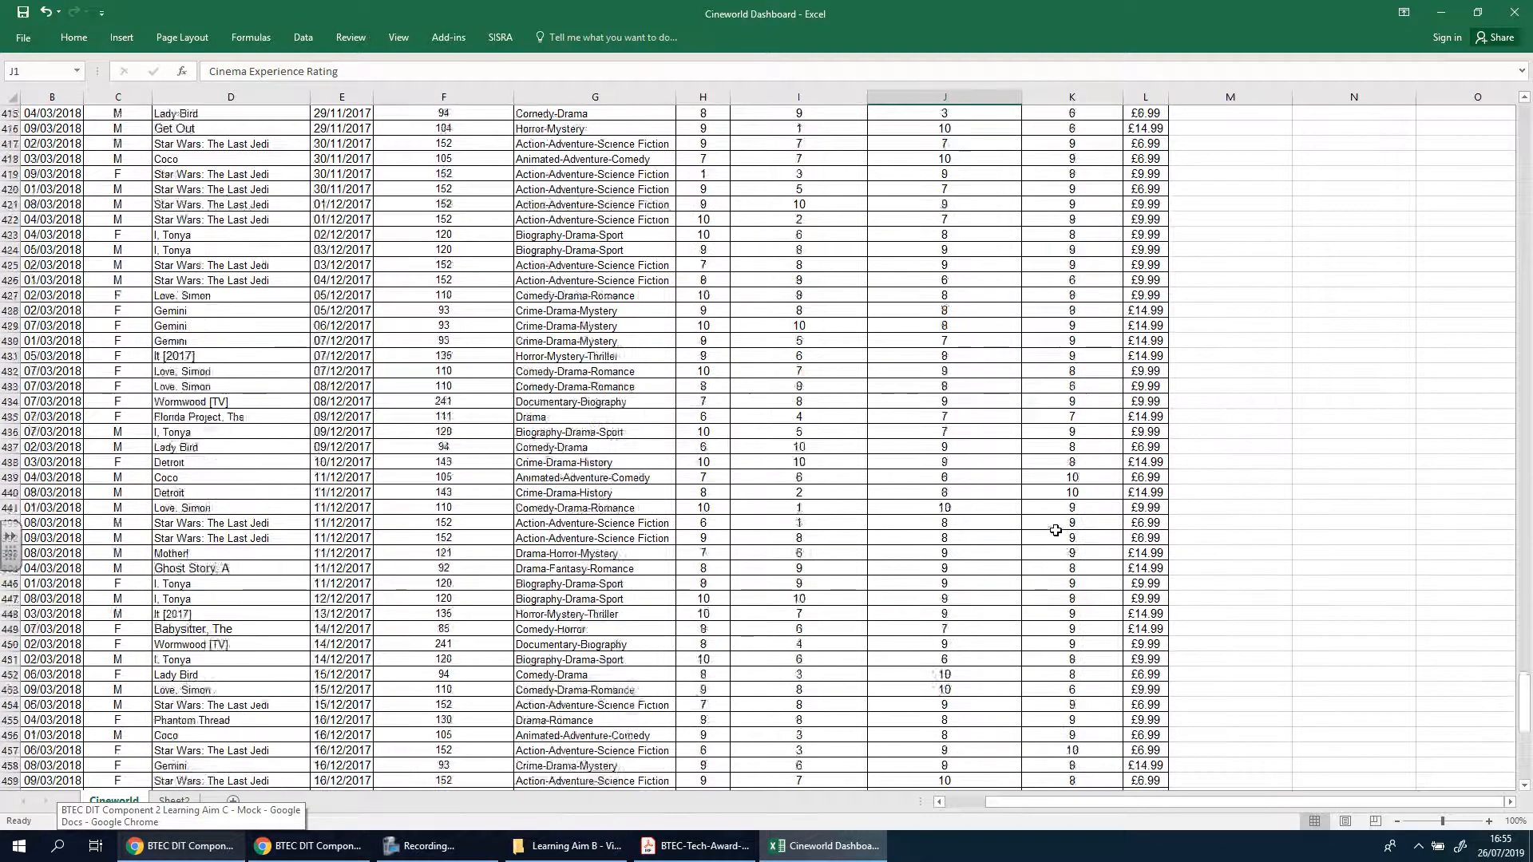
pyautogui.scroll(8, 1055, 531)
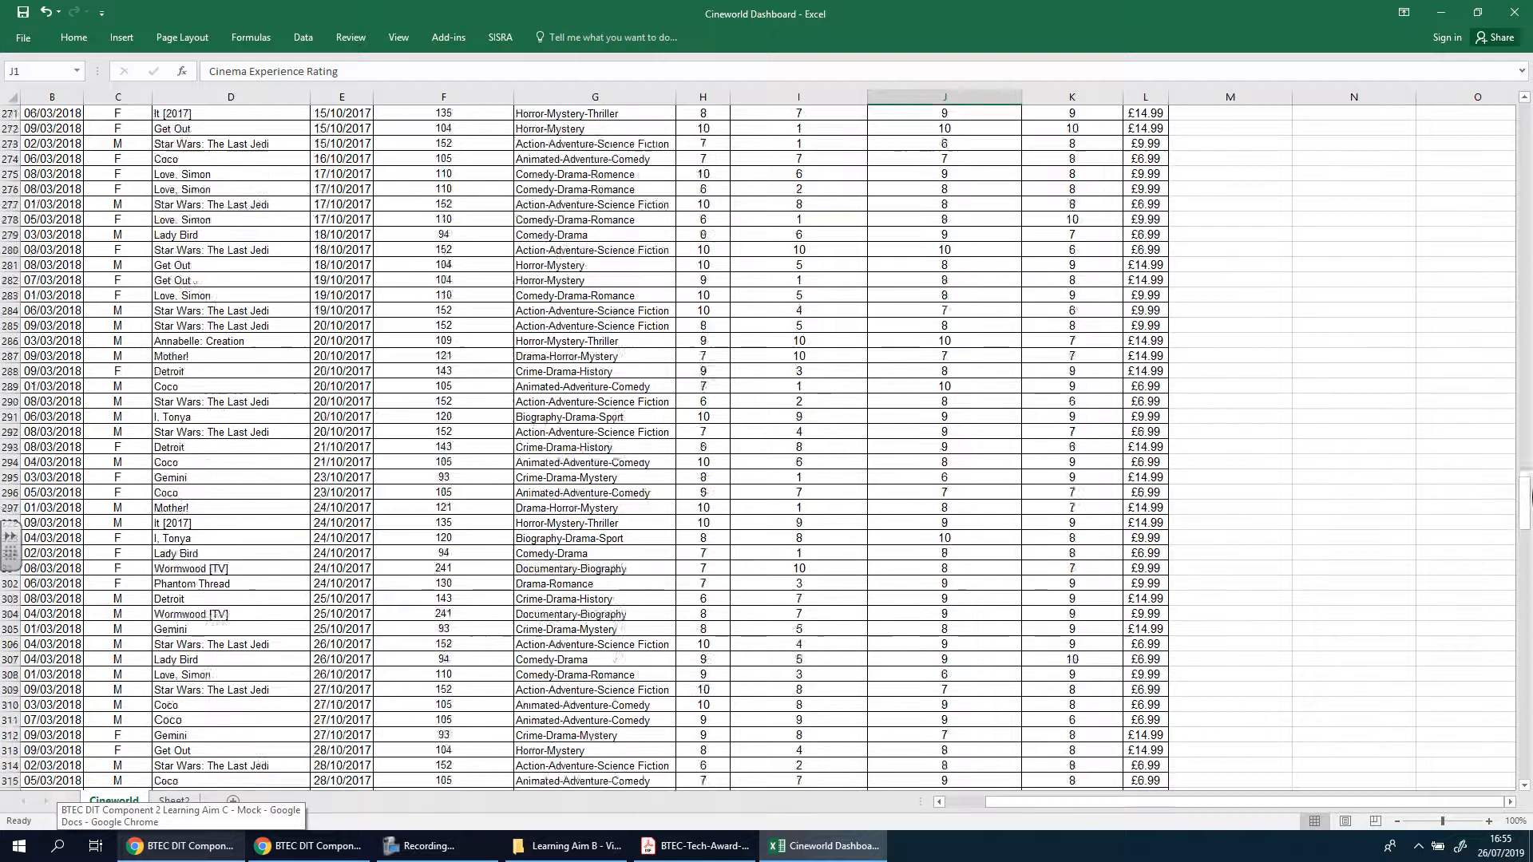
pyautogui.moveTo(1524, 487); pyautogui.dragTo(1524, 112)
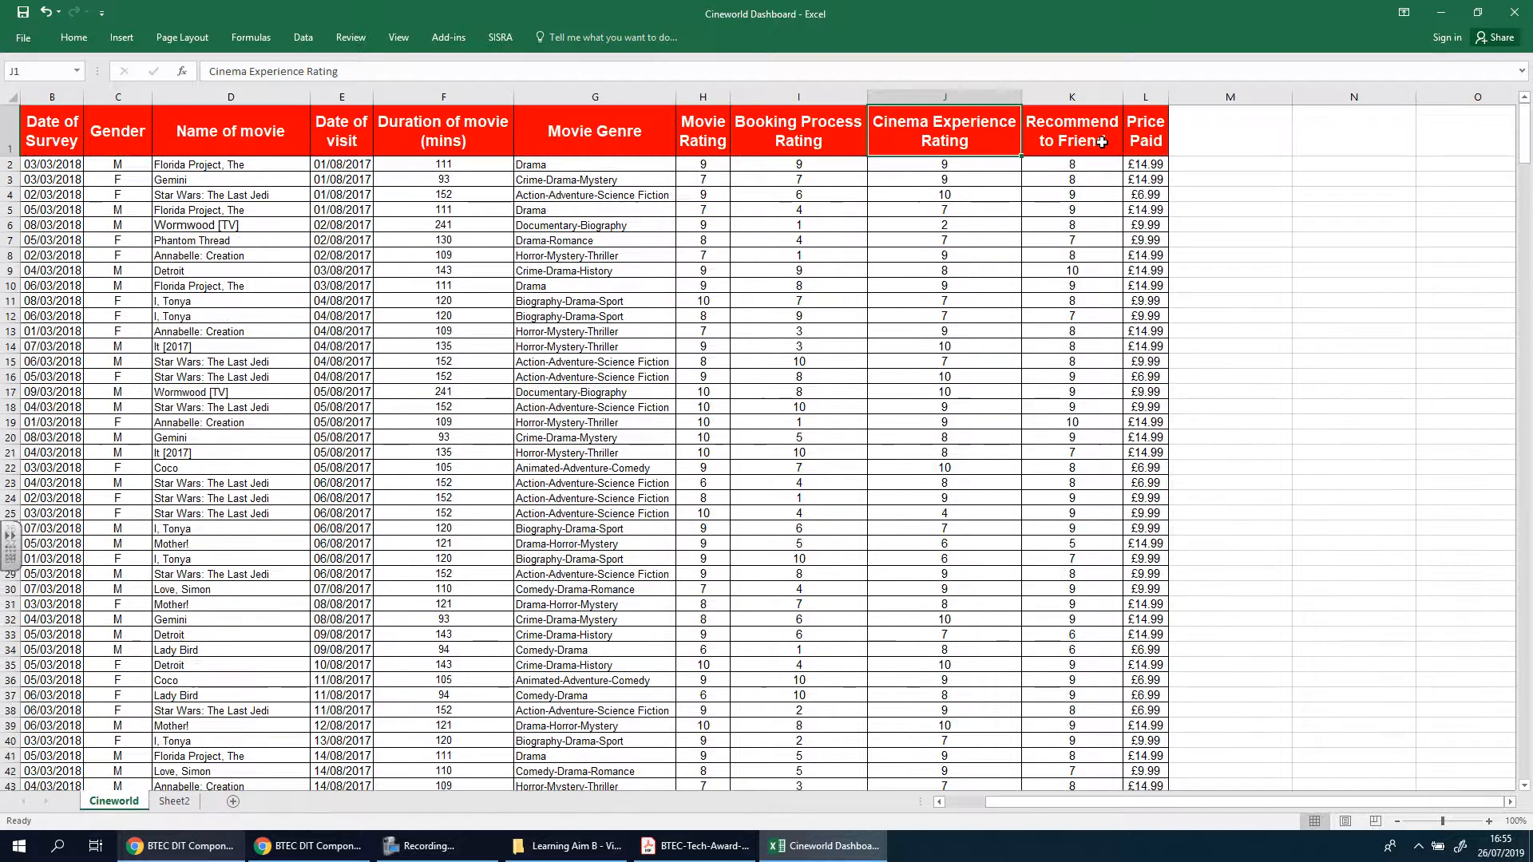
pyautogui.click(1102, 140)
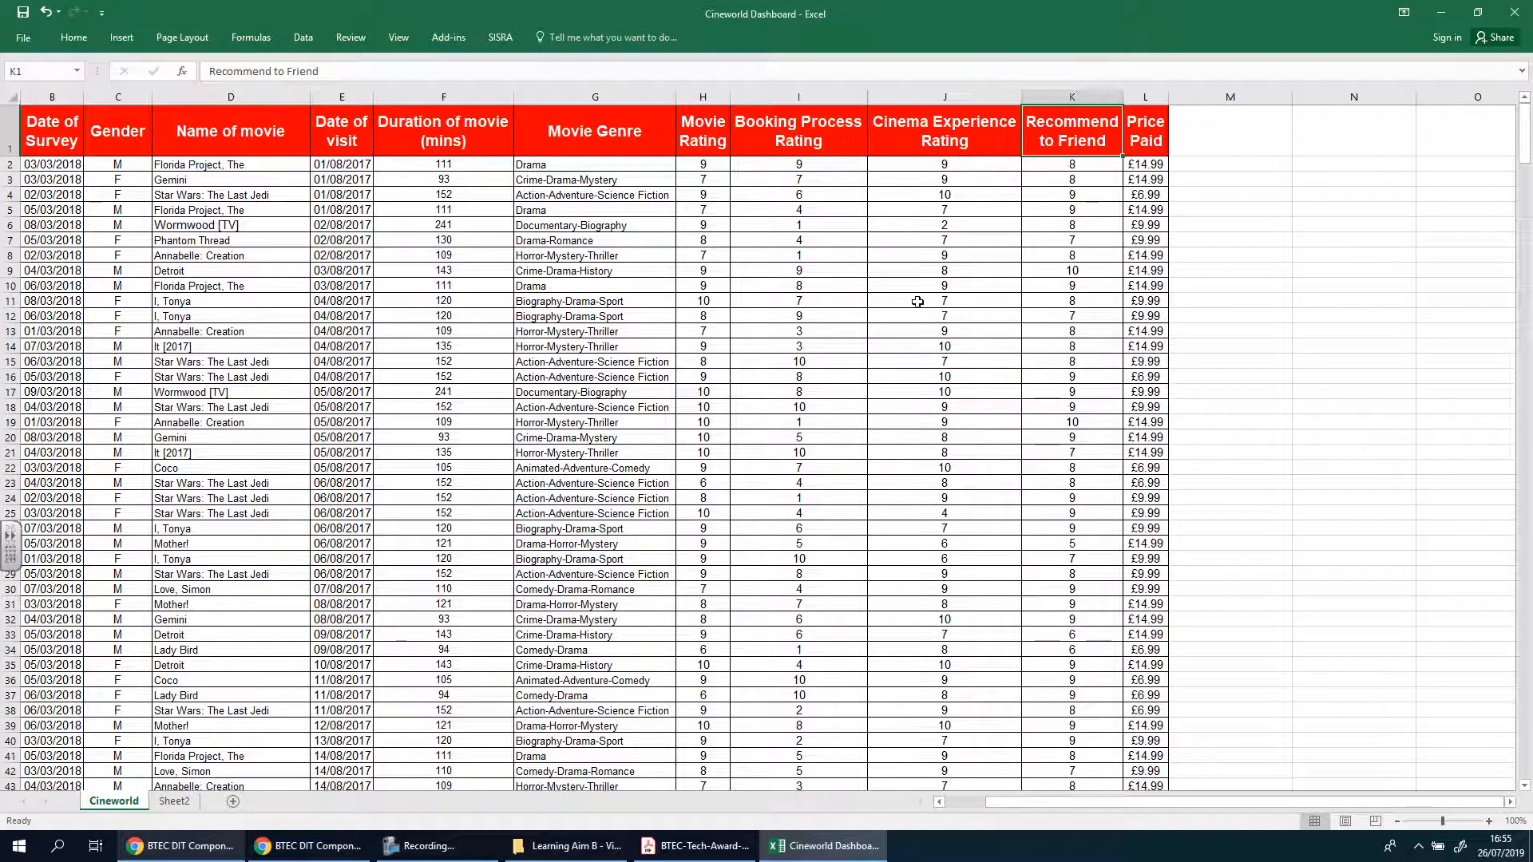
pyautogui.click(188, 801)
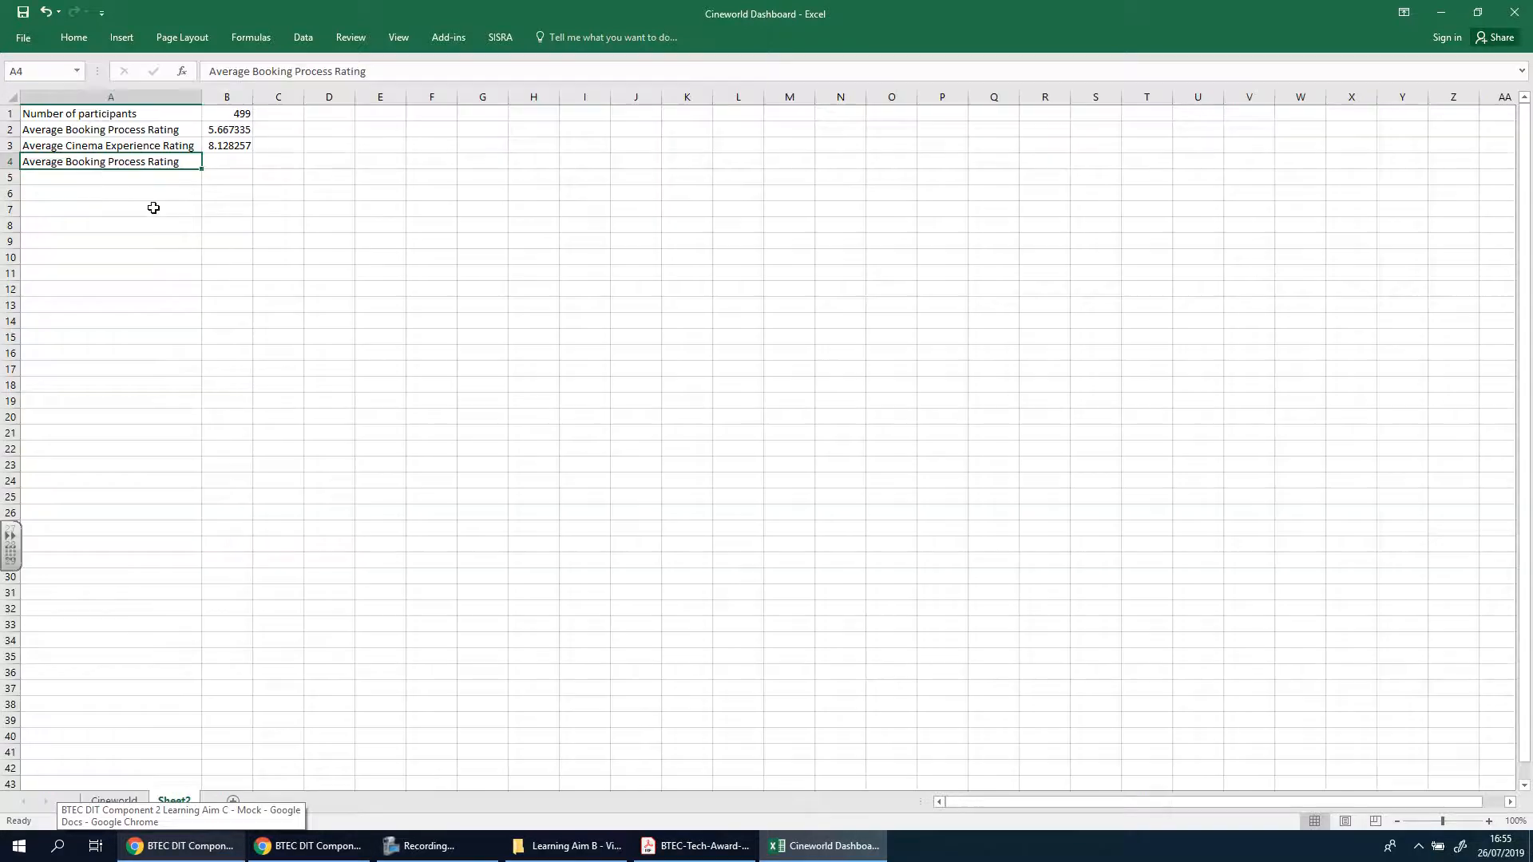
# Replace "Booking Process" in the A4 label of Sheet2 with "Recommend a fried"
pyautogui.doubleClick(79, 161)
pyautogui.doubleClick(75, 162)
pyautogui.moveTo(122, 158); pyautogui.dragTo(165, 159)
pyautogui.write('Rec')
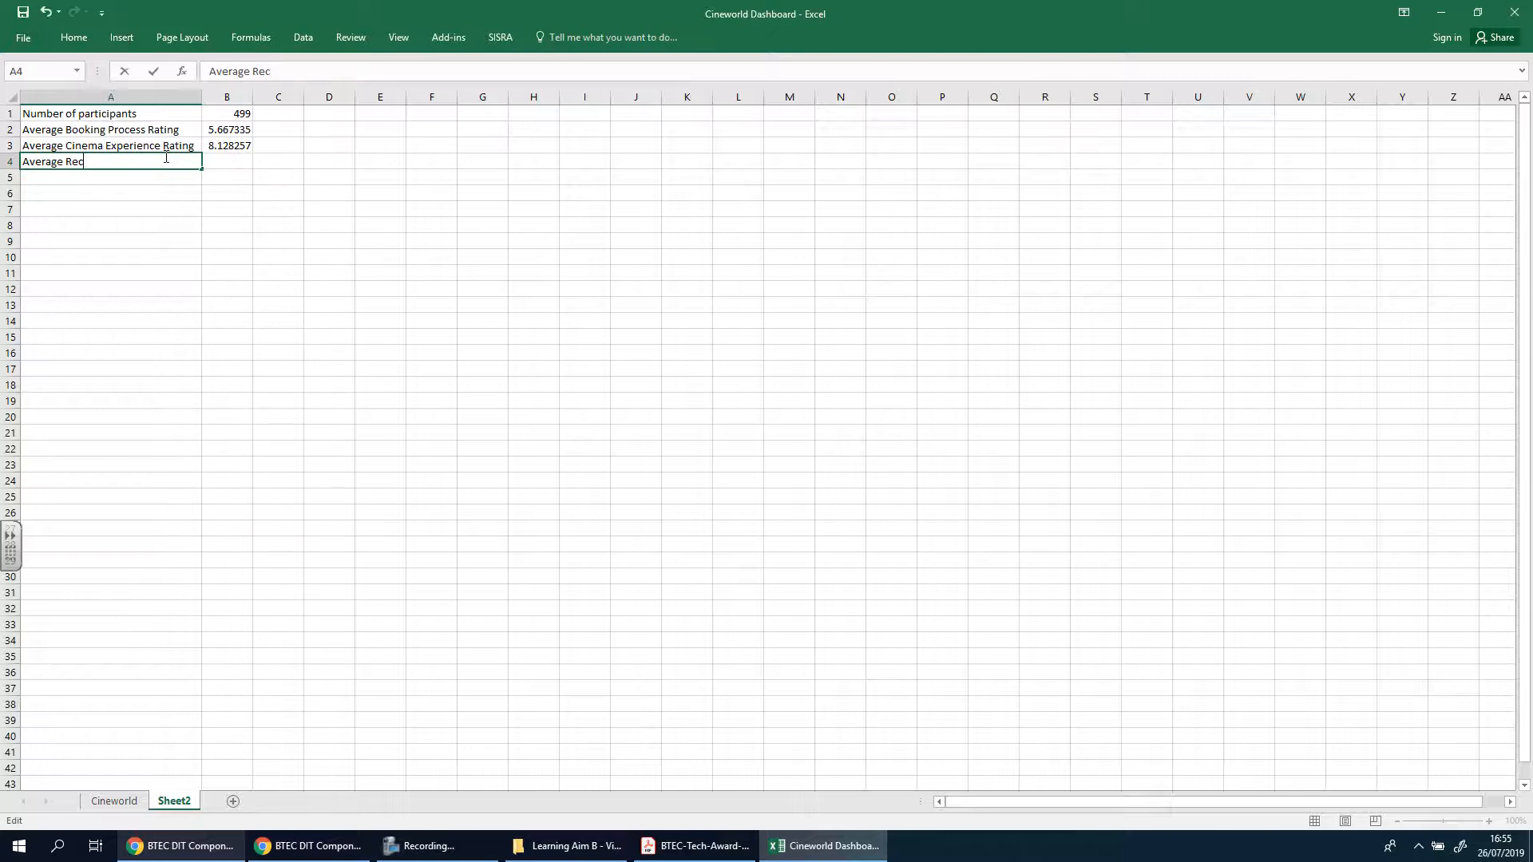
pyautogui.write('ommend a fried rating')
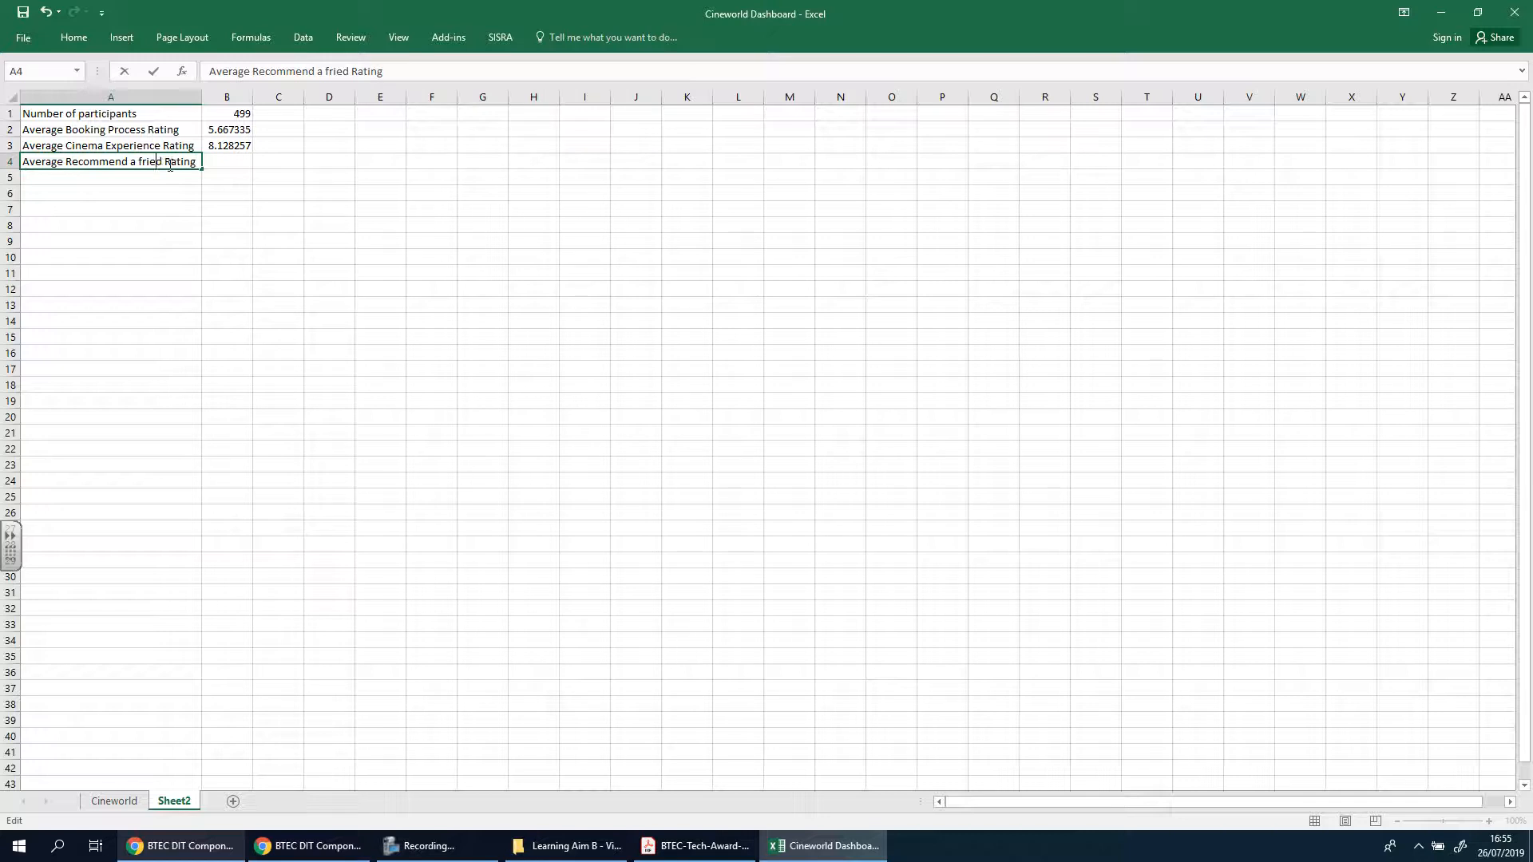
pyautogui.write('n')
# Correct the A4 label to "Average Recommend A Friend Rating" and fit column A's width to it
pyautogui.press('Left')
pyautogui.press('Left')
pyautogui.press('Left')
pyautogui.press('Left')
pyautogui.press('BackSpace')
pyautogui.write('F')
pyautogui.press('Left')
pyautogui.press('BackSpace')
pyautogui.write('A')
pyautogui.press('Return')
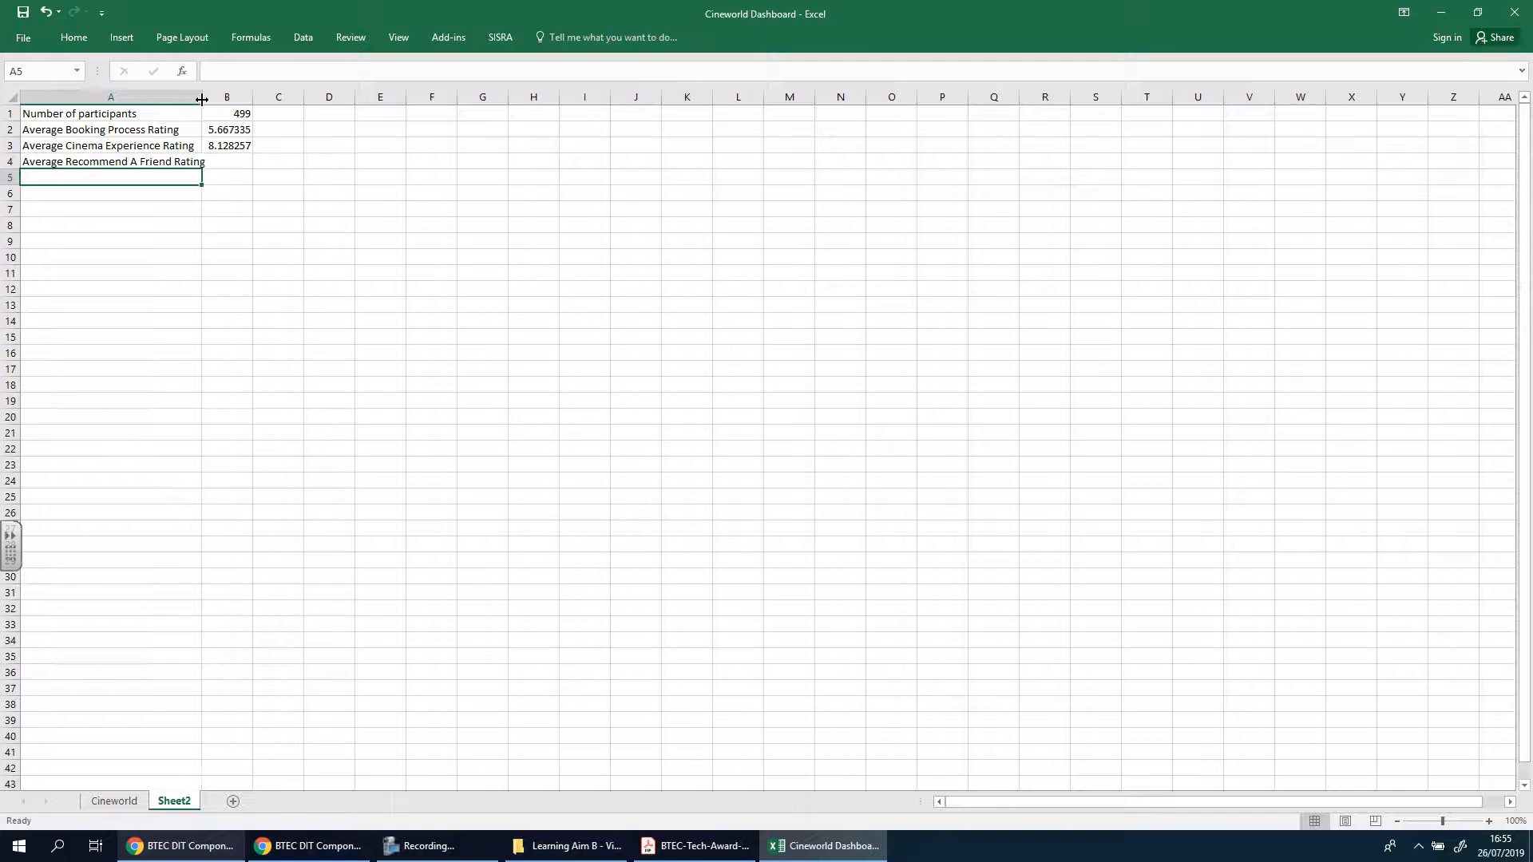
pyautogui.doubleClick(202, 99)
# Calculate the average recommendation rating in B4 of Sheet2 with the formula =Cineworld!K501/Sheet2!B1
pyautogui.click(224, 161)
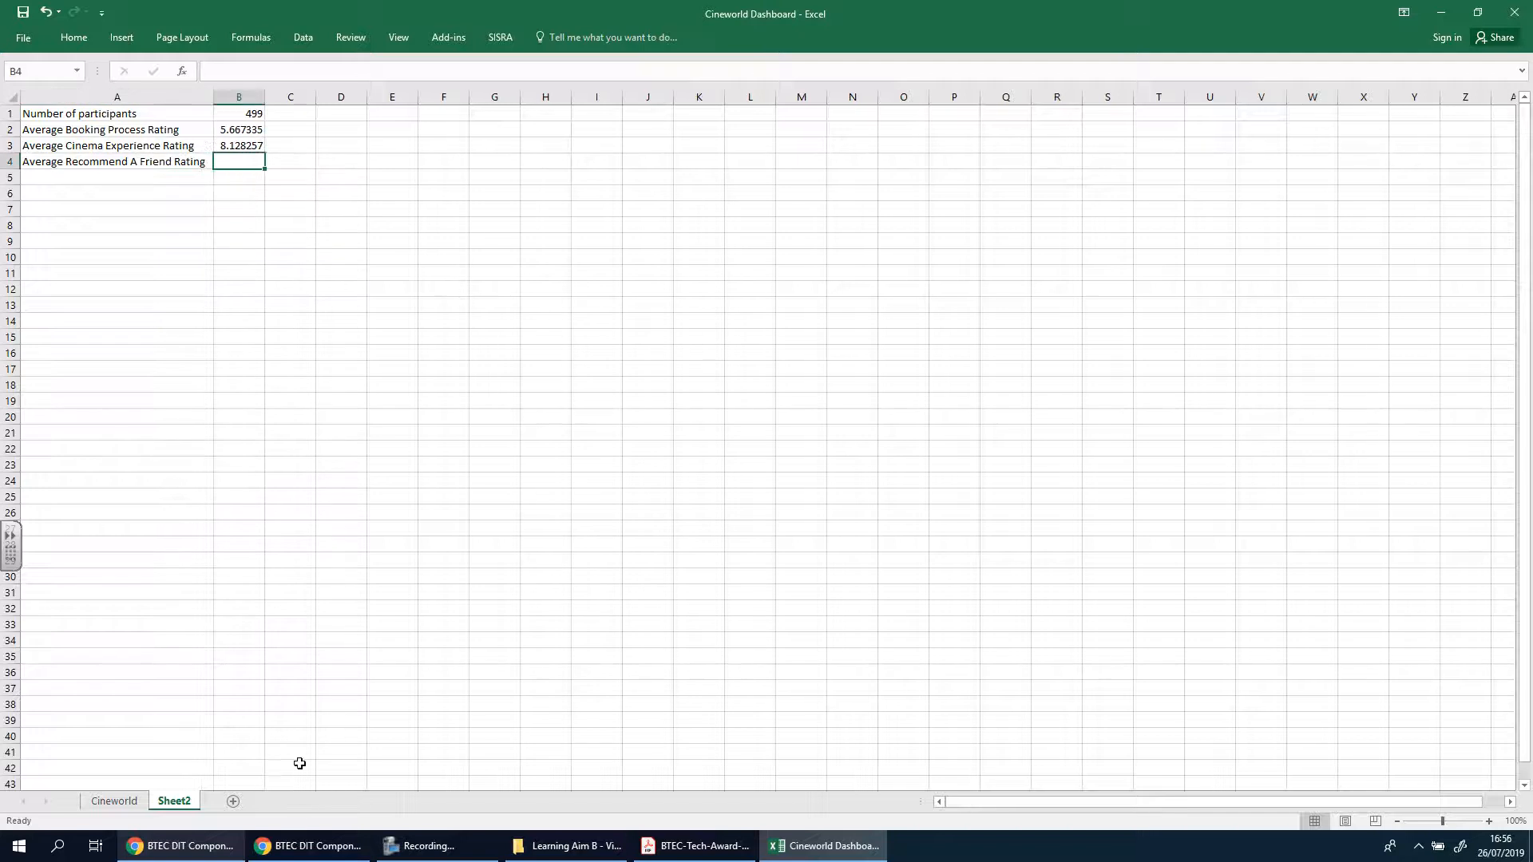
pyautogui.click(114, 801)
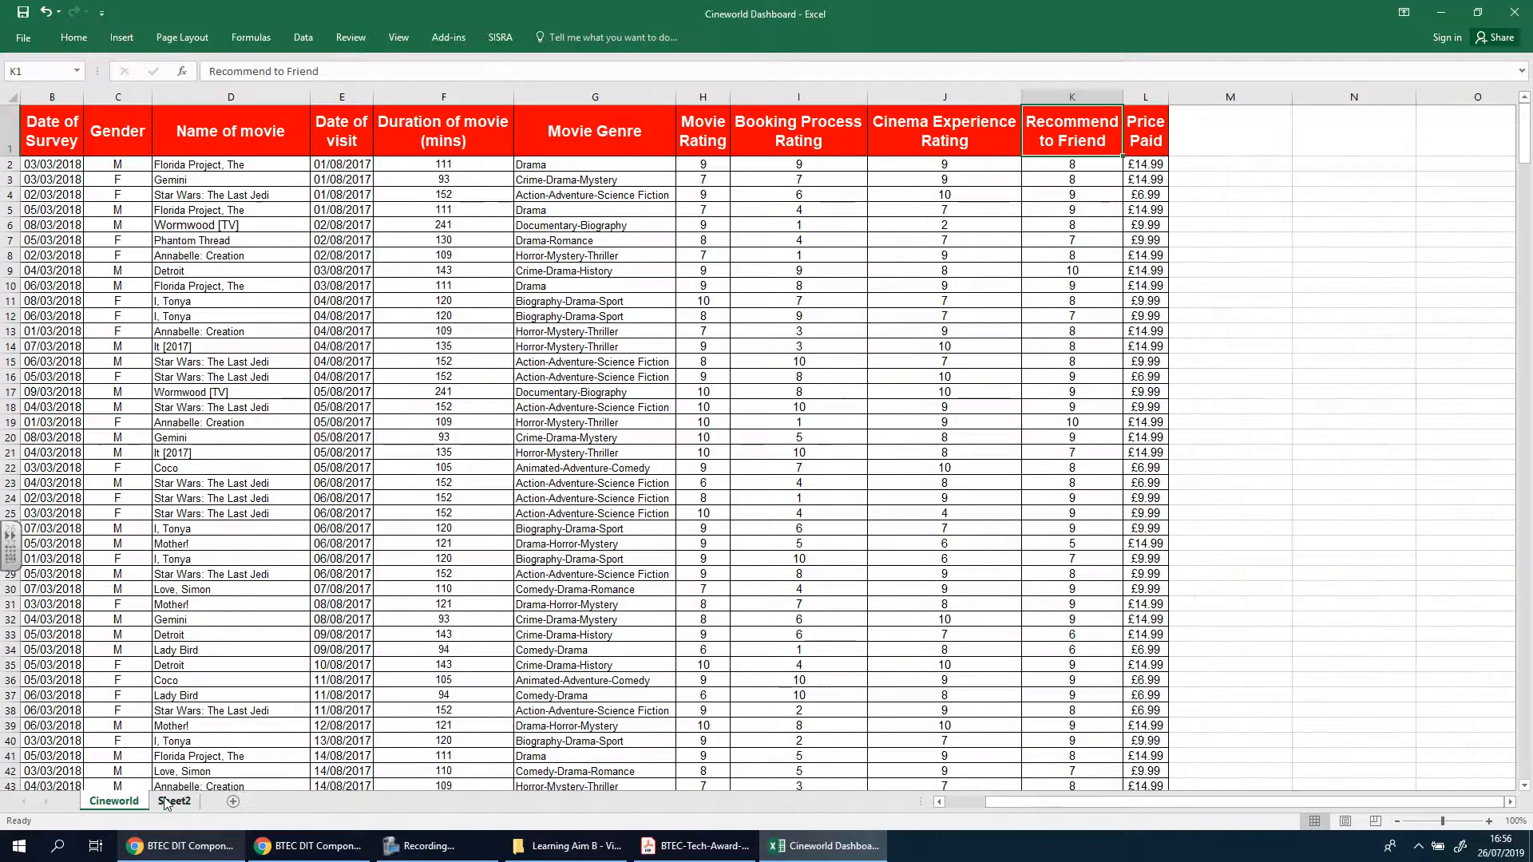
pyautogui.click(165, 801)
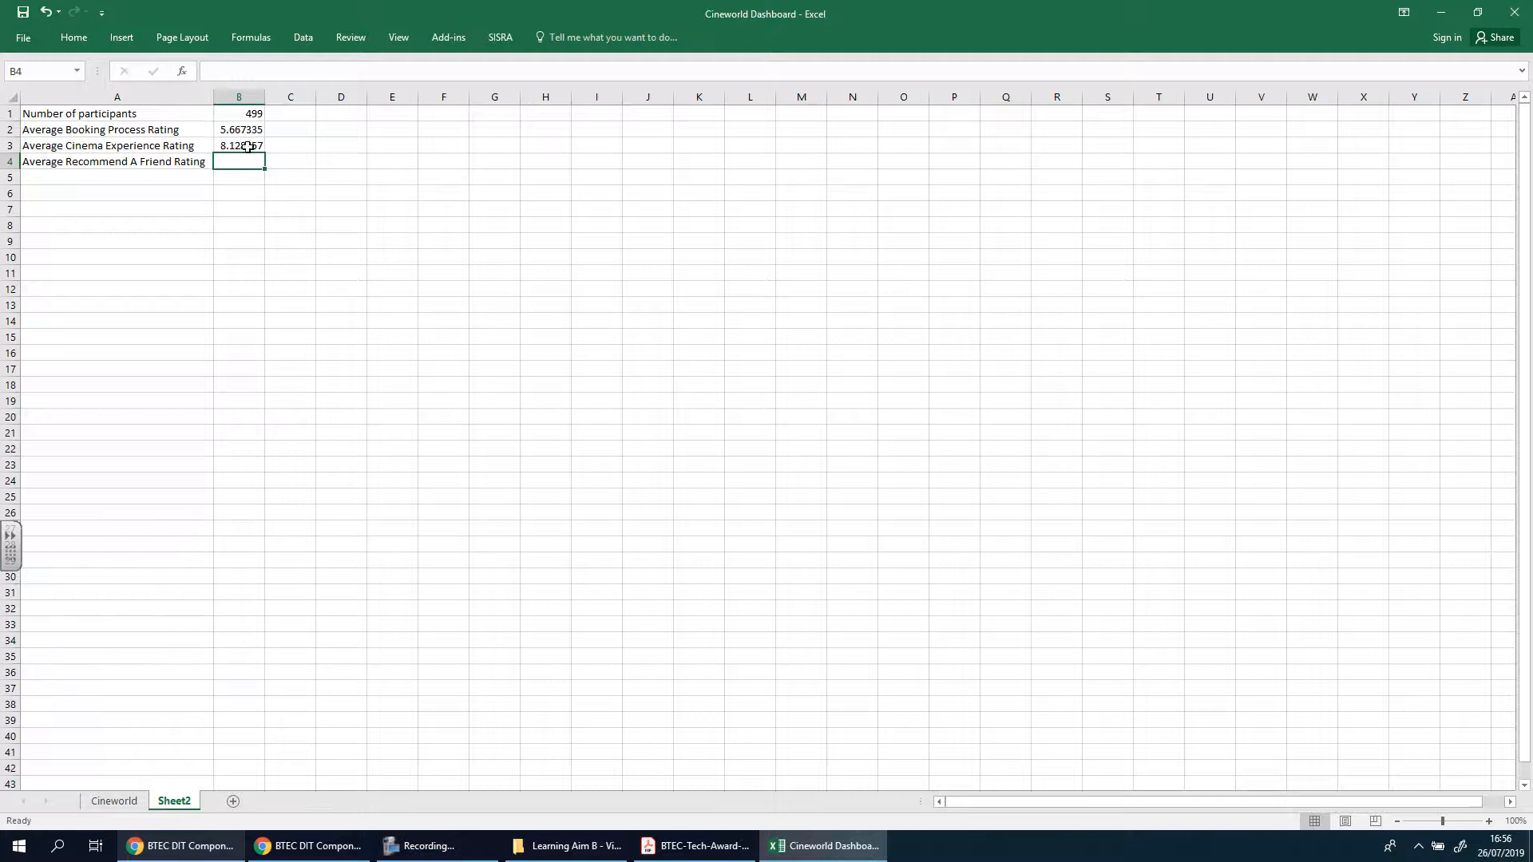
pyautogui.write('=')
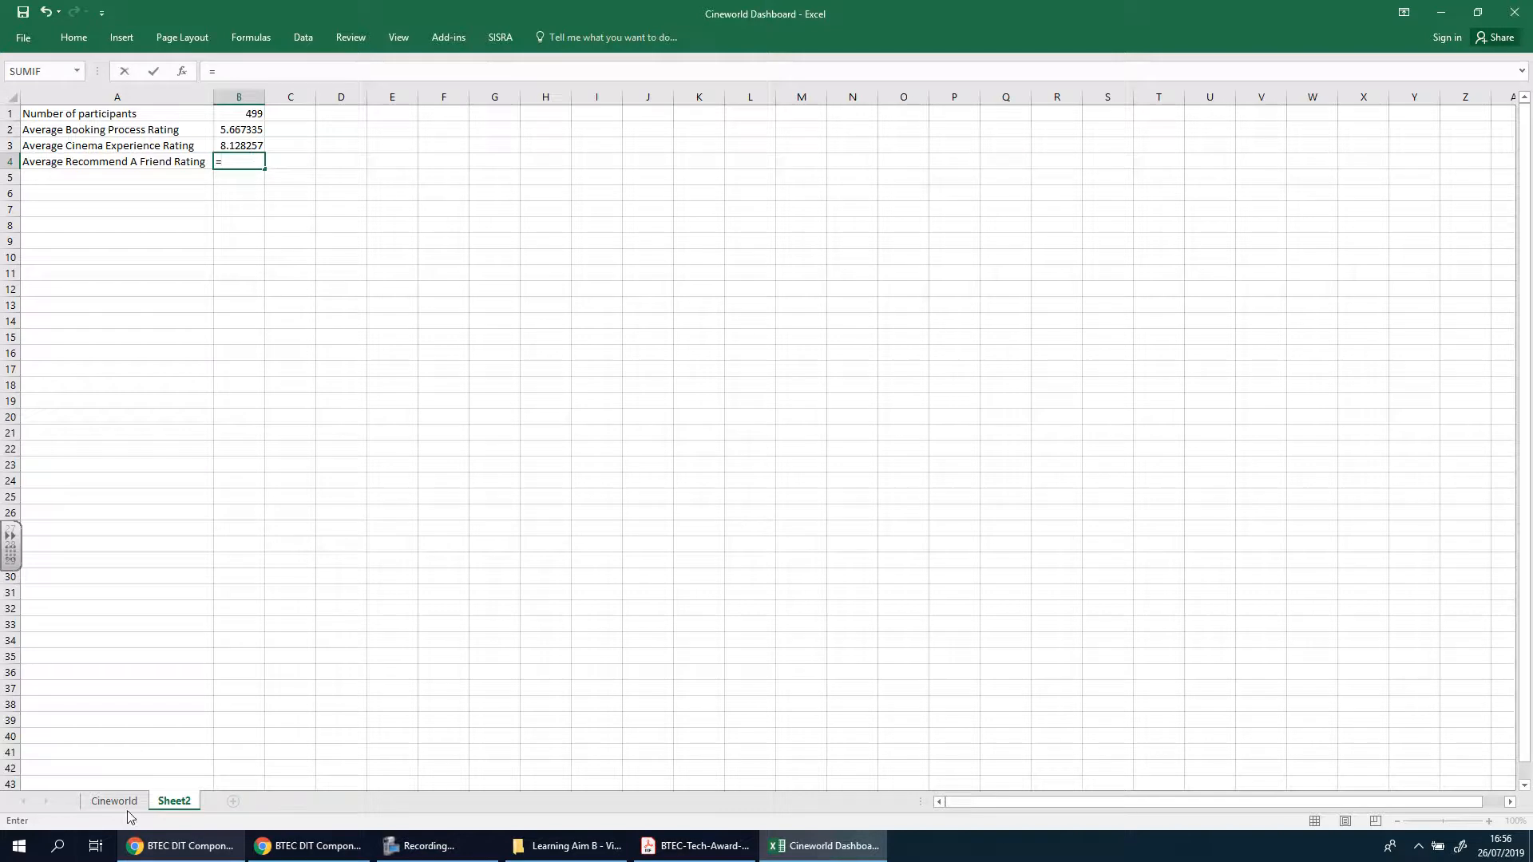
pyautogui.click(118, 801)
pyautogui.moveTo(1523, 160); pyautogui.dragTo(1521, 782)
pyautogui.click(1079, 781)
pyautogui.write('/')
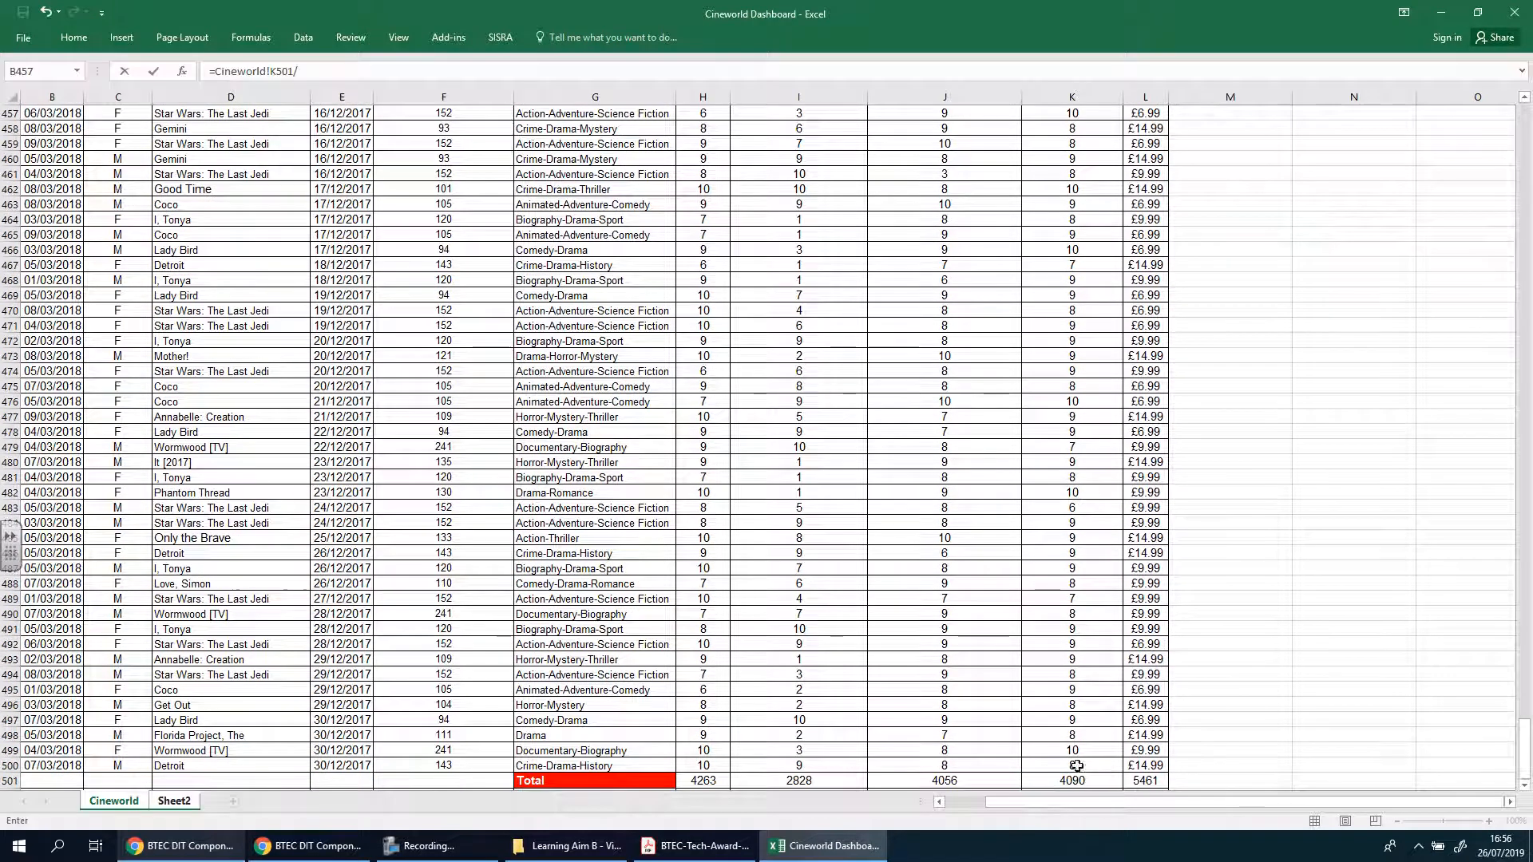
pyautogui.click(171, 801)
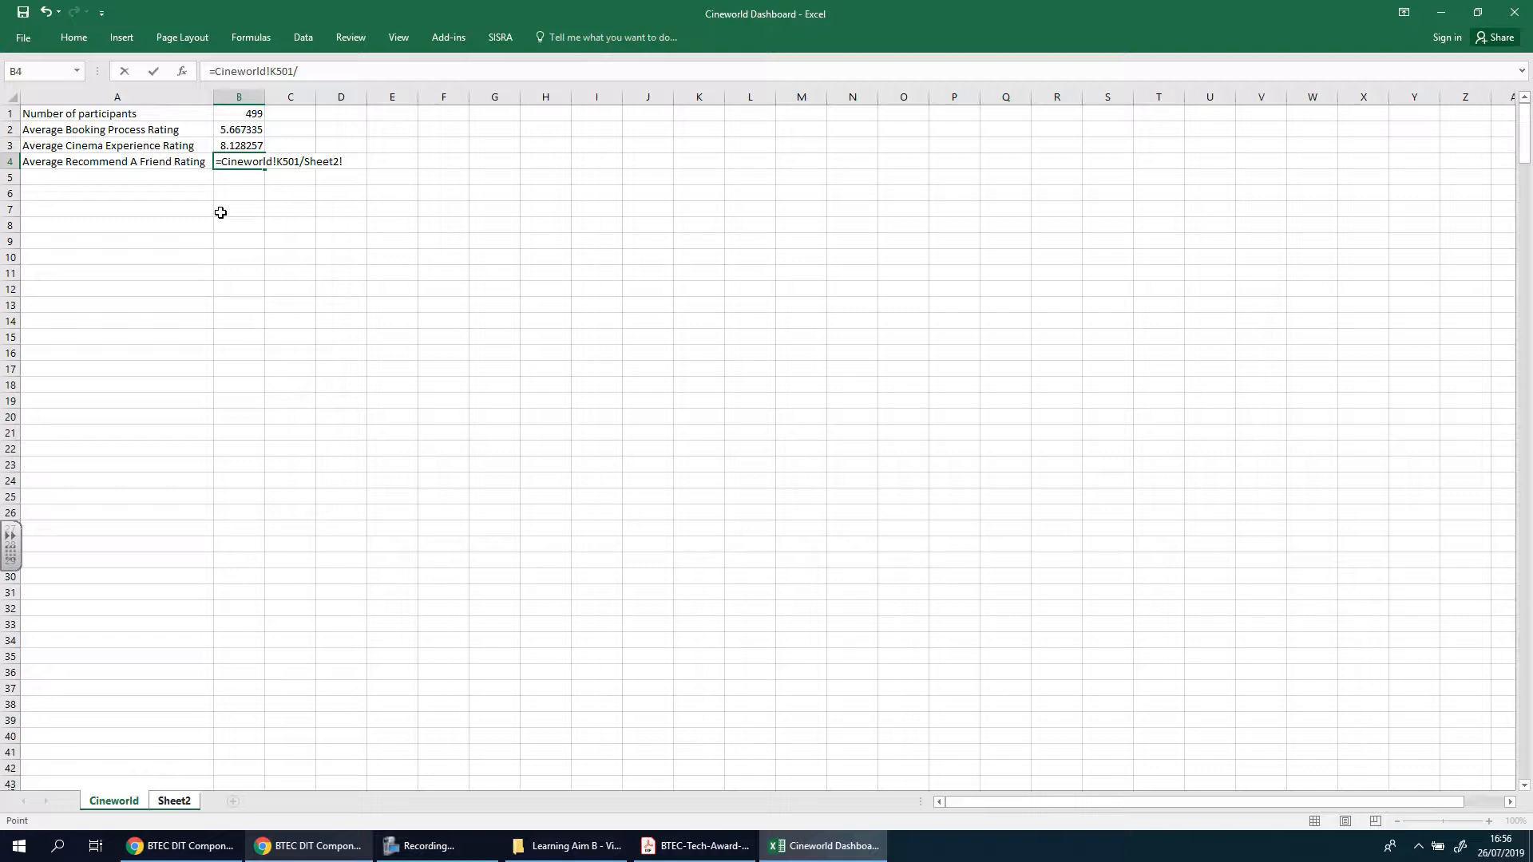
pyautogui.click(242, 114)
pyautogui.press('Return')
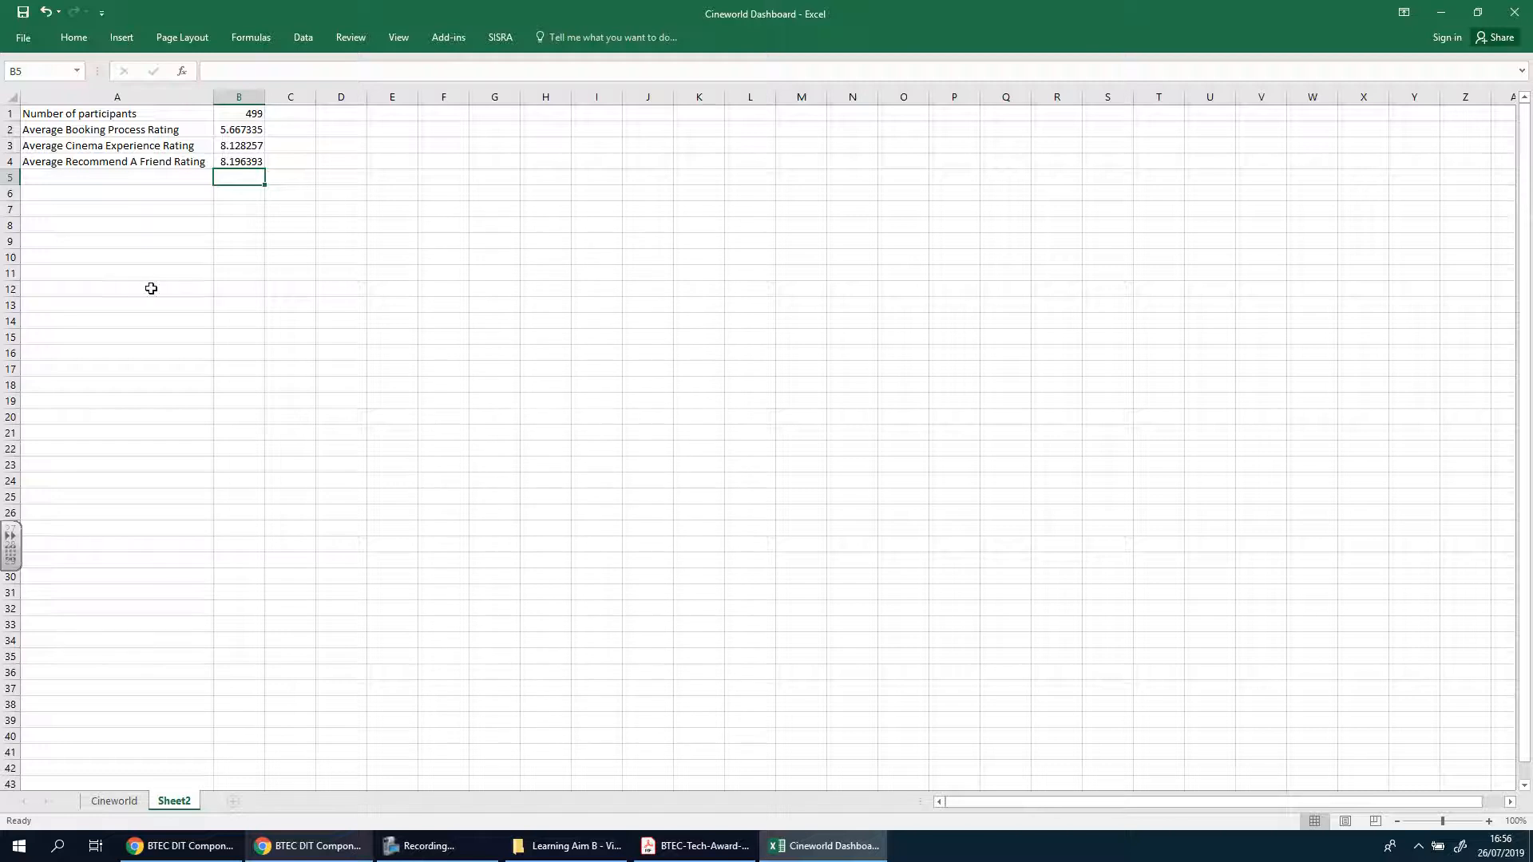
# Review the average formulas in B2 to B4 against the Cineworld totals, and view Section 4 of the mock document in Google Docs
pyautogui.click(240, 146)
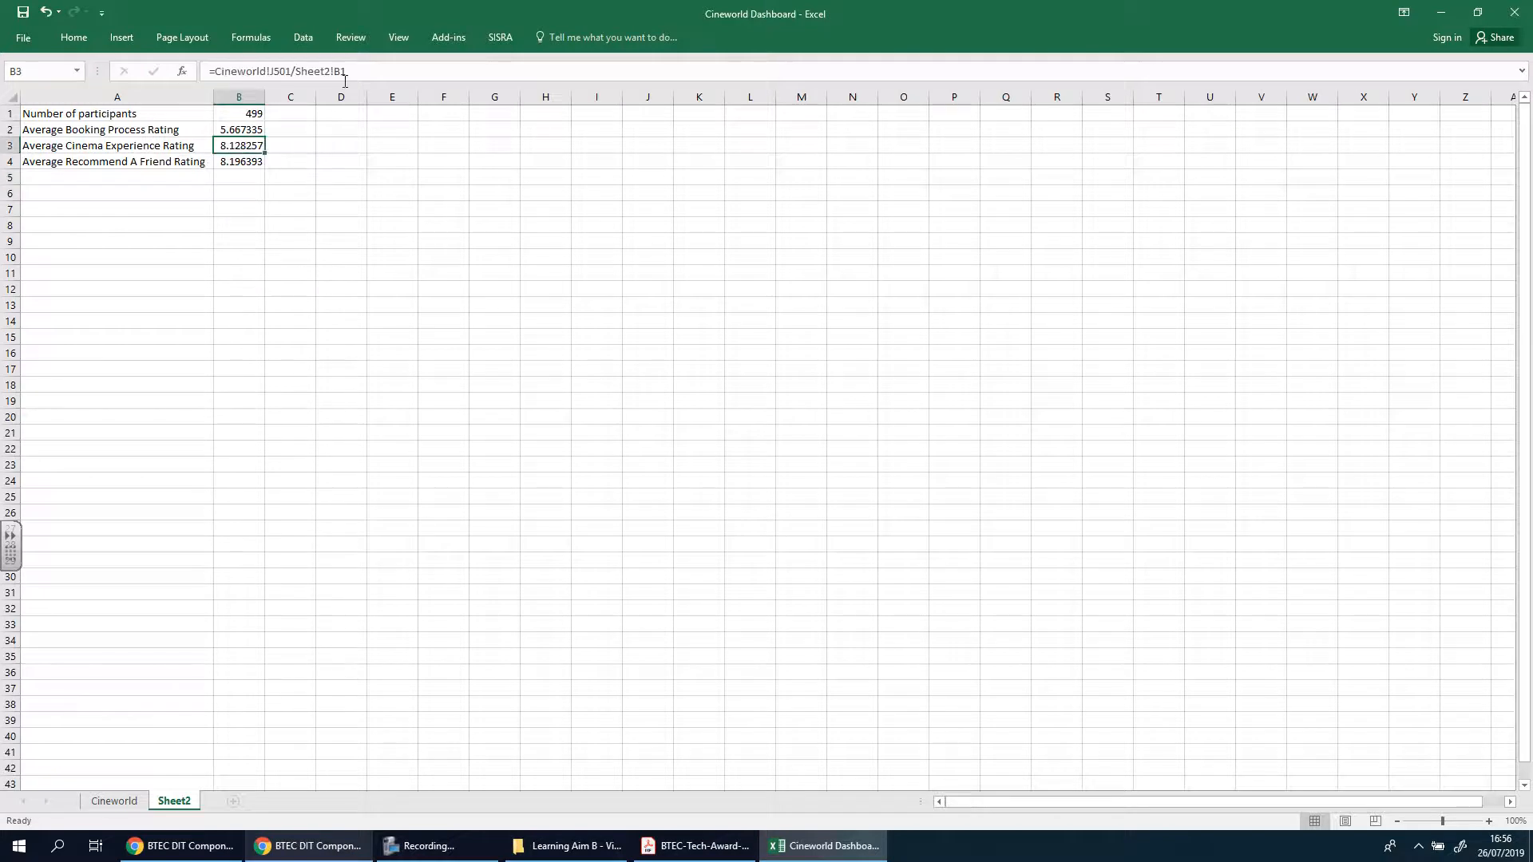
pyautogui.click(114, 800)
pyautogui.scroll(-3, 1368, 615)
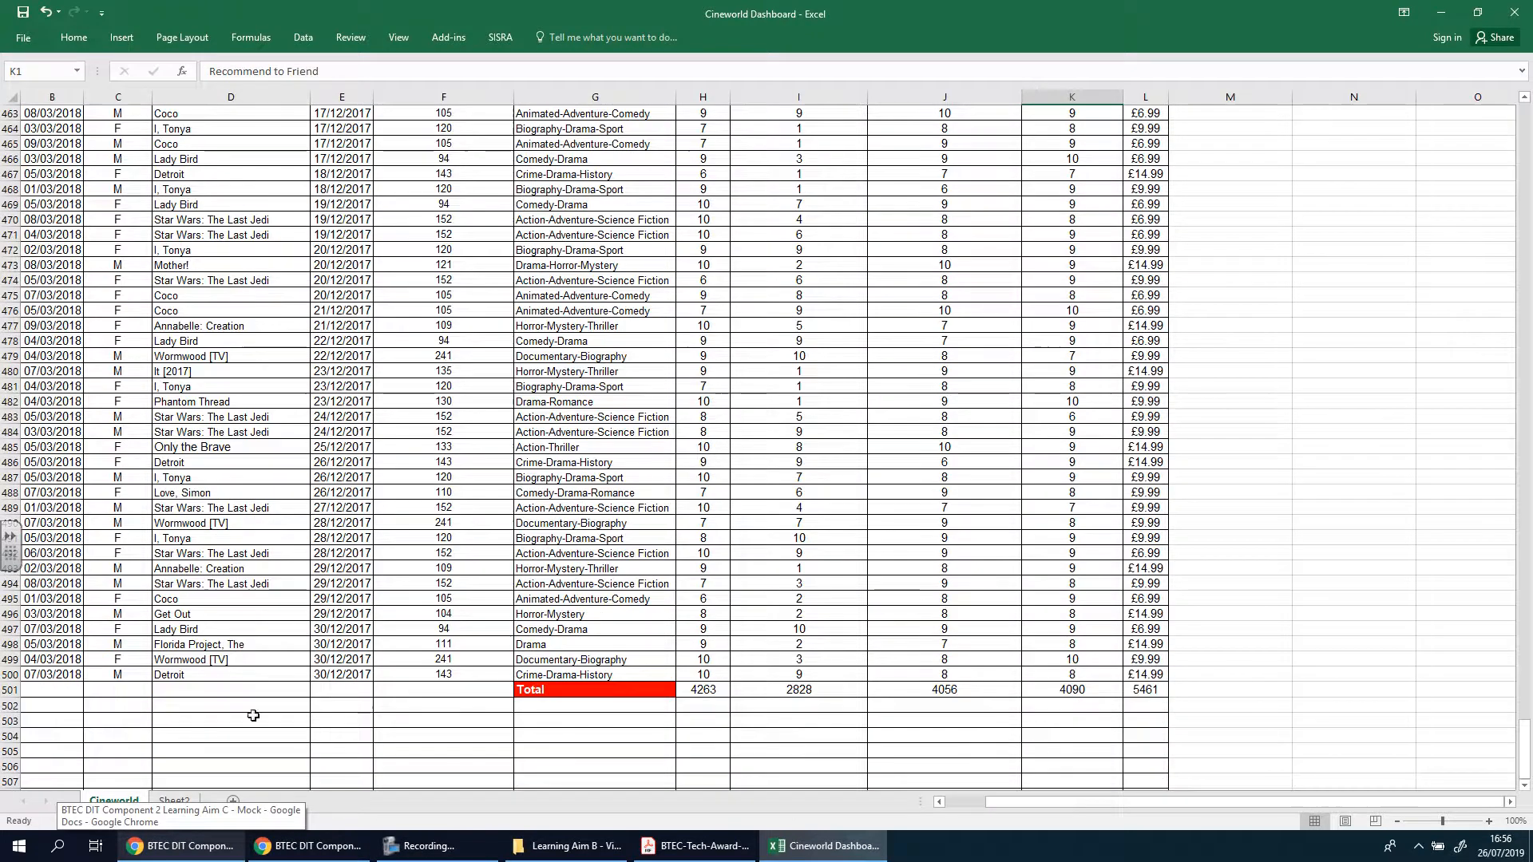
pyautogui.click(174, 801)
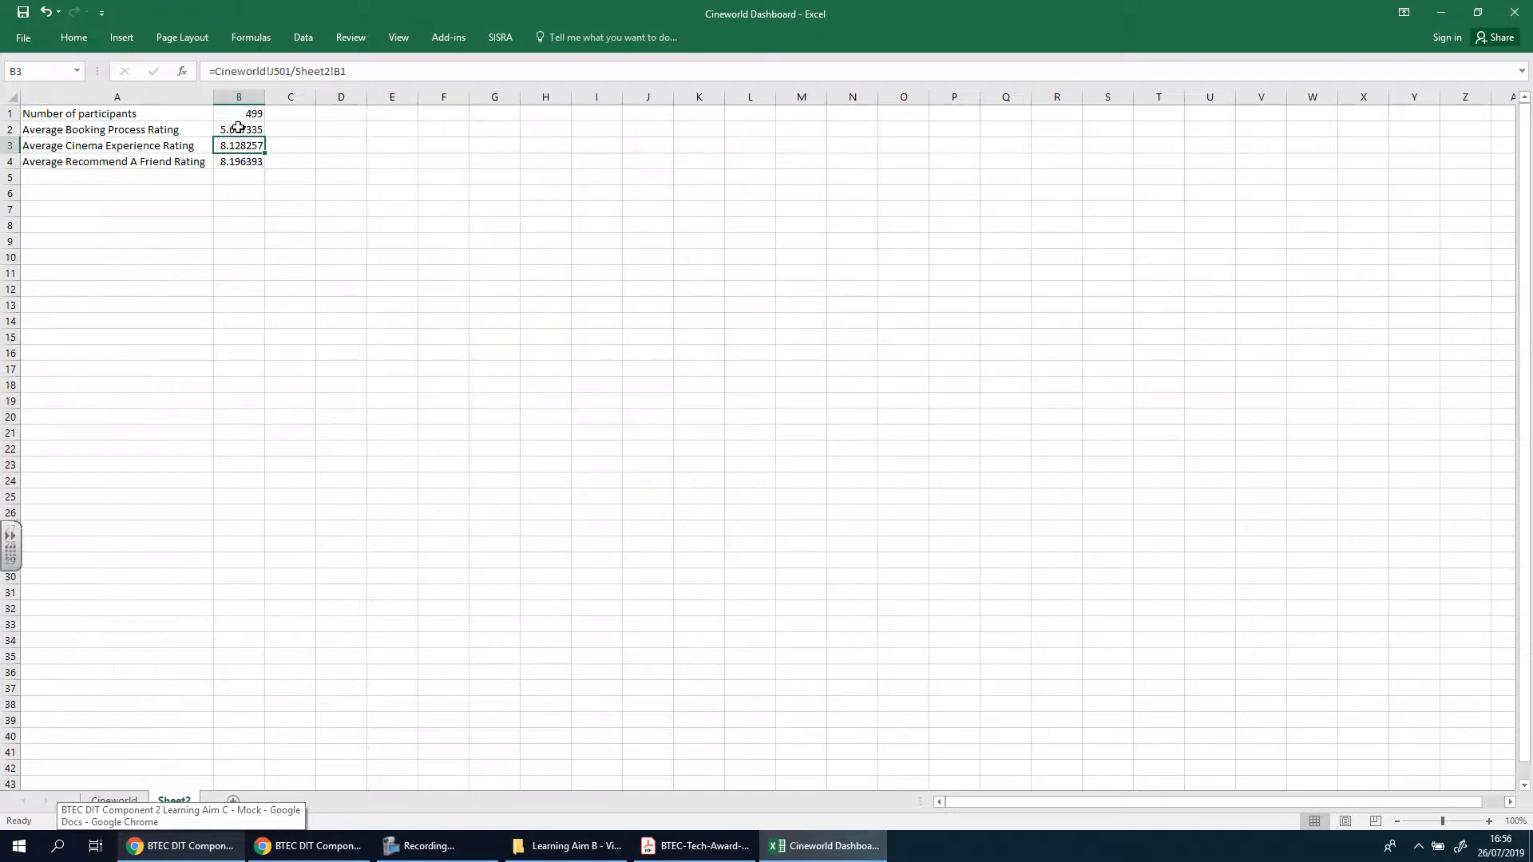
pyautogui.click(243, 160)
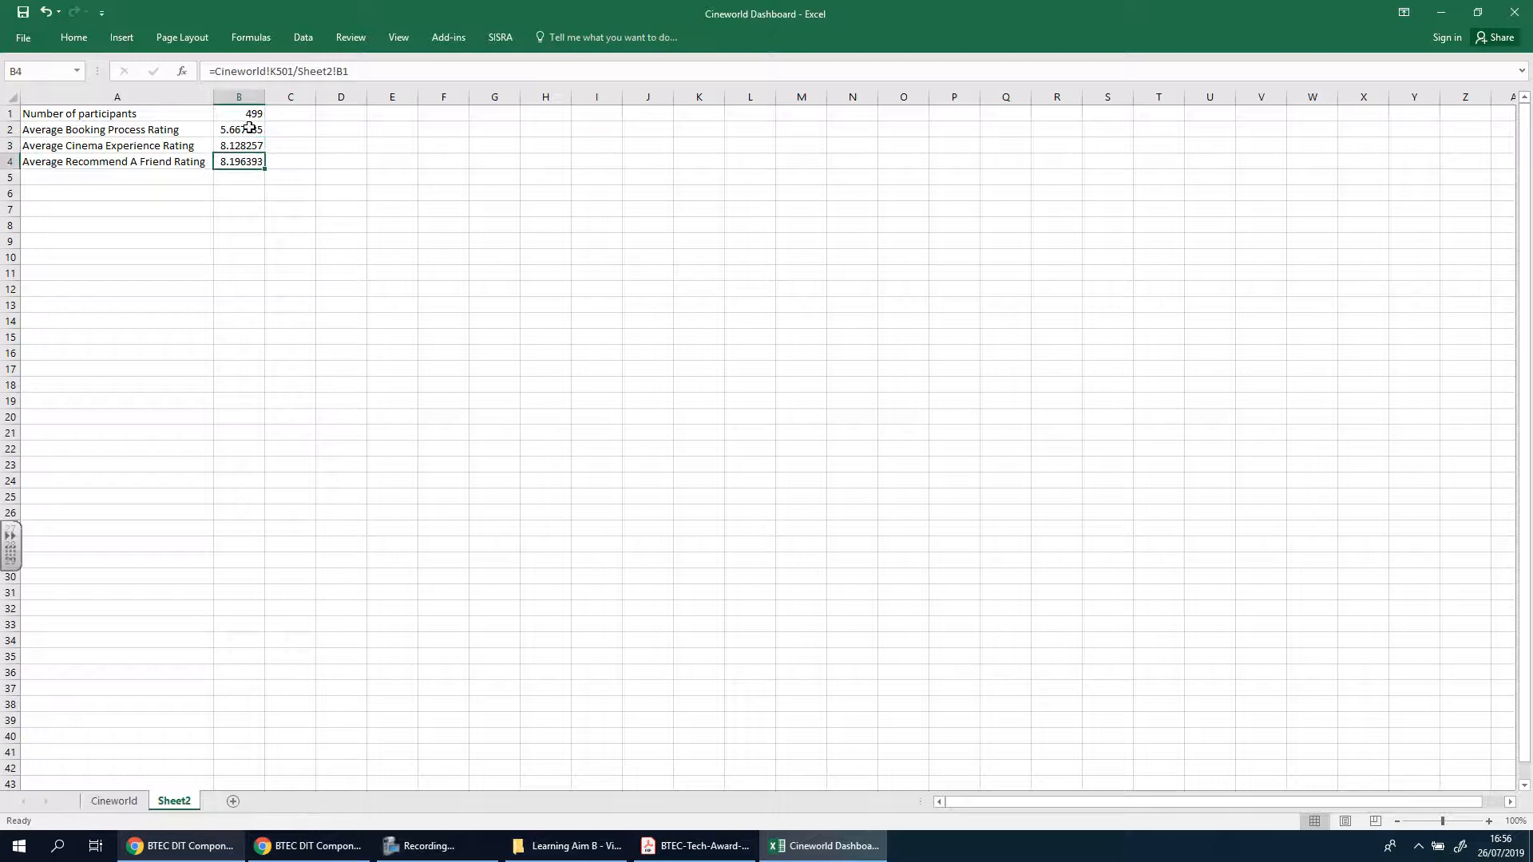
pyautogui.click(246, 128)
pyautogui.click(250, 147)
pyautogui.click(249, 161)
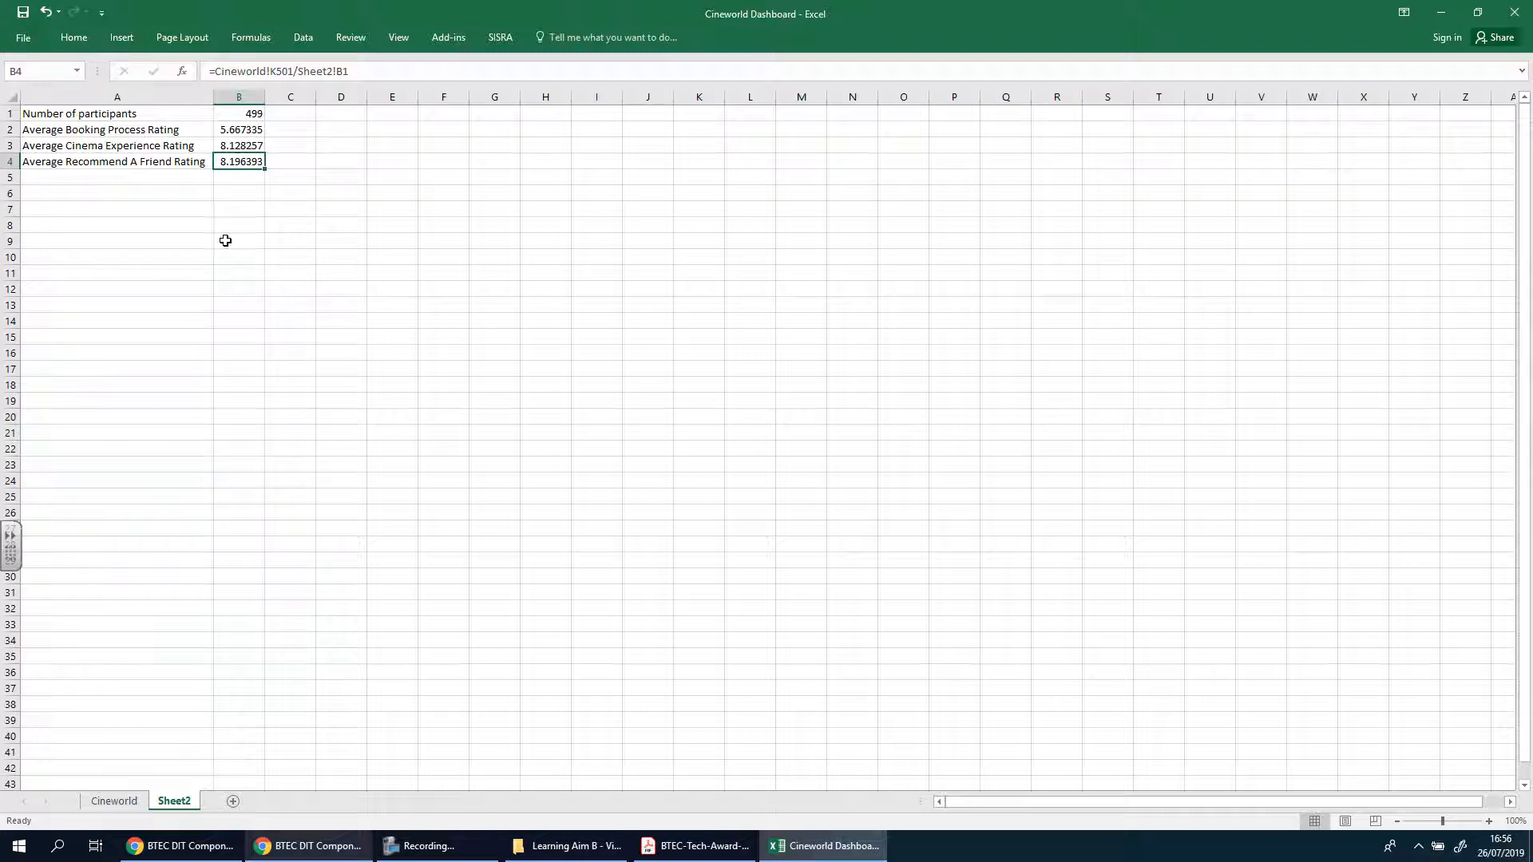
pyautogui.click(327, 840)
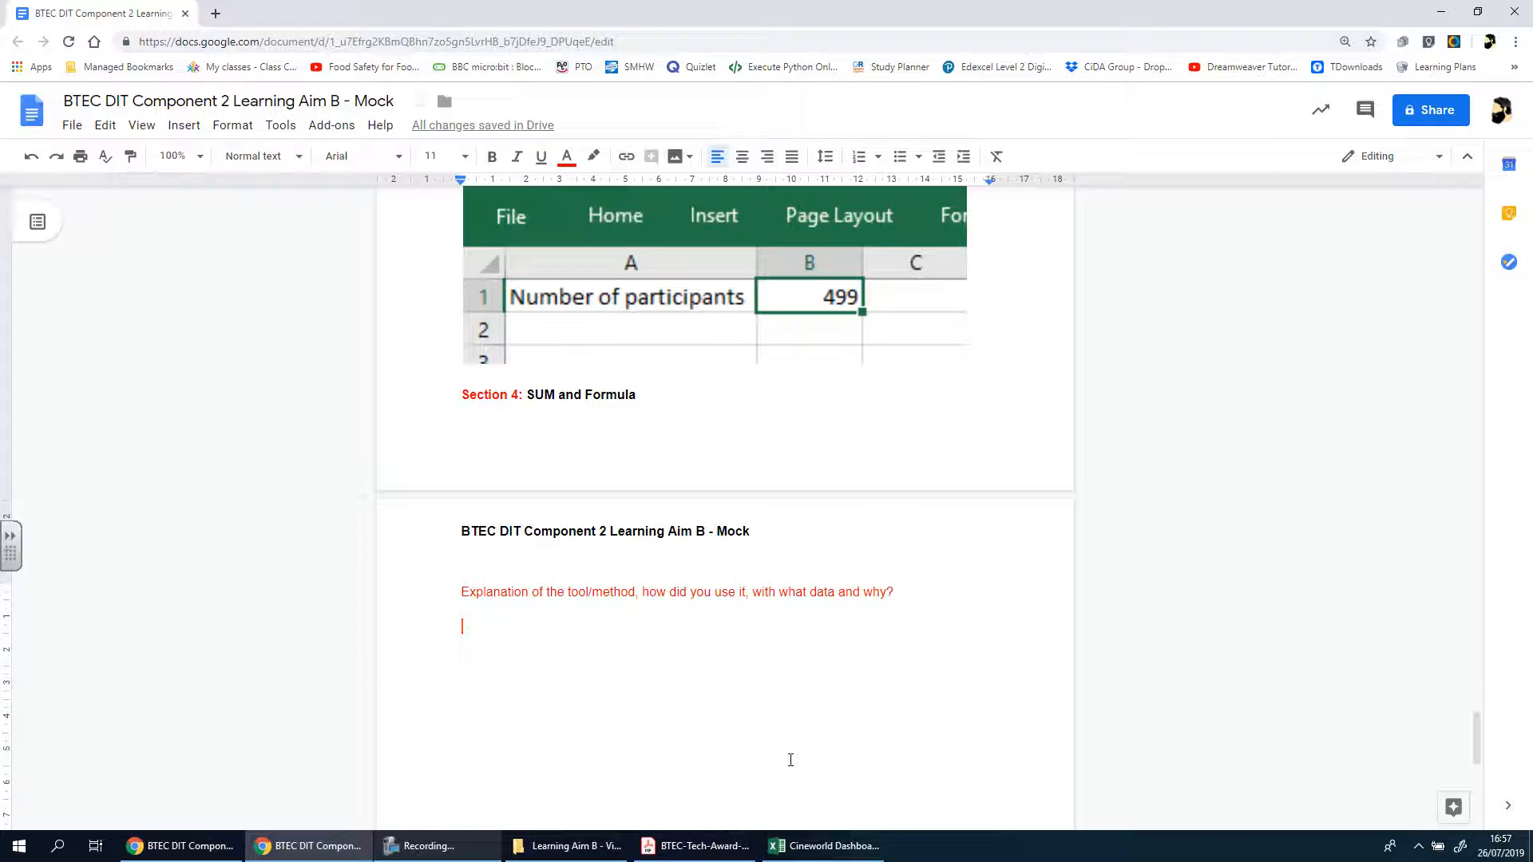
pyautogui.click(851, 856)
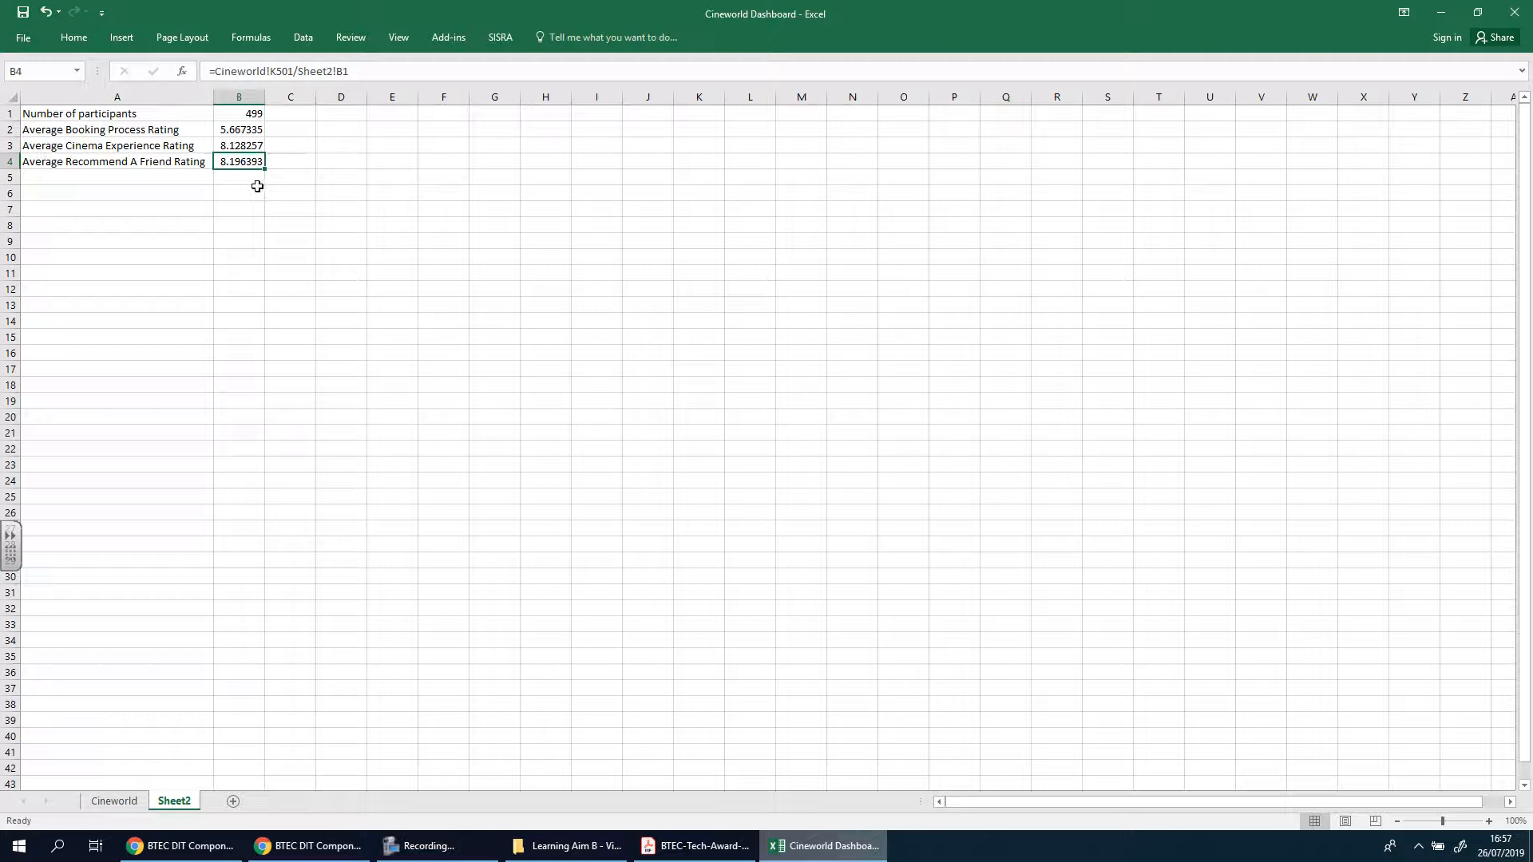
# Examine the different ticket prices in column L of the Cineworld sheet
pyautogui.click(120, 801)
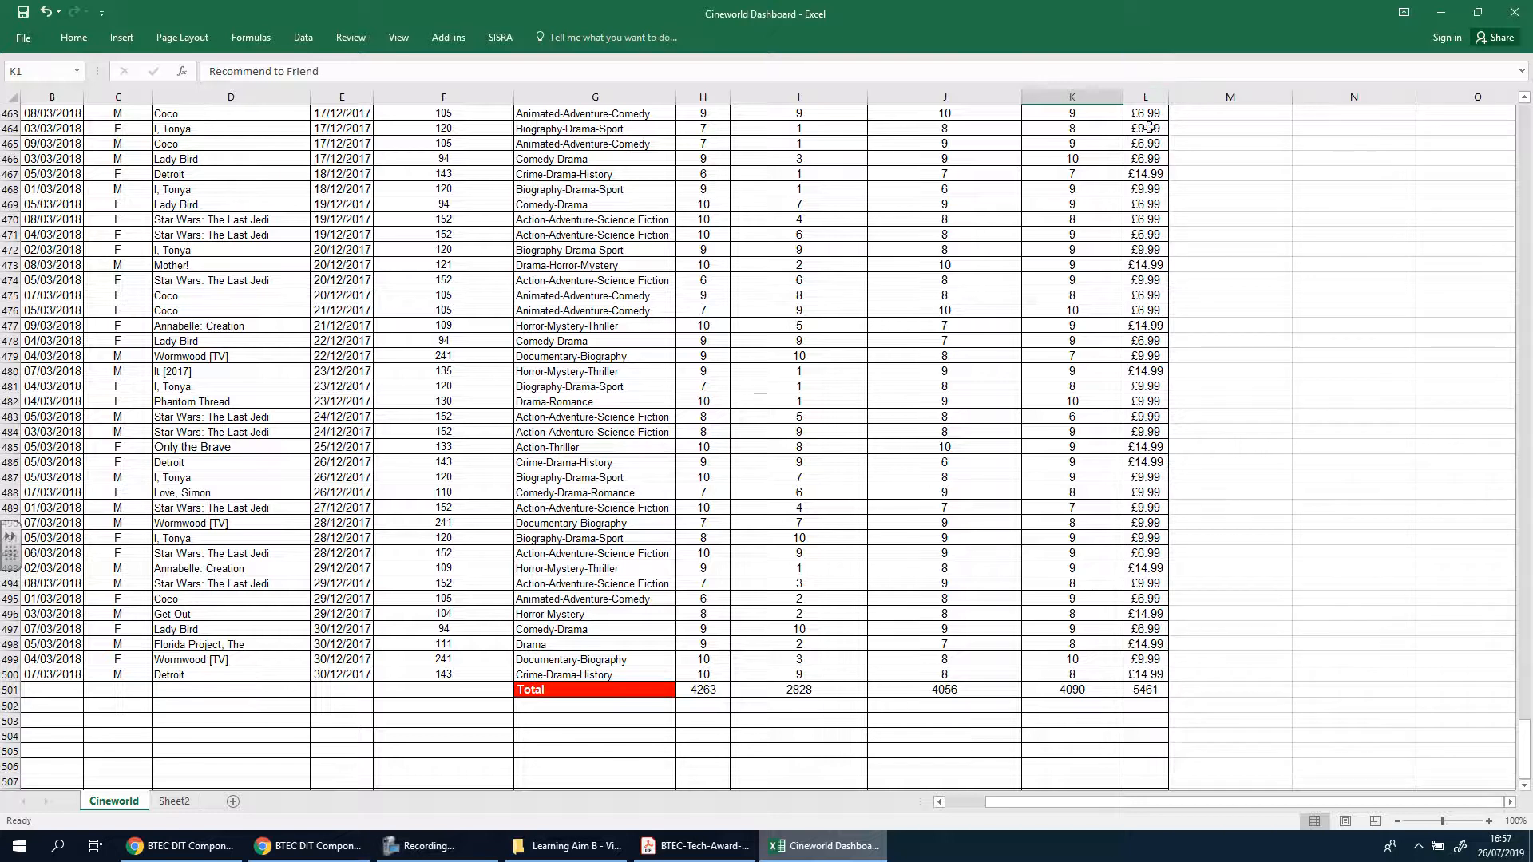
pyautogui.click(1148, 116)
pyautogui.click(1147, 129)
pyautogui.click(1147, 174)
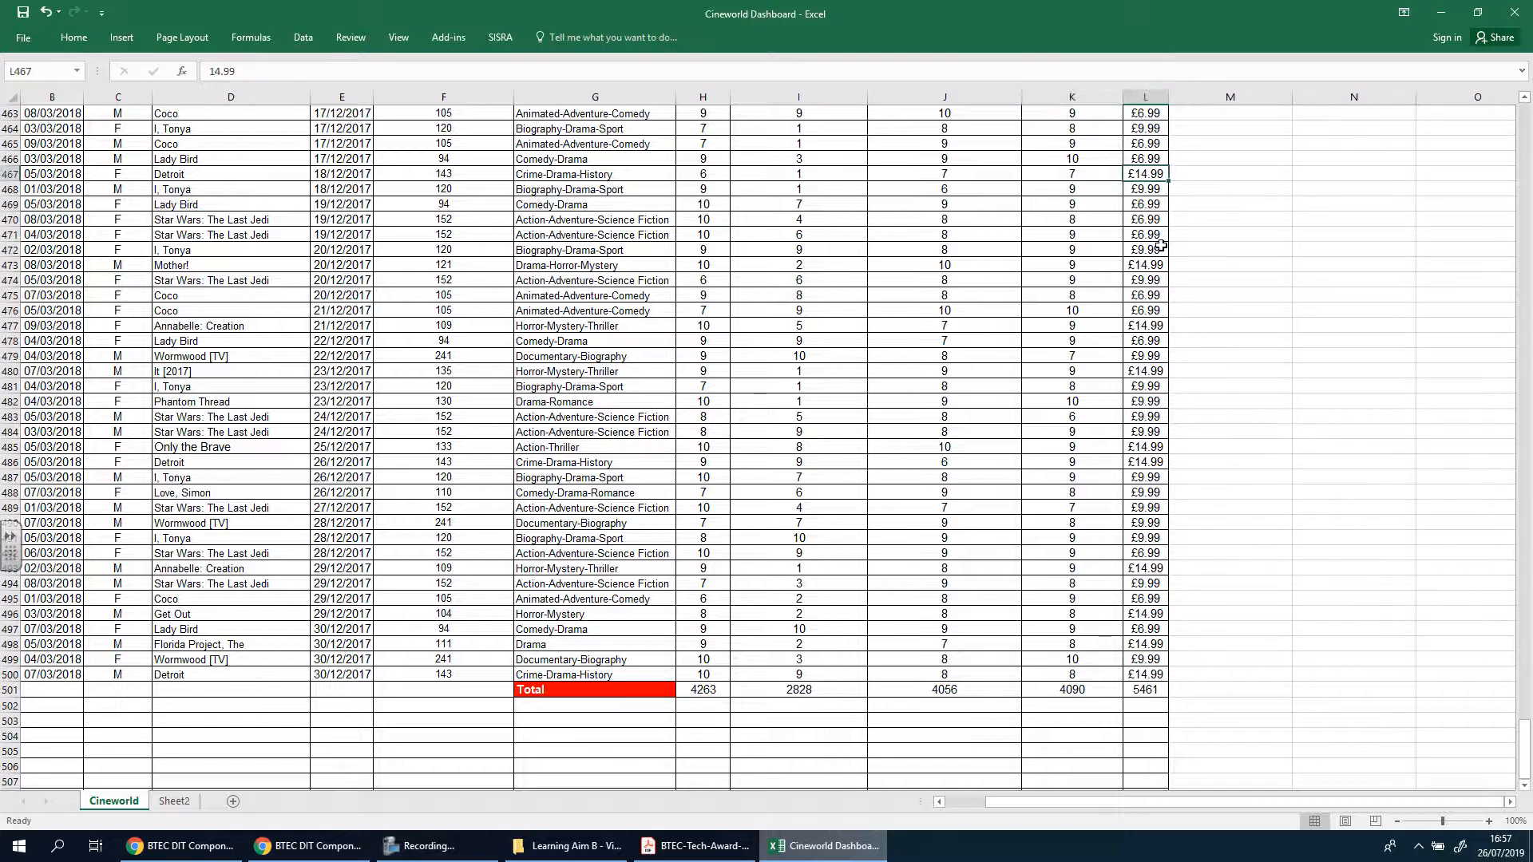
pyautogui.click(1148, 250)
pyautogui.click(1159, 310)
pyautogui.click(1148, 370)
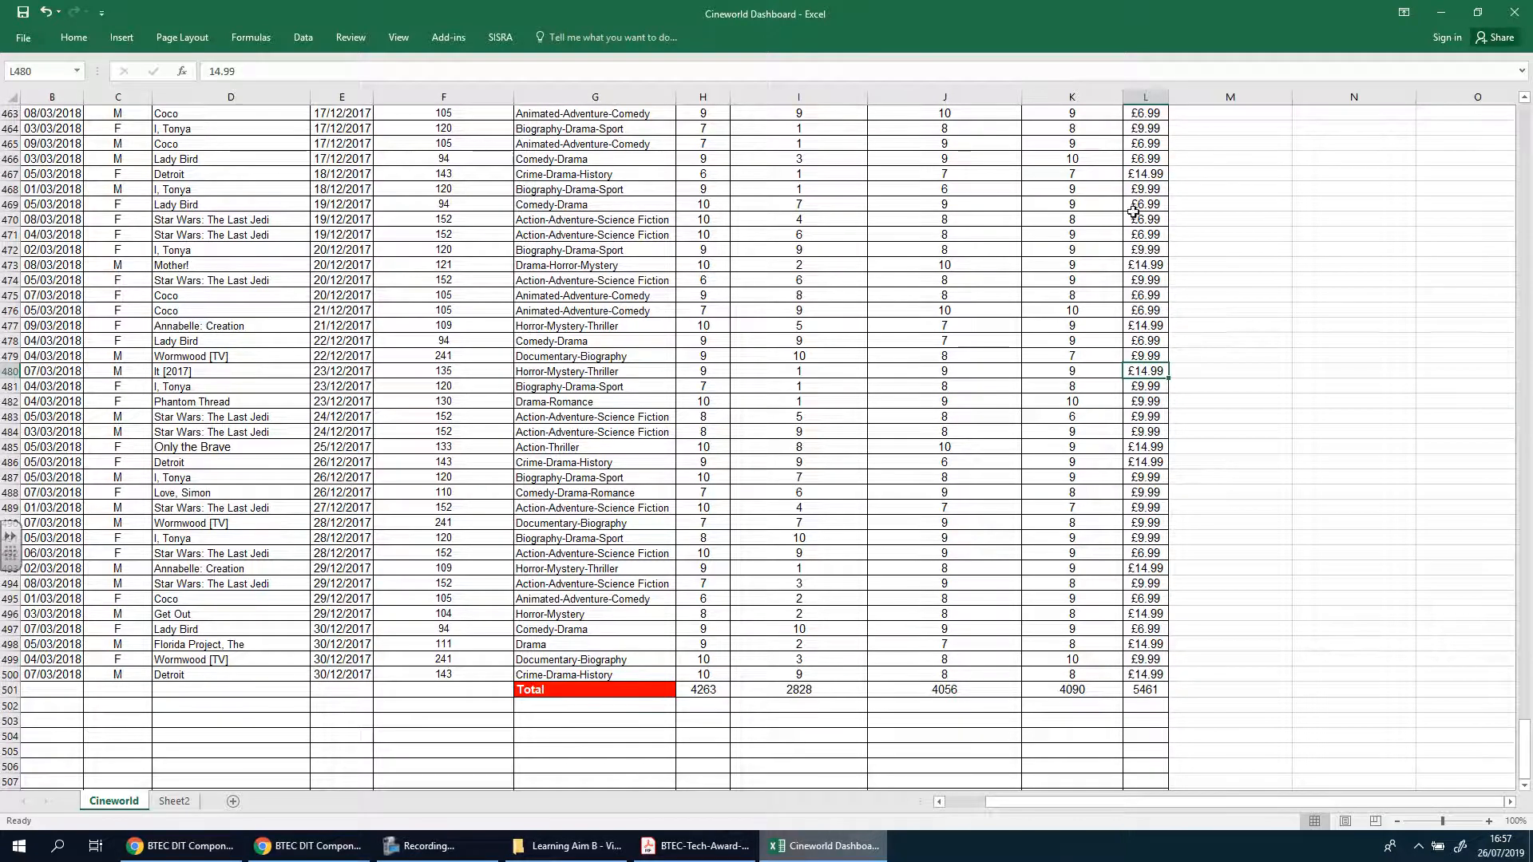
# Apply the Currency number format to the Price Paid cells from L2 down past the total row on the Cineworld sheet
pyautogui.scroll(20, 1143, 180)
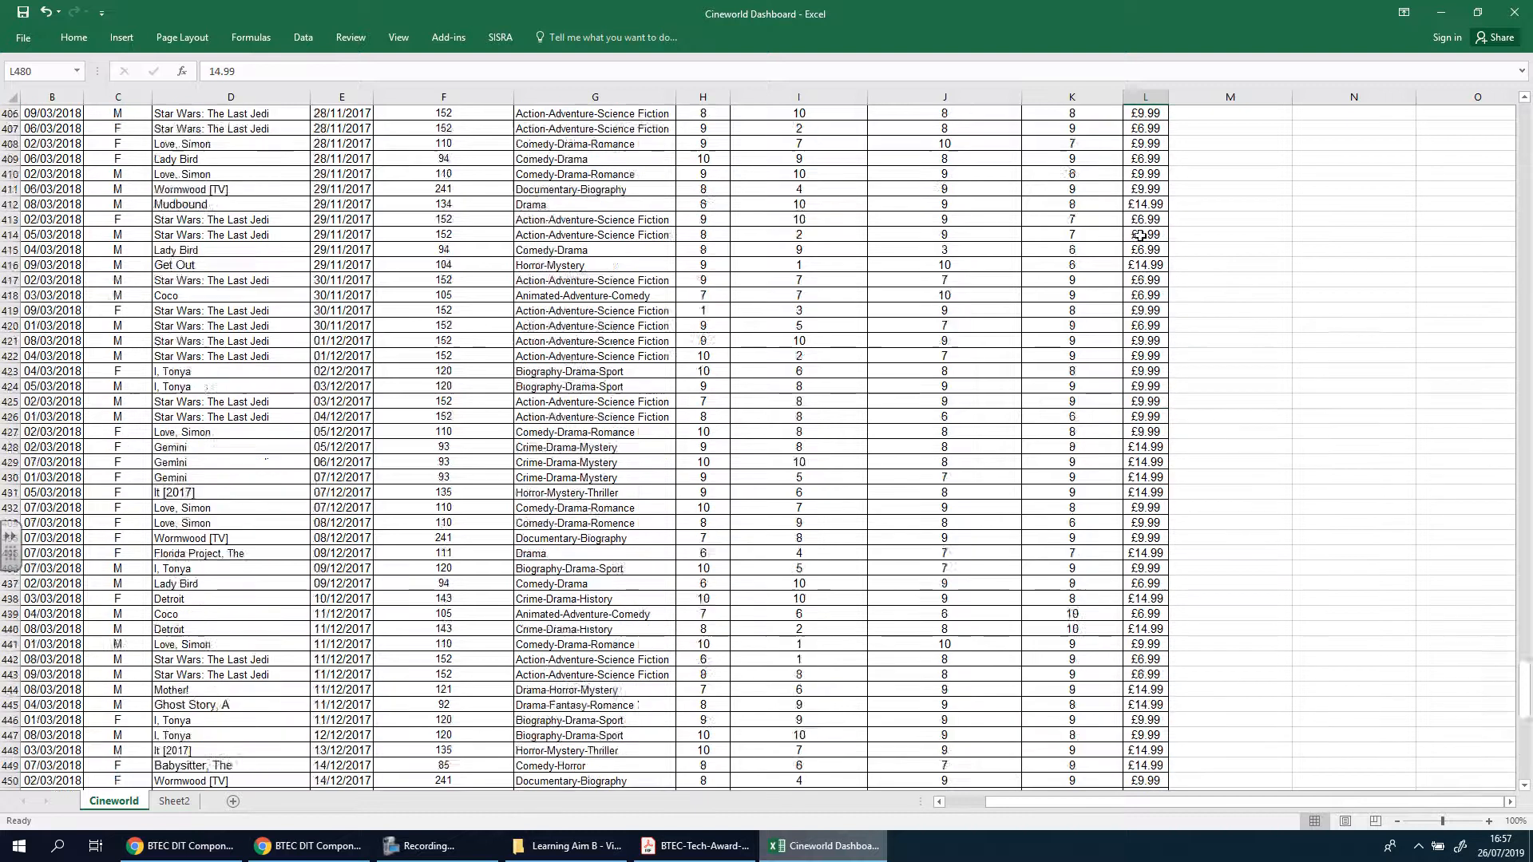
pyautogui.scroll(5, 1141, 236)
pyautogui.moveTo(1526, 626); pyautogui.dragTo(1528, 120)
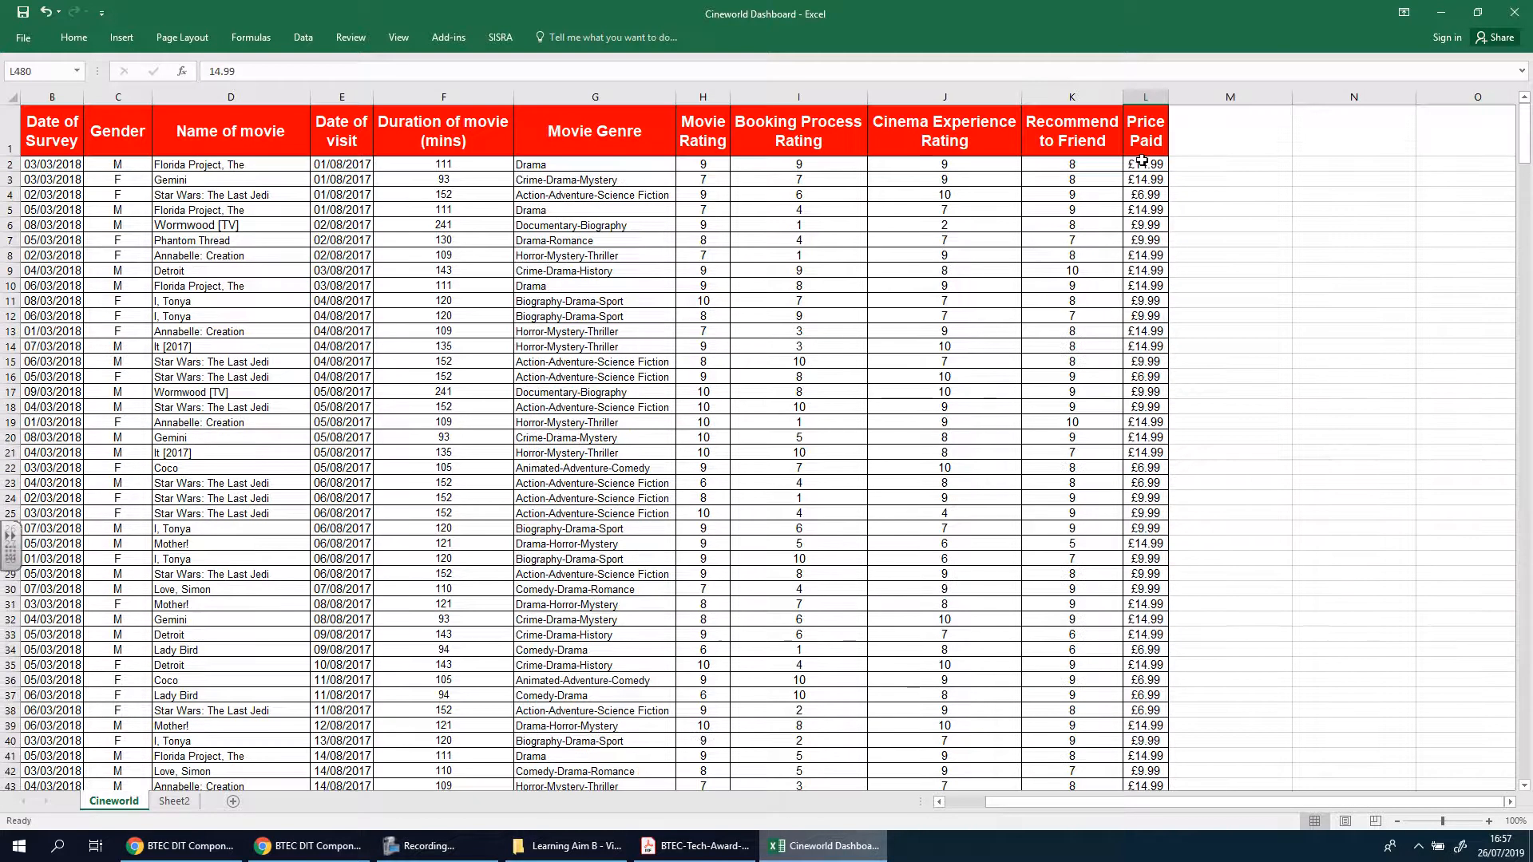
pyautogui.moveTo(1146, 164); pyautogui.dragTo(1146, 179)
pyautogui.moveTo(1157, 352); pyautogui.dragTo(1151, 752)
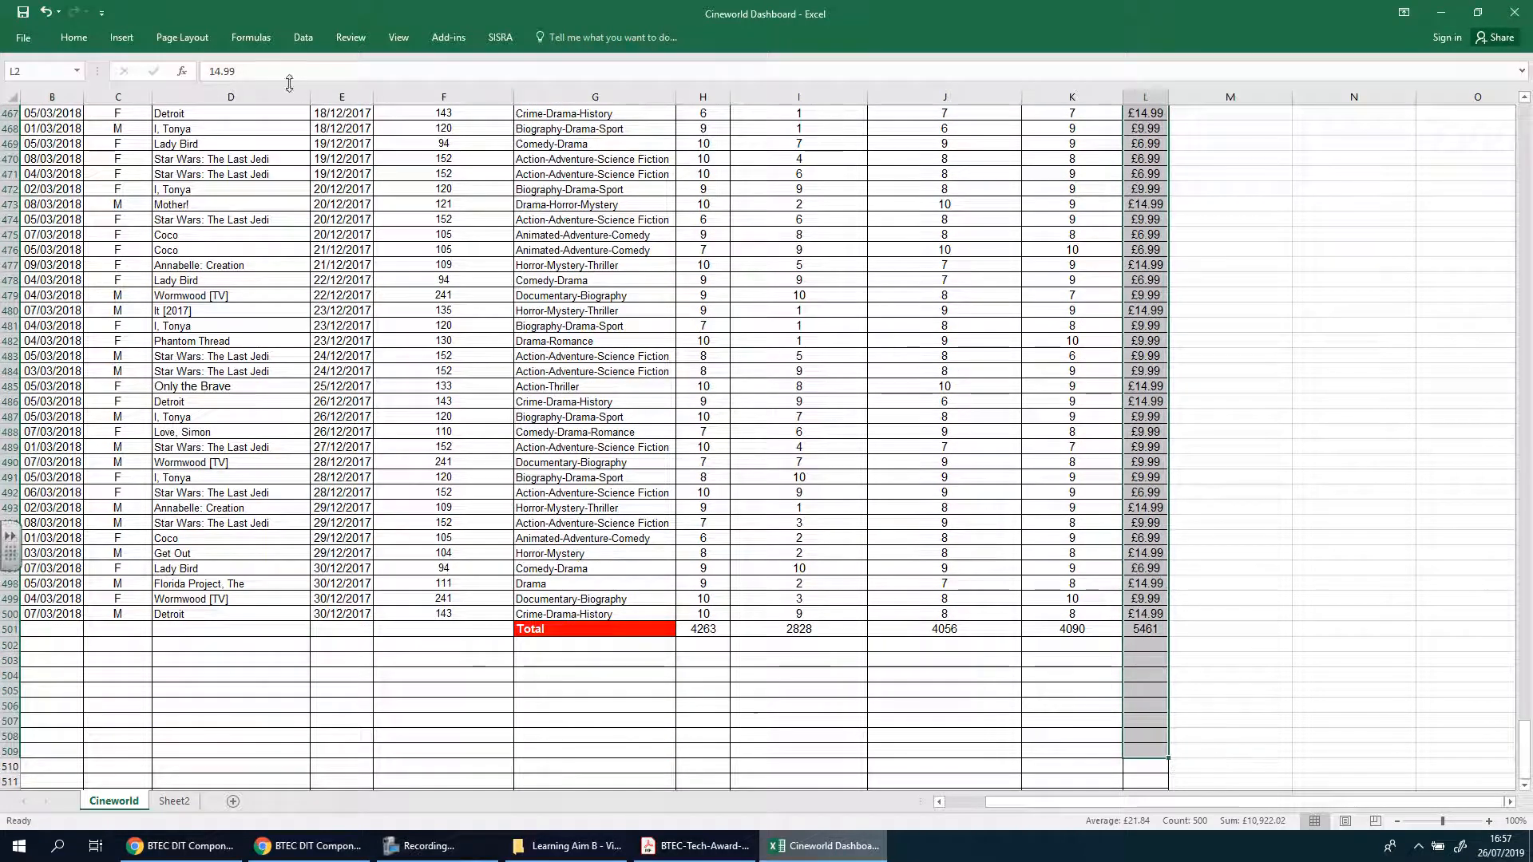
pyautogui.click(121, 37)
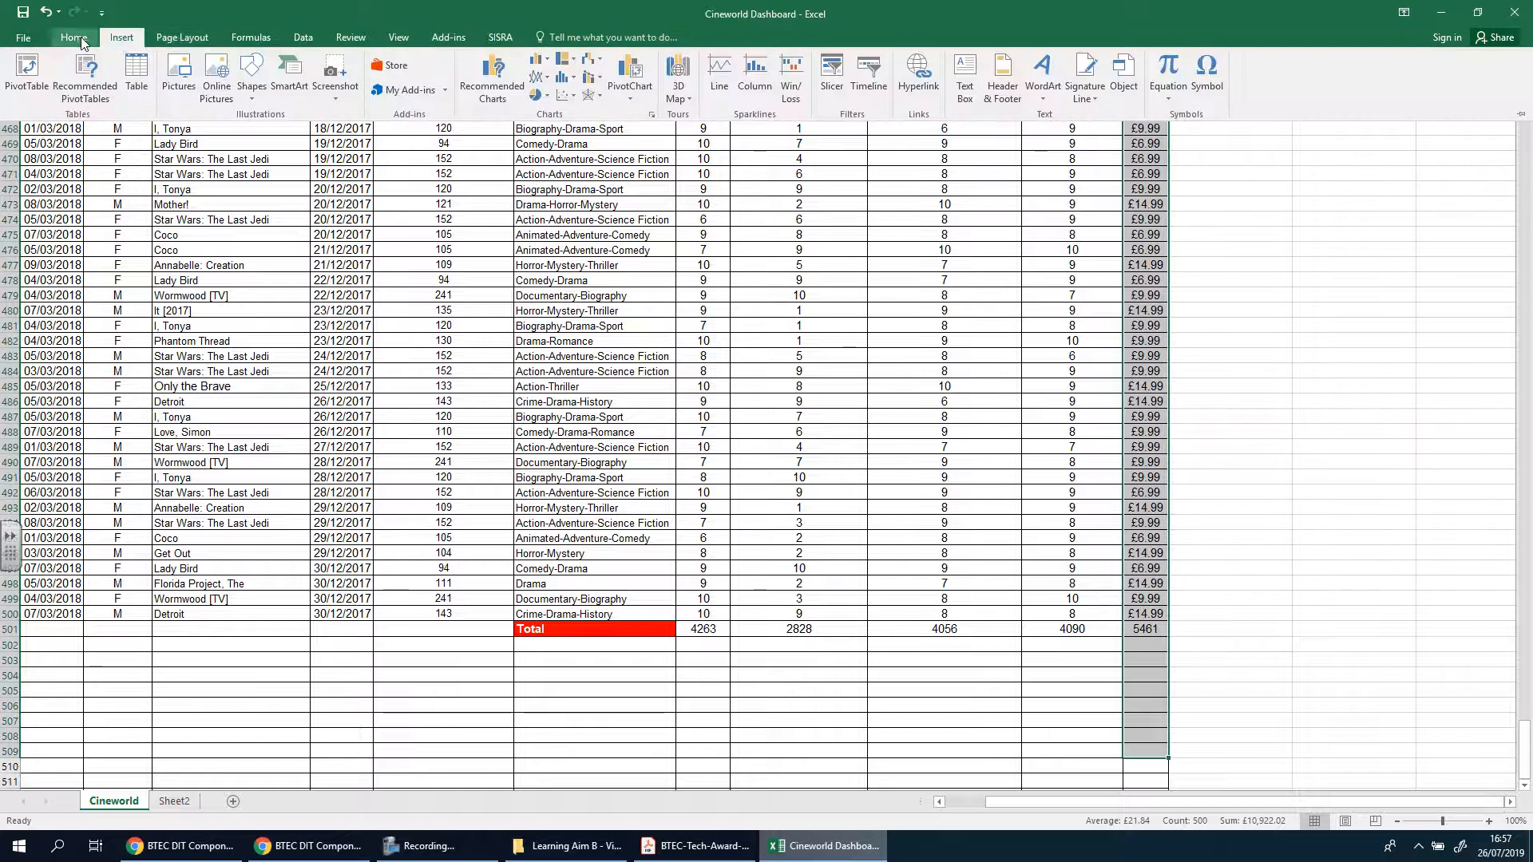
pyautogui.click(83, 40)
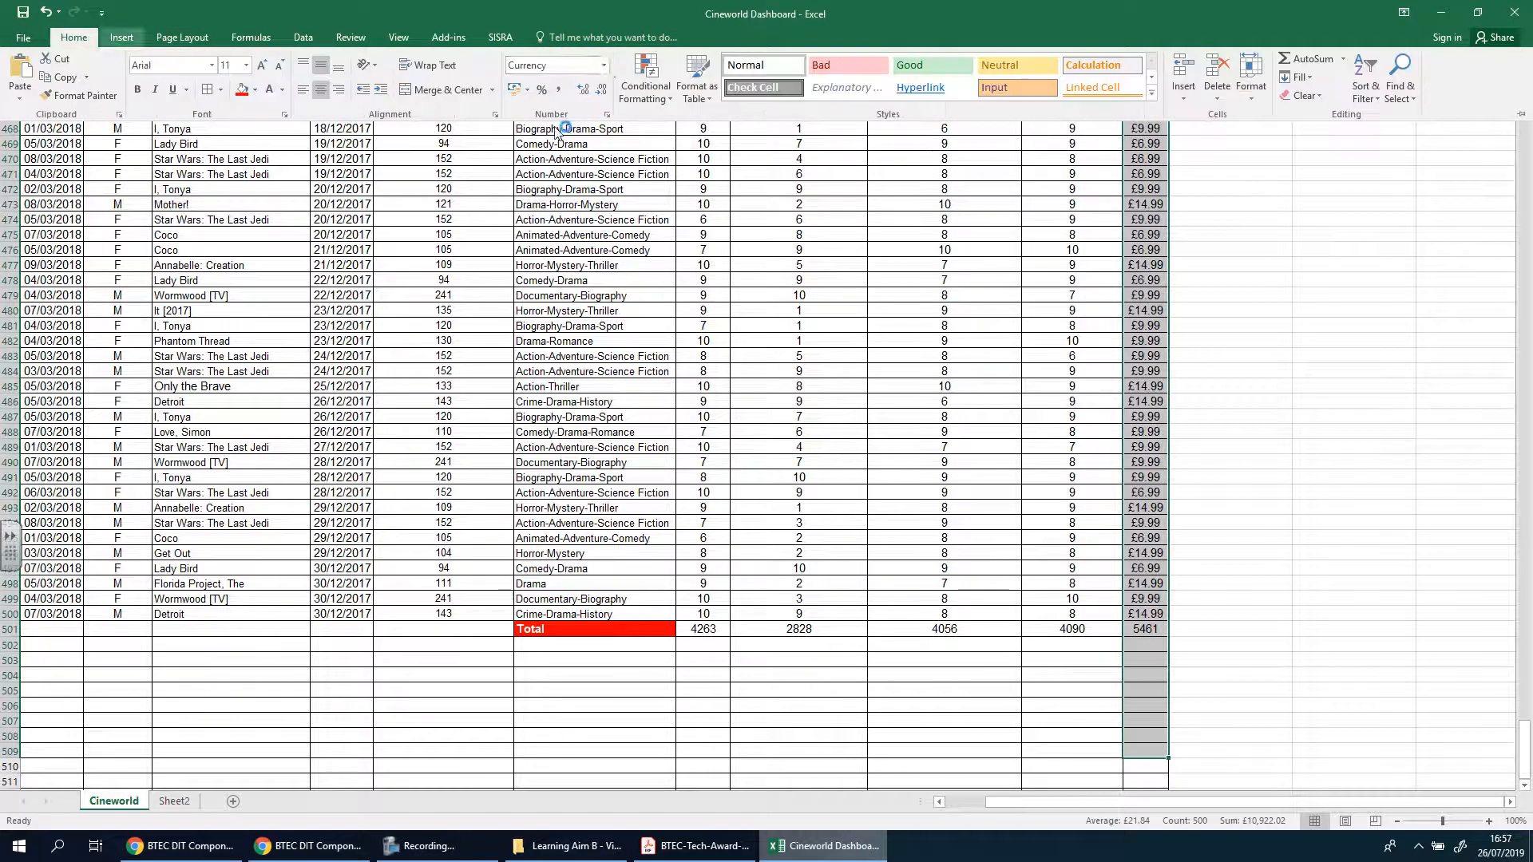
pyautogui.click(604, 64)
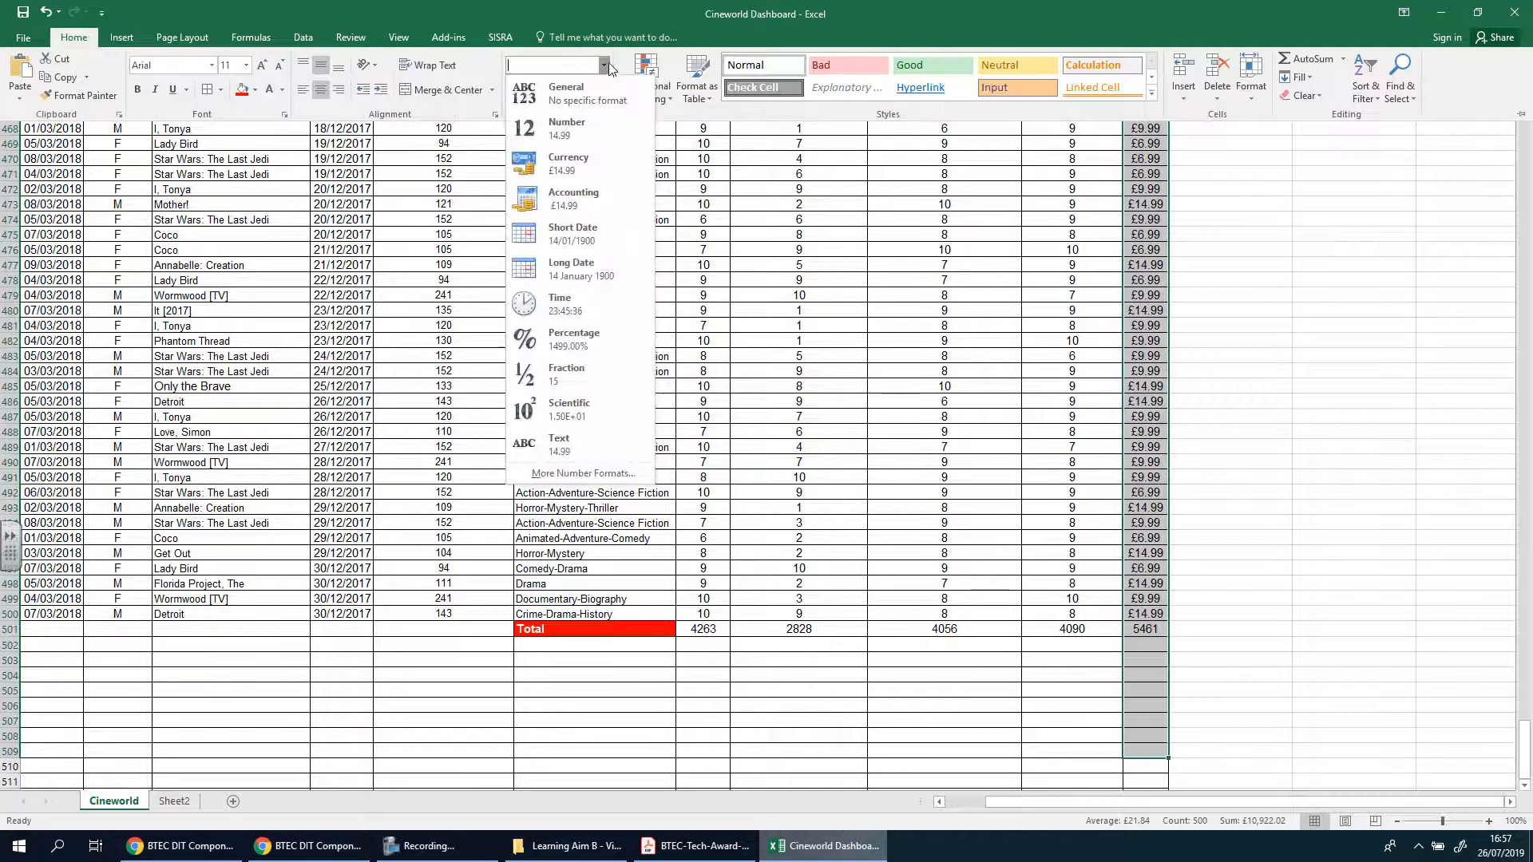
pyautogui.click(601, 166)
# Check the currency formatting of the Price Paid column on the Cineworld sheet from L2 down to the total in L501
pyautogui.hotkey('ctrl', 'BackSpace')
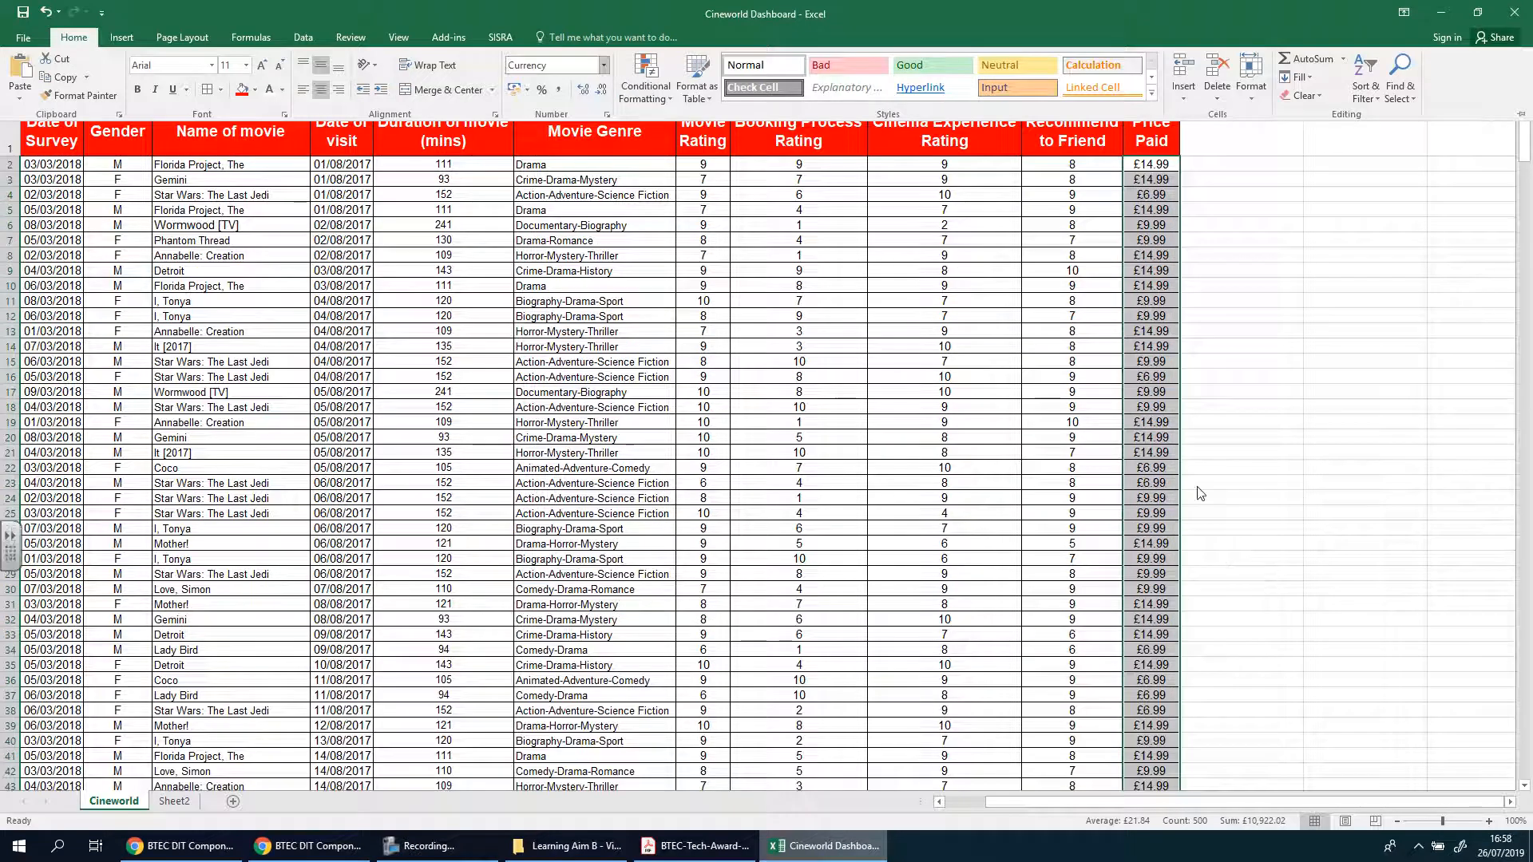
pyautogui.scroll(-13, 1196, 487)
pyautogui.scroll(-20, 1197, 487)
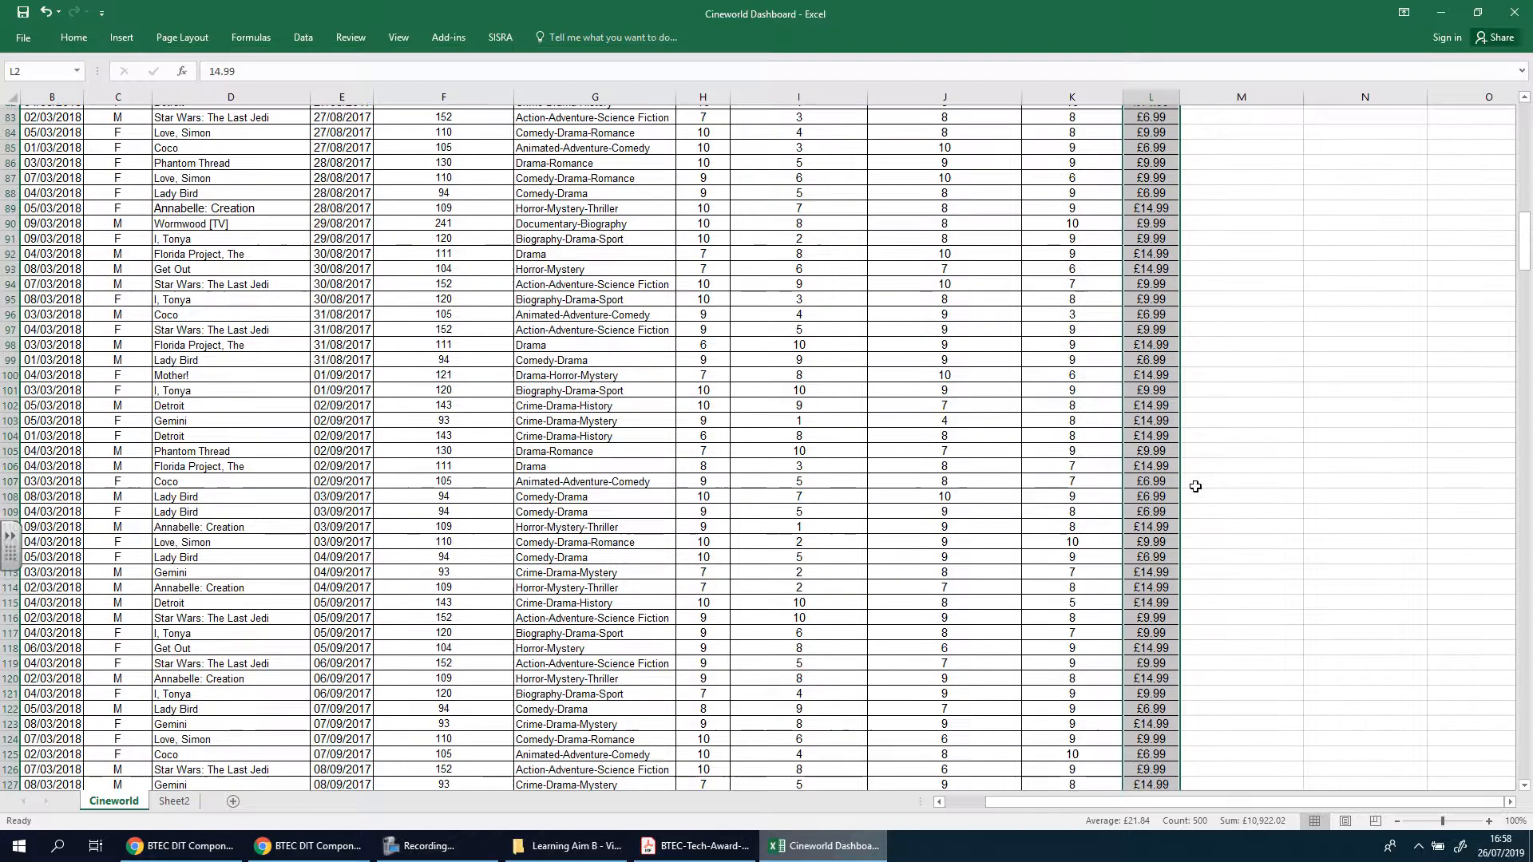
pyautogui.scroll(-20, 1195, 486)
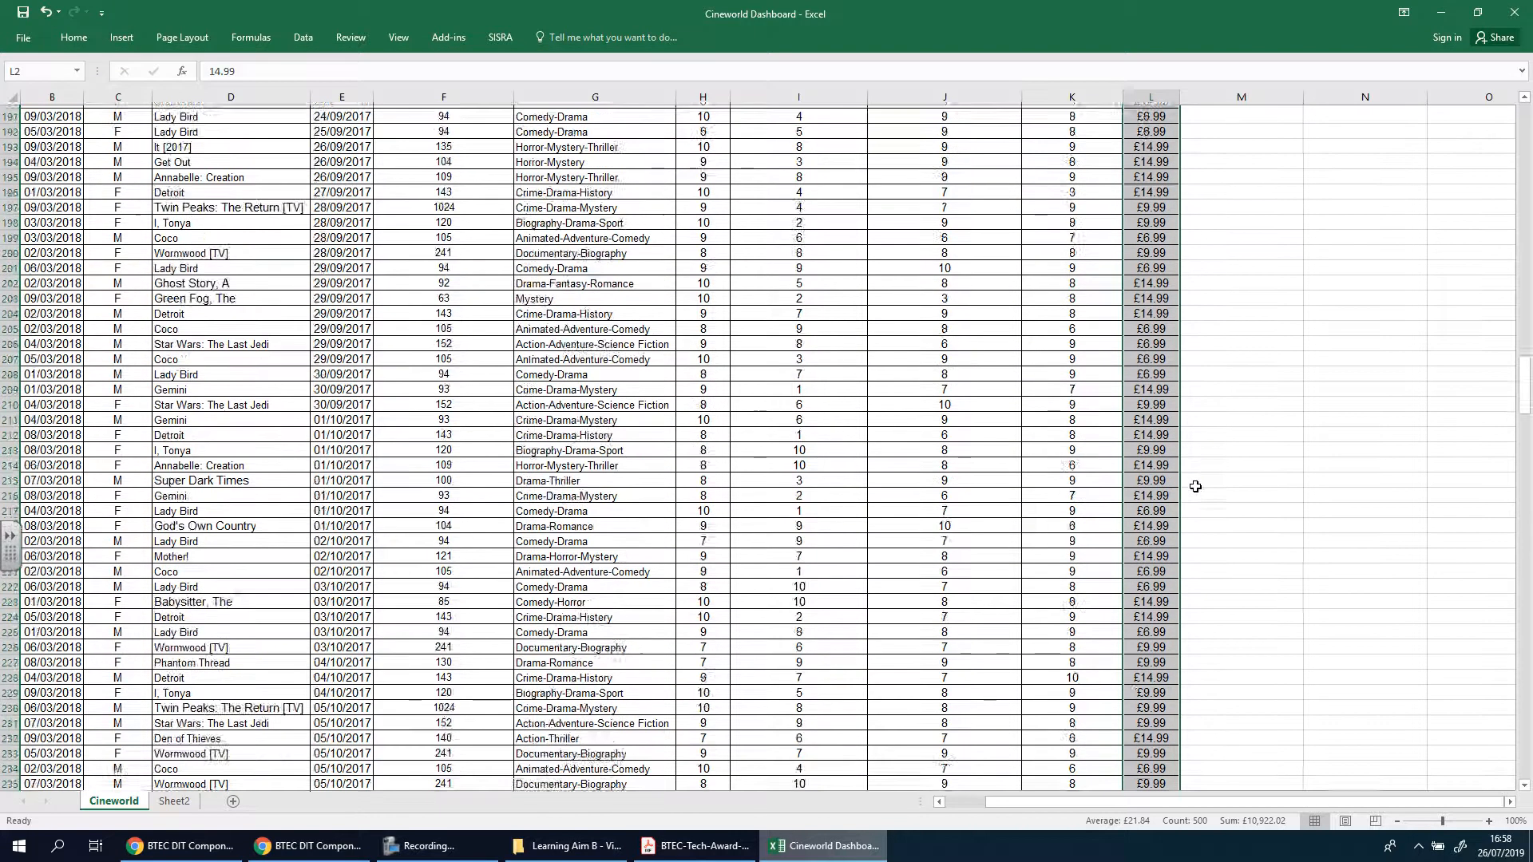
pyautogui.scroll(-20, 1196, 487)
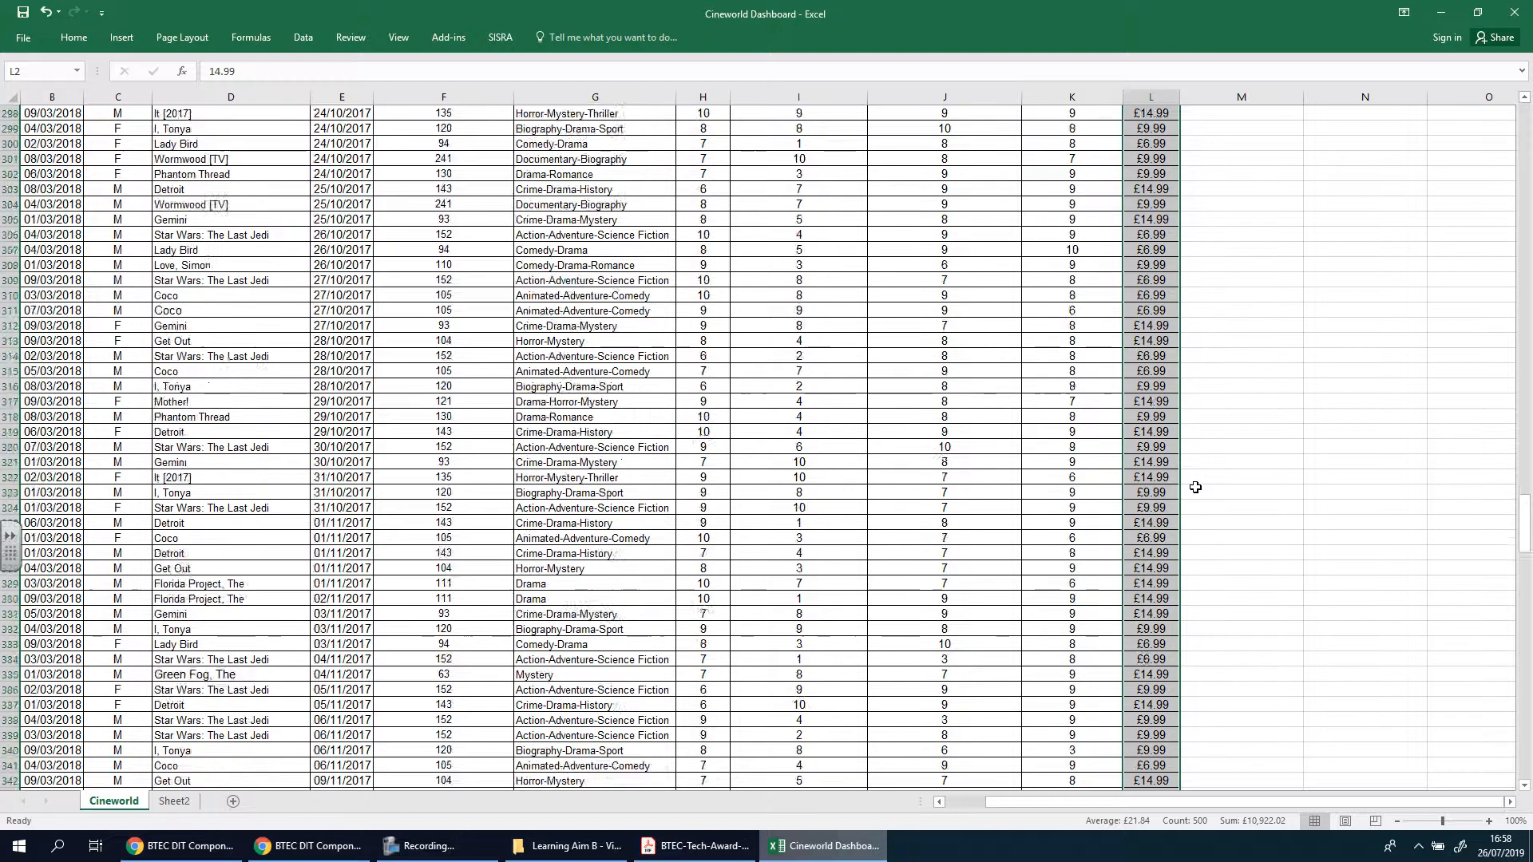
pyautogui.scroll(-20, 1196, 489)
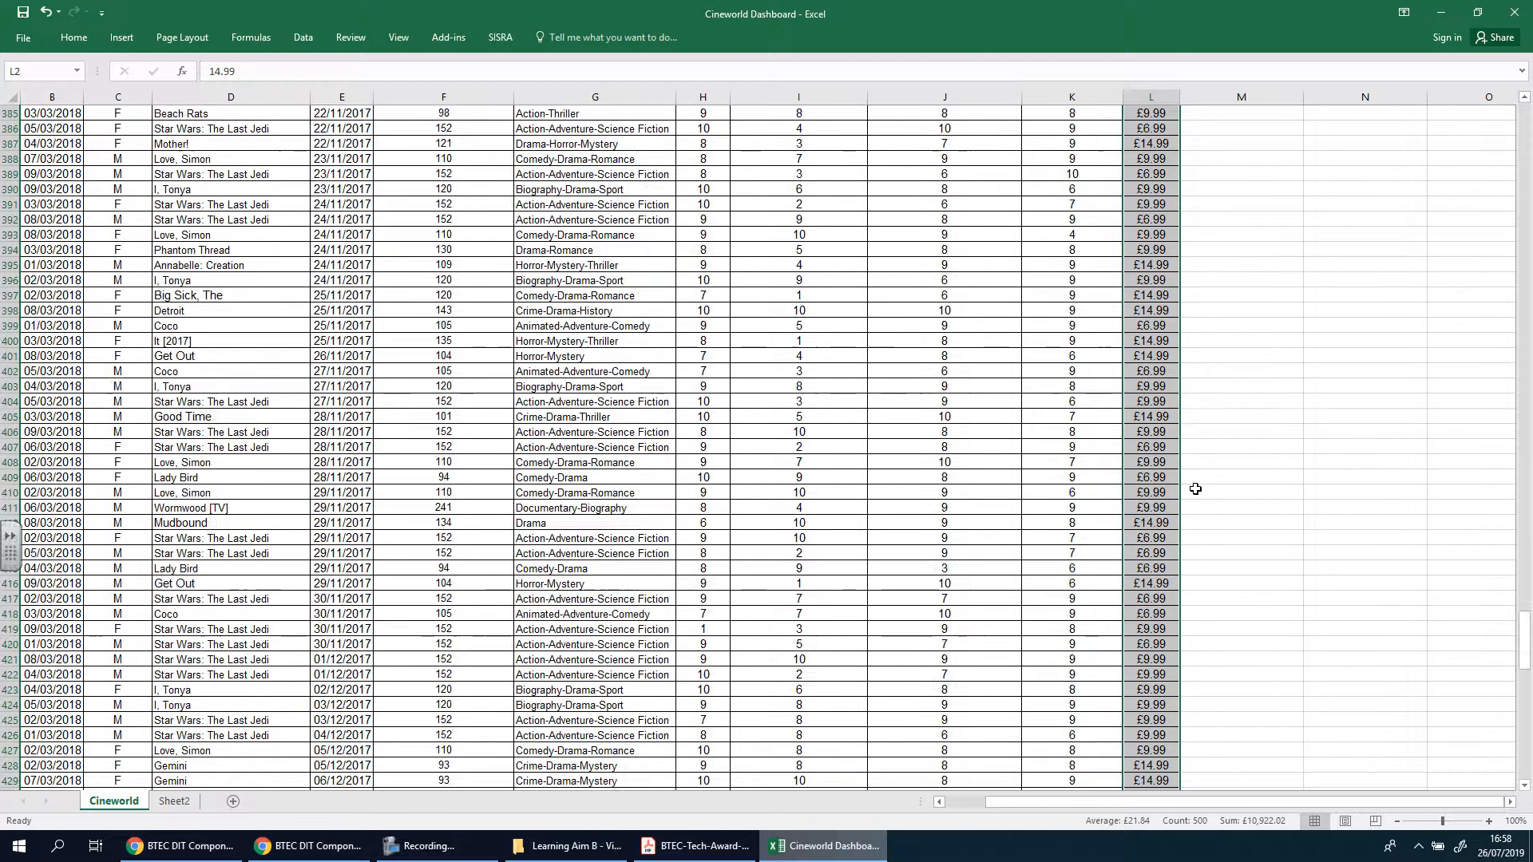
pyautogui.scroll(-8, 1241, 576)
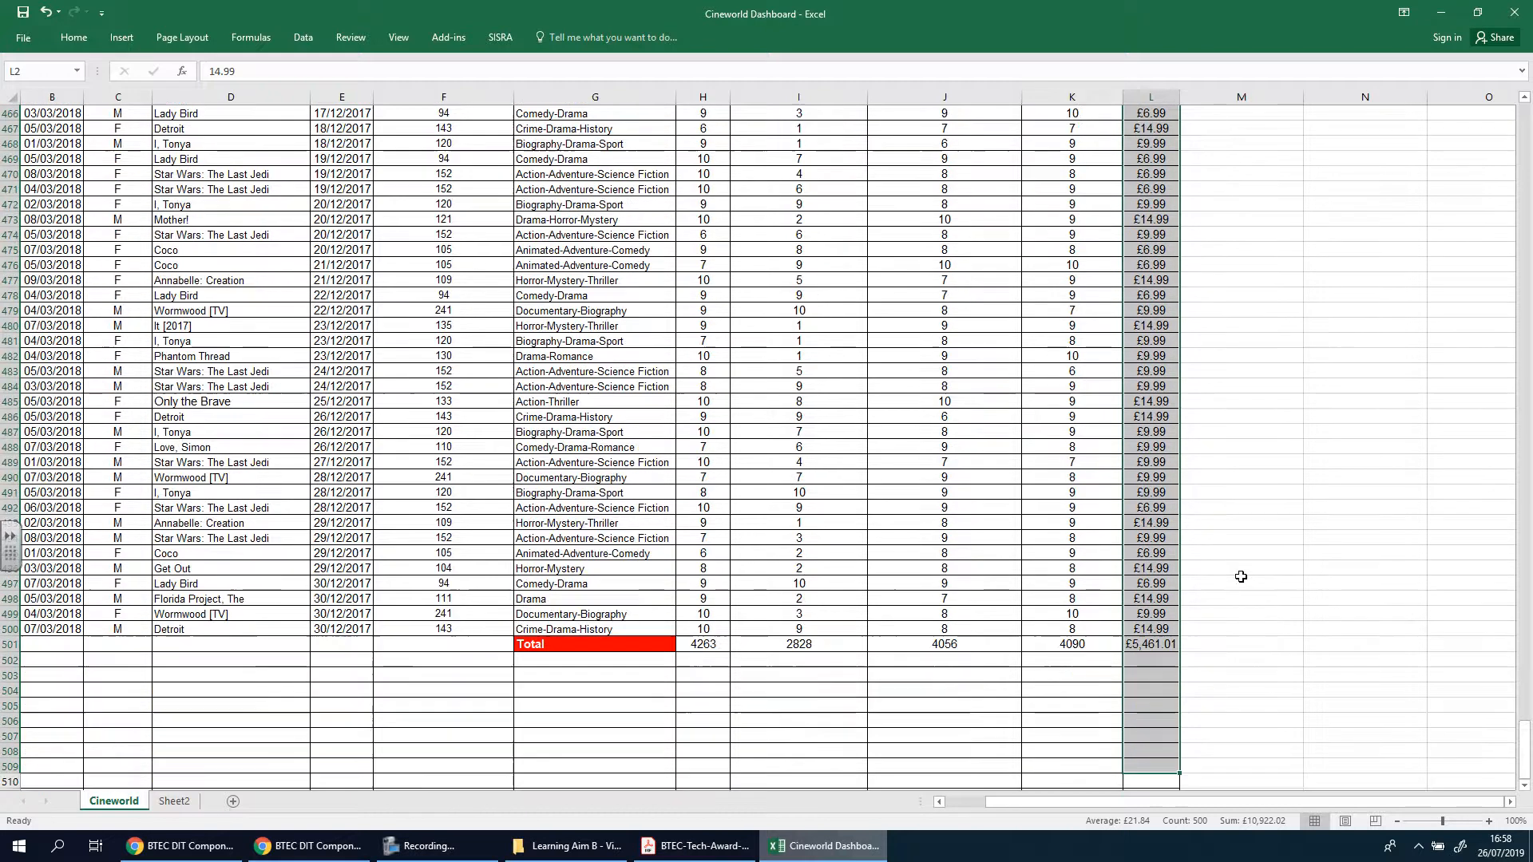
pyautogui.click(1157, 554)
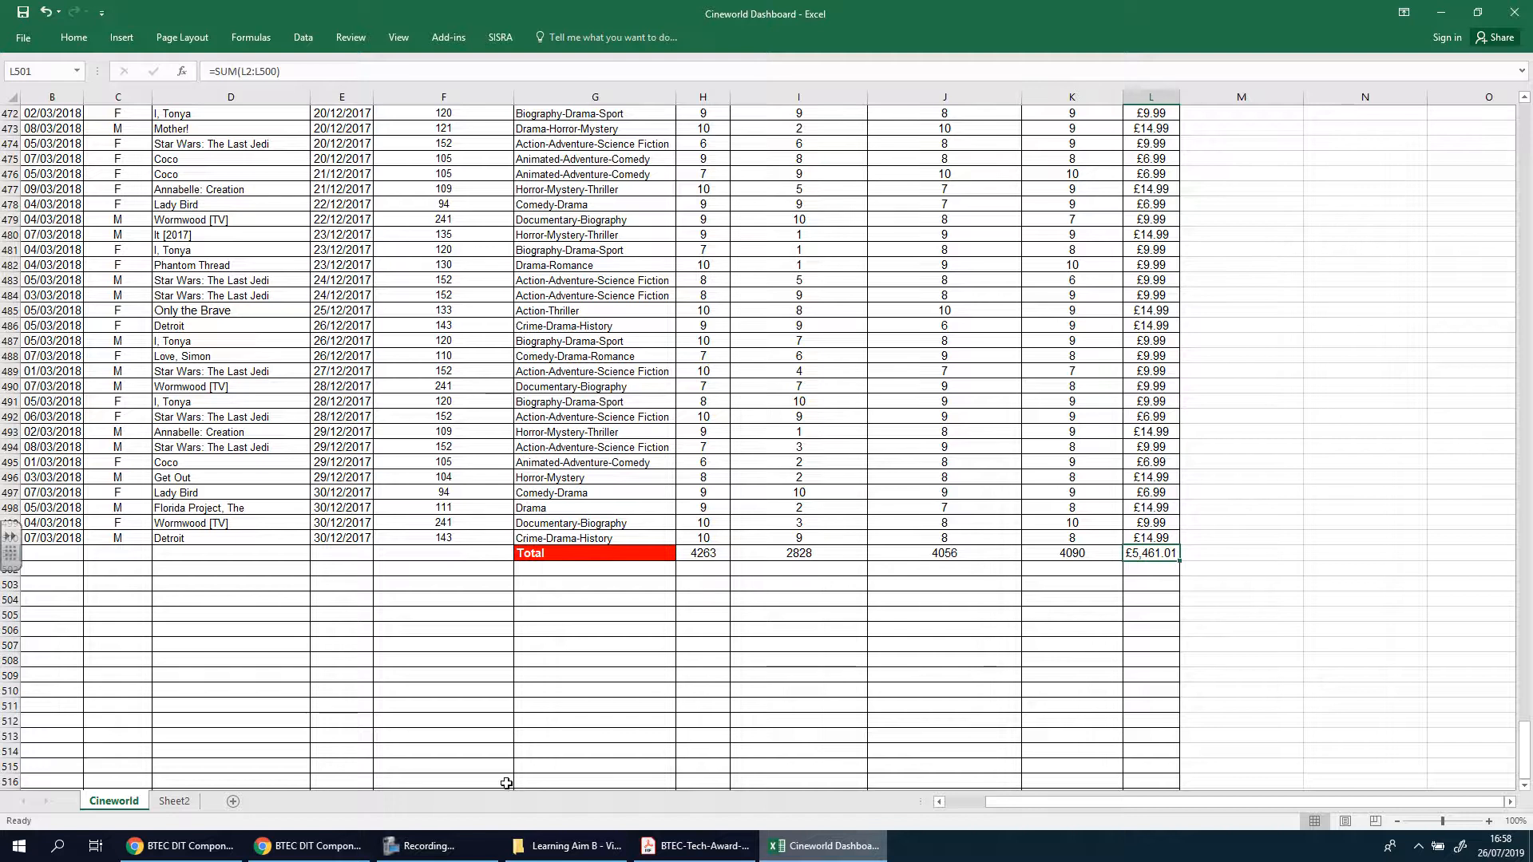
# Add the label "Average Spend Per Customer" in cell A5 of Sheet2
pyautogui.click(176, 801)
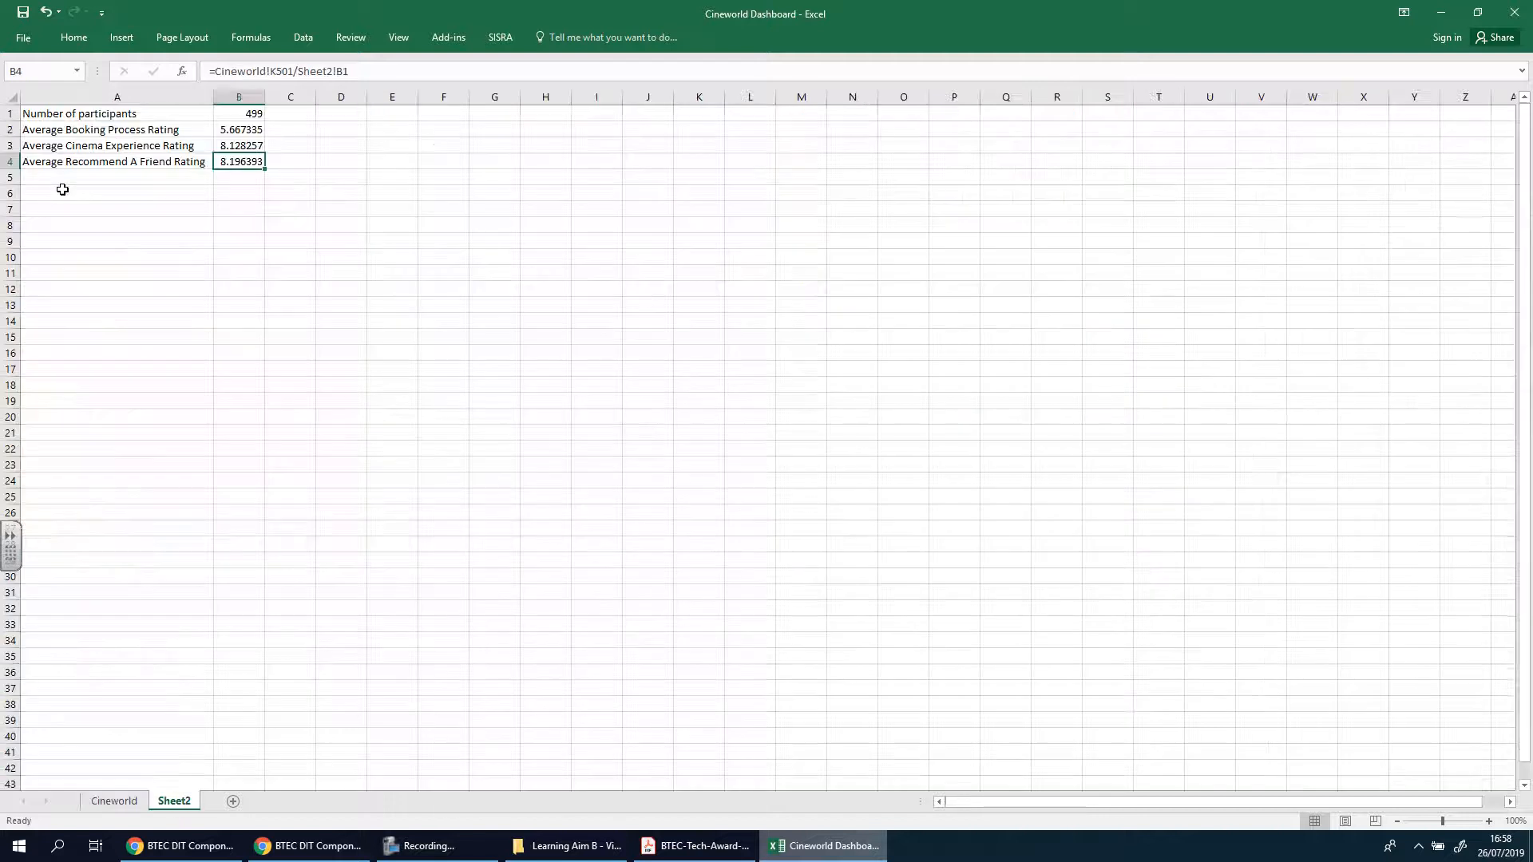
pyautogui.click(62, 174)
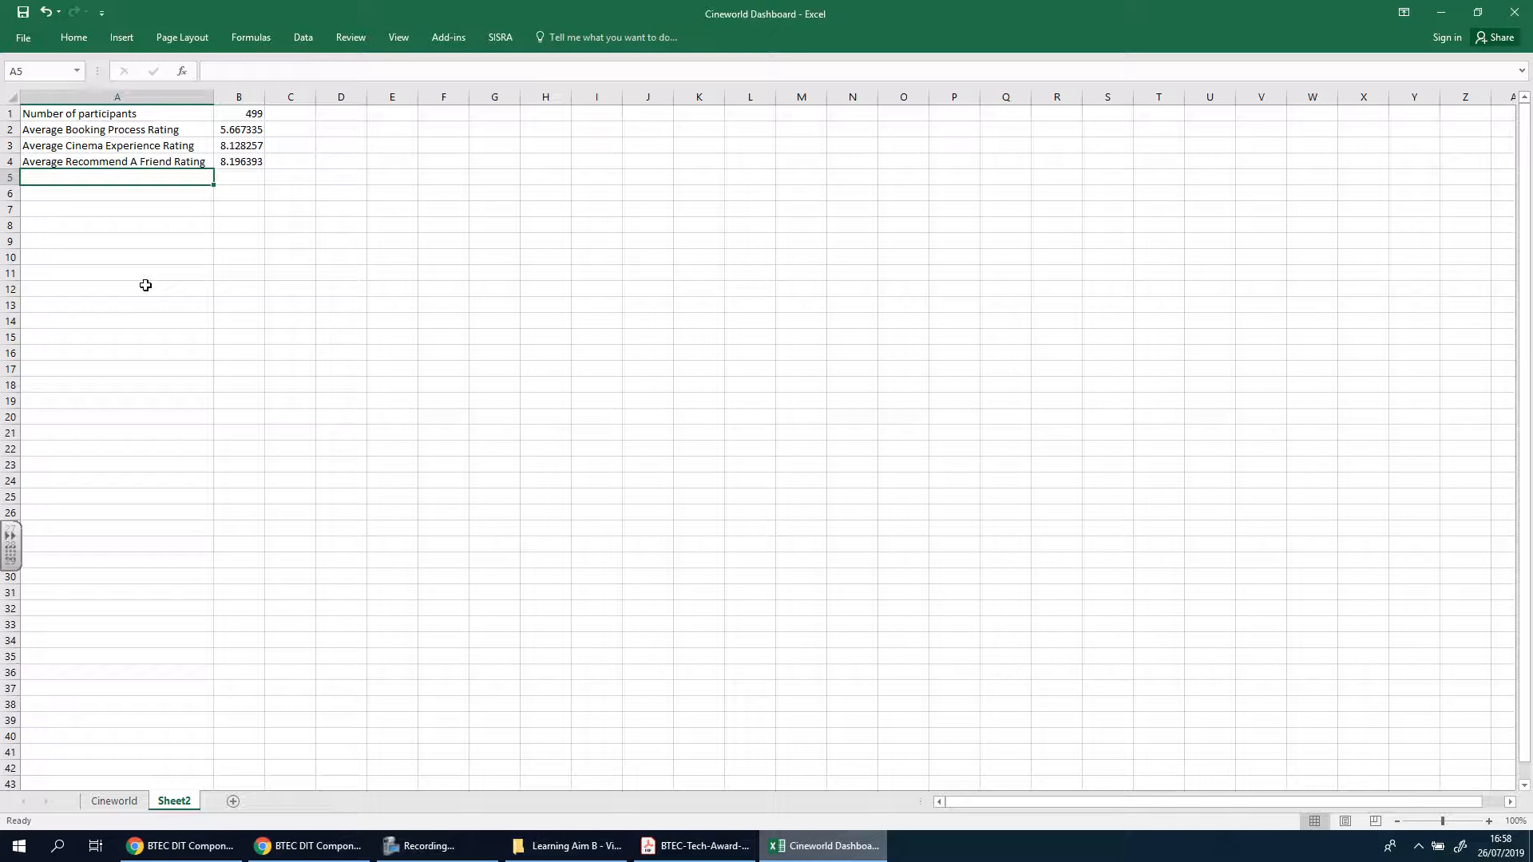
pyautogui.write('Average')
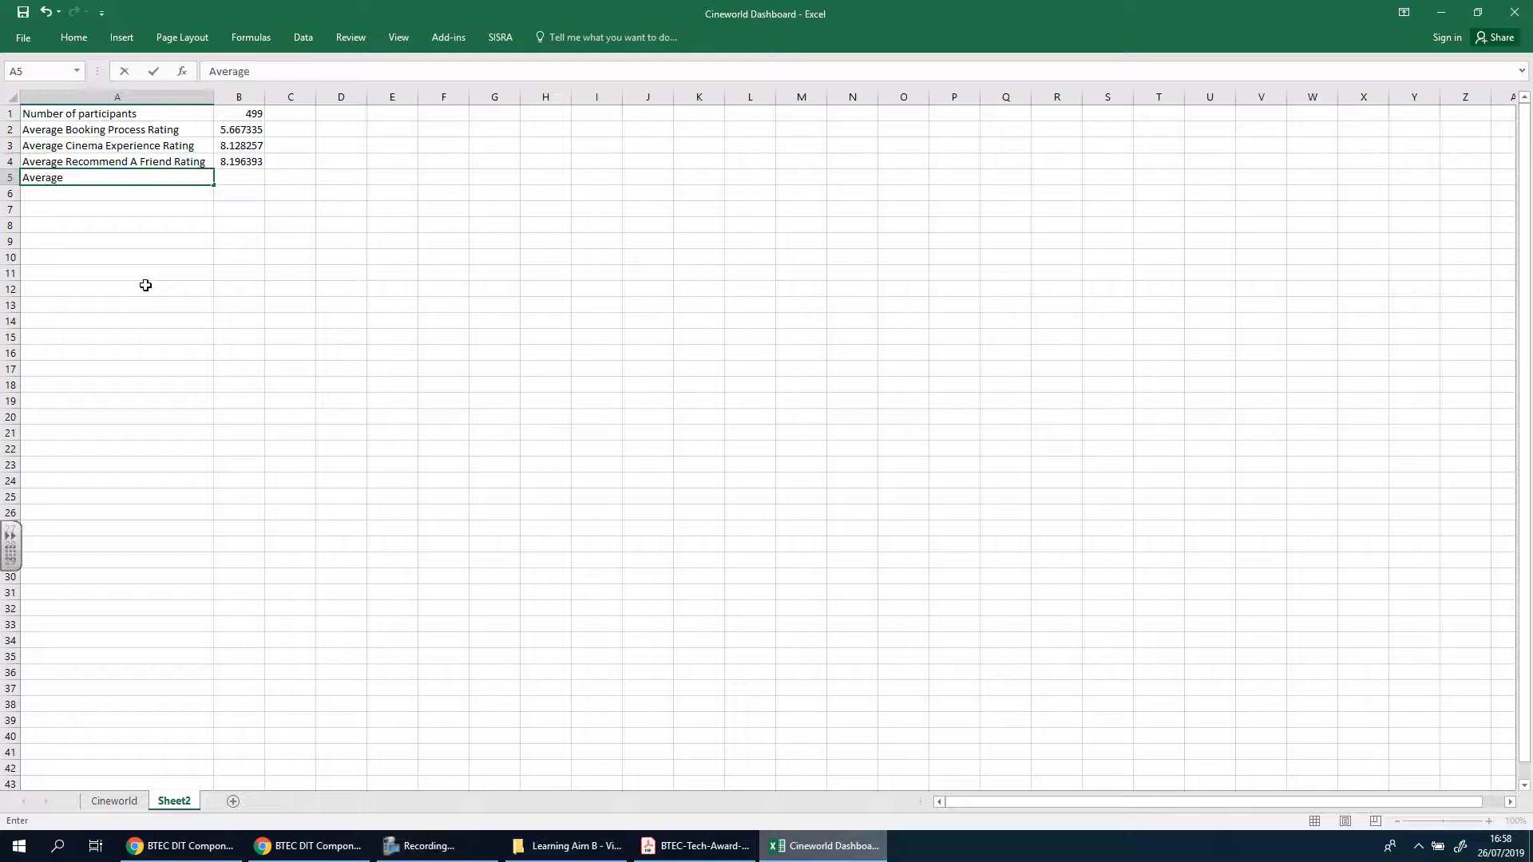
pyautogui.write(' Spend Per Customer')
pyautogui.press('Return')
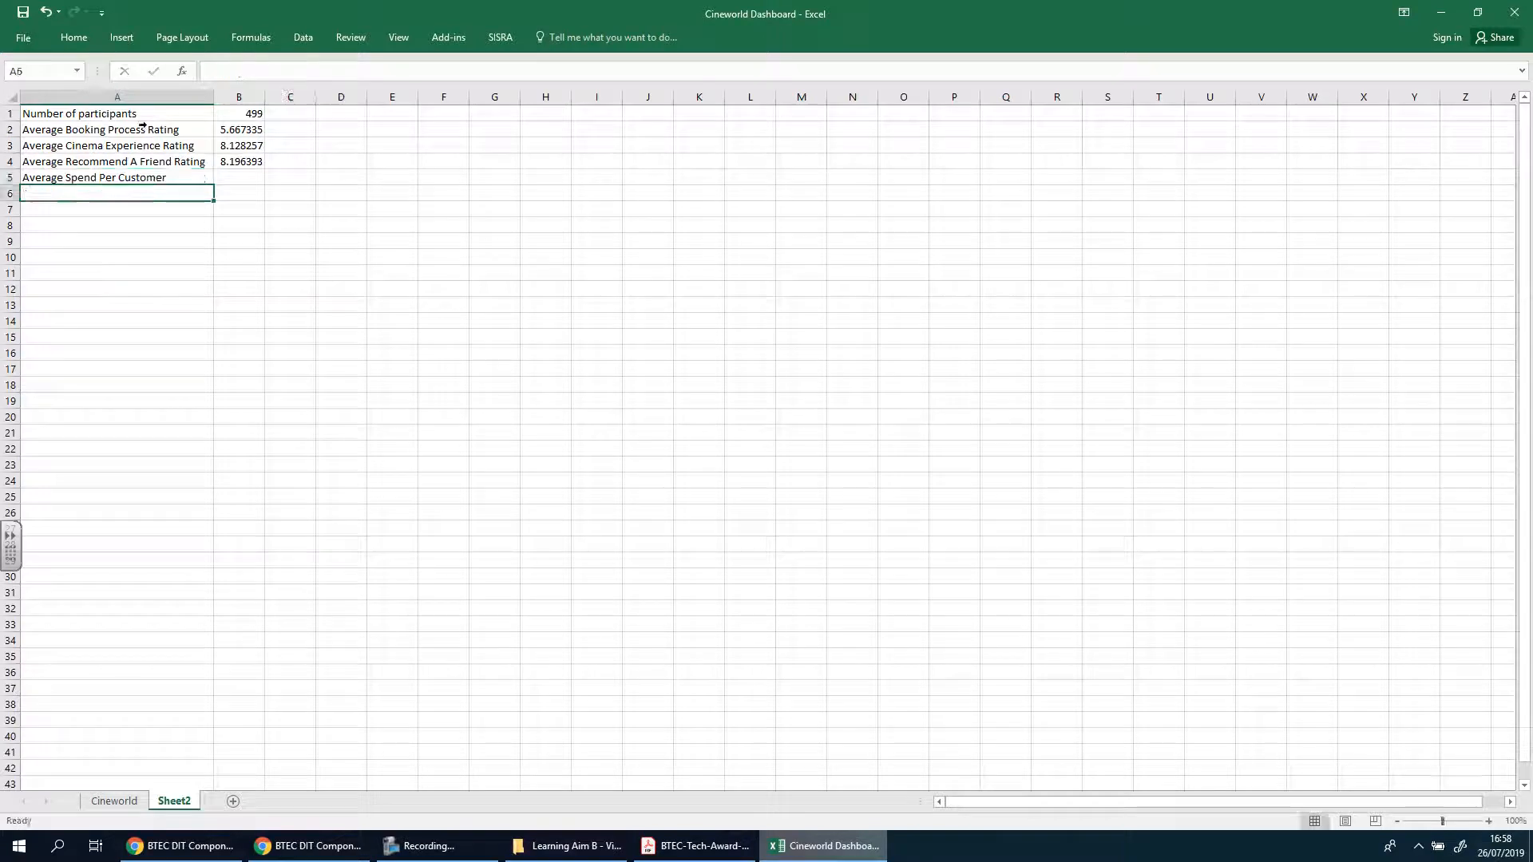
# Calculate the average spend per customer in B5 of Sheet2 with the formula =Cineworld!L501/Sheet2!B1
pyautogui.click(253, 179)
pyautogui.write(']')
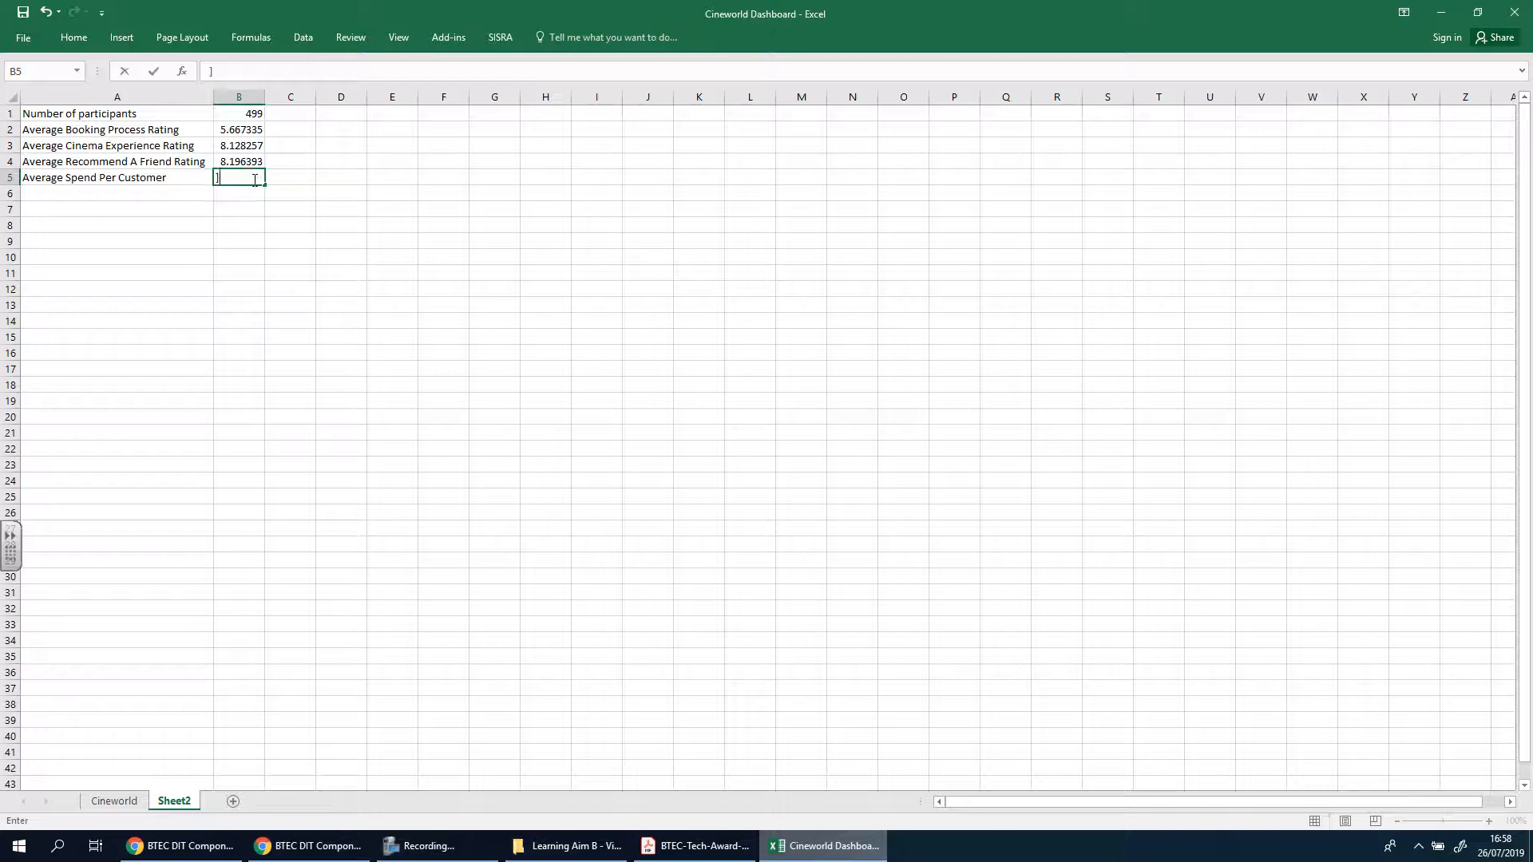
pyautogui.write('=')
pyautogui.click(114, 801)
pyautogui.click(1164, 555)
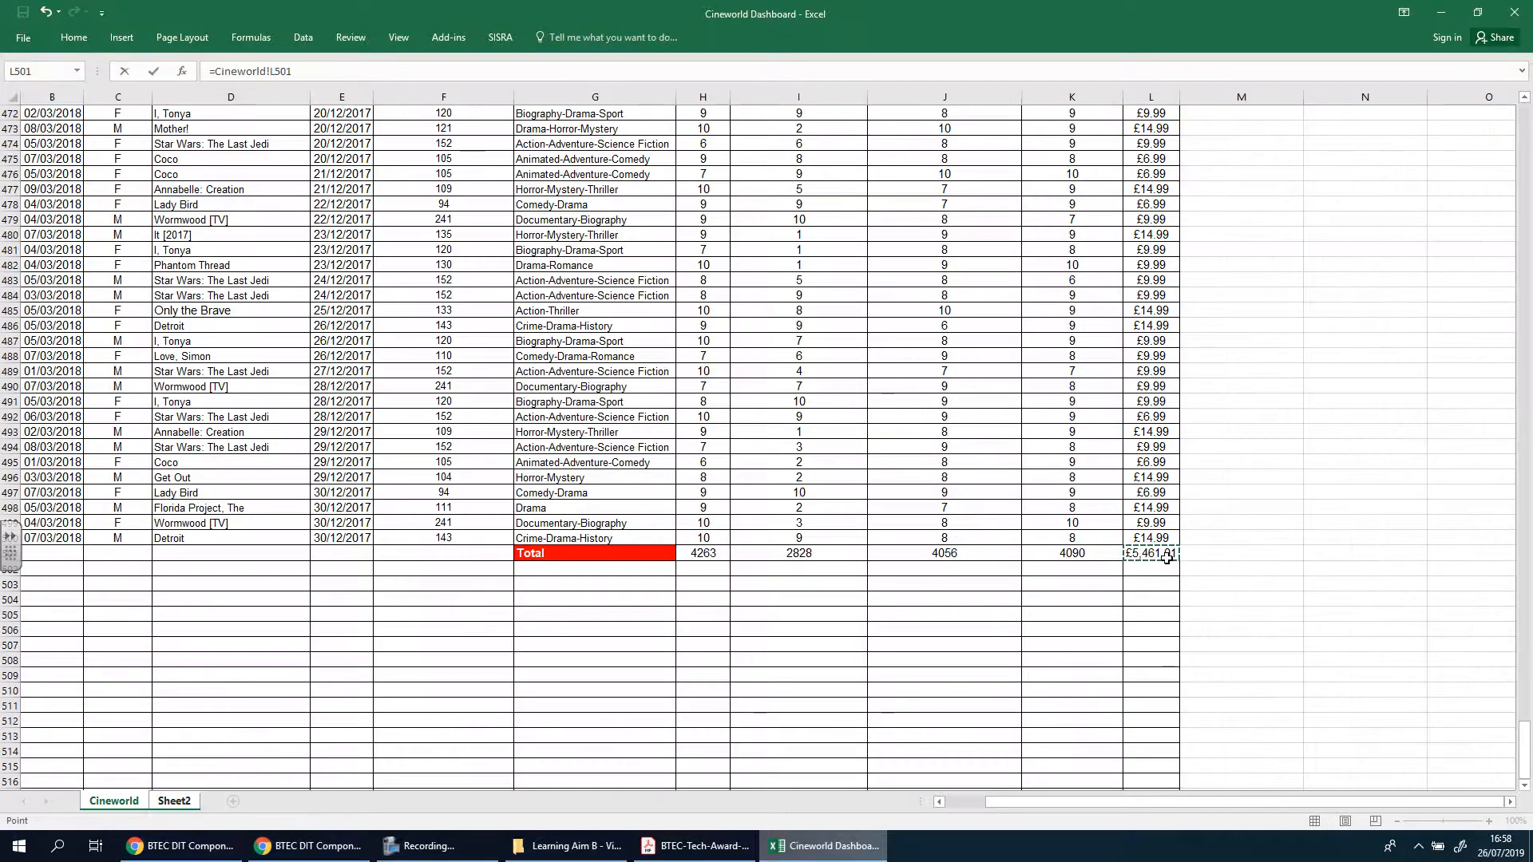
pyautogui.write('/')
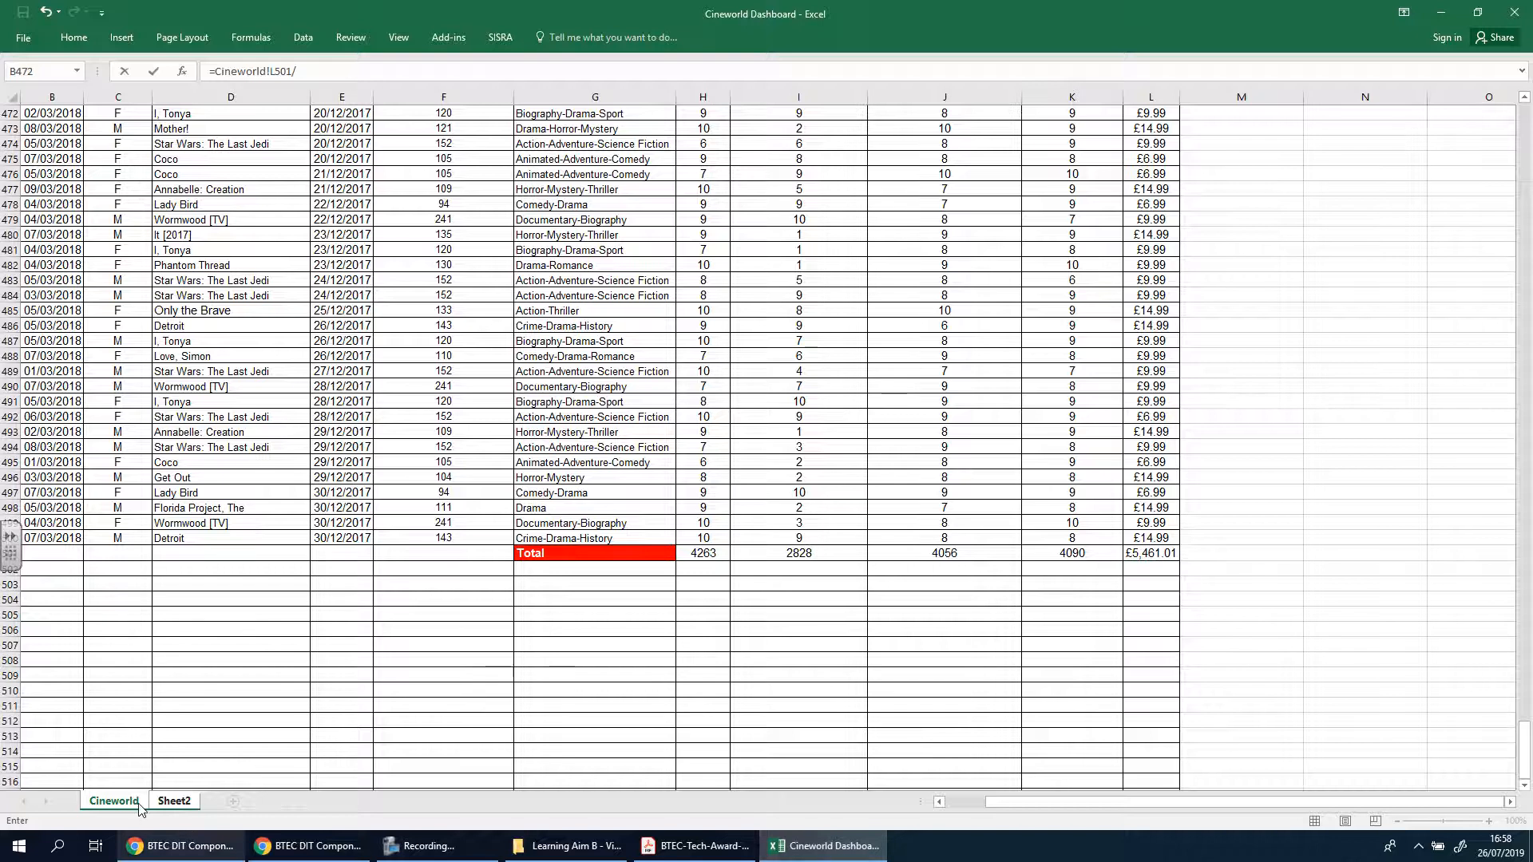
pyautogui.click(174, 801)
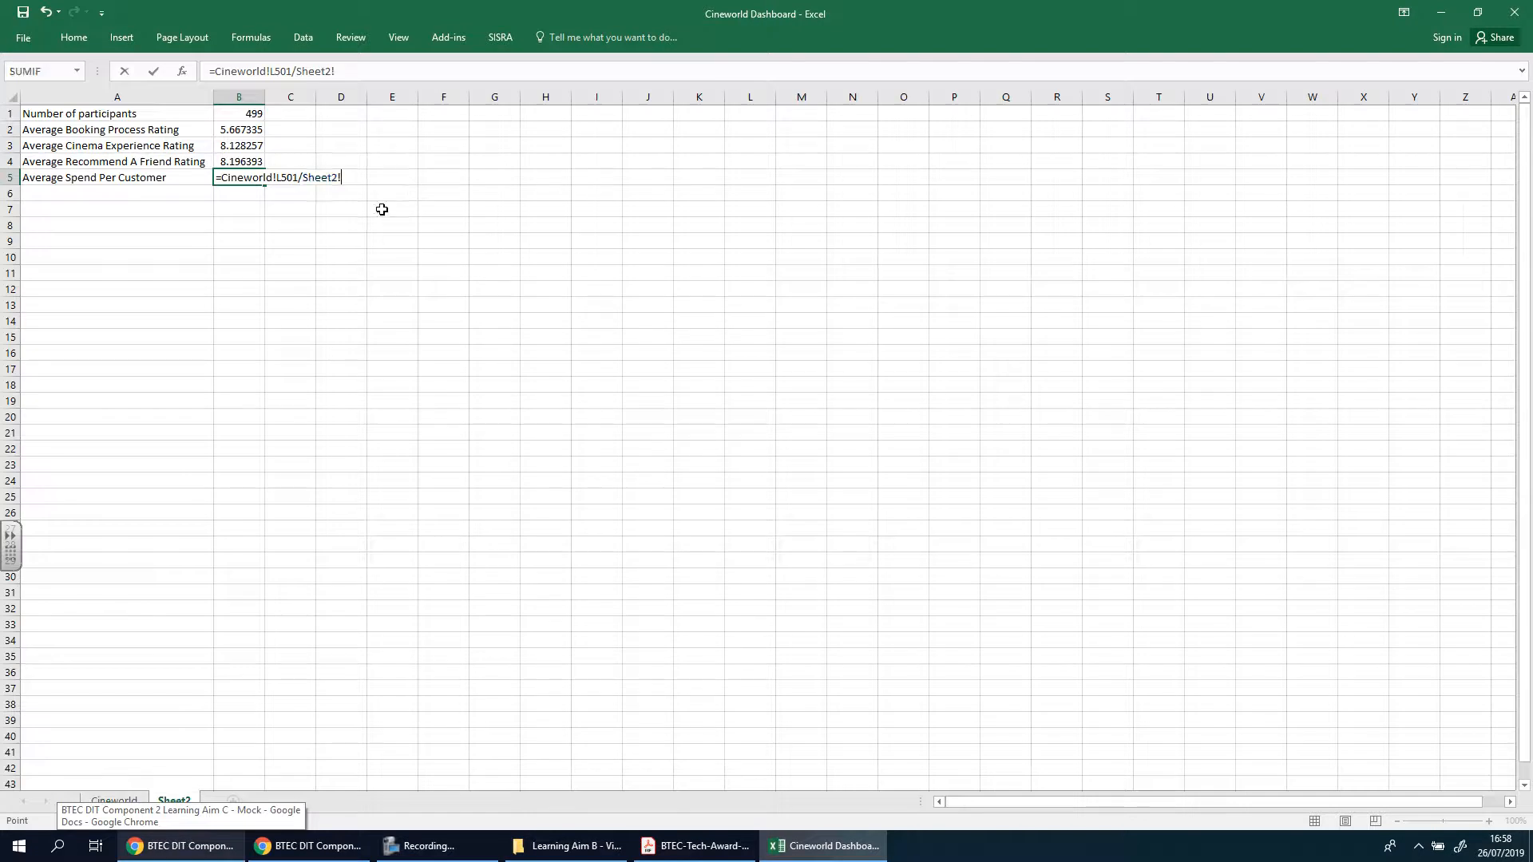
pyautogui.click(250, 113)
pyautogui.press('Return')
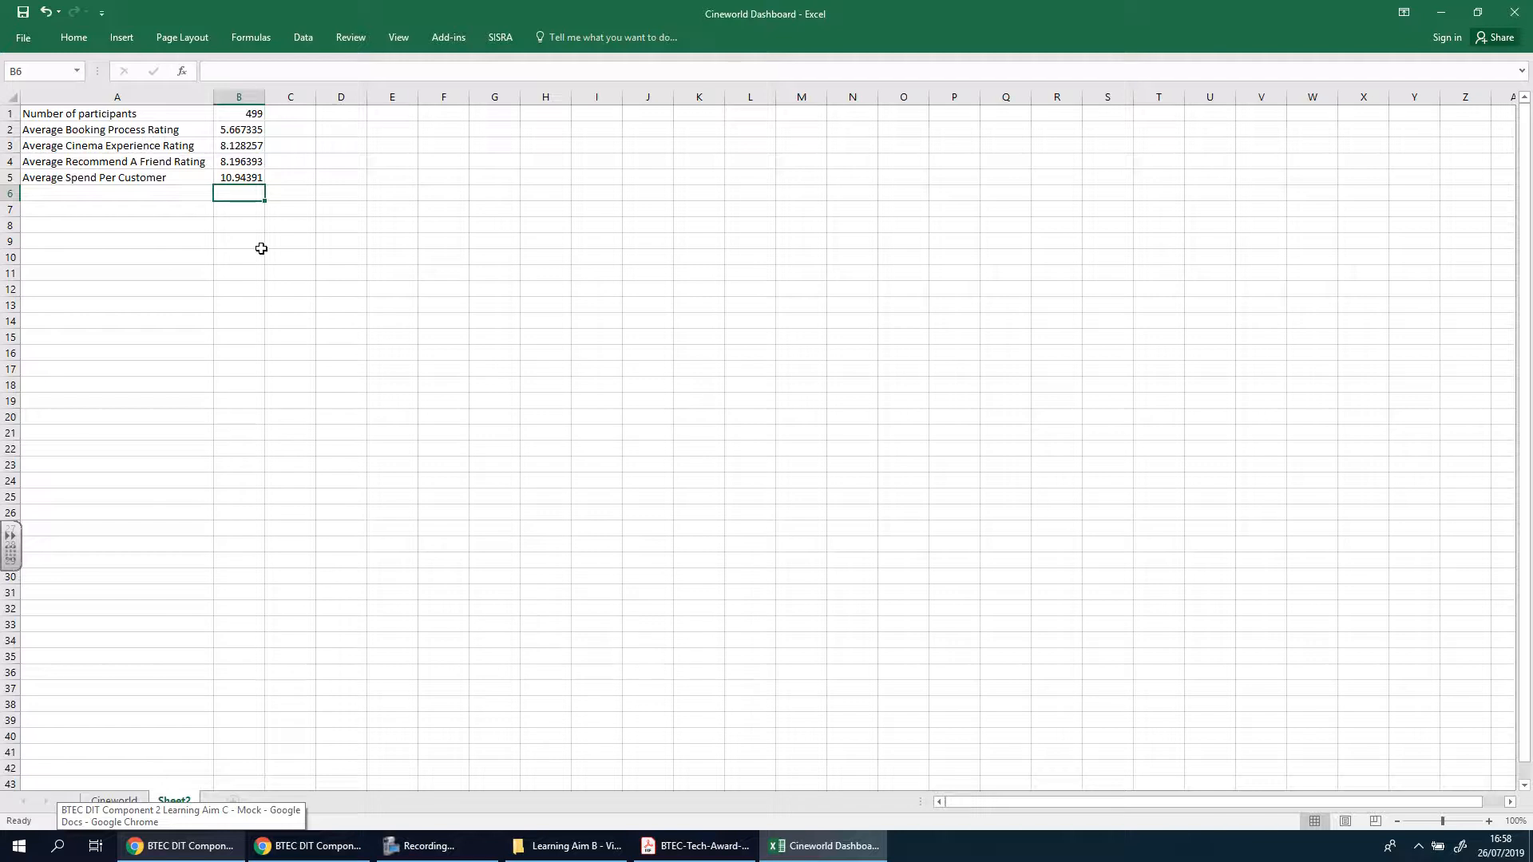
# Apply the Currency number format to the average spend in B5 of Sheet2
pyautogui.click(247, 182)
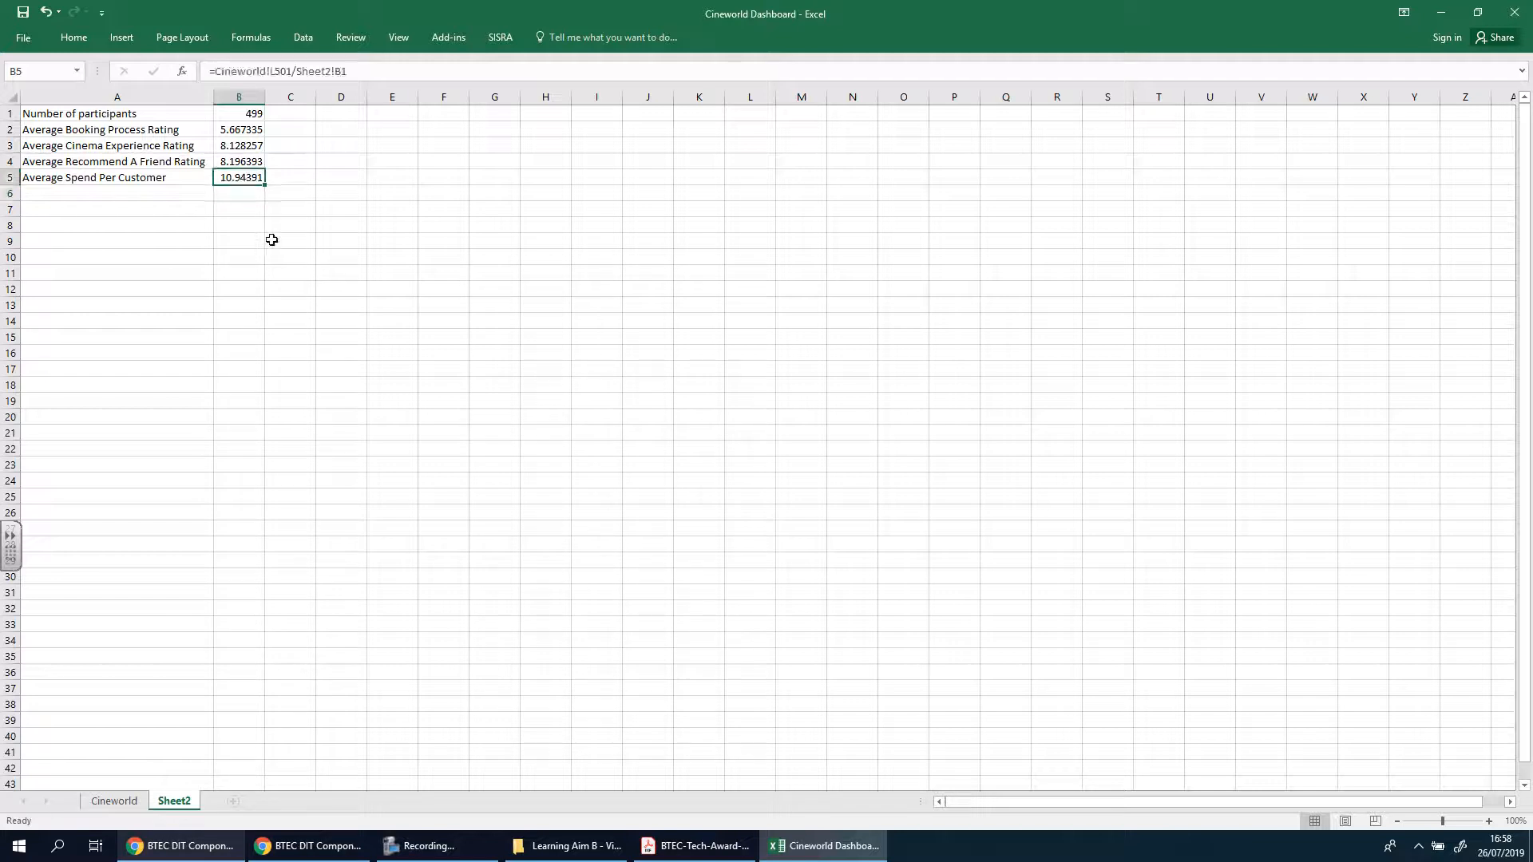
pyautogui.click(73, 38)
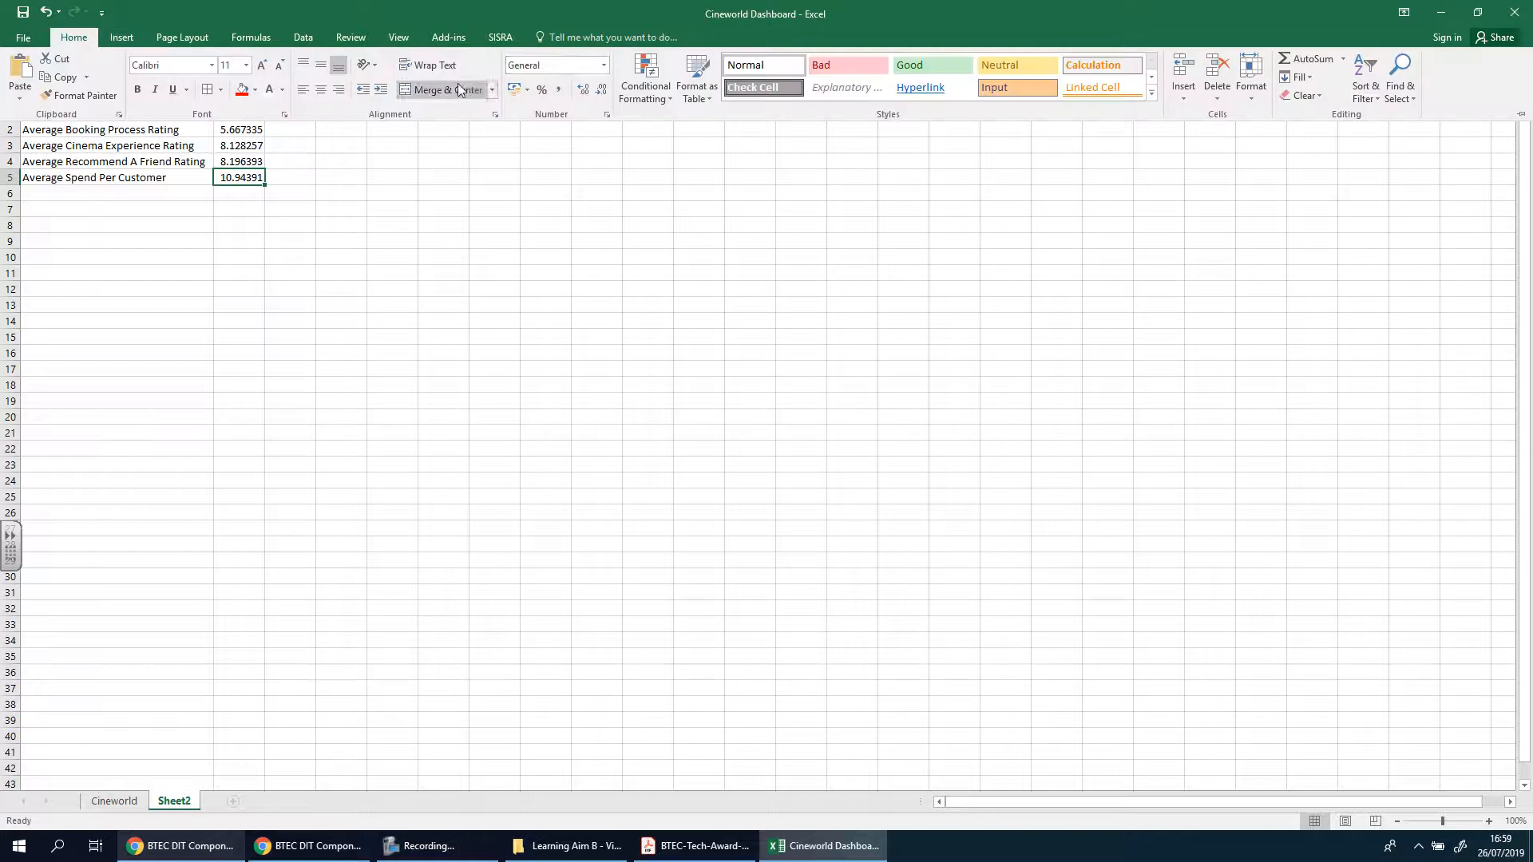
pyautogui.click(605, 65)
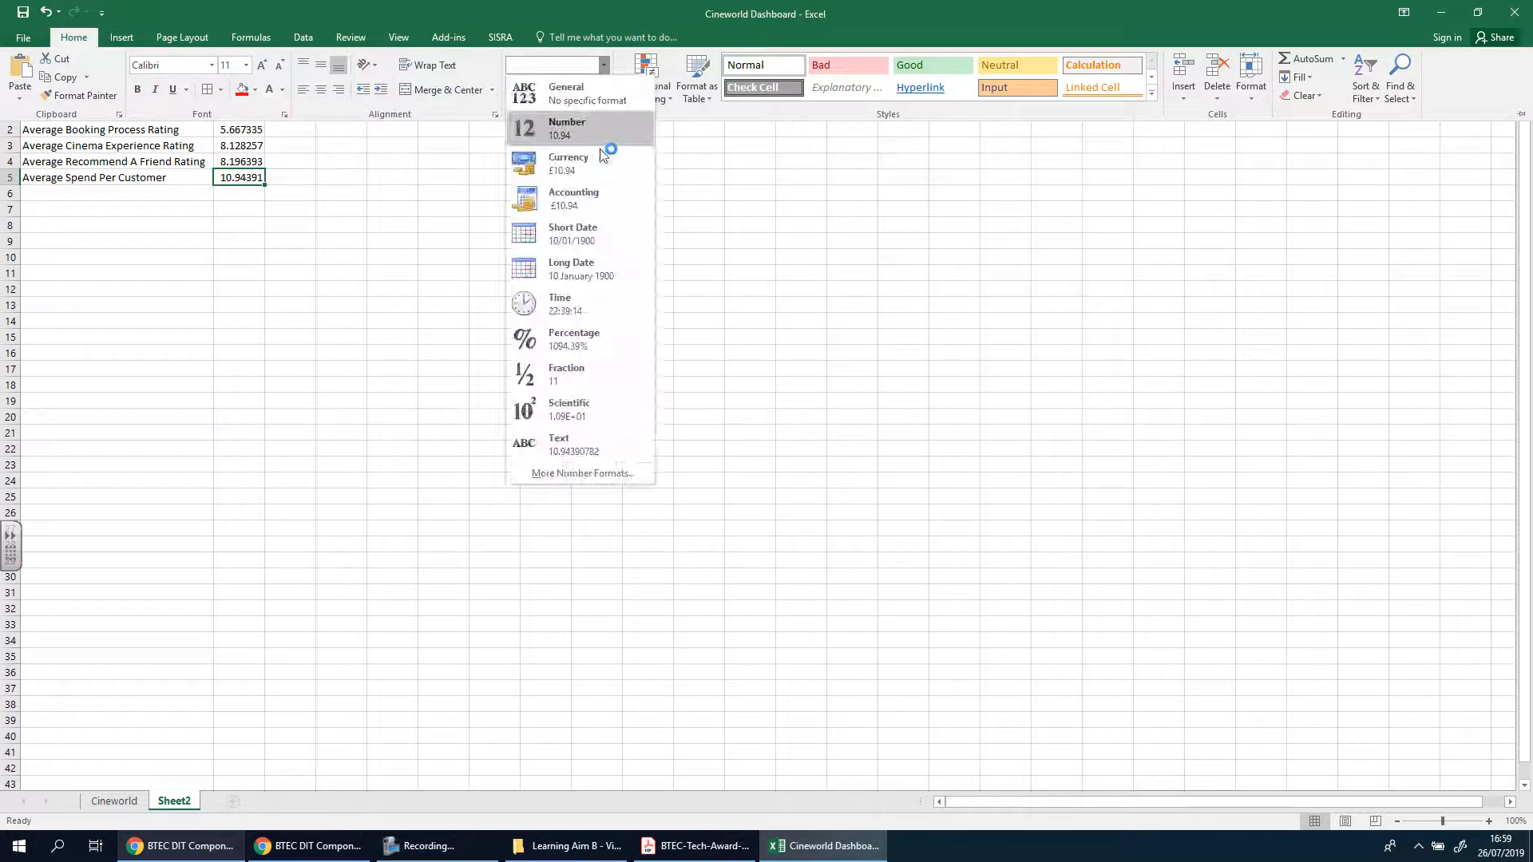
pyautogui.click(600, 156)
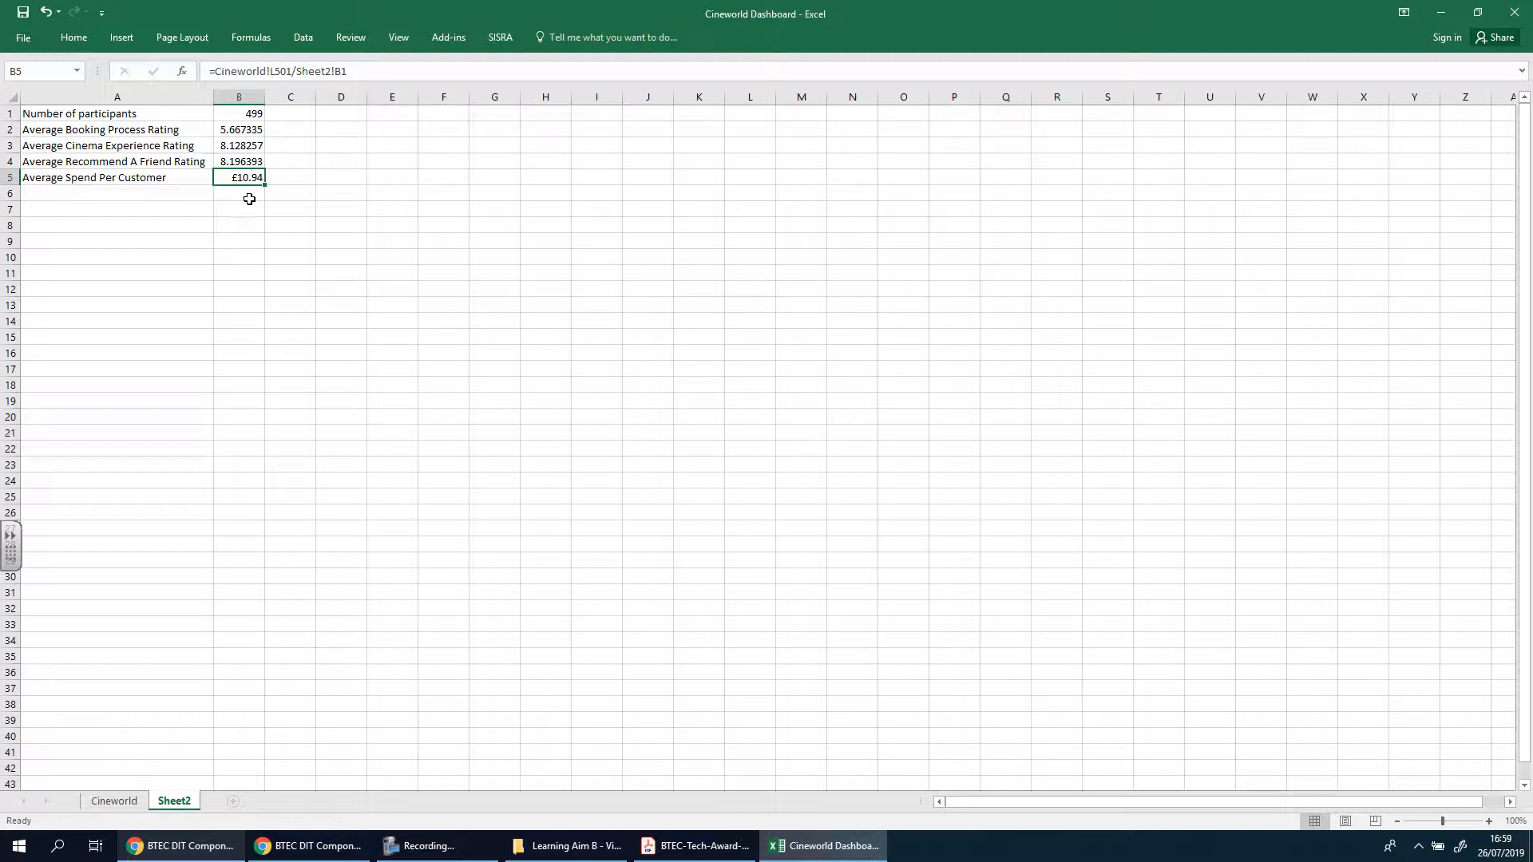
# Format the three average ratings in B2 to B4 of Sheet2 to show one decimal place
pyautogui.moveTo(241, 130); pyautogui.dragTo(240, 162)
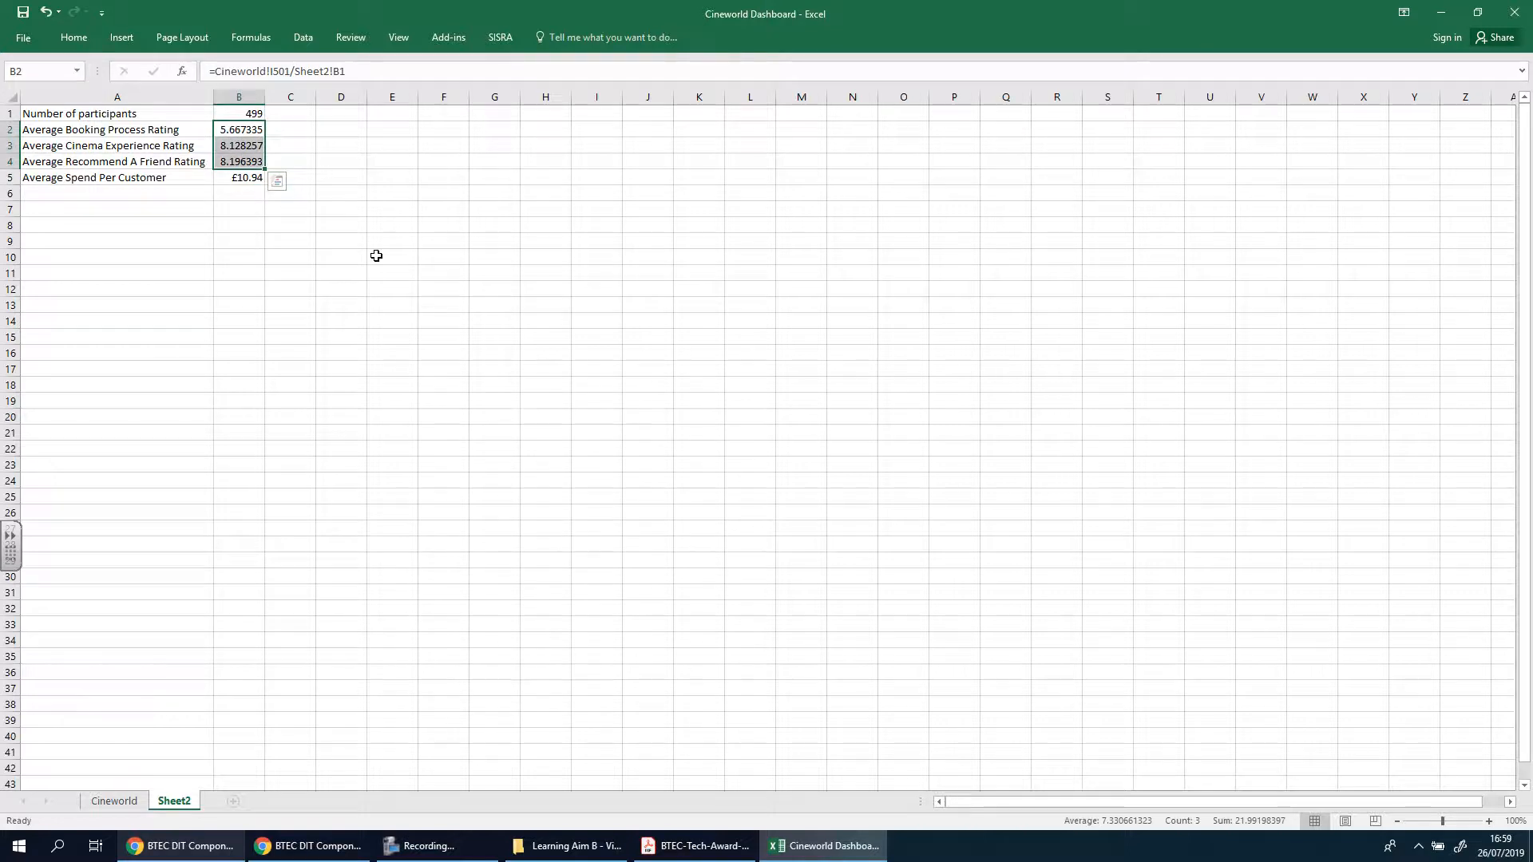
pyautogui.click(406, 171)
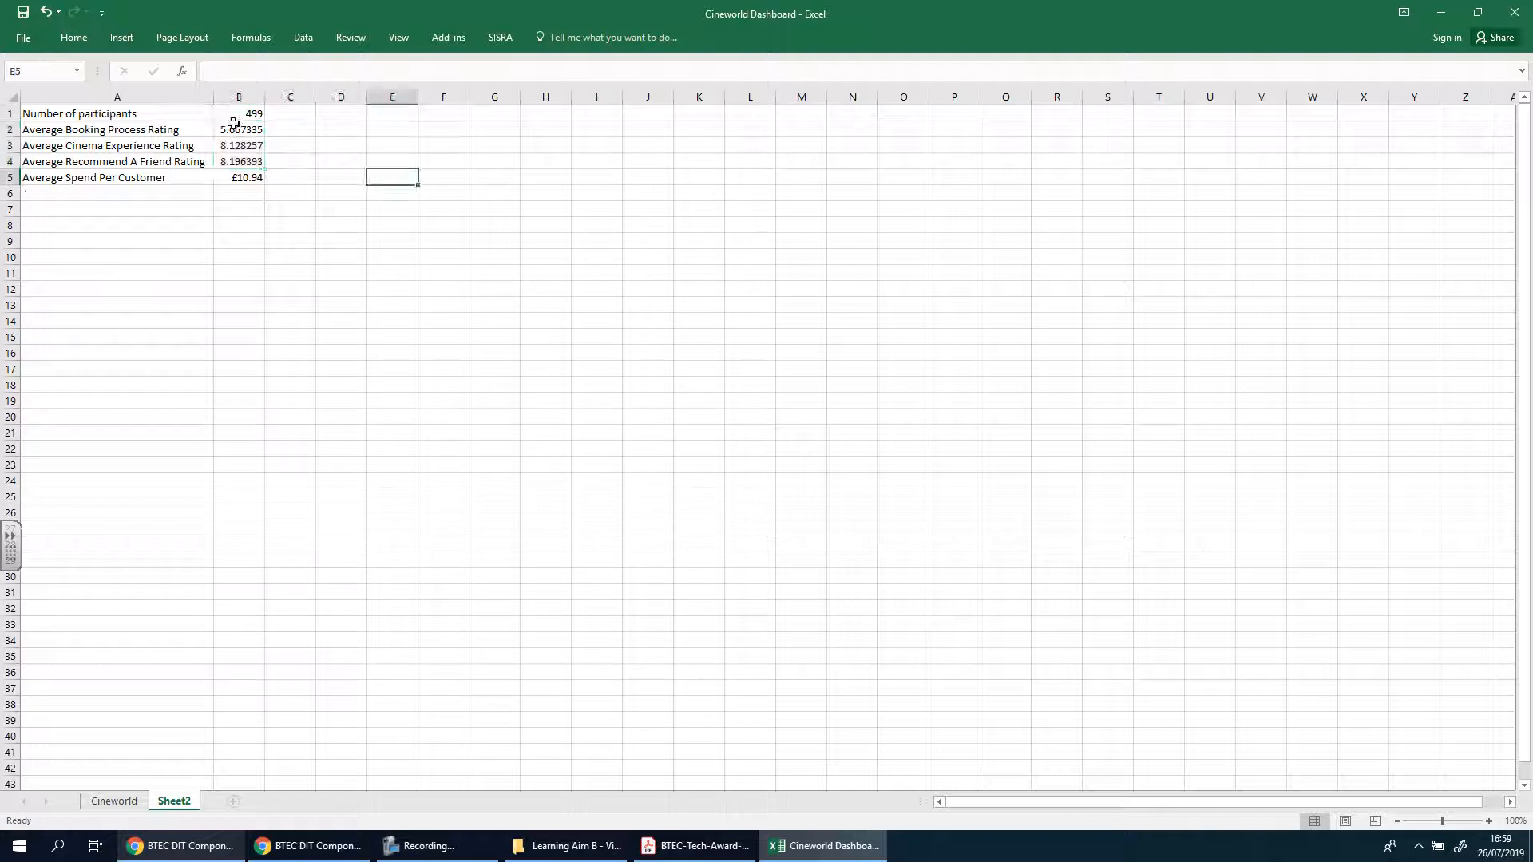
pyautogui.moveTo(240, 129); pyautogui.dragTo(240, 162)
pyautogui.click(70, 39)
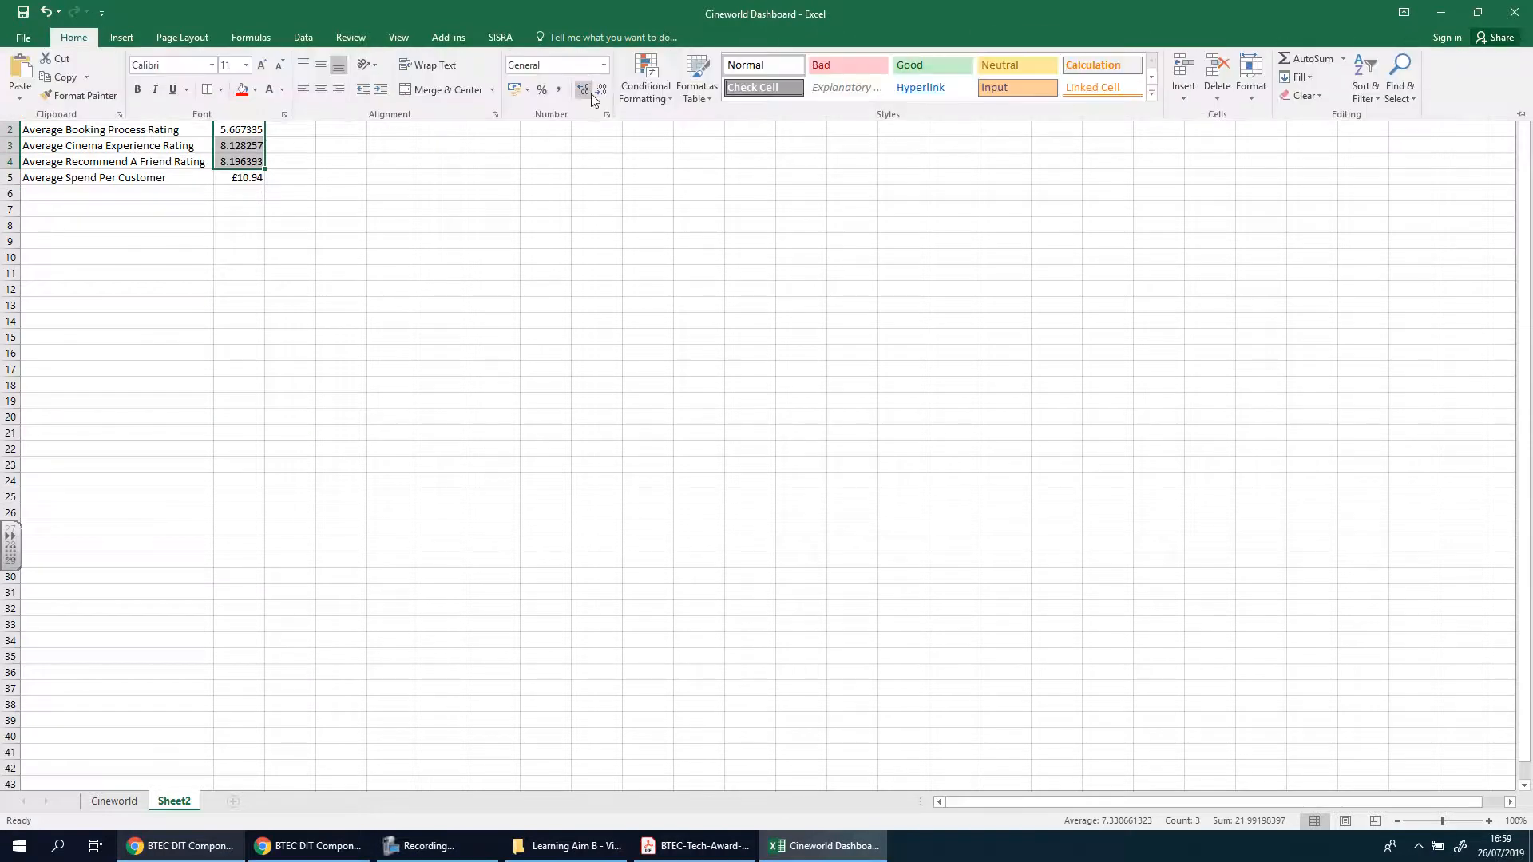
pyautogui.click(585, 93)
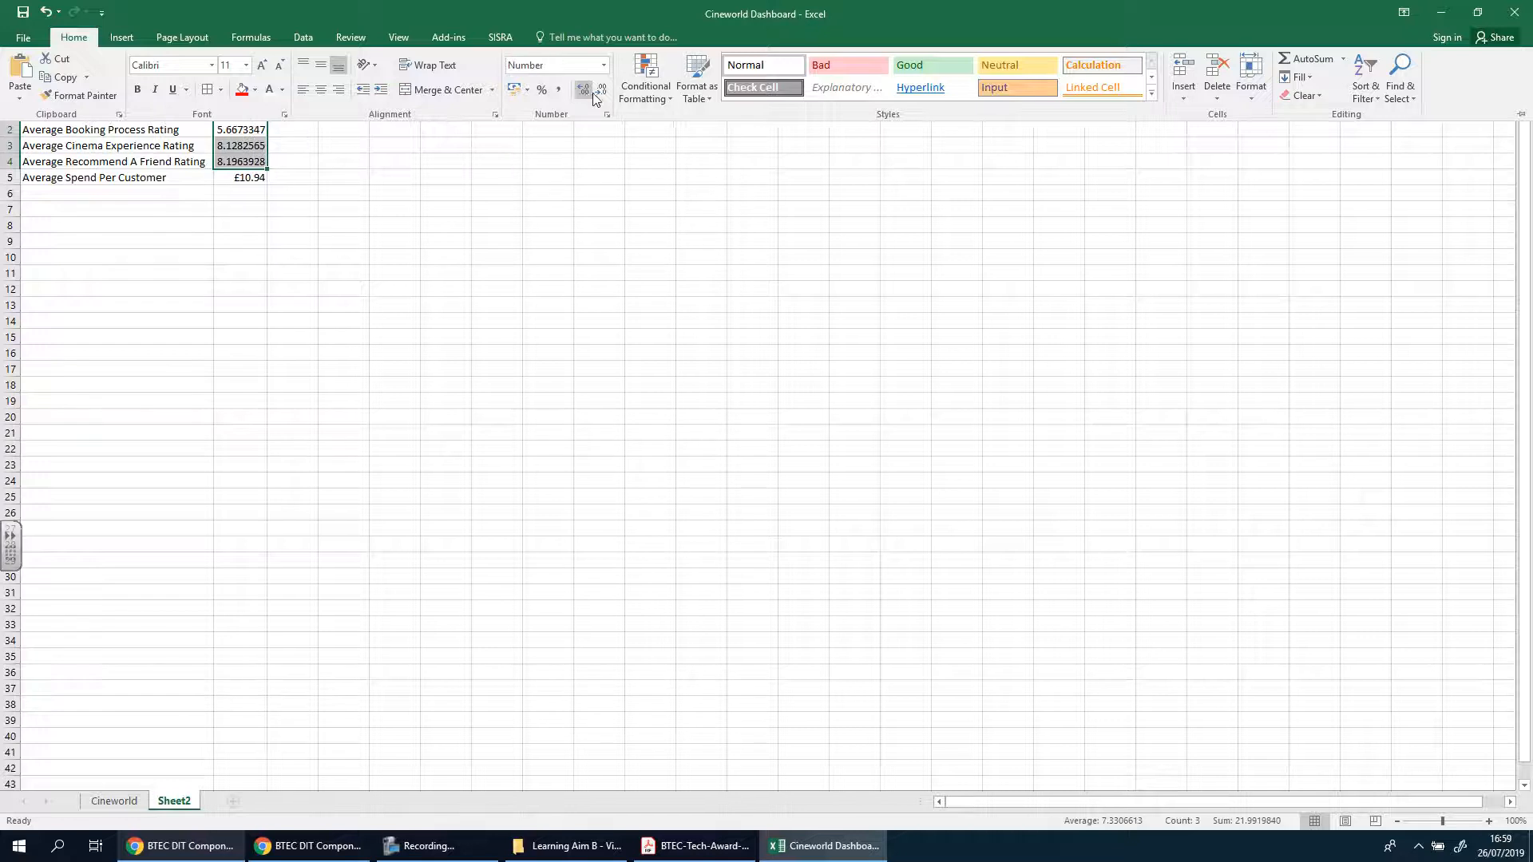
pyautogui.click(602, 95)
pyautogui.click(603, 94)
pyautogui.click(603, 94)
pyautogui.click(602, 94)
pyautogui.click(604, 95)
pyautogui.click(603, 94)
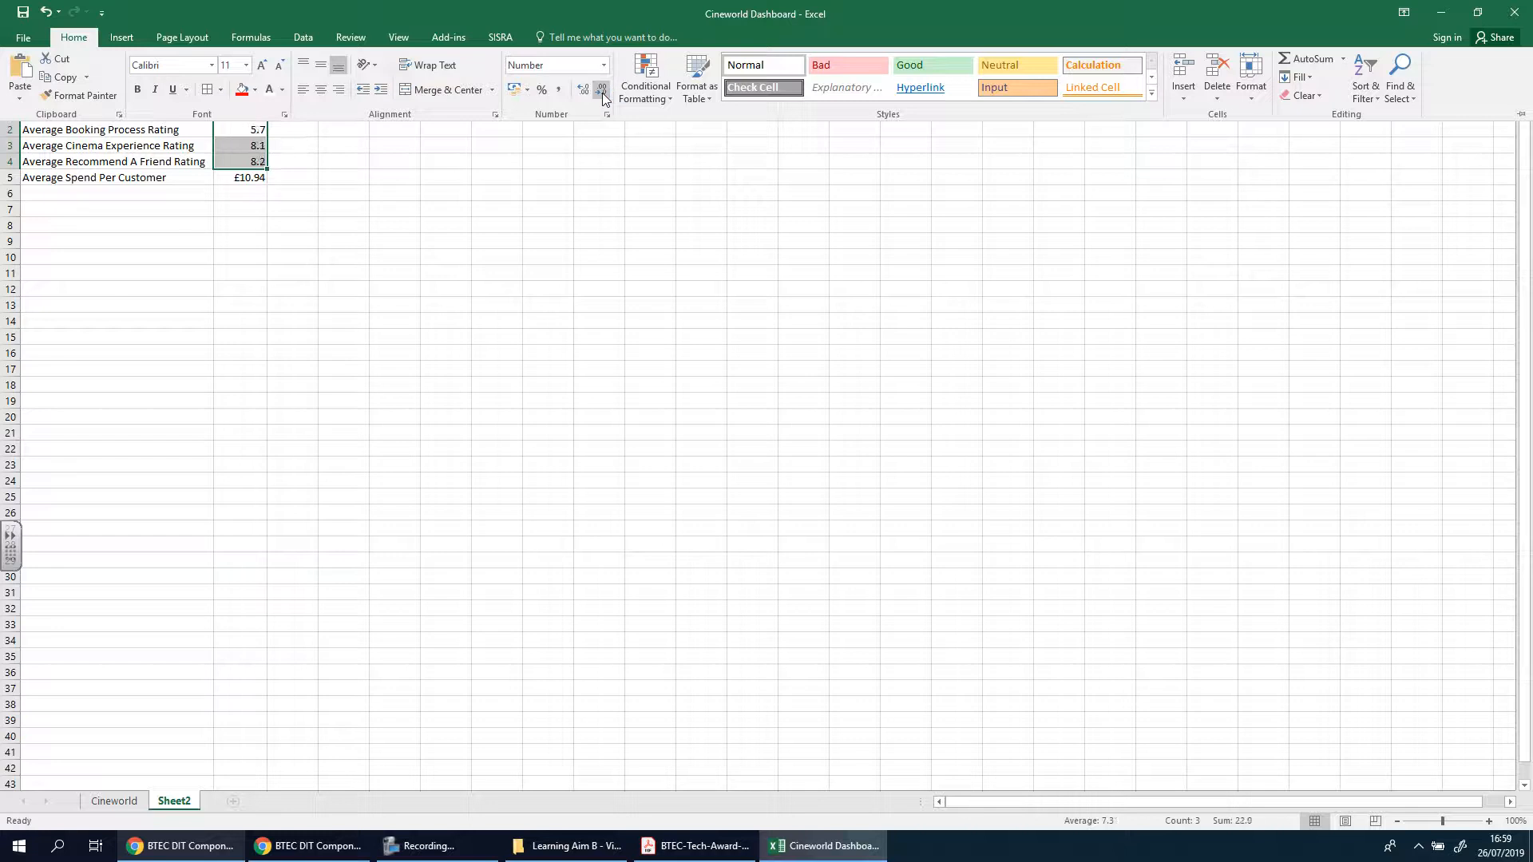
pyautogui.click(603, 94)
pyautogui.click(586, 90)
pyautogui.click(700, 223)
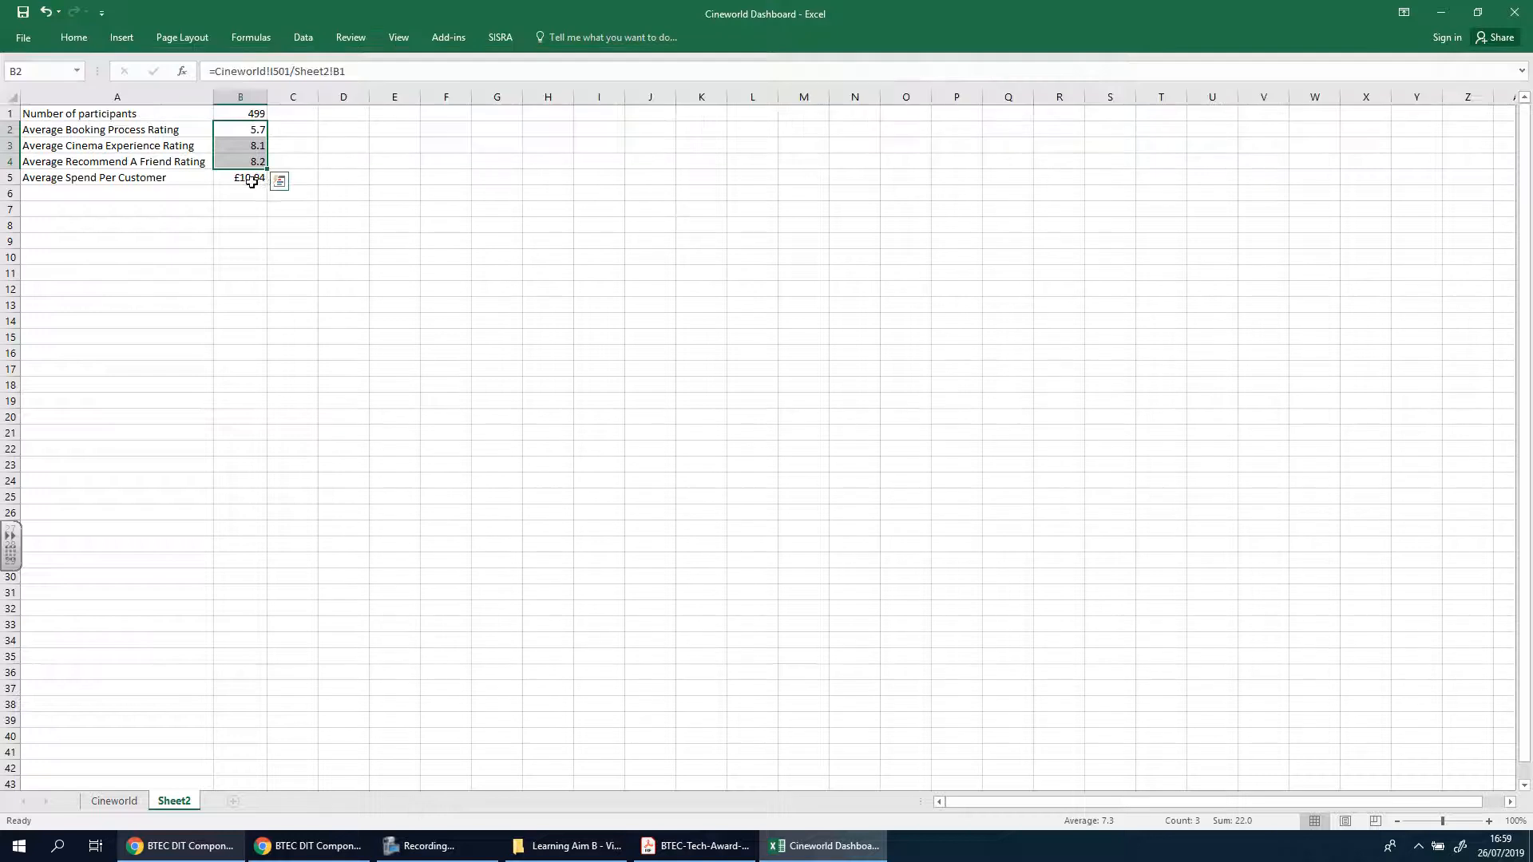
pyautogui.click(650, 191)
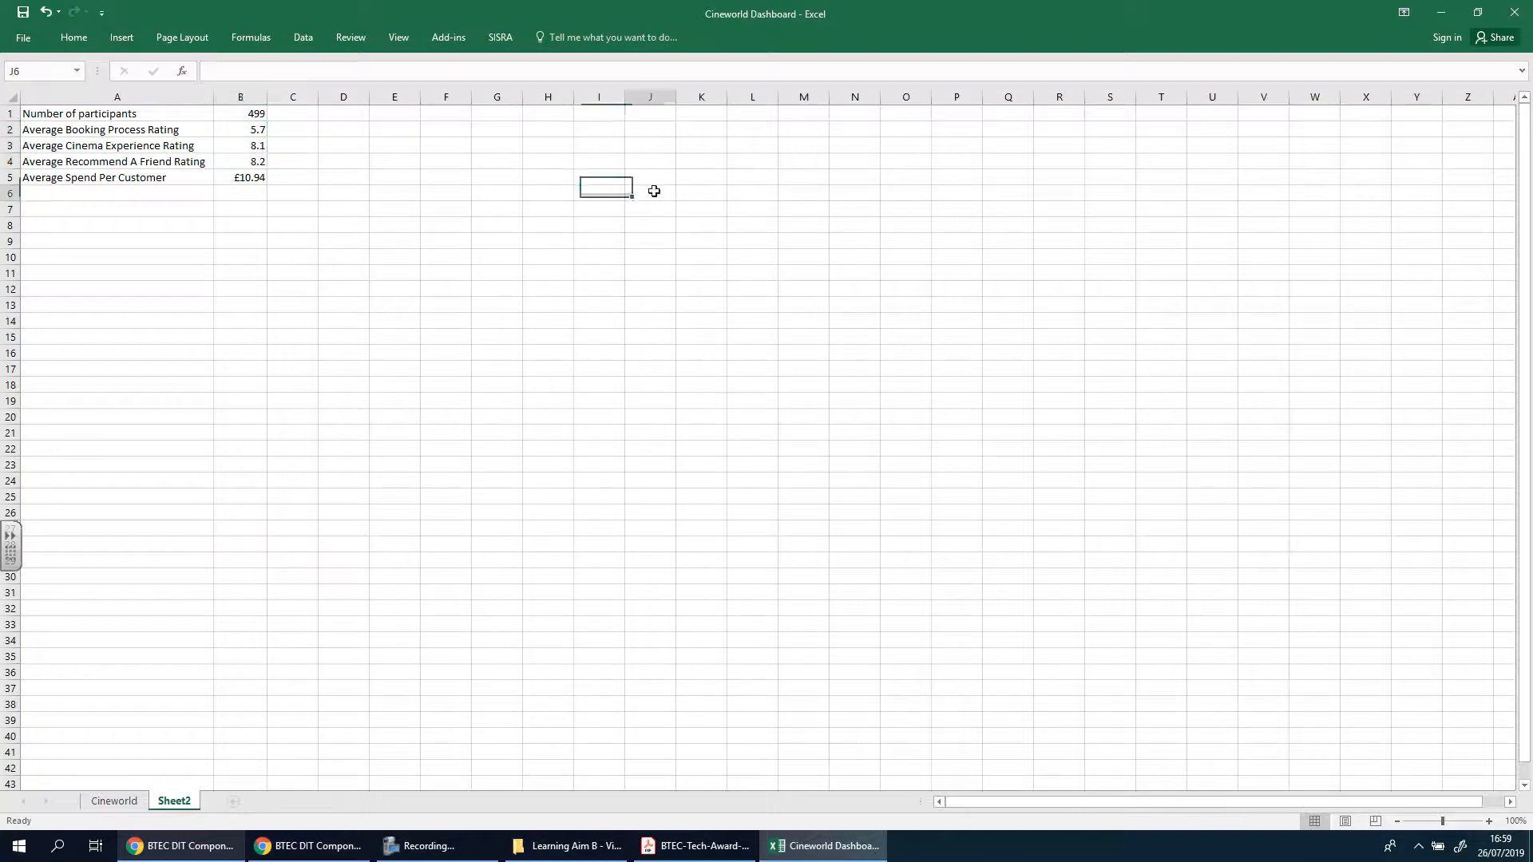
# Review the average formulas in B2 to B5 of Sheet2 against the totals row on the Cineworld sheet
pyautogui.click(253, 129)
pyautogui.click(256, 145)
pyautogui.click(263, 160)
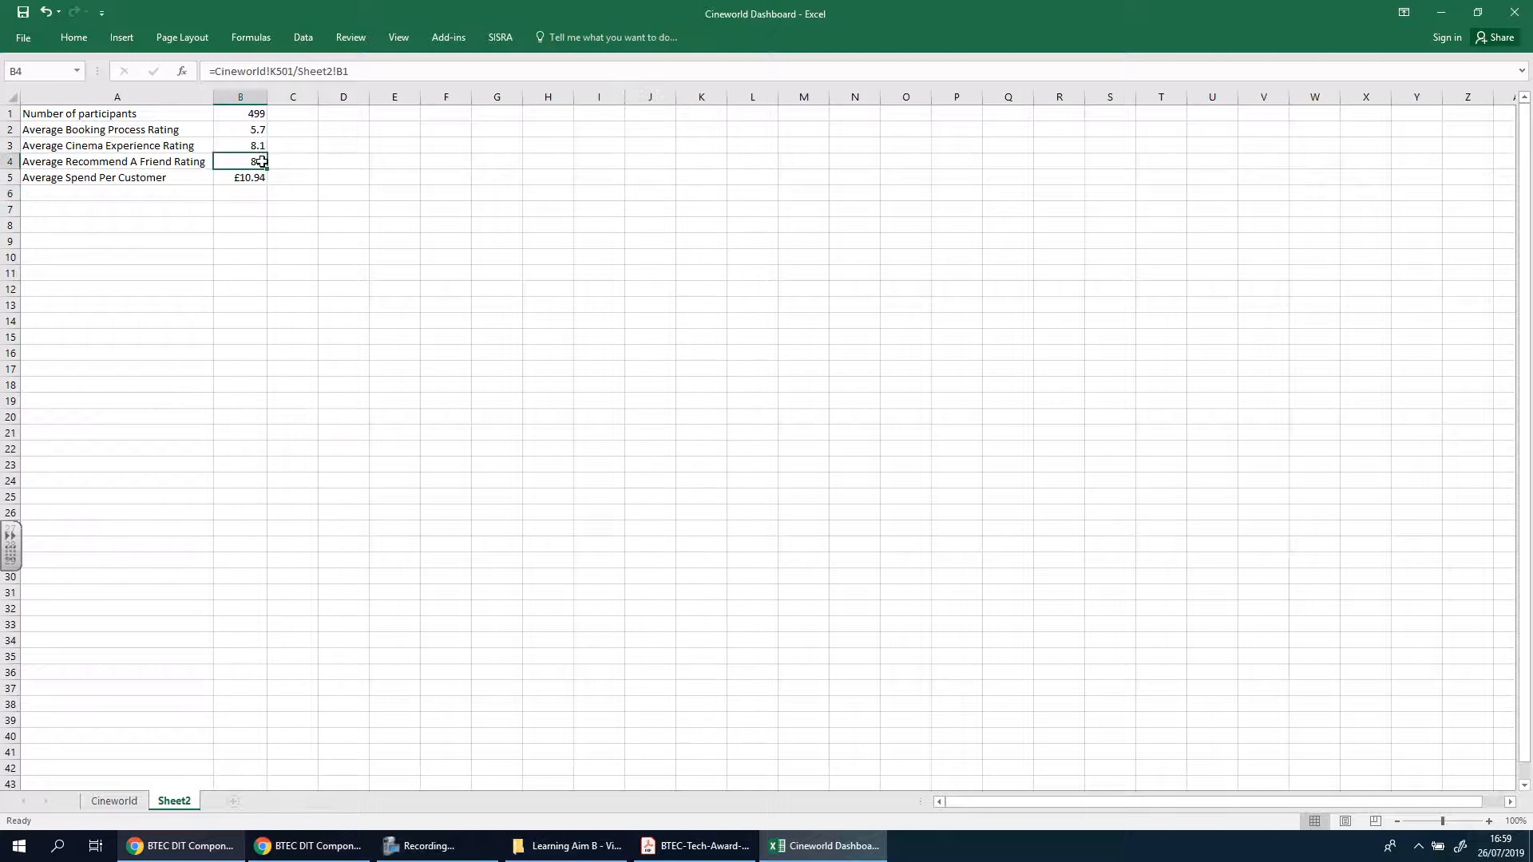
pyautogui.click(245, 177)
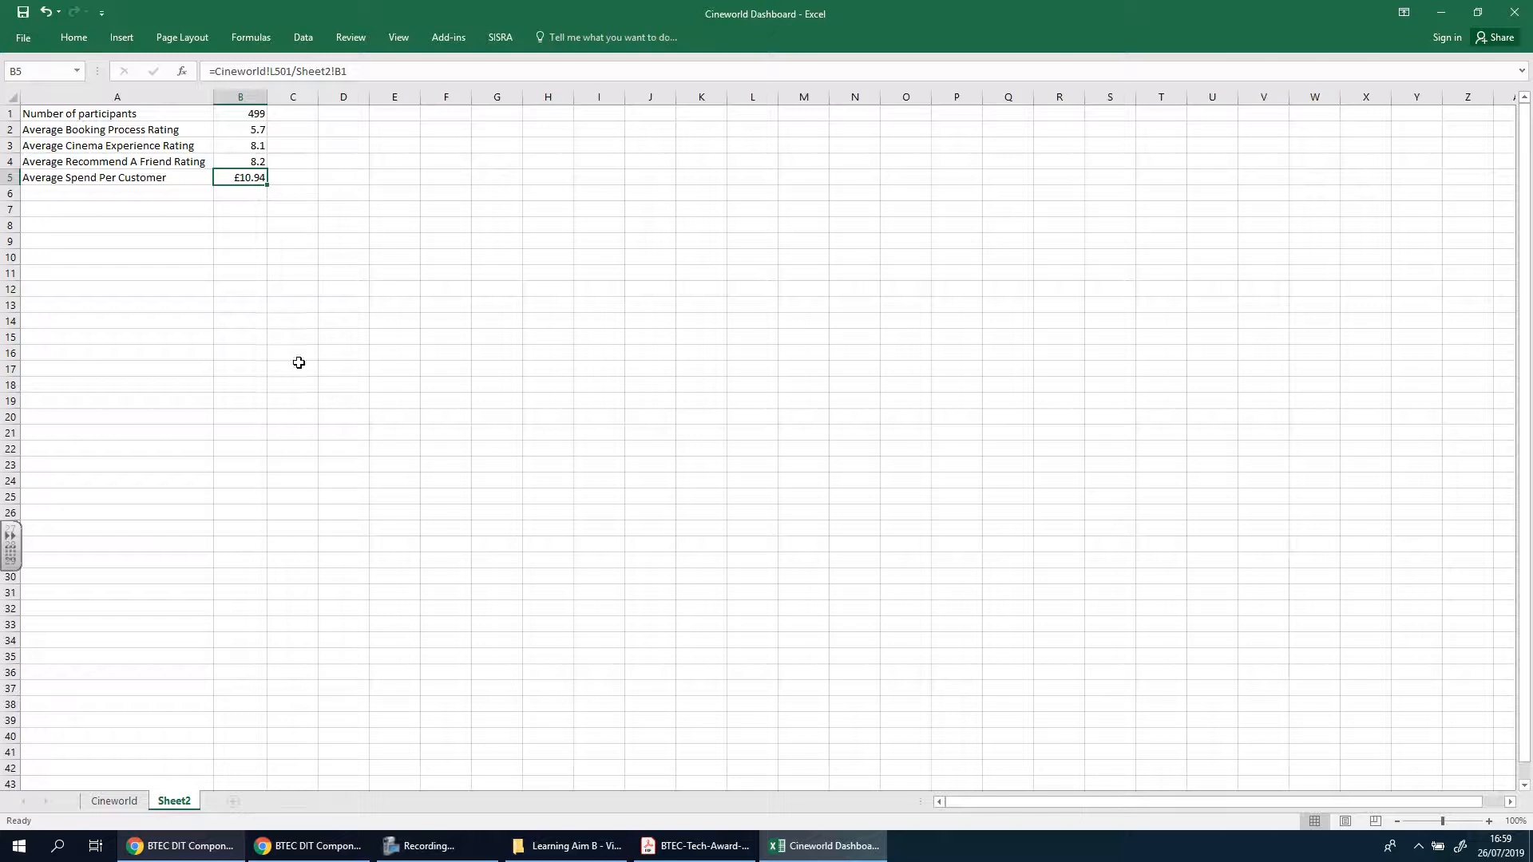
pyautogui.click(249, 143)
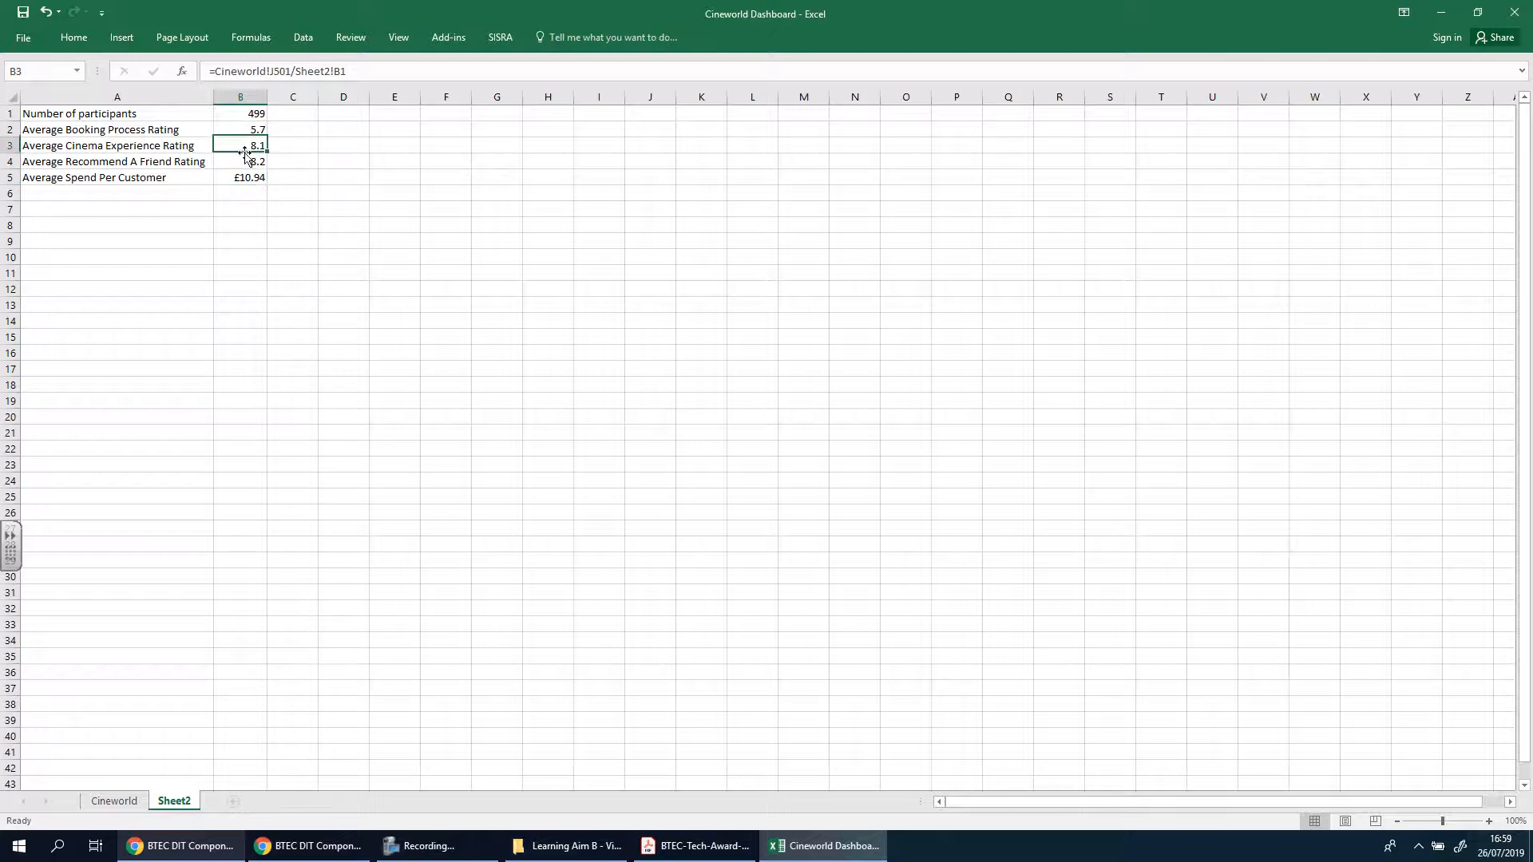
pyautogui.click(247, 177)
pyautogui.click(114, 800)
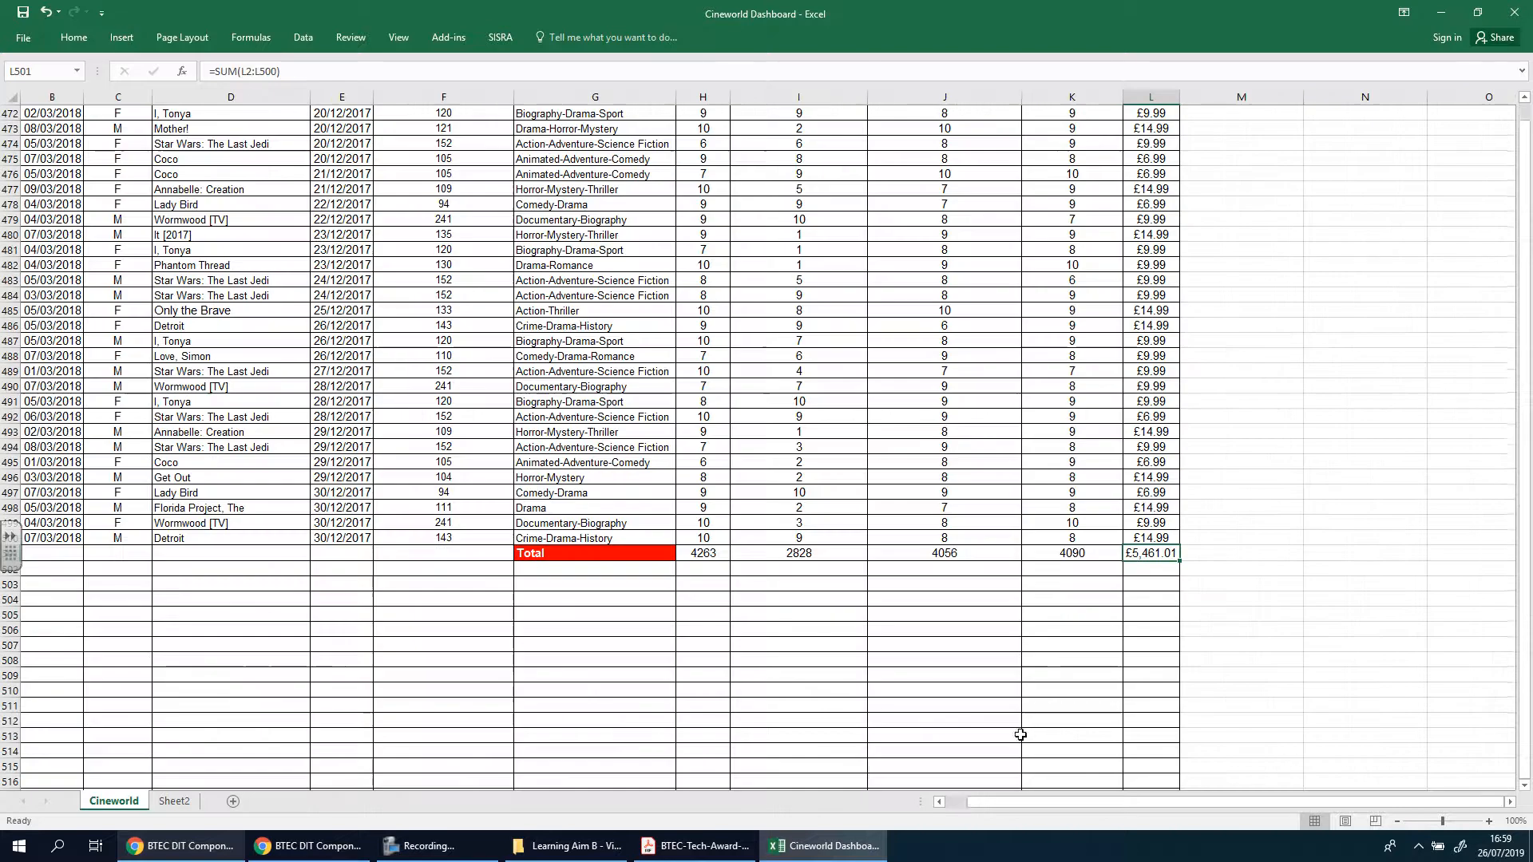
pyautogui.click(178, 802)
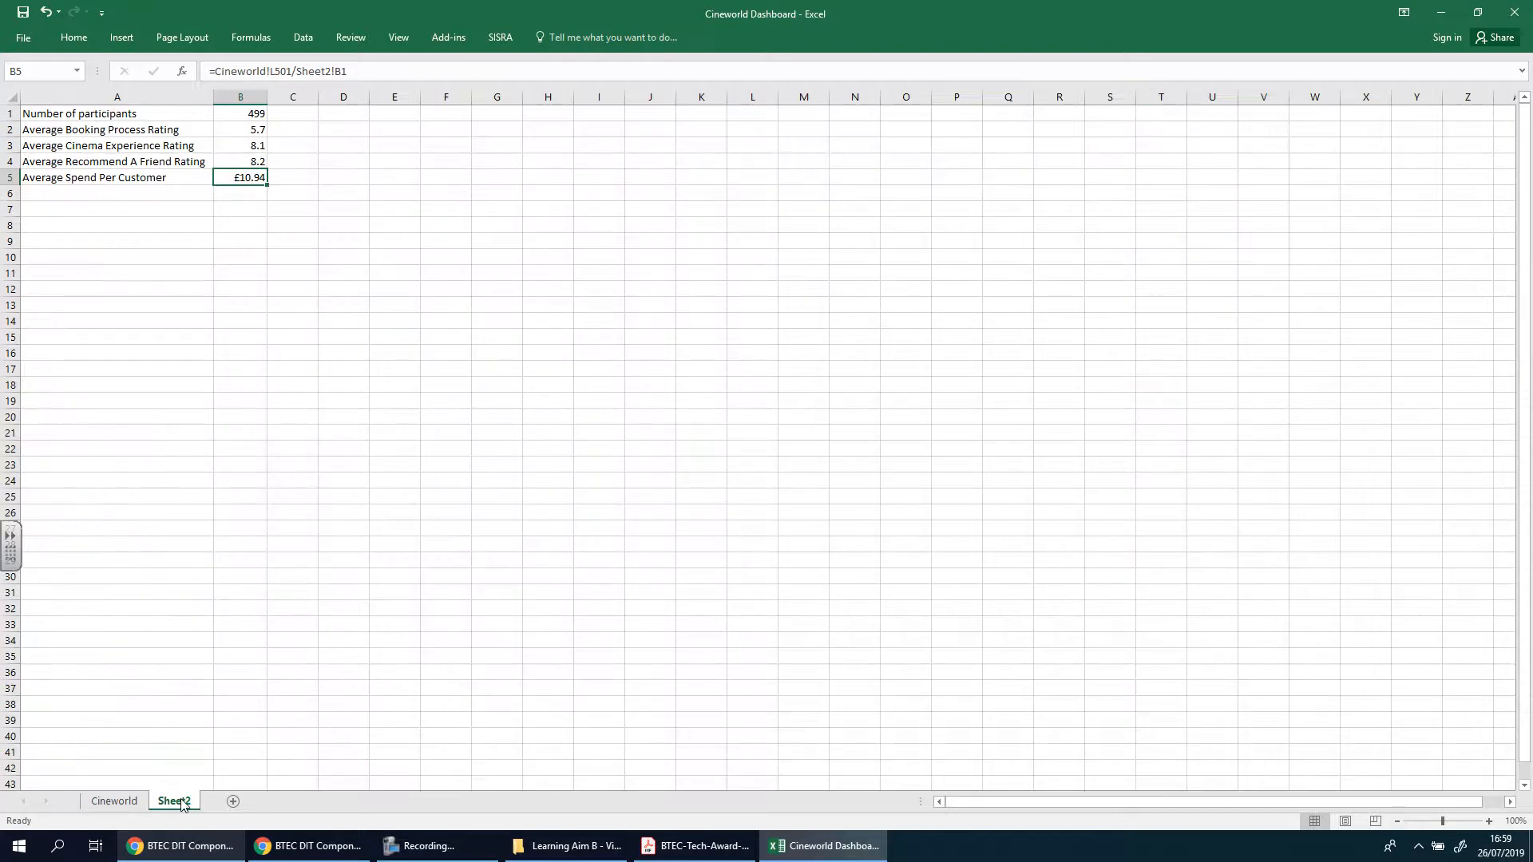
pyautogui.click(250, 131)
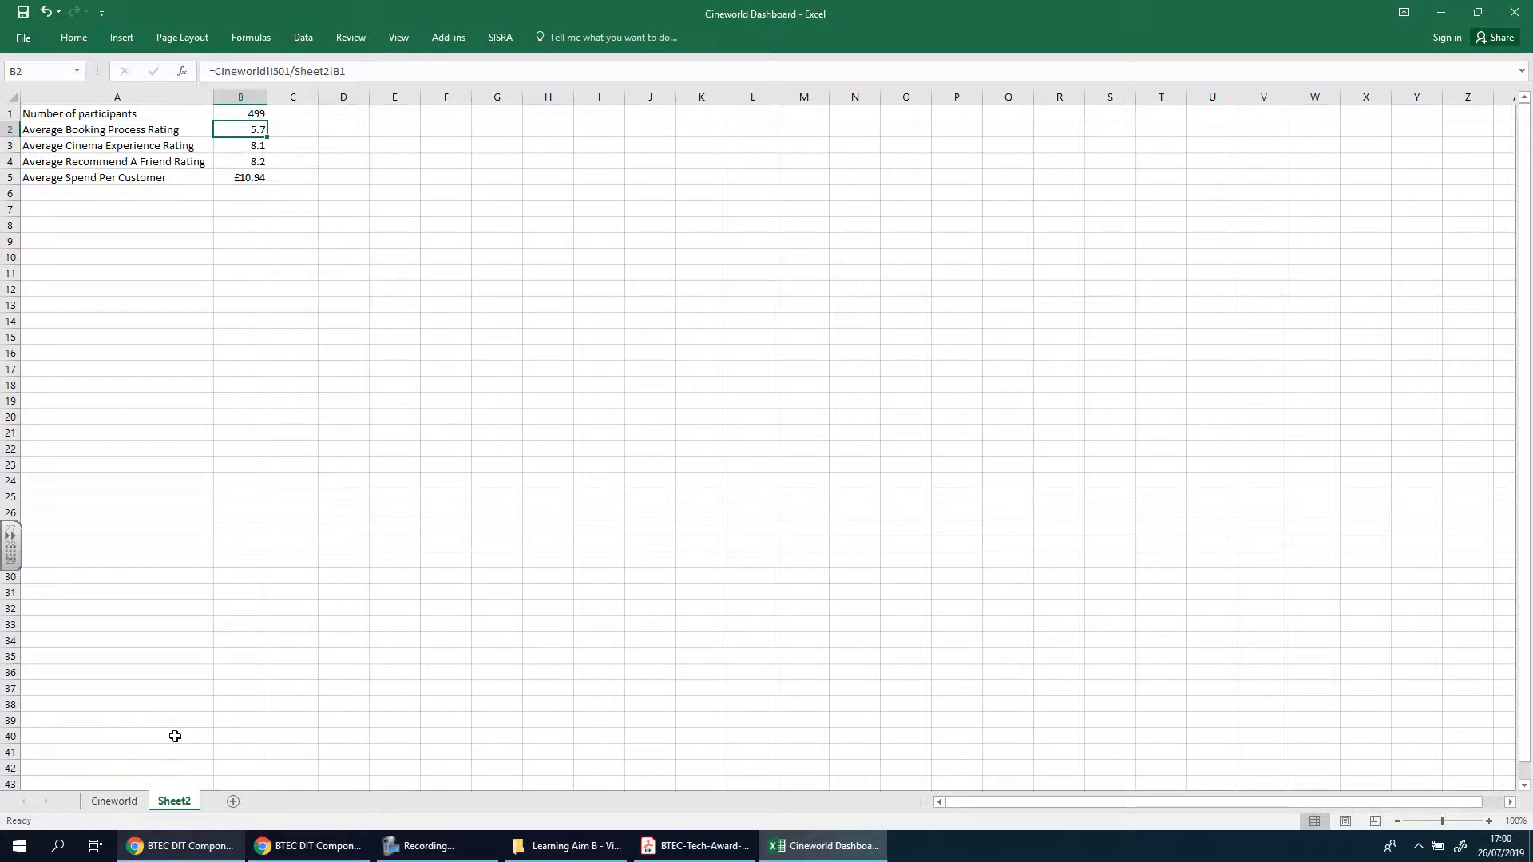
pyautogui.click(124, 803)
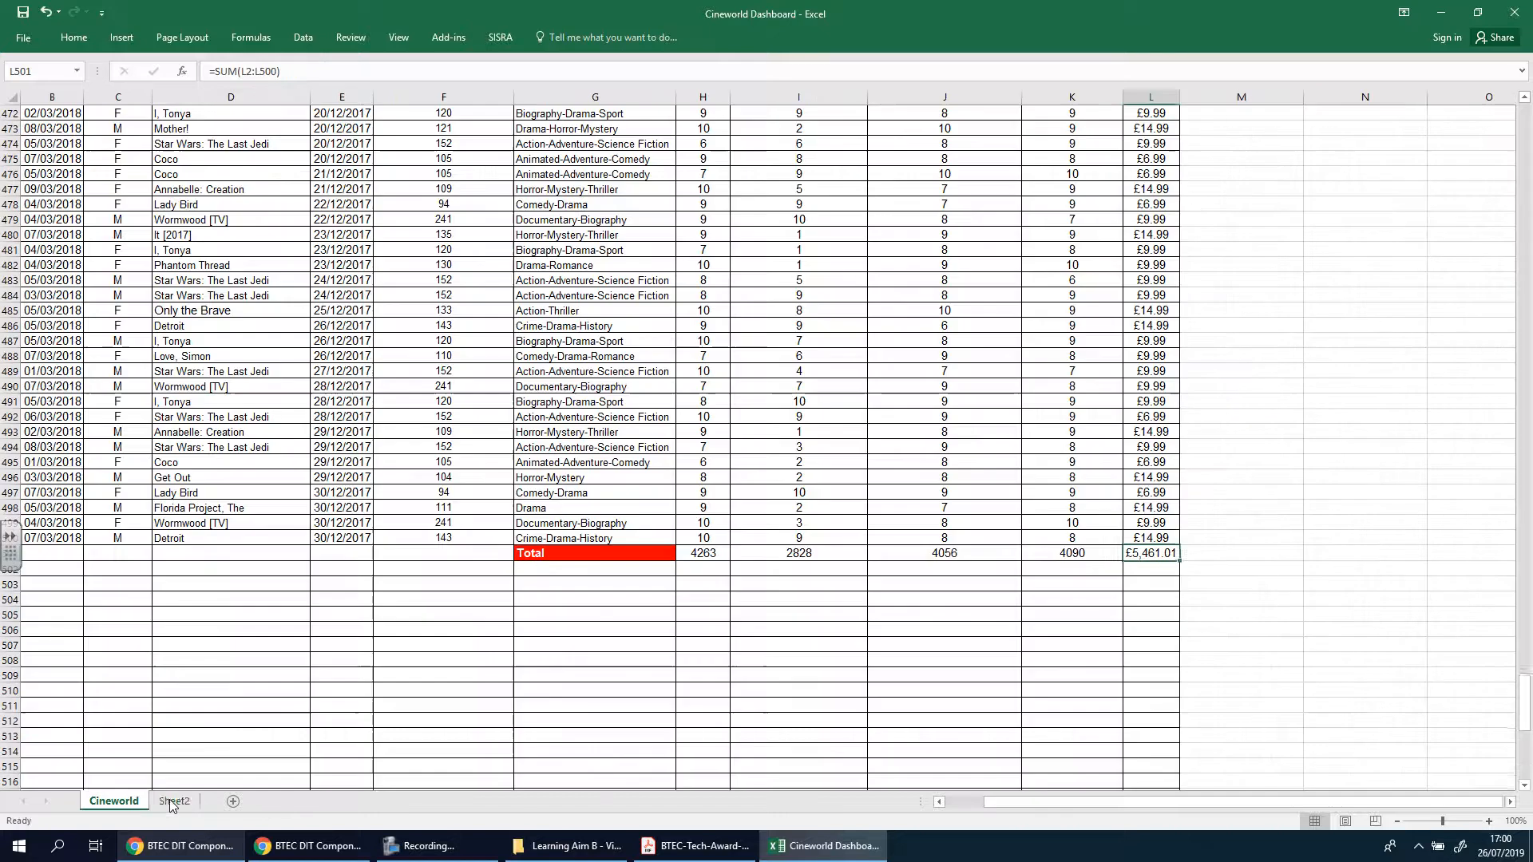
pyautogui.click(174, 802)
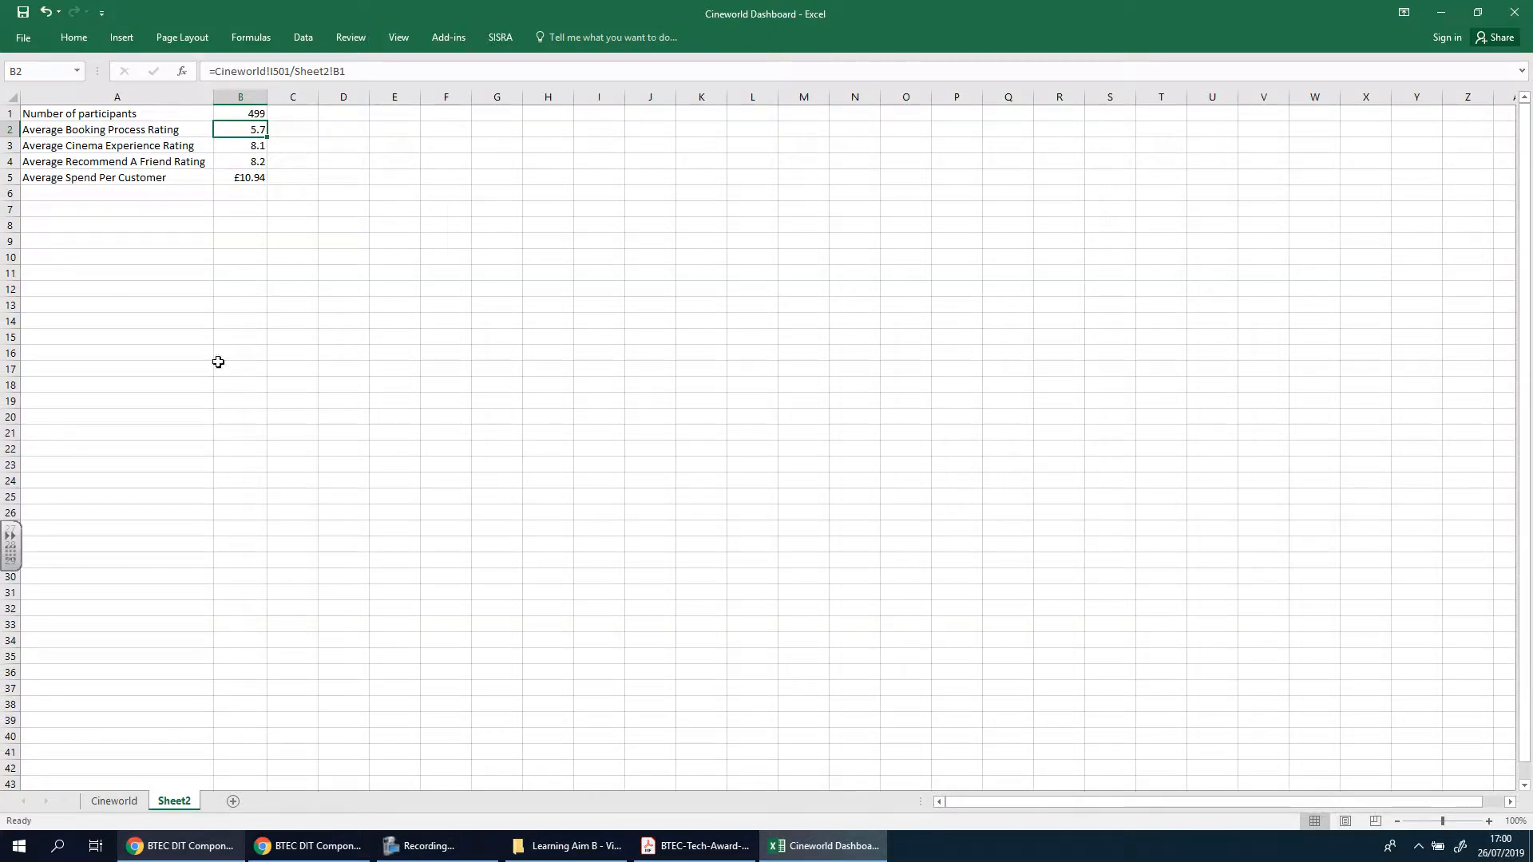
# Compare the totals row on the Cineworld sheet with the averages calculated on Sheet2
pyautogui.click(115, 801)
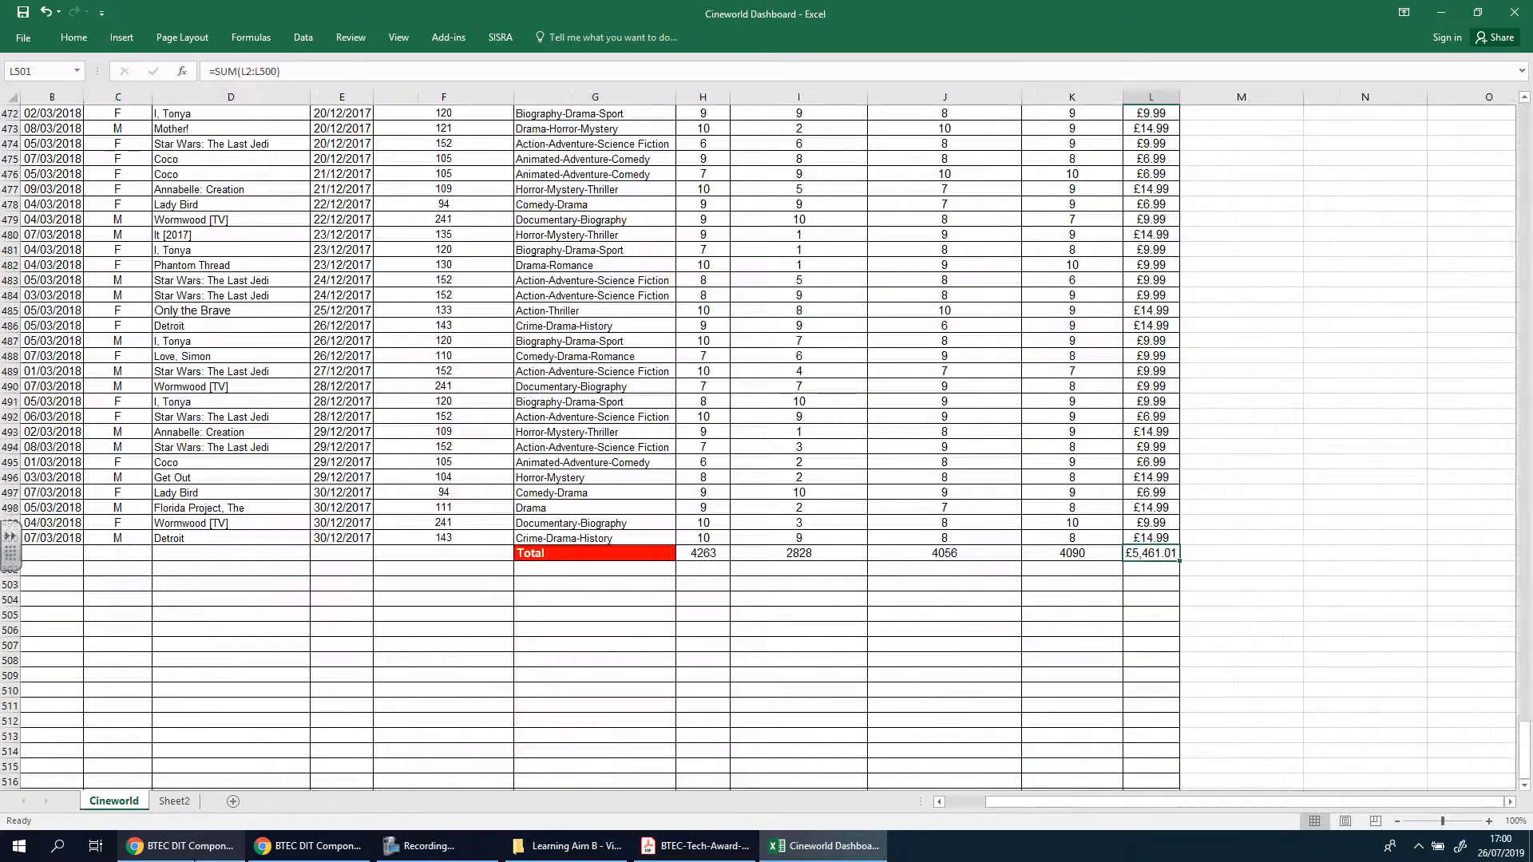
pyautogui.click(183, 806)
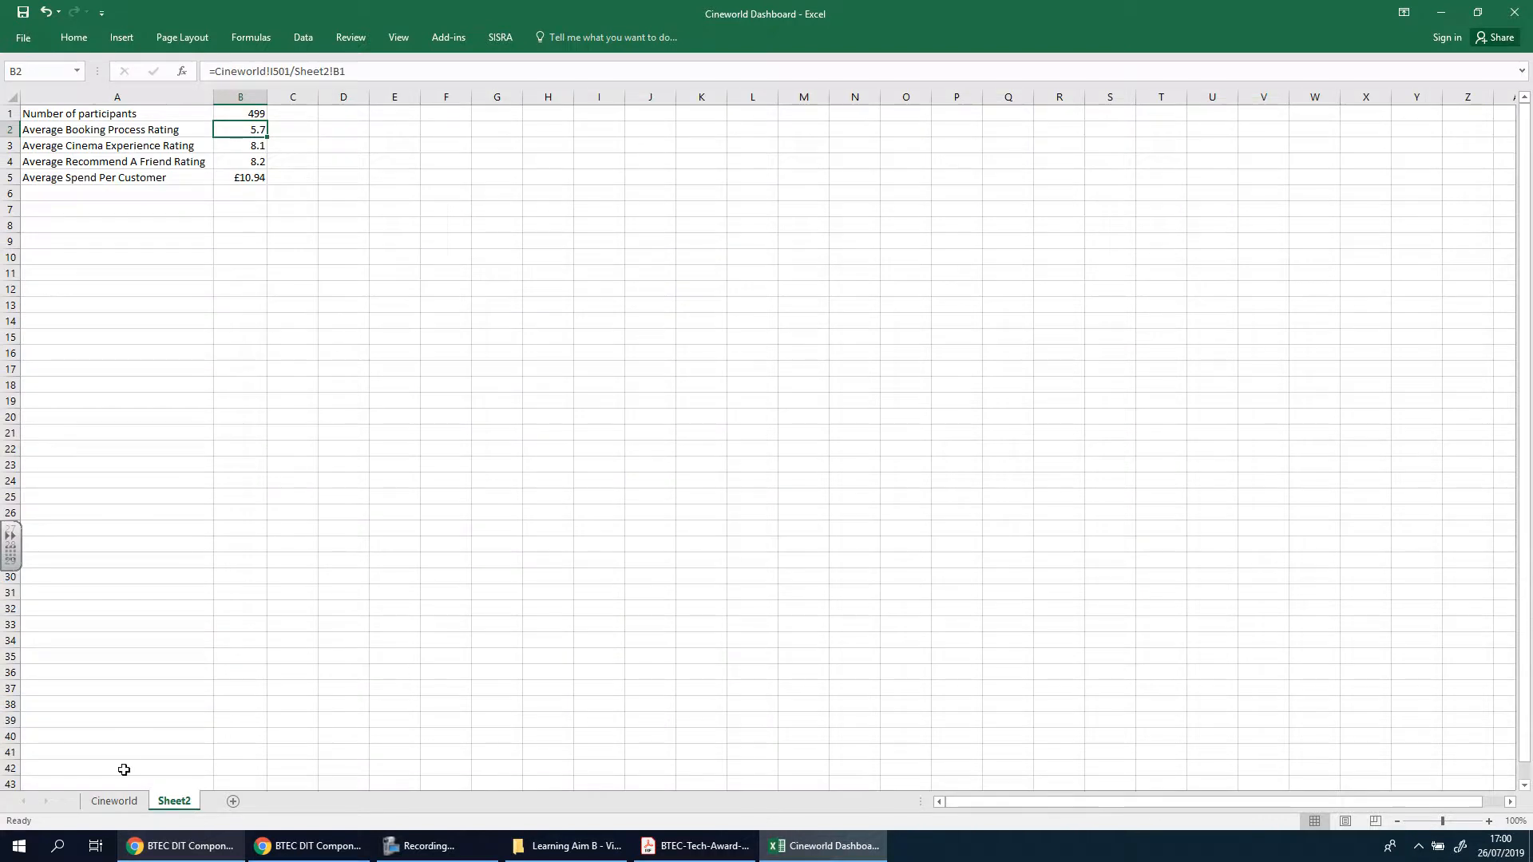
pyautogui.click(124, 802)
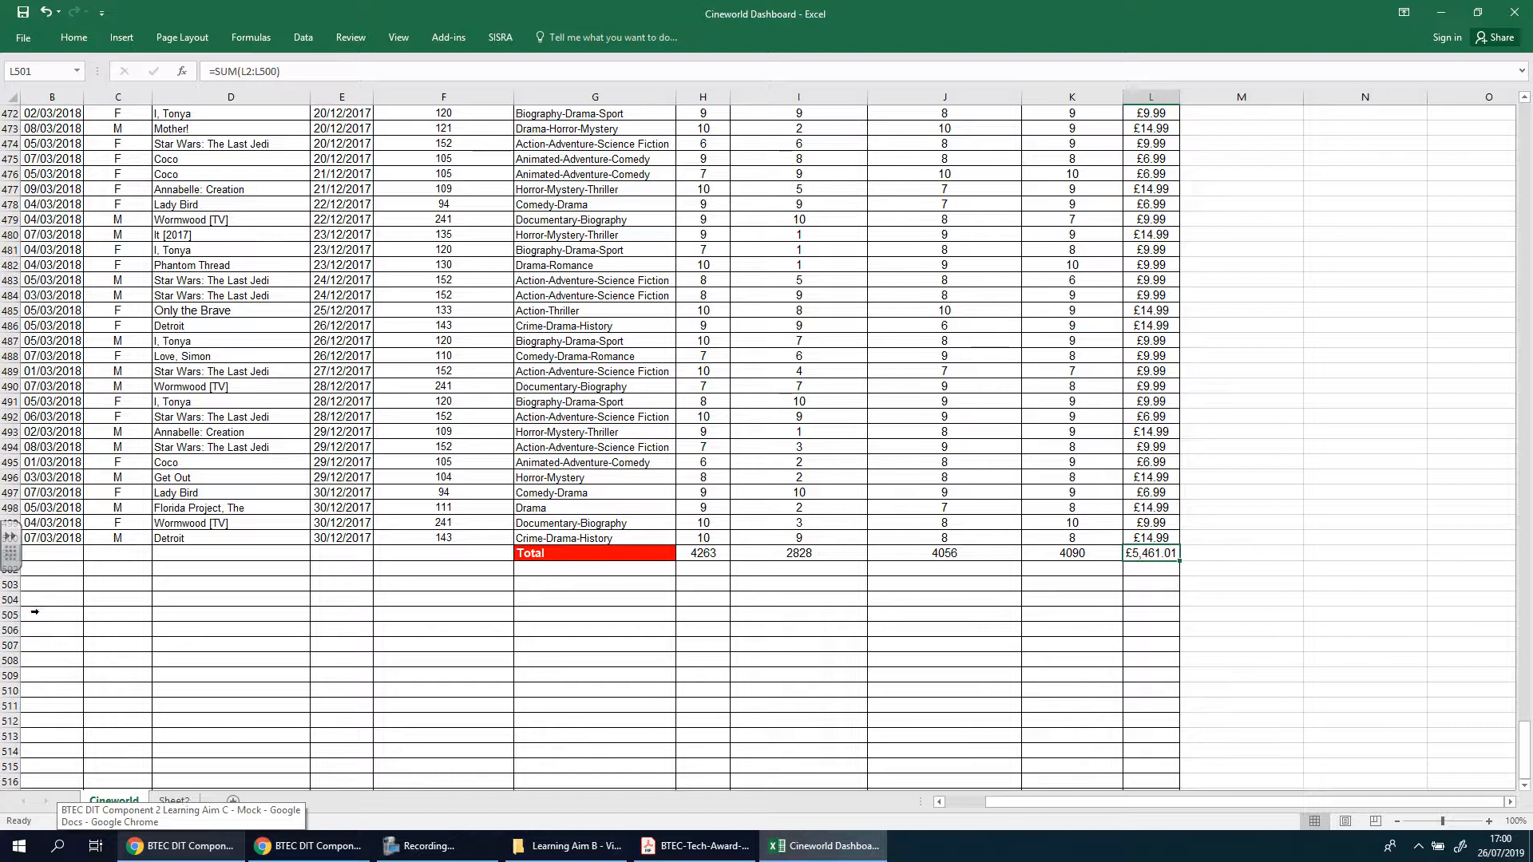
# Switch to the BTEC example PDF in Acrobat Reader and examine how the Travel data, first pivot table and Bookings per Month graph are documented
pyautogui.click(695, 845)
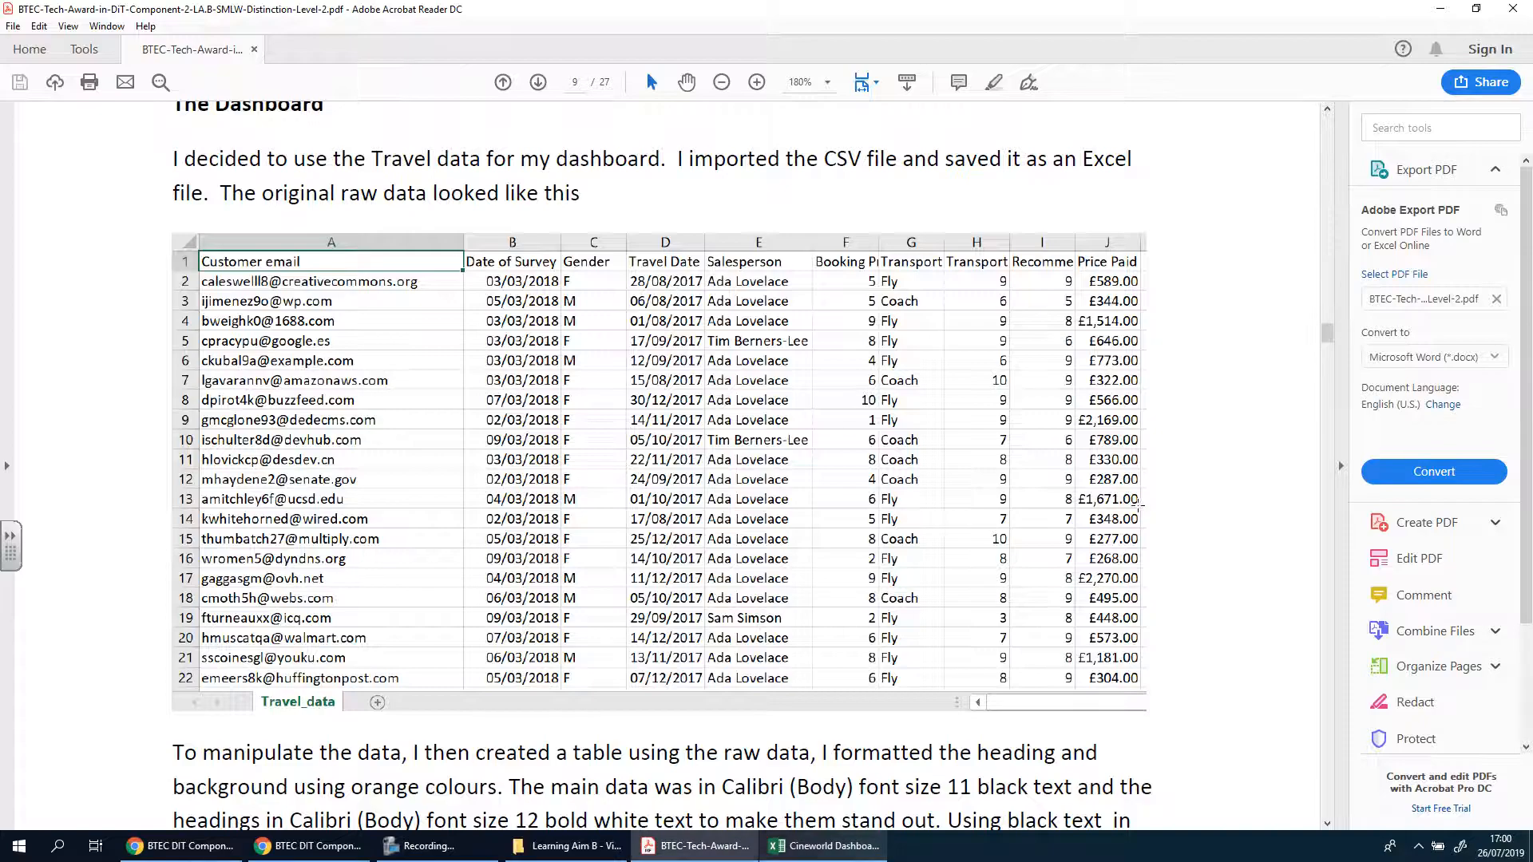
pyautogui.scroll(-3, 1140, 512)
pyautogui.scroll(-20, 1140, 512)
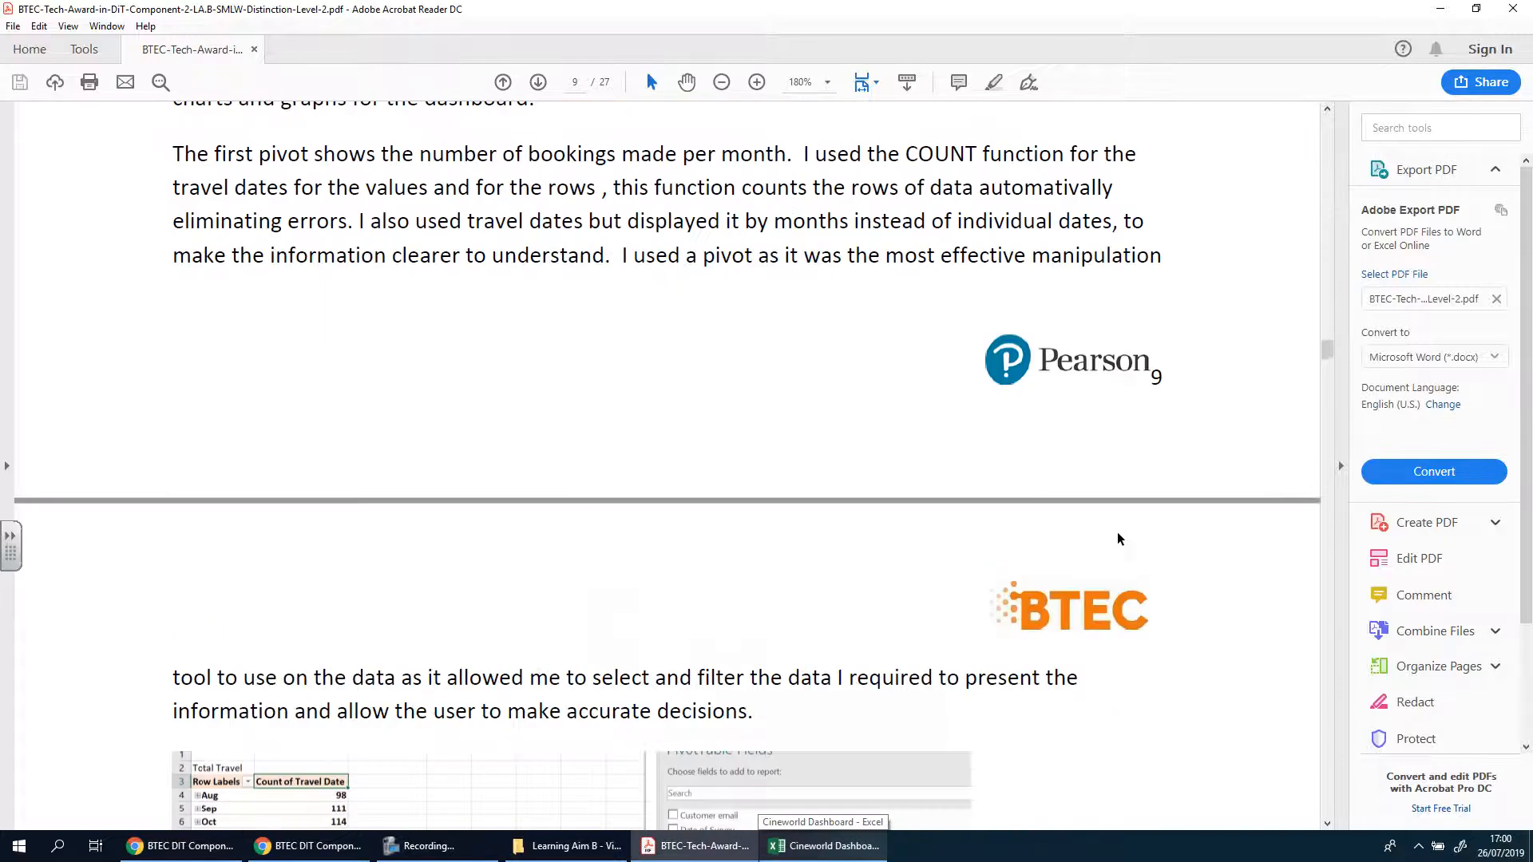
pyautogui.scroll(-10, 1129, 536)
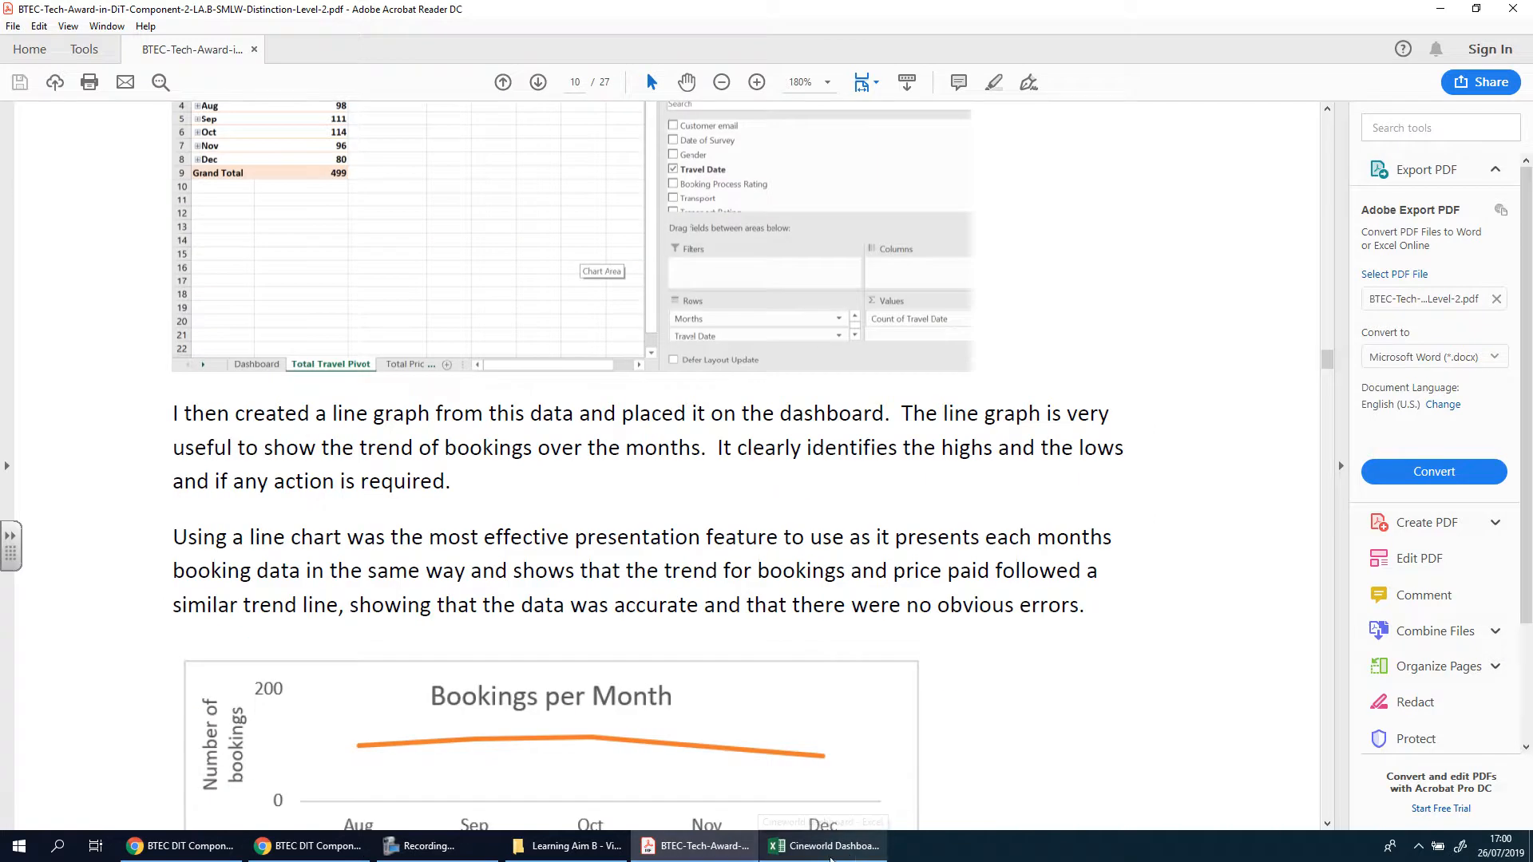
# Switch back to the Cineworld Dashboard workbook in Excel and review the last Cineworld records and the Sheet2 averages
pyautogui.click(823, 846)
pyautogui.scroll(3, 746, 345)
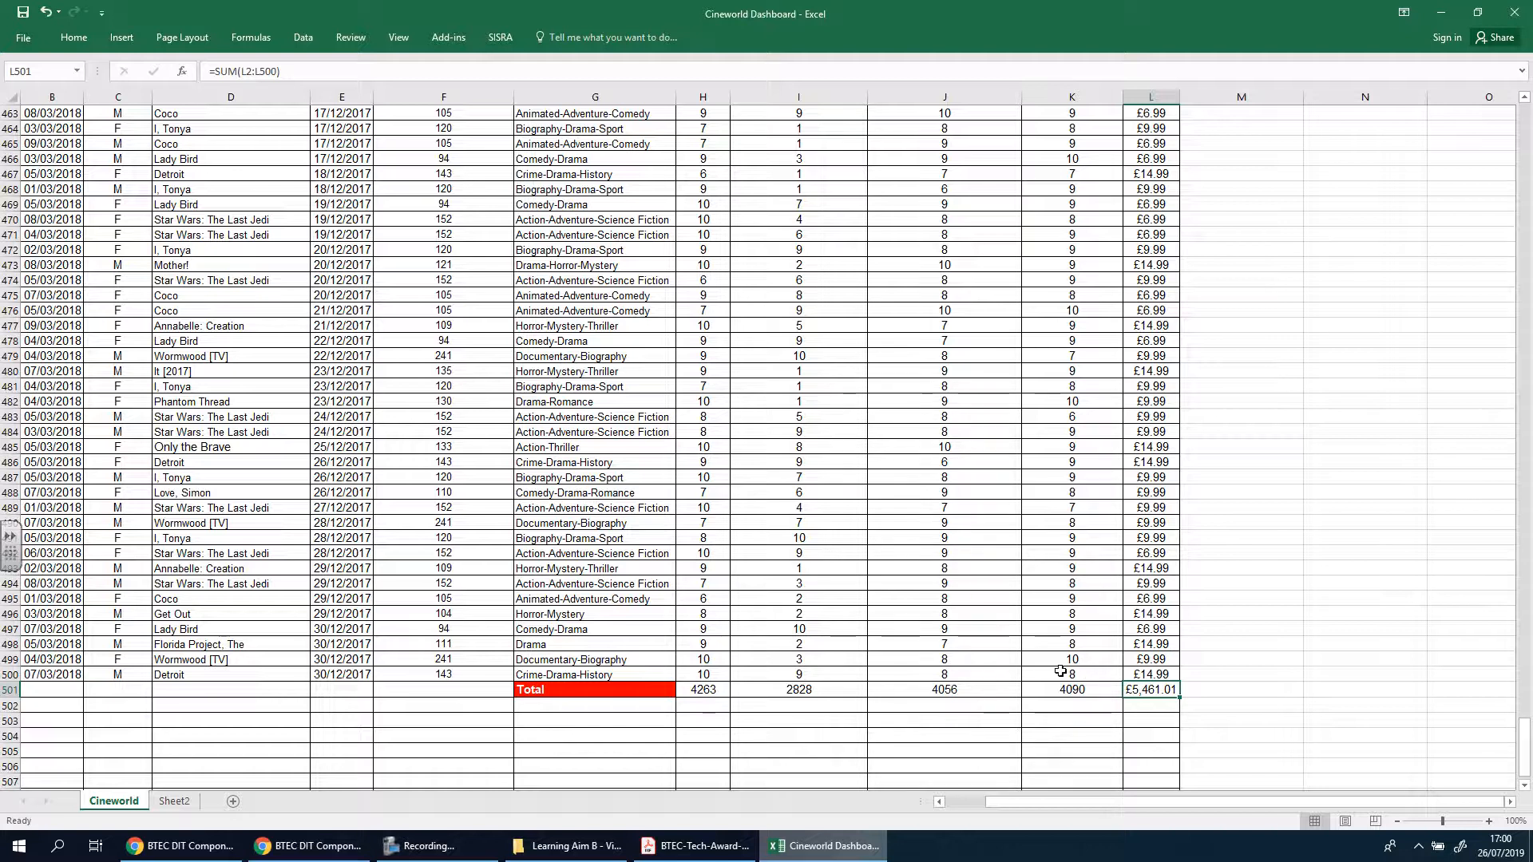
pyautogui.click(174, 802)
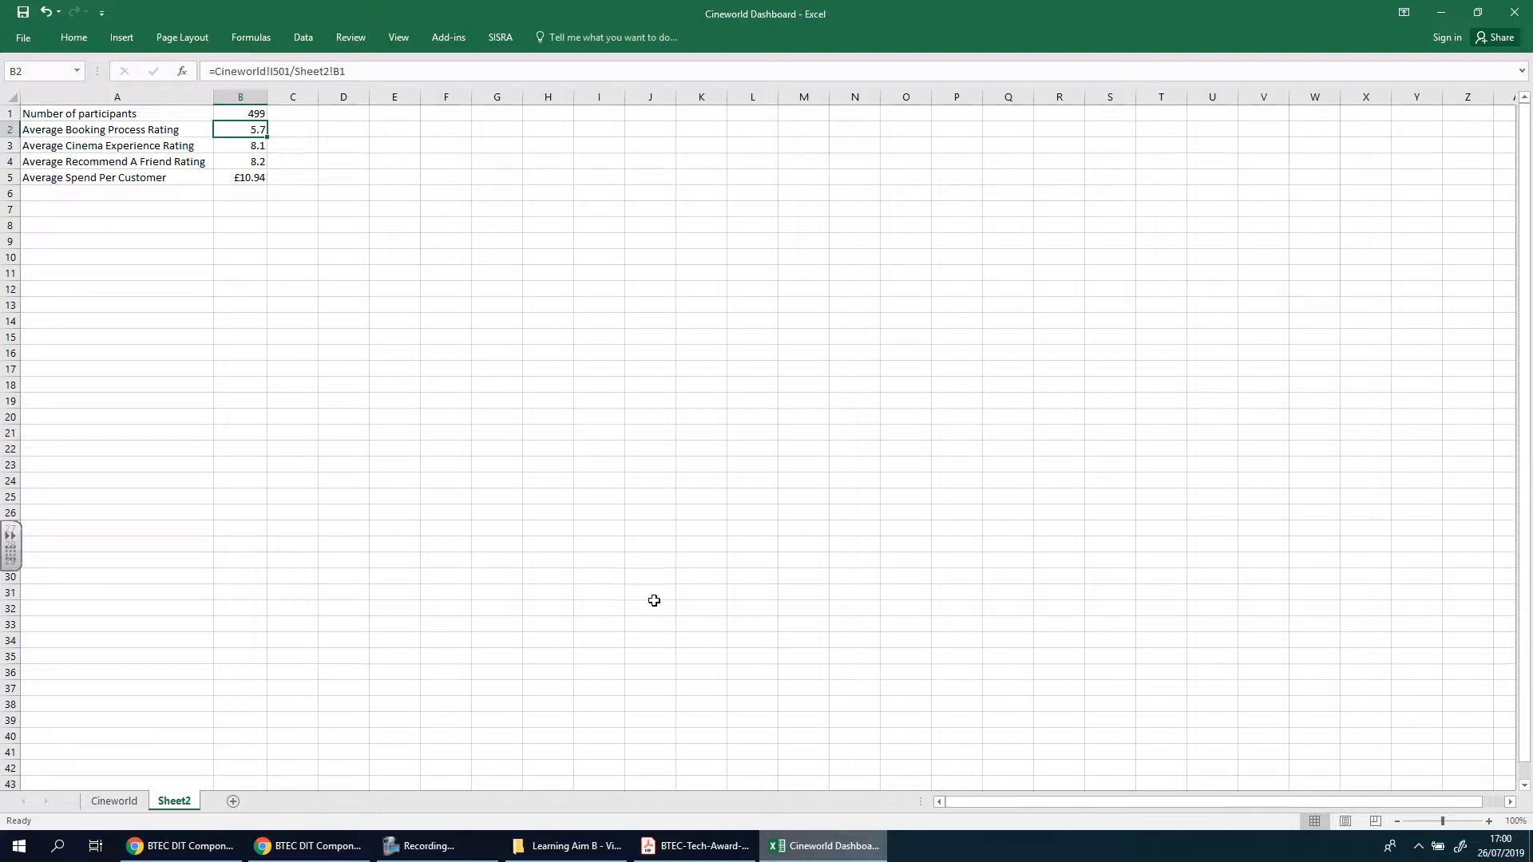
# Return to the example PDF in Acrobat Reader and read the pivot table explanations through to the Price Paid by Month chart
pyautogui.click(696, 846)
pyautogui.scroll(10, 351, 496)
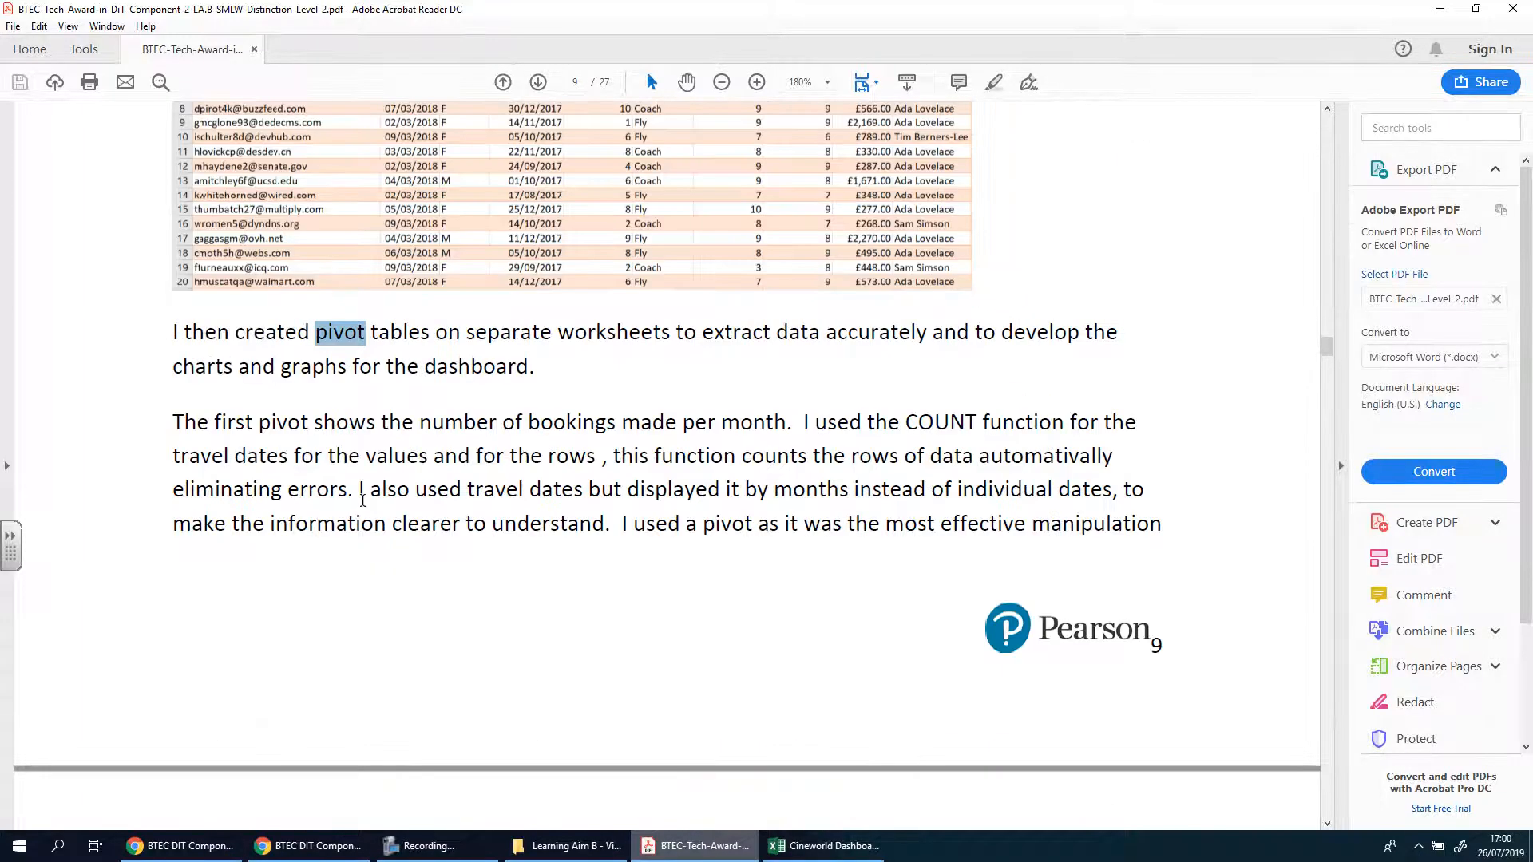
pyautogui.scroll(-10, 362, 501)
pyautogui.scroll(-8, 366, 508)
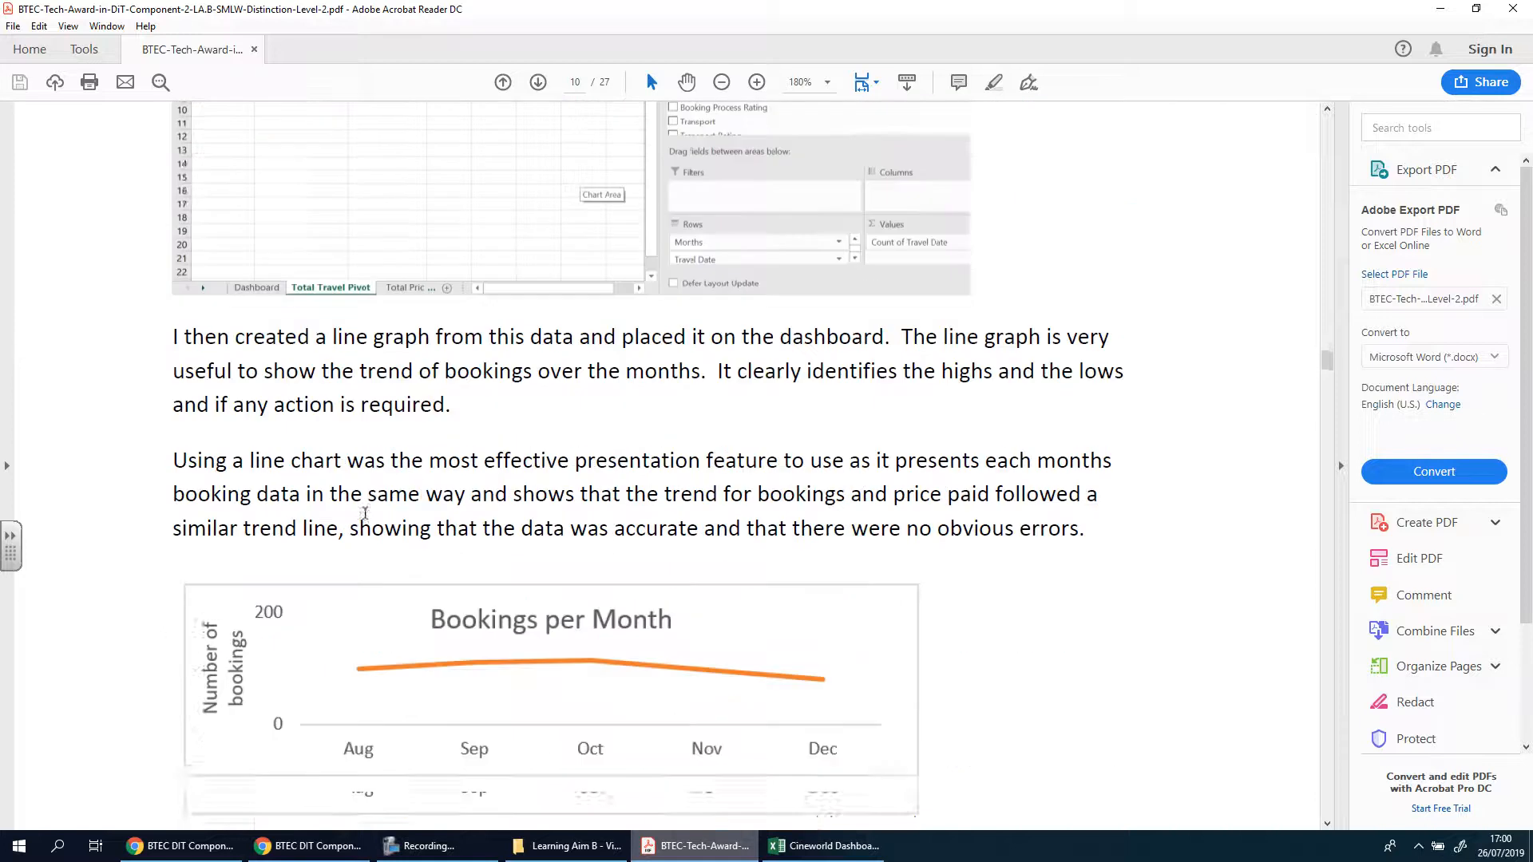
pyautogui.scroll(-10, 360, 509)
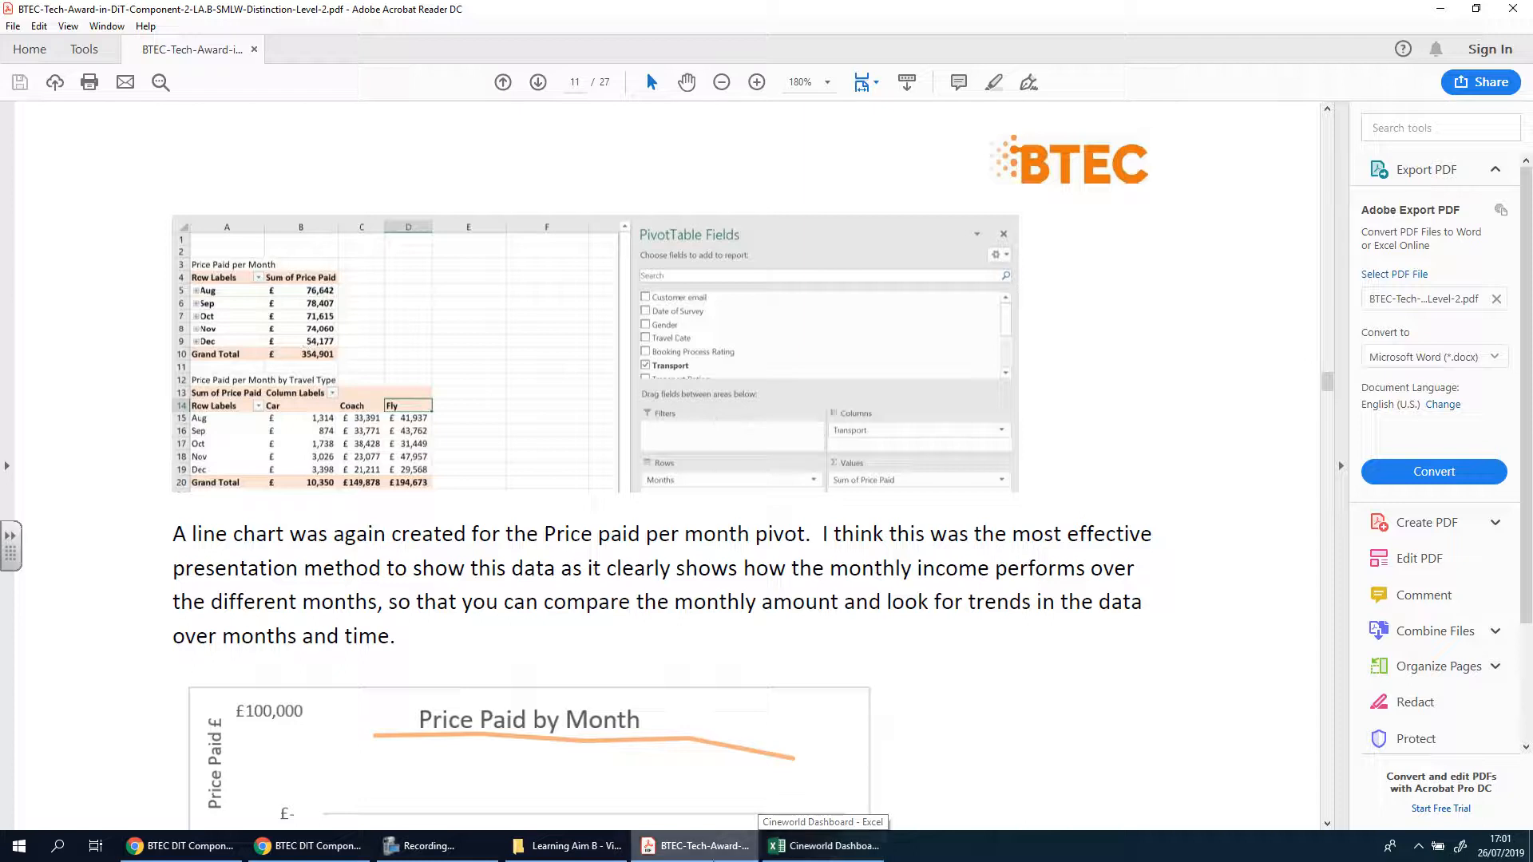
pyautogui.click(772, 848)
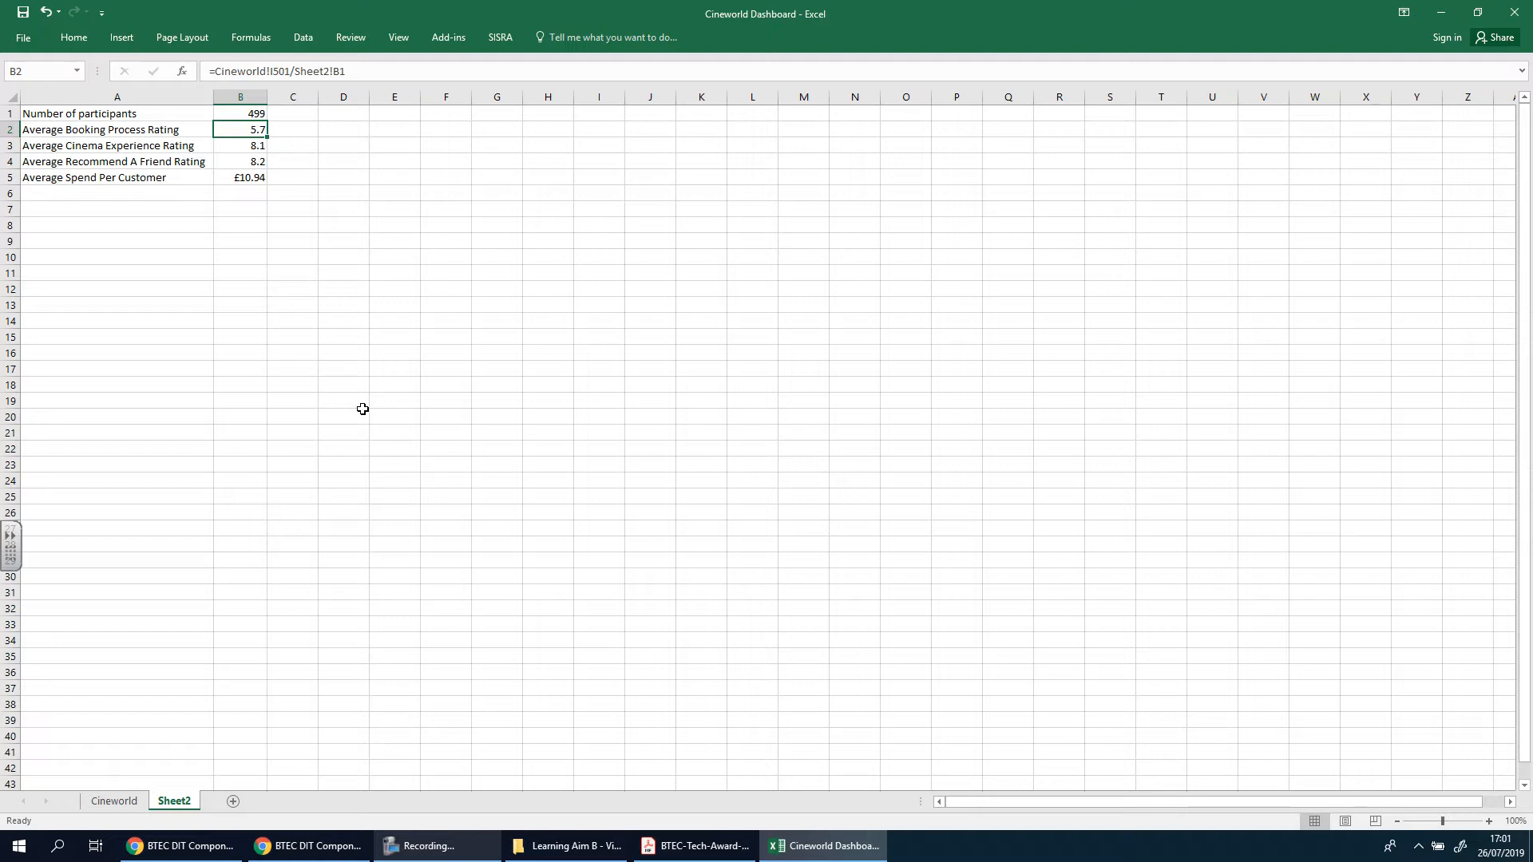
pyautogui.click(432, 846)
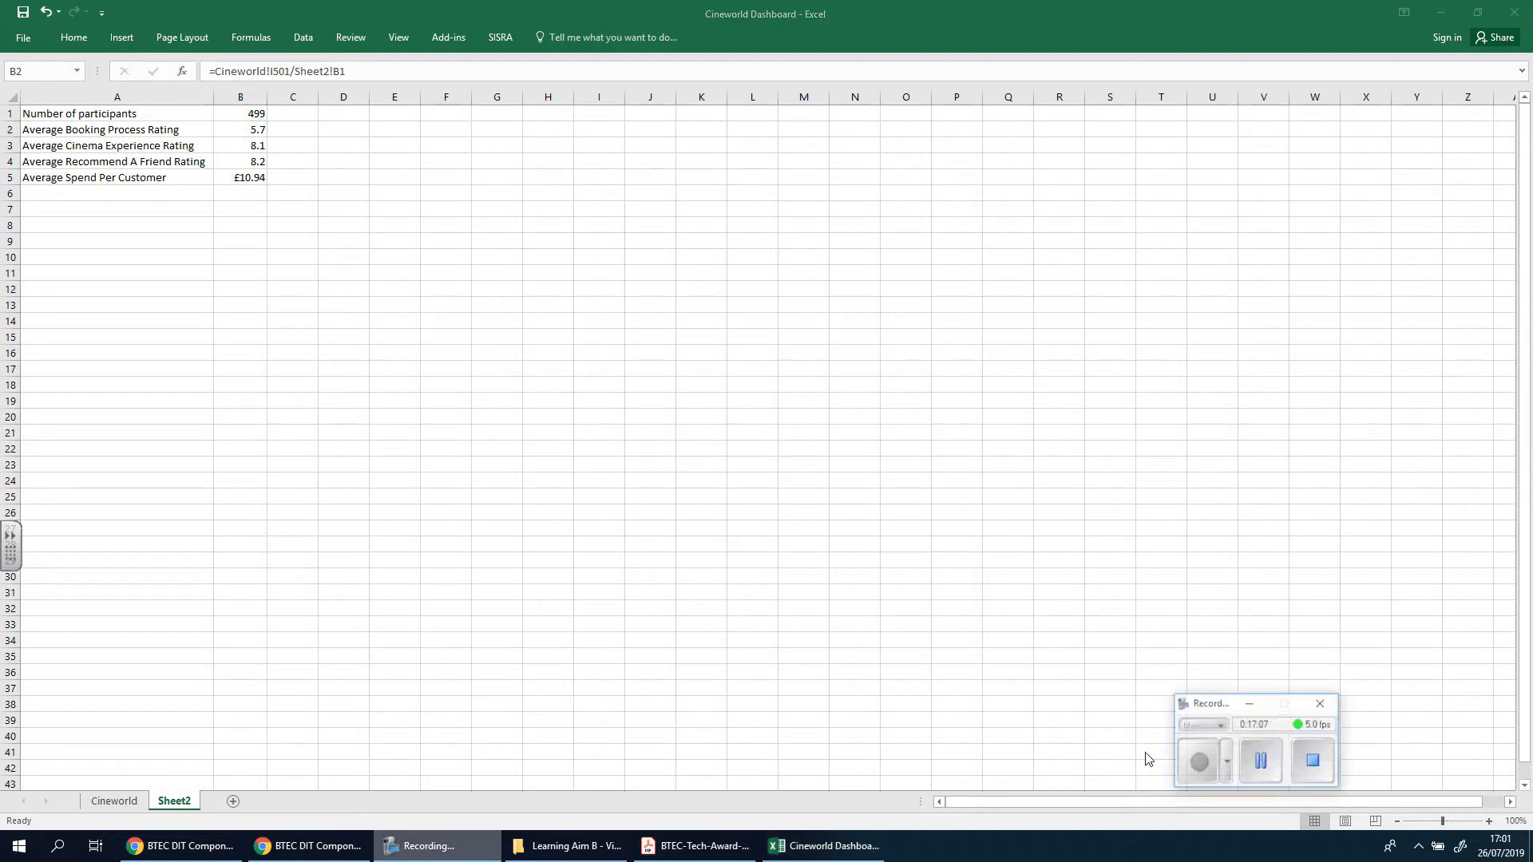